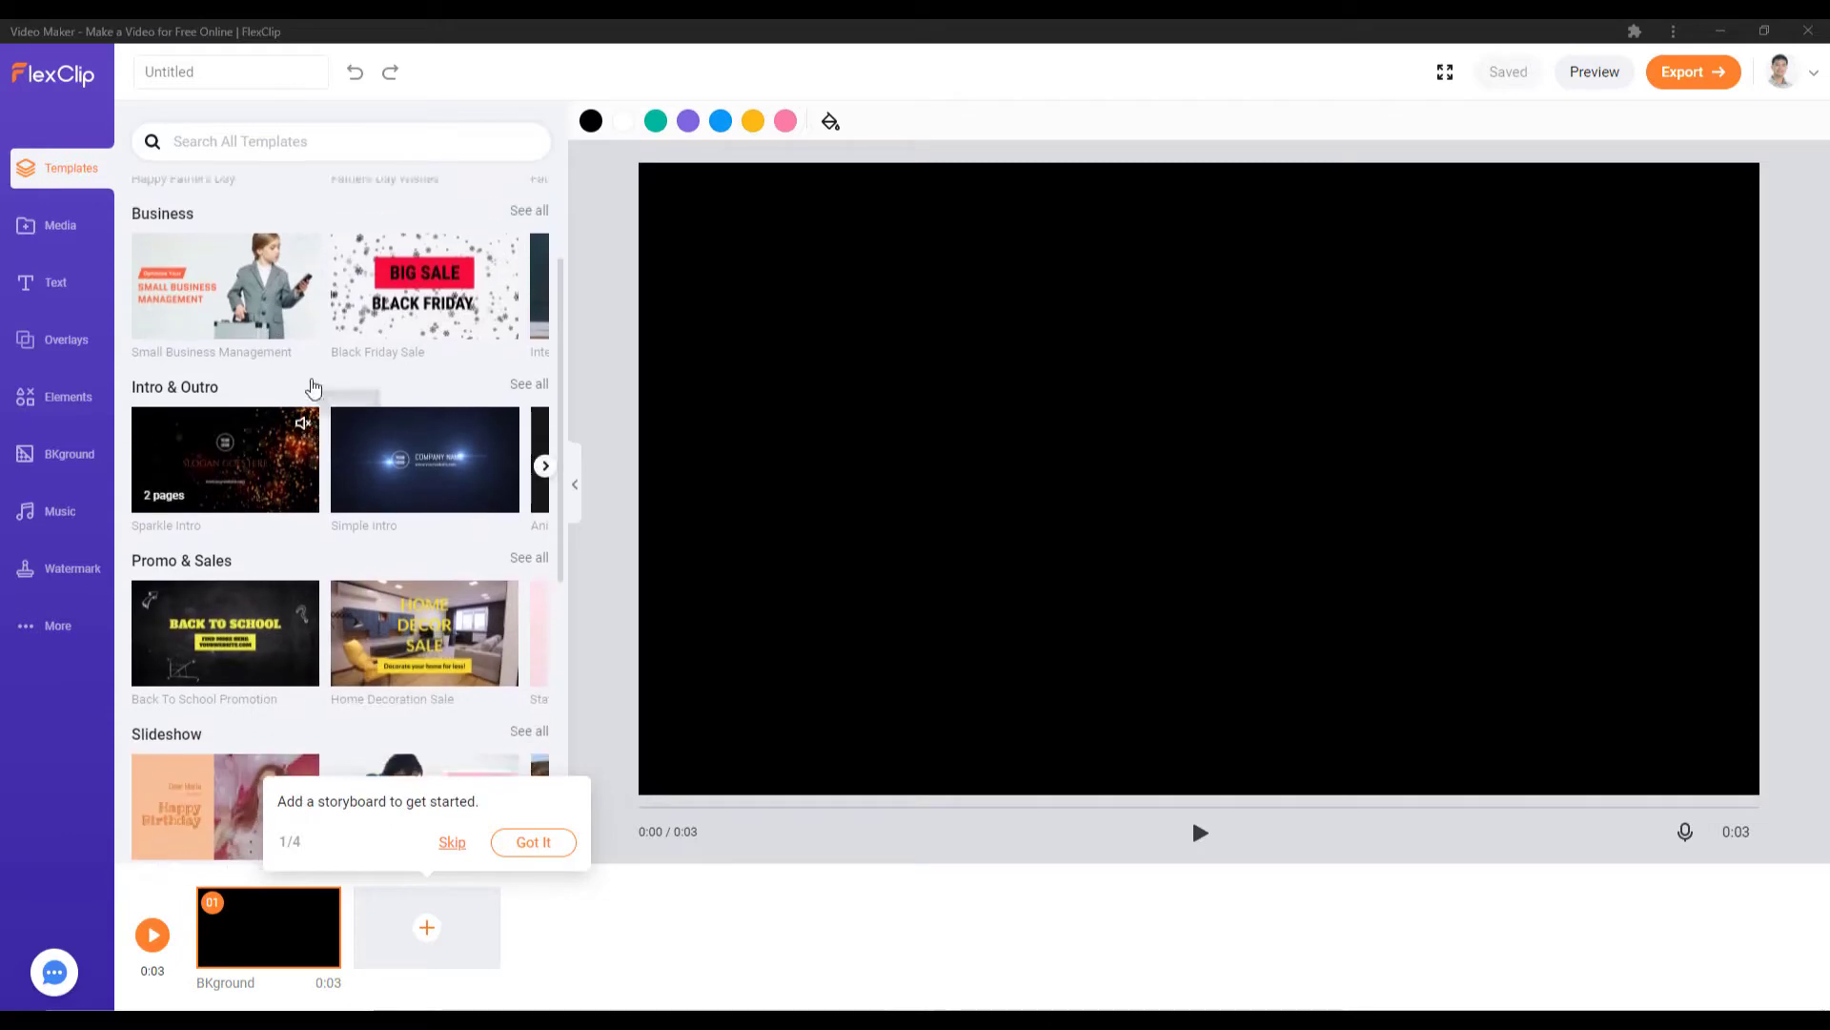
Step: Look through the Business template row, view its full collection, and return to the template overview
scroll(381, 410, "up", 2)
left_click(531, 435)
left_click(532, 435)
left_click(531, 434)
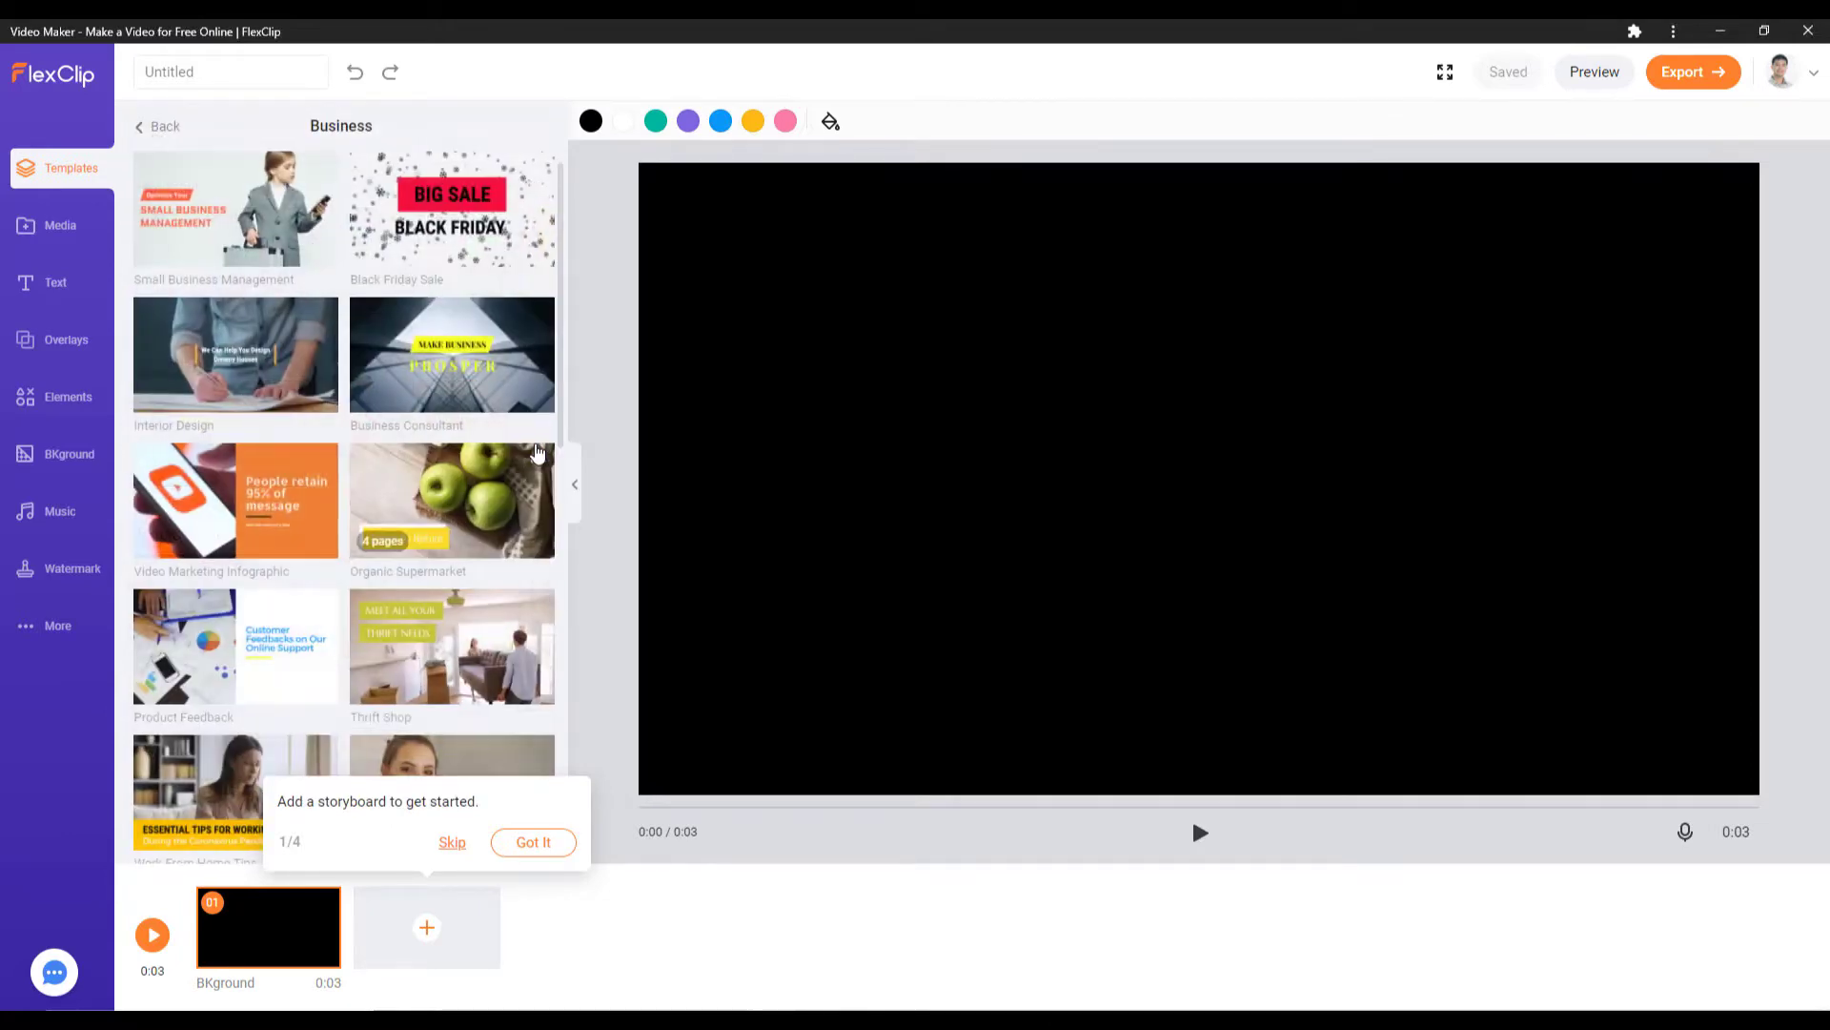
left_click(155, 136)
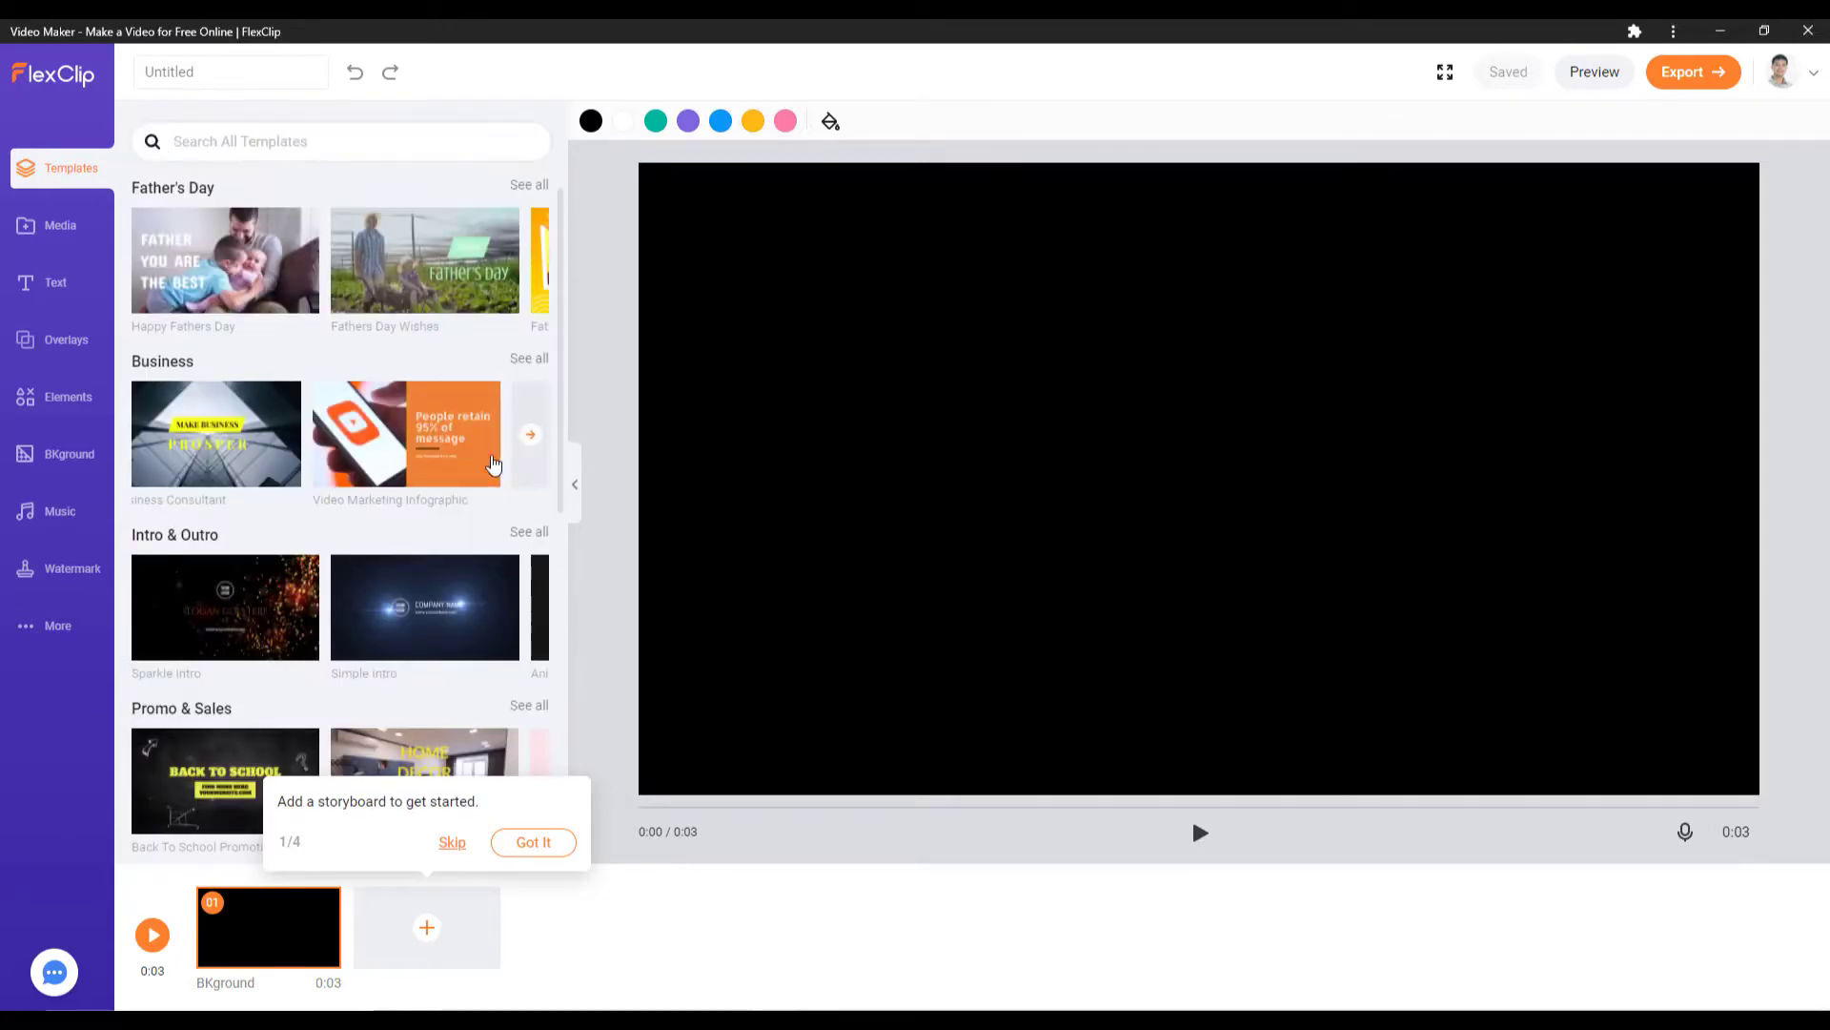
Step: Browse the full Intro & Outro template collection and return to the template overview
scroll(486, 419, "down", 2)
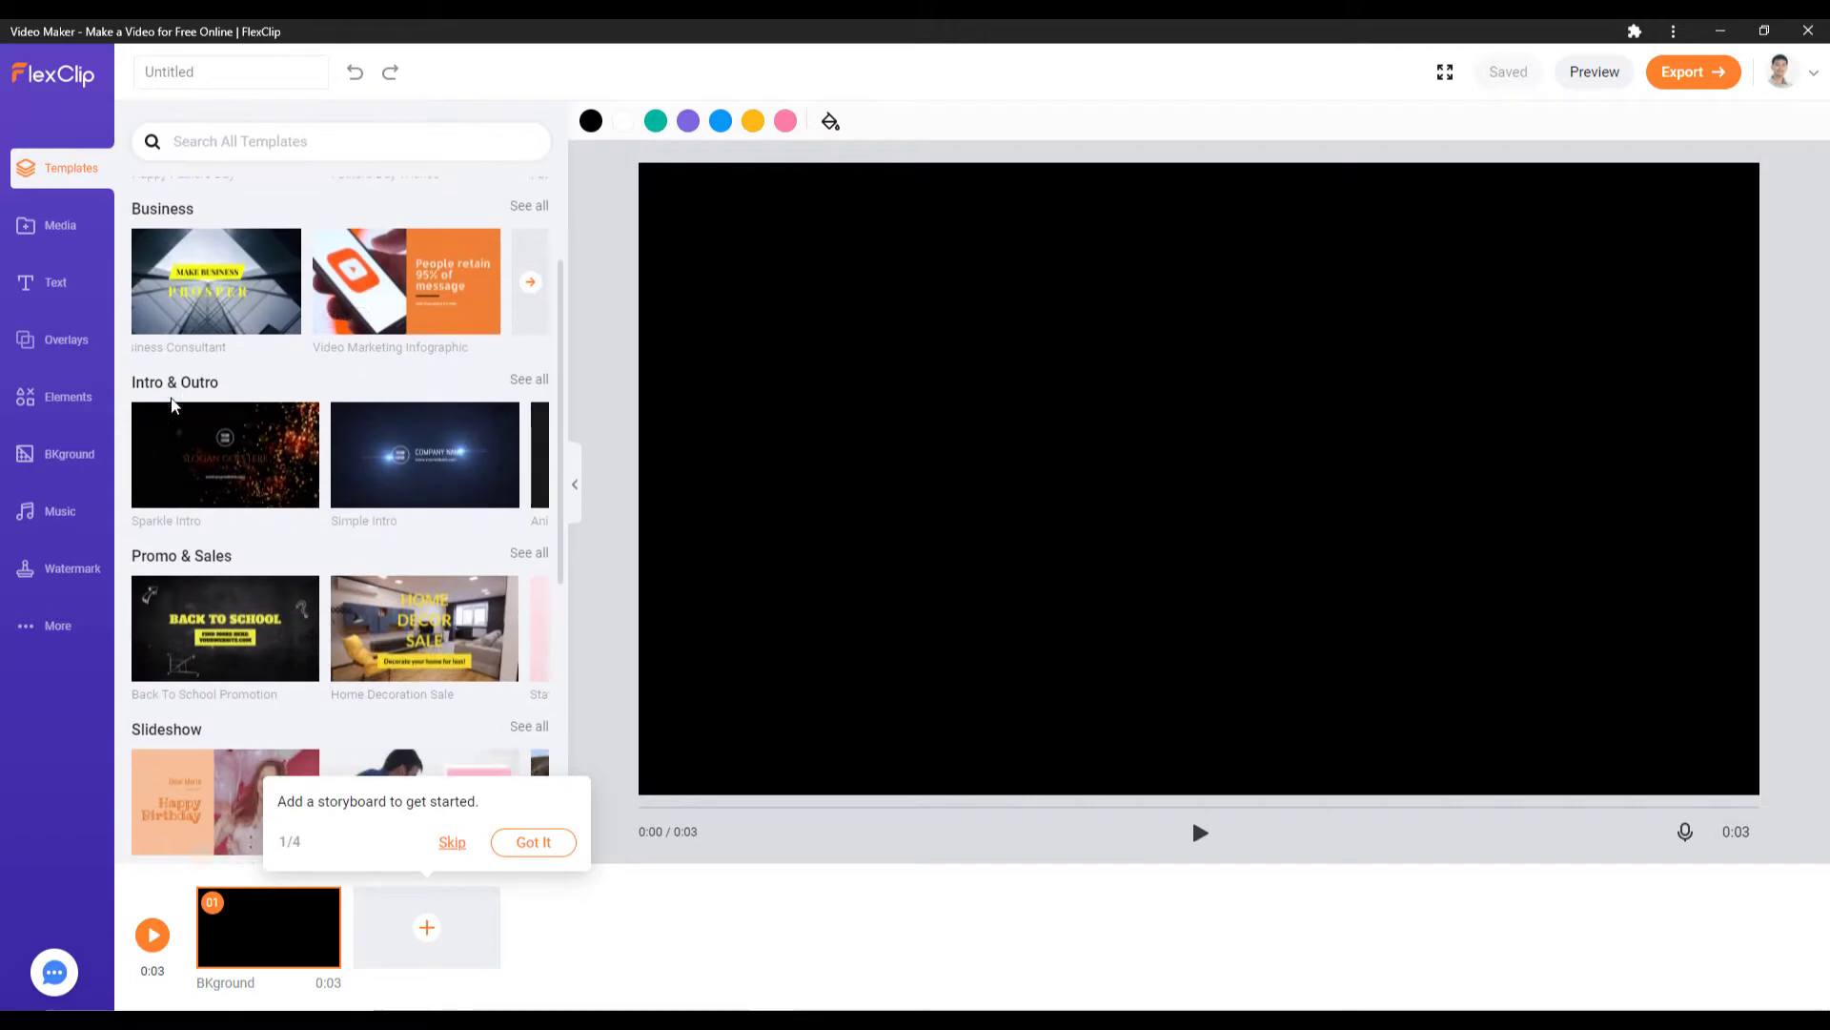
left_click(546, 464)
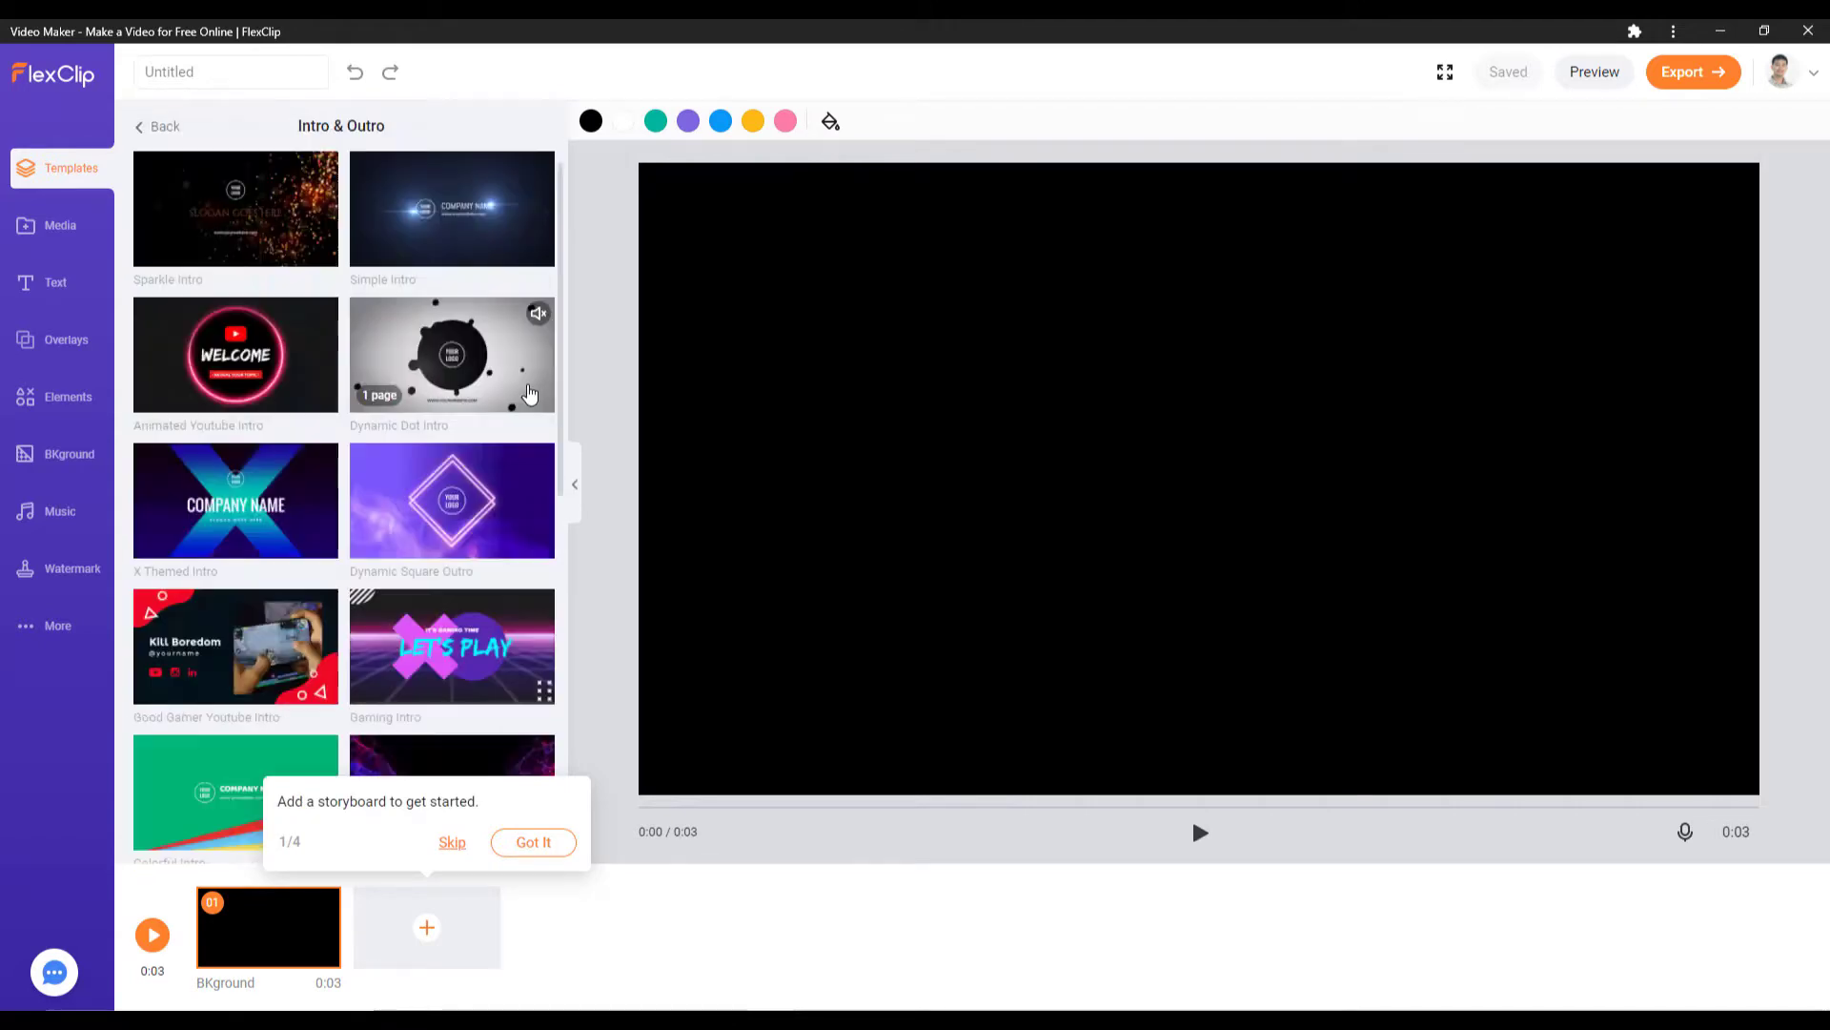
scroll(529, 385, "down", 5)
scroll(529, 385, "down", 7)
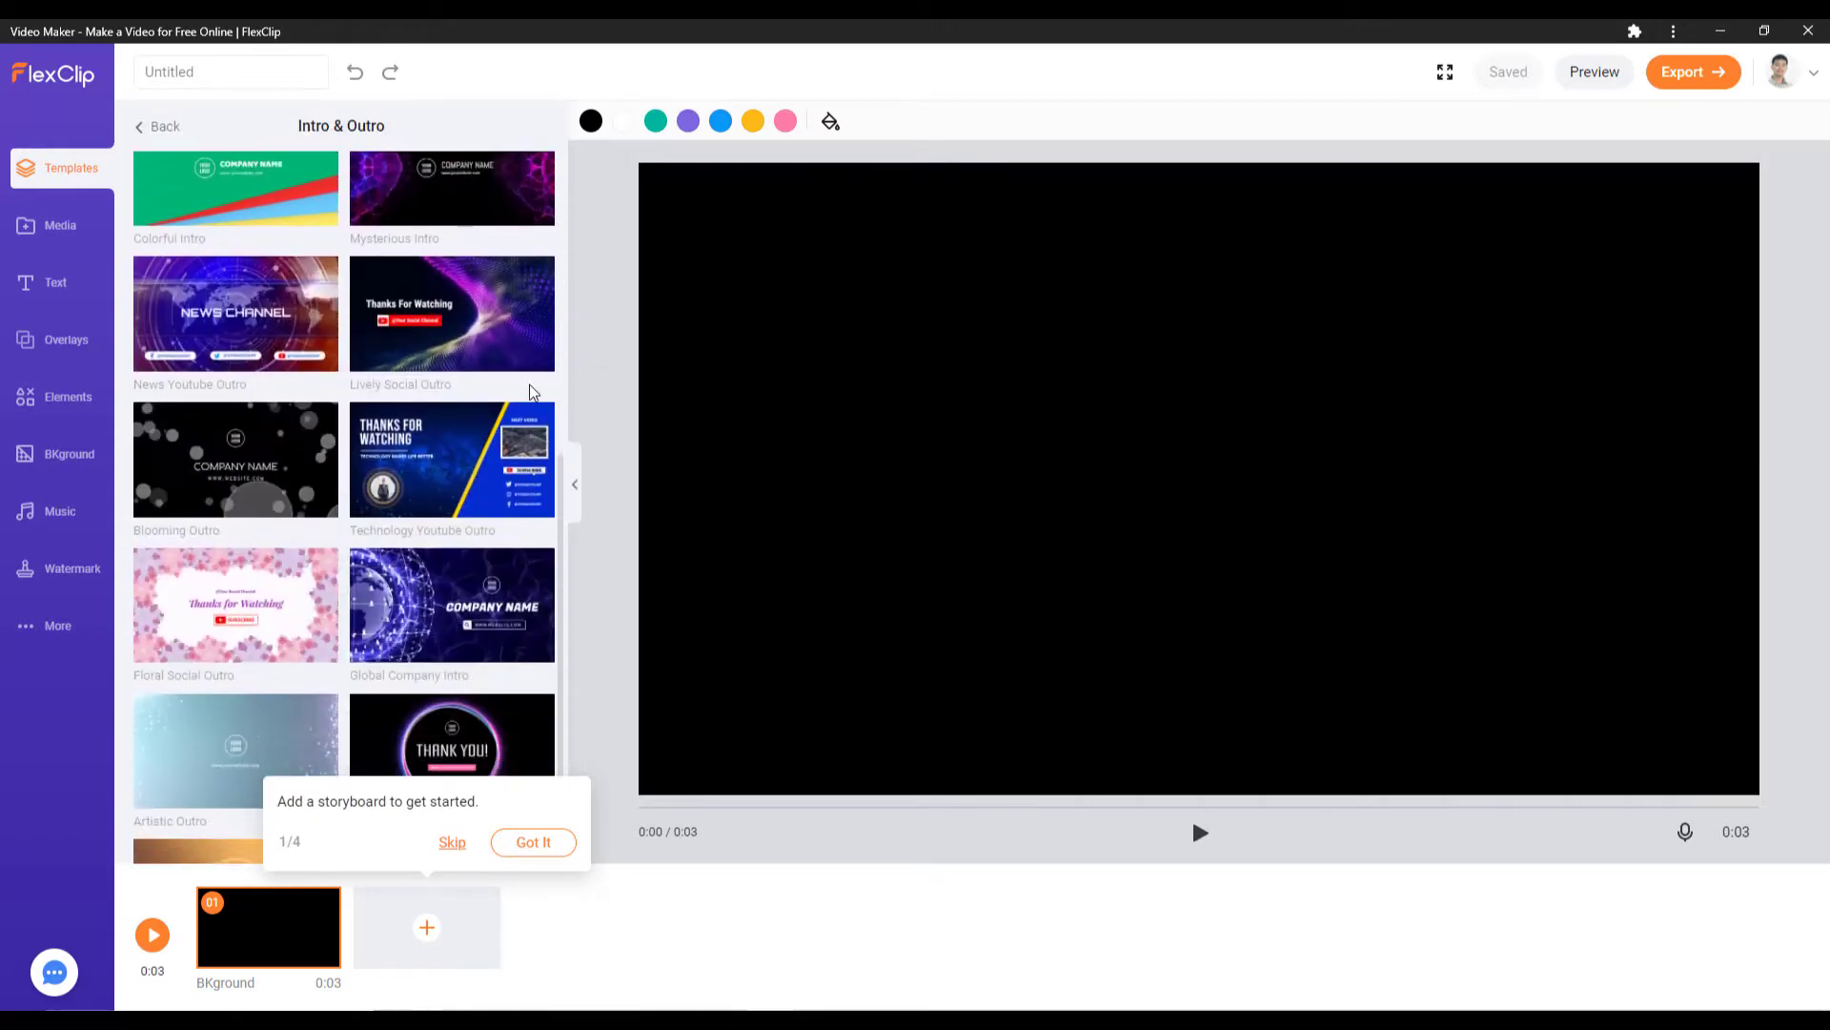
scroll(531, 394, "down", 2)
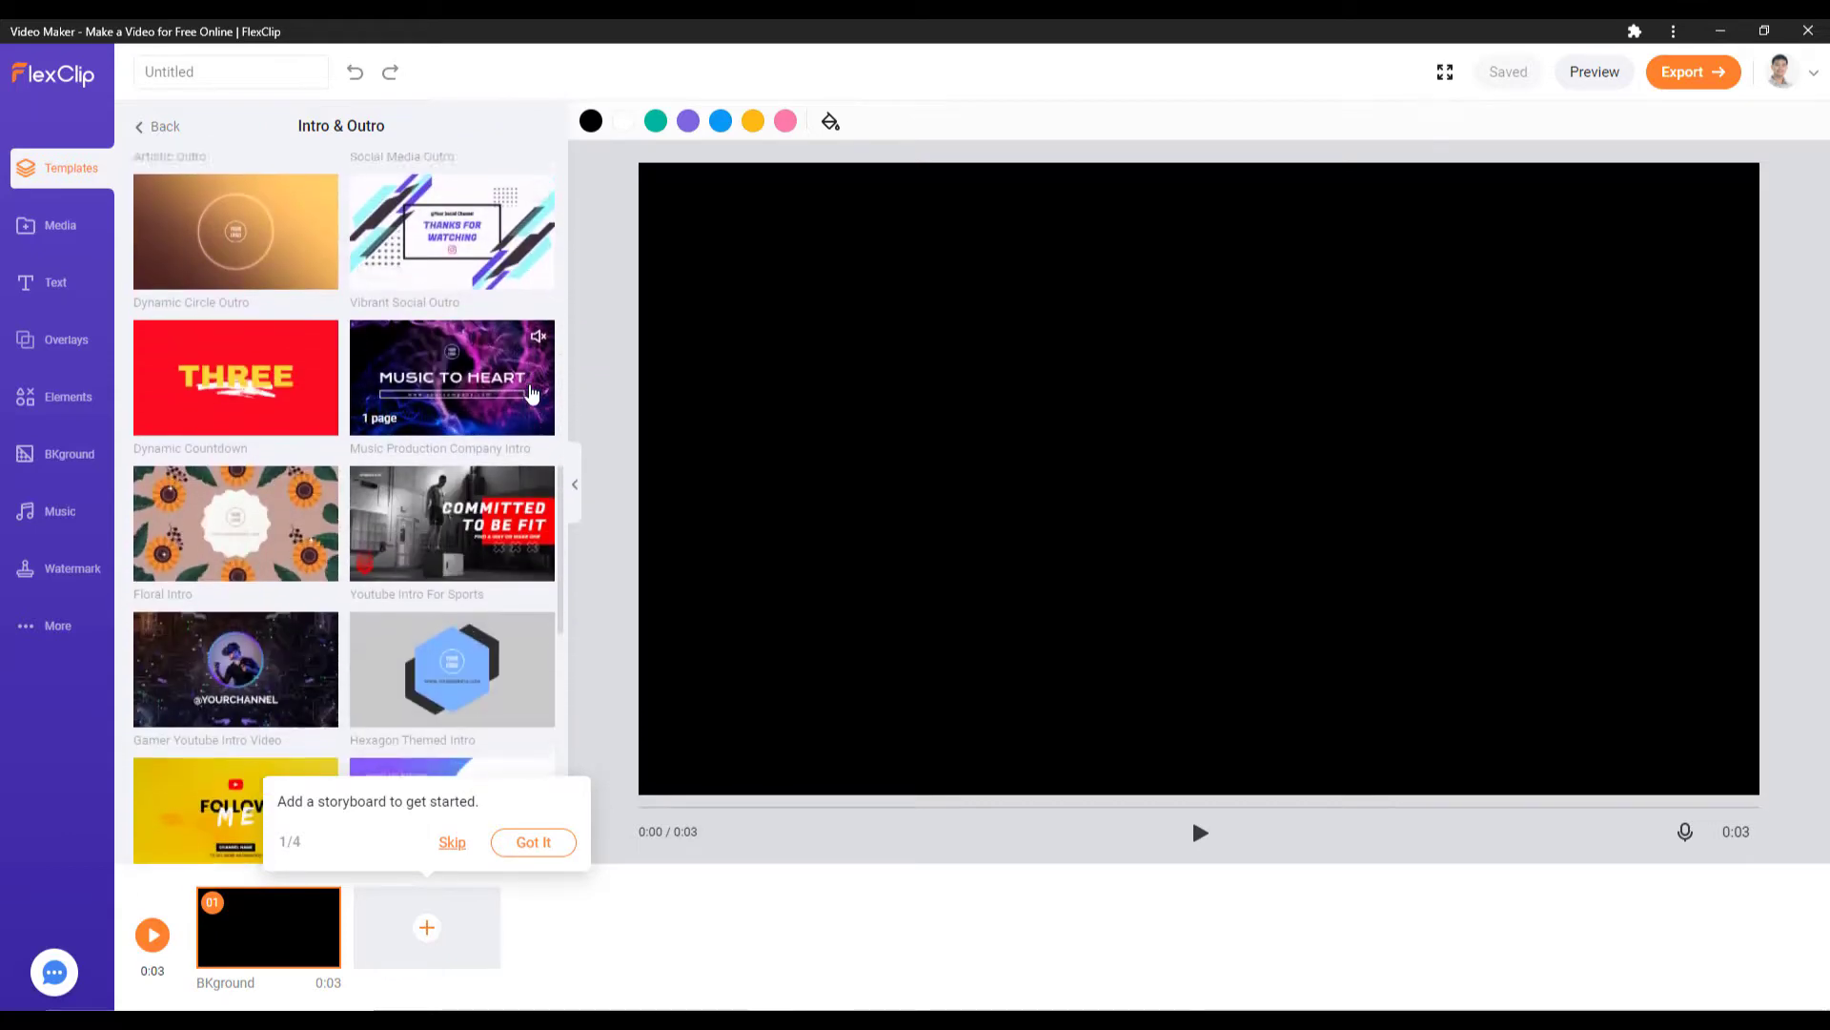
scroll(477, 334, "up", 4)
left_click(158, 126)
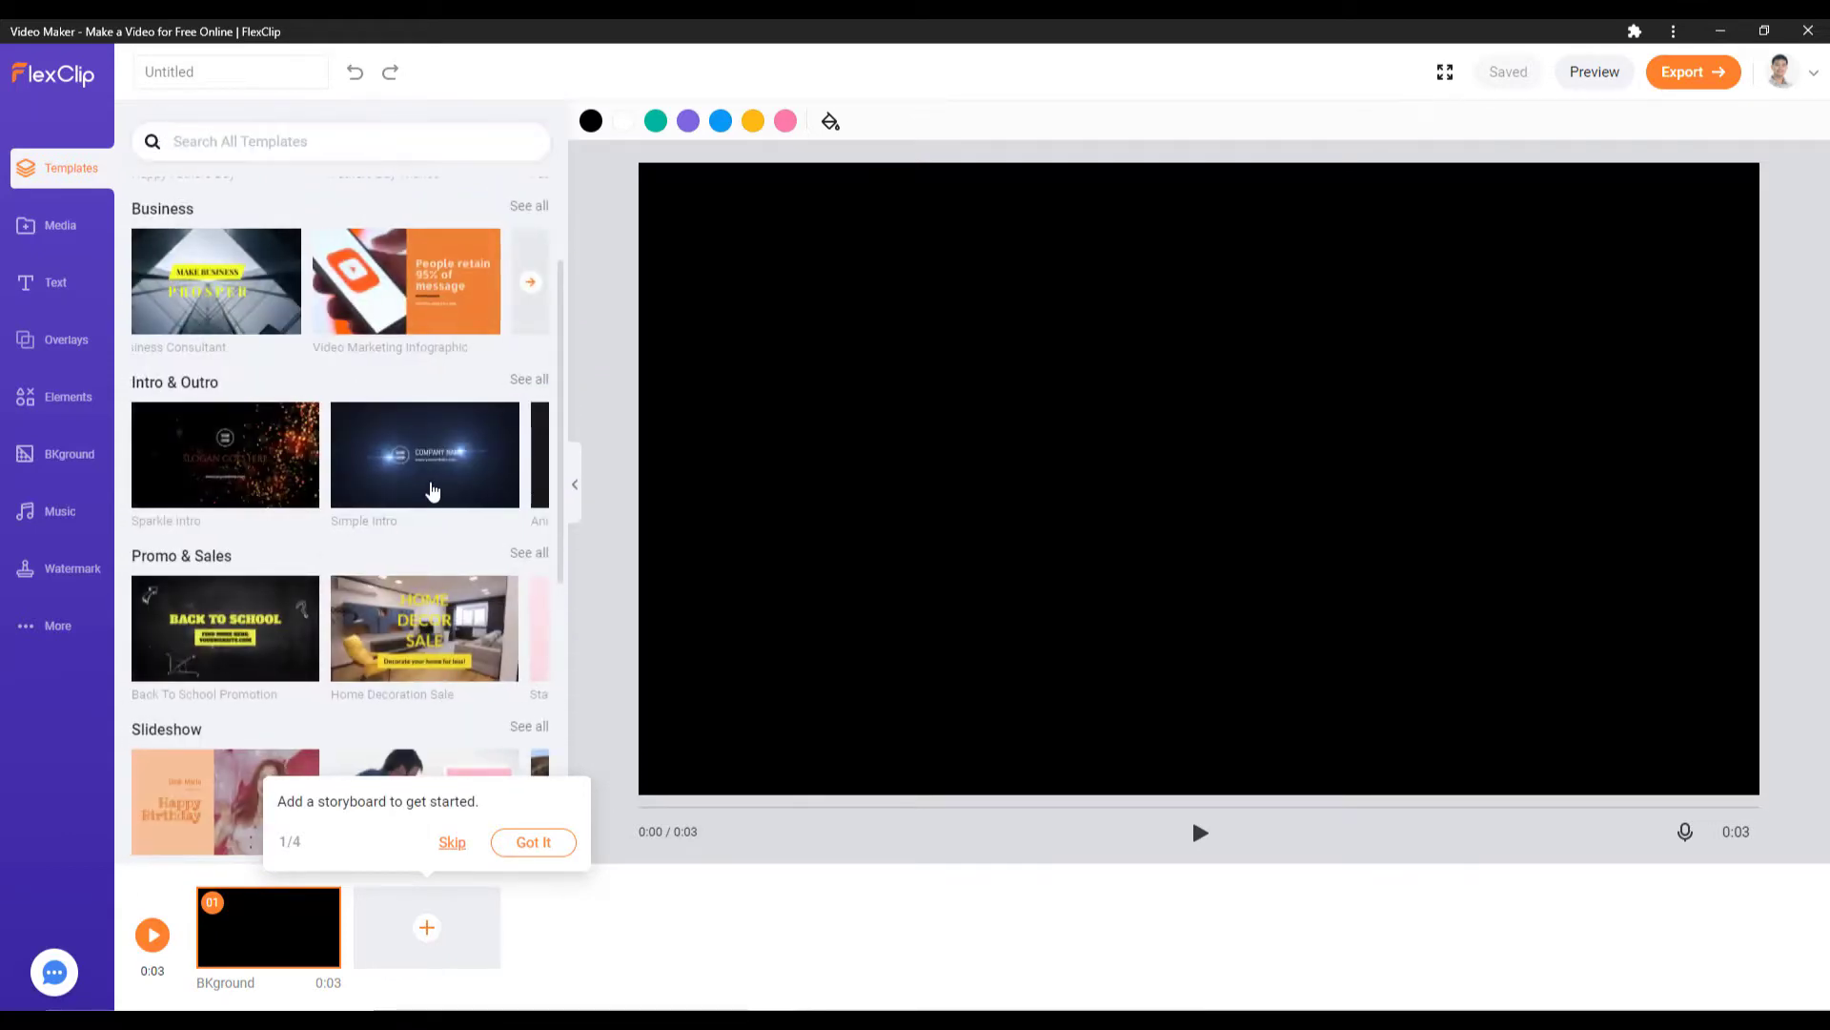
Step: Look through the full Promo & Sales, Slideshow and Real Estate template collections, returning to the overview after each
scroll(448, 429, "down", 3)
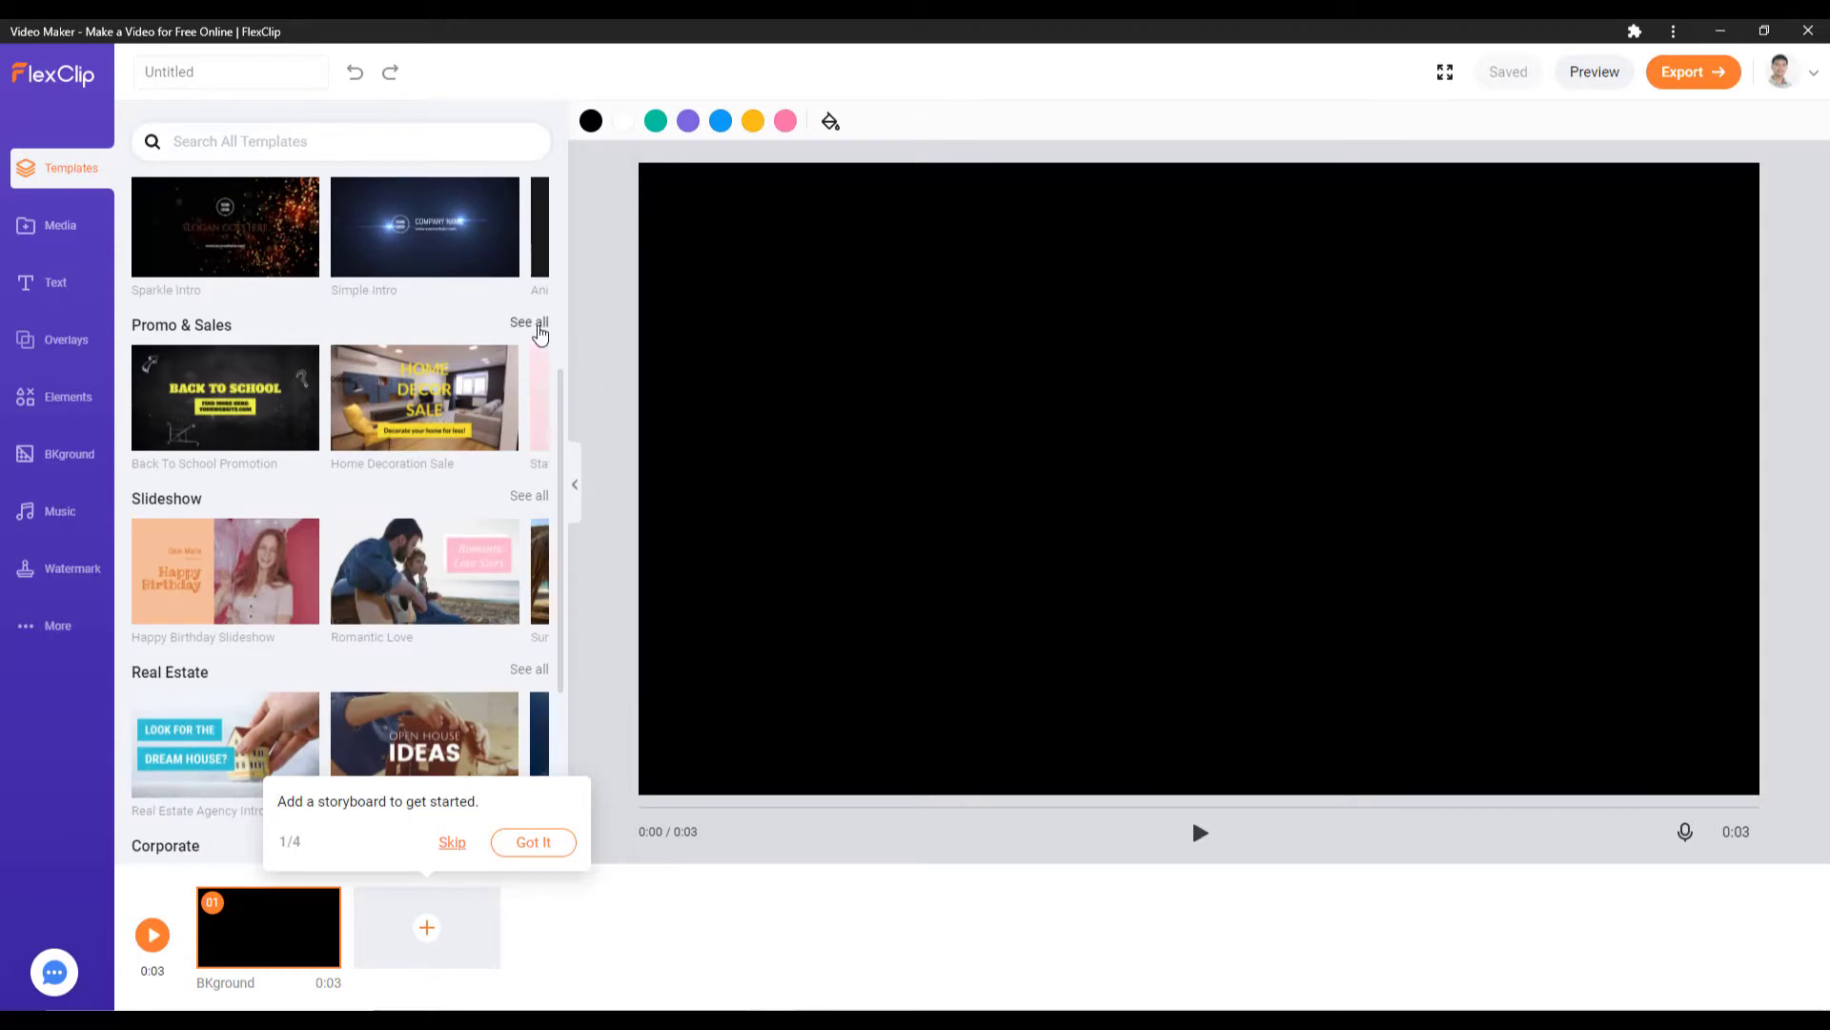
left_click(539, 331)
key("alt+Left")
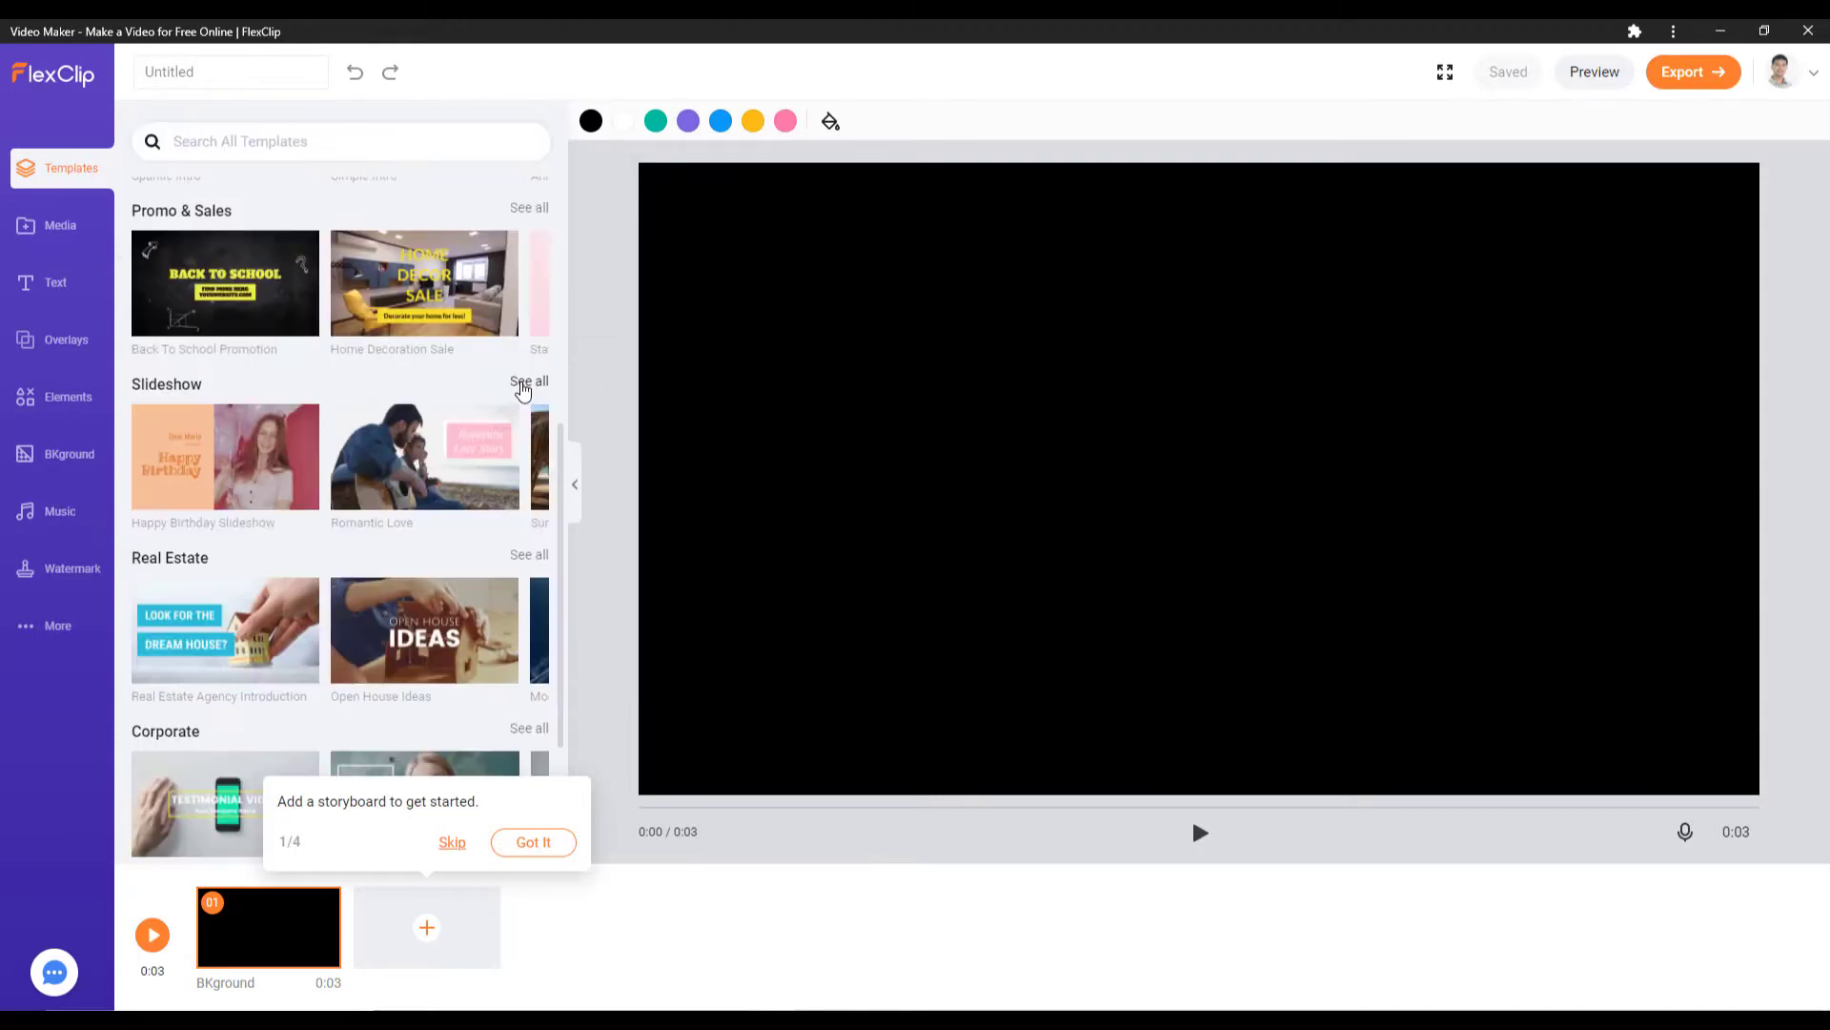
left_click(523, 382)
scroll(506, 370, "down", 1)
key("alt+Left")
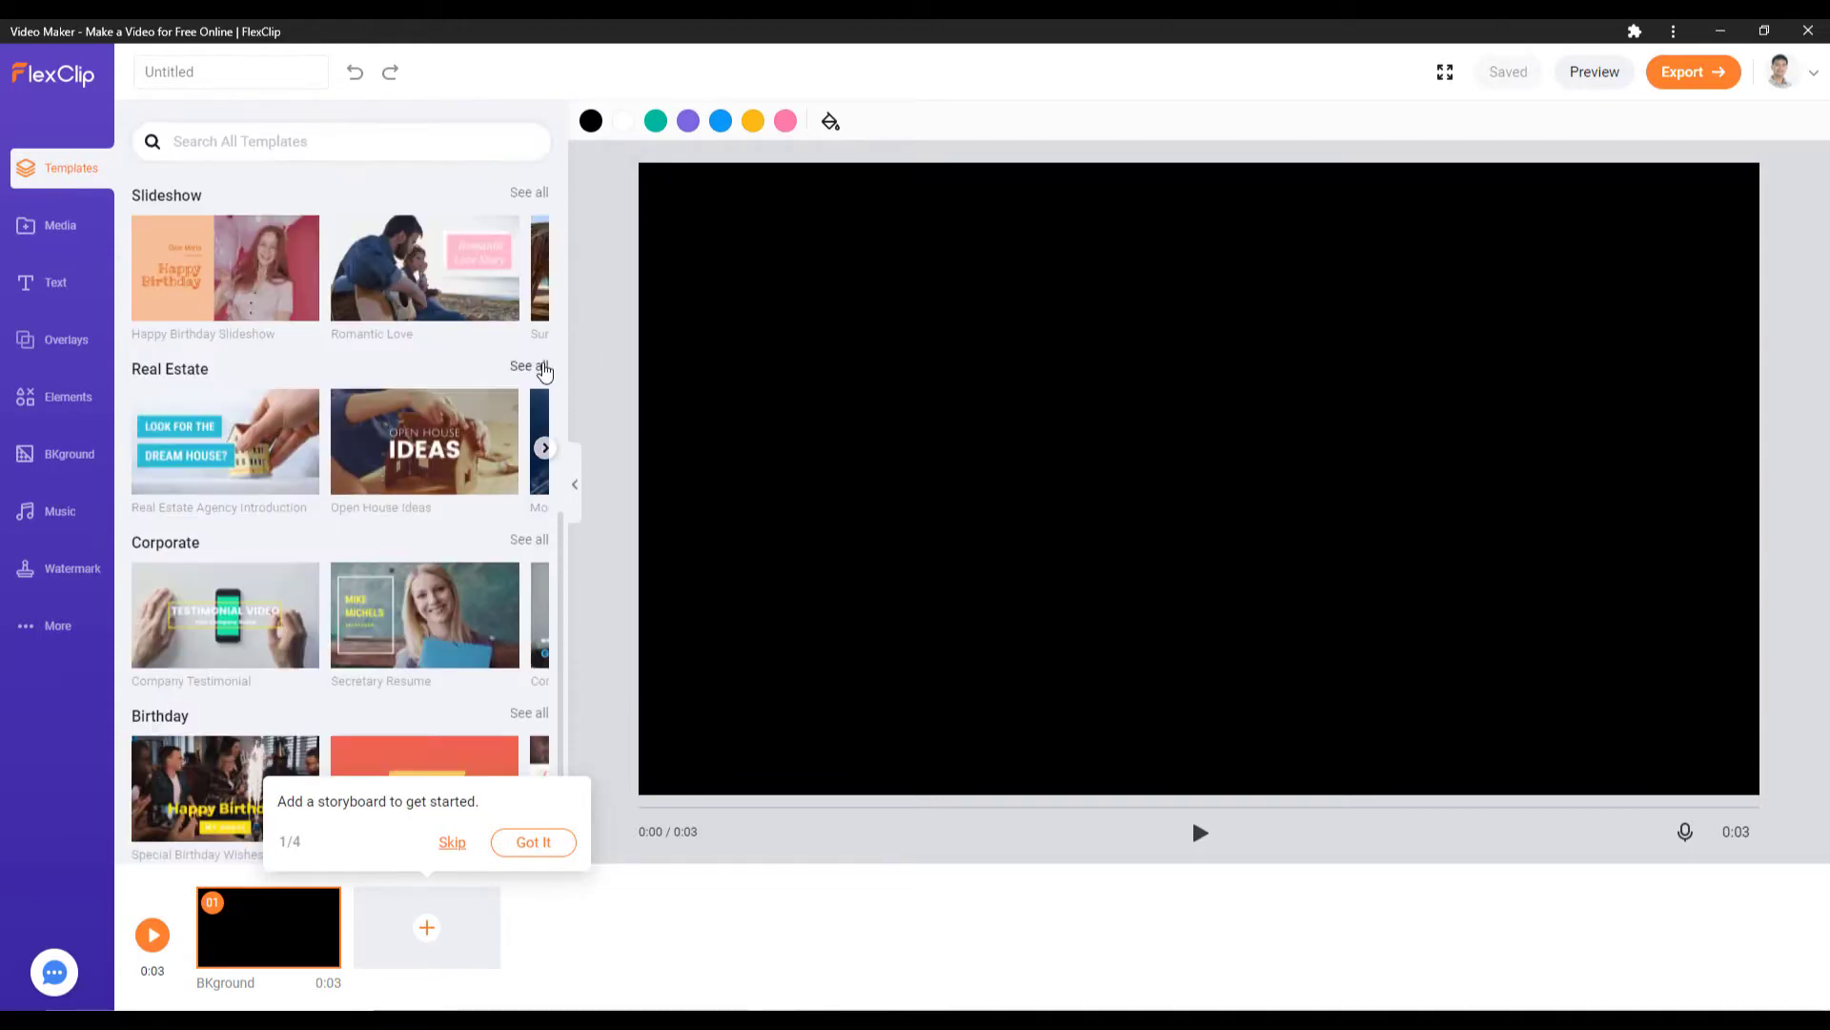
left_click(525, 366)
scroll(359, 355, "down", 3)
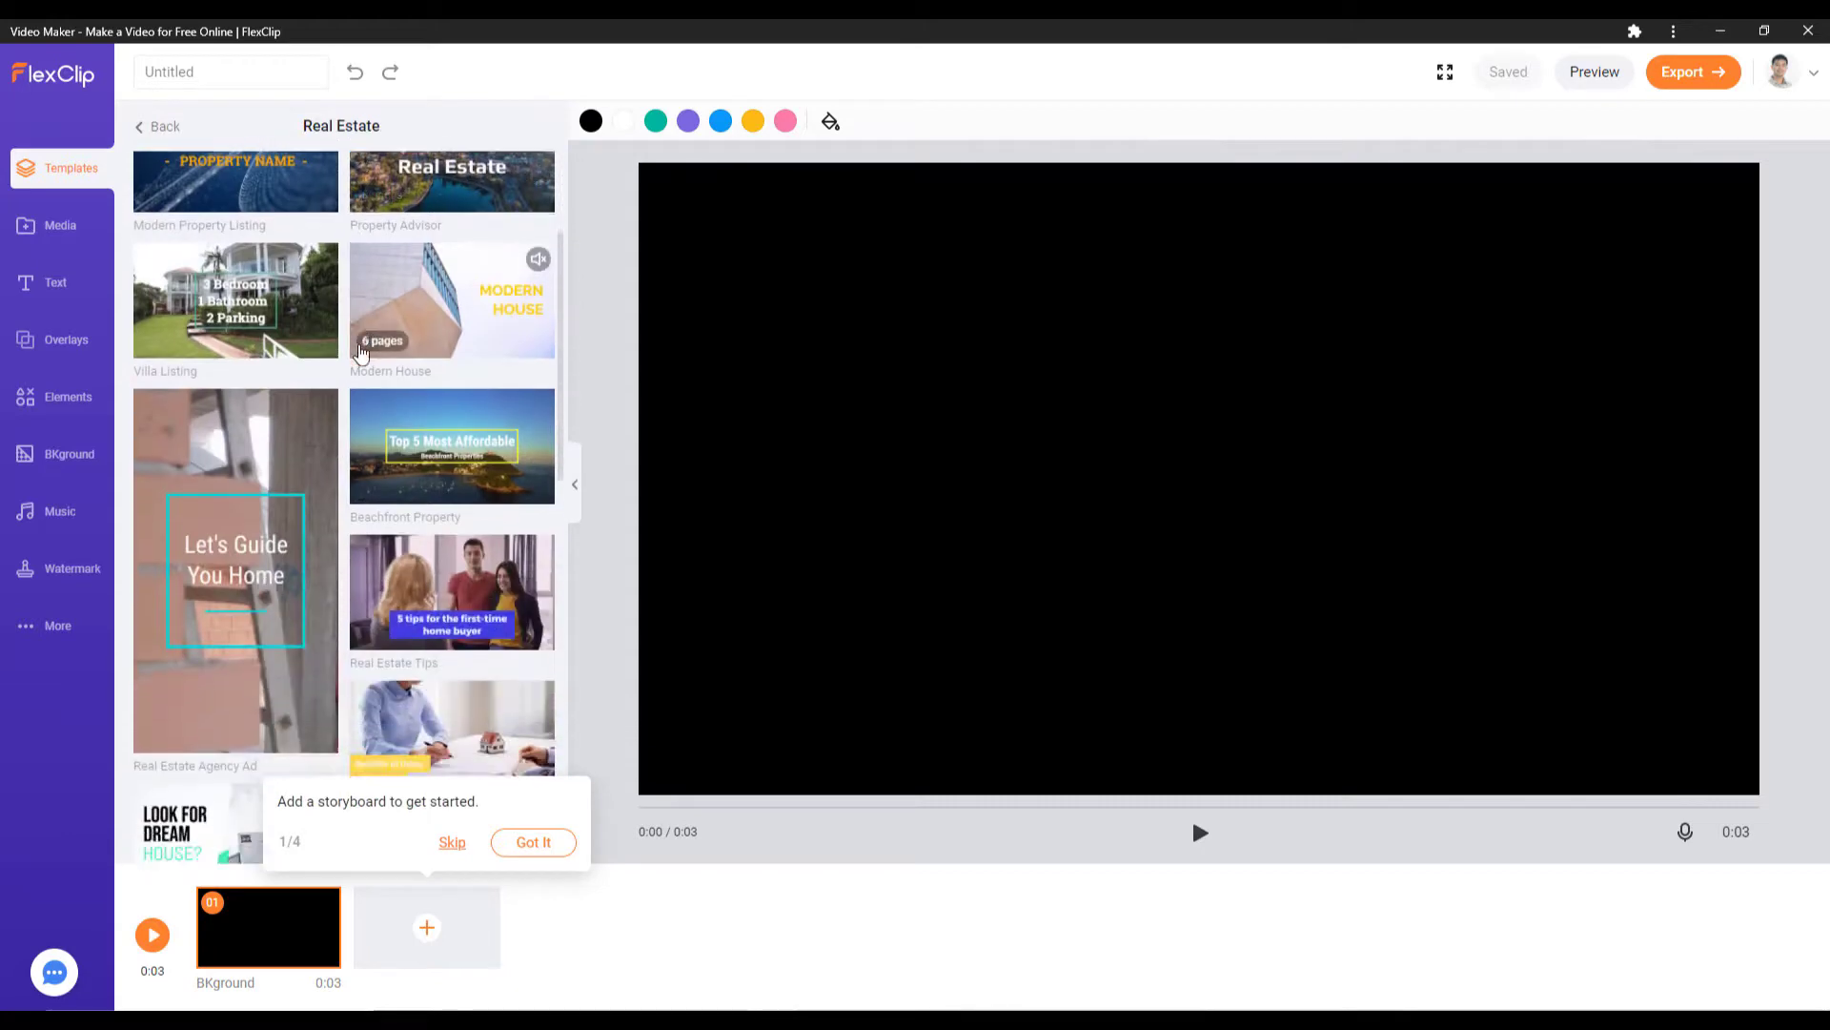
key("alt+Left")
Step: Survey the remaining template categories from Corporate through Instagram, and return to the start of the list
scroll(476, 476, "down", 4)
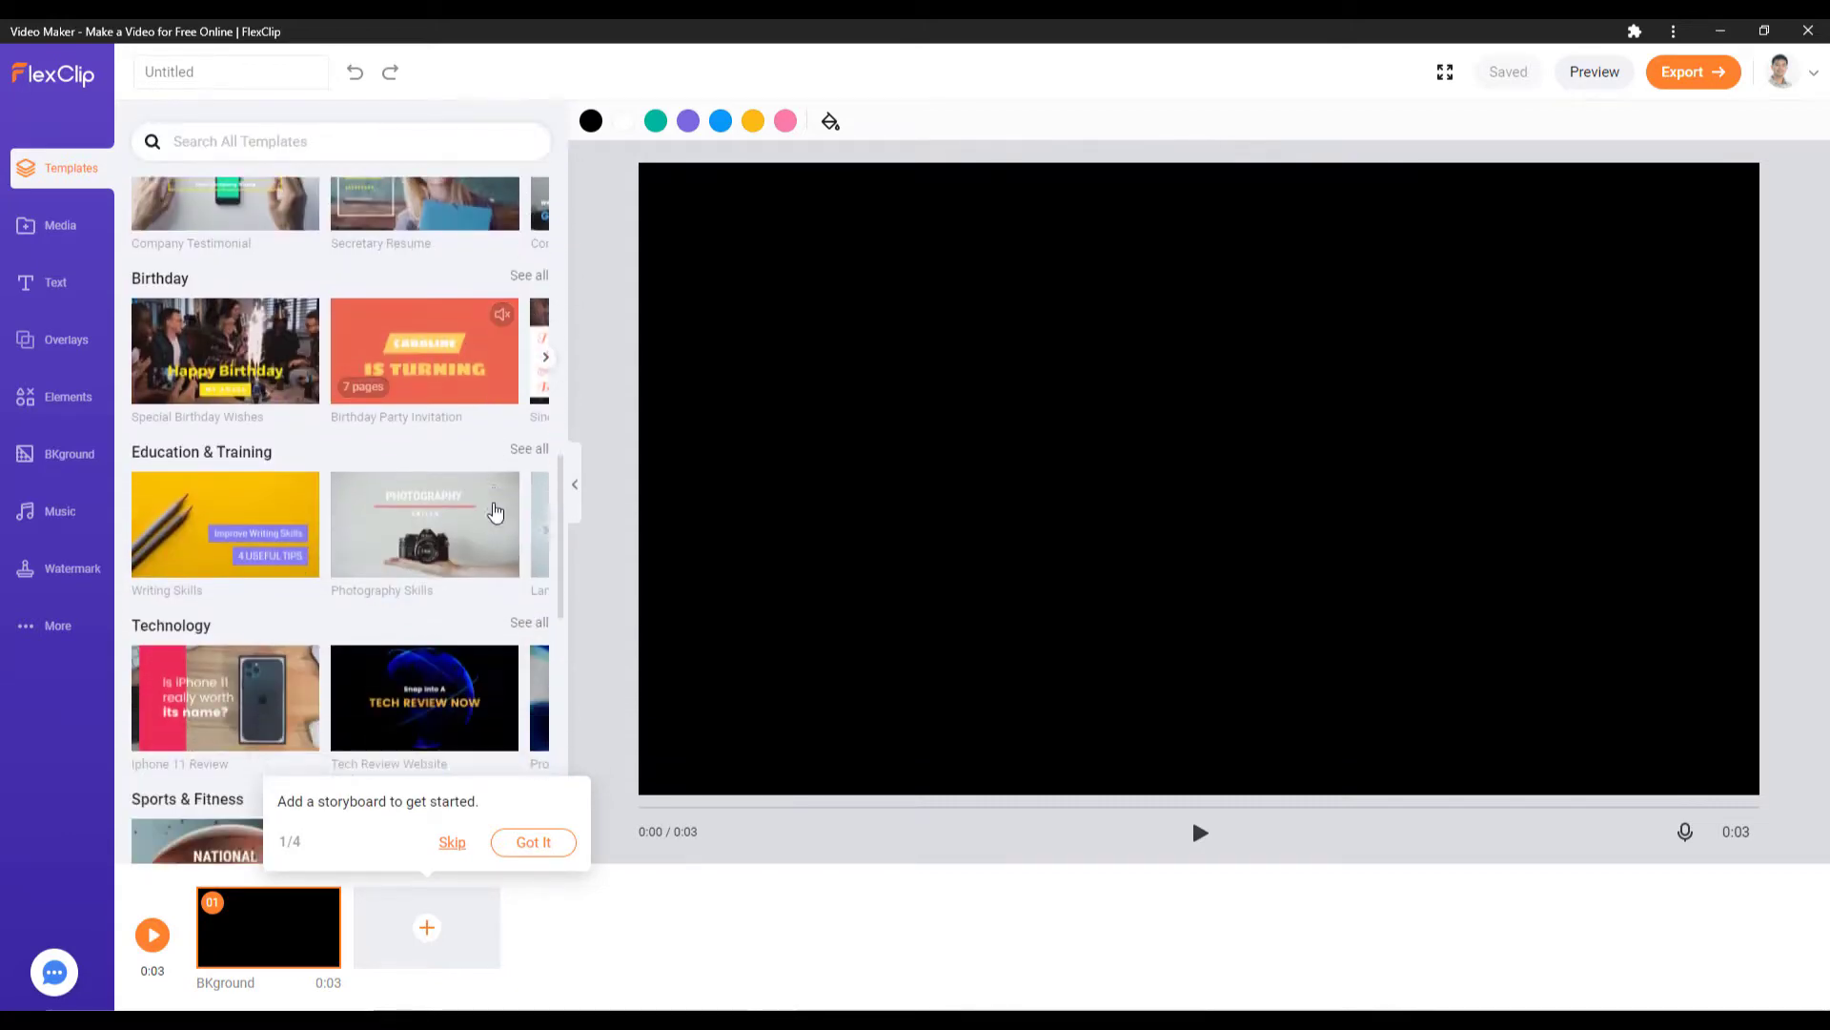
scroll(499, 504, "down", 5)
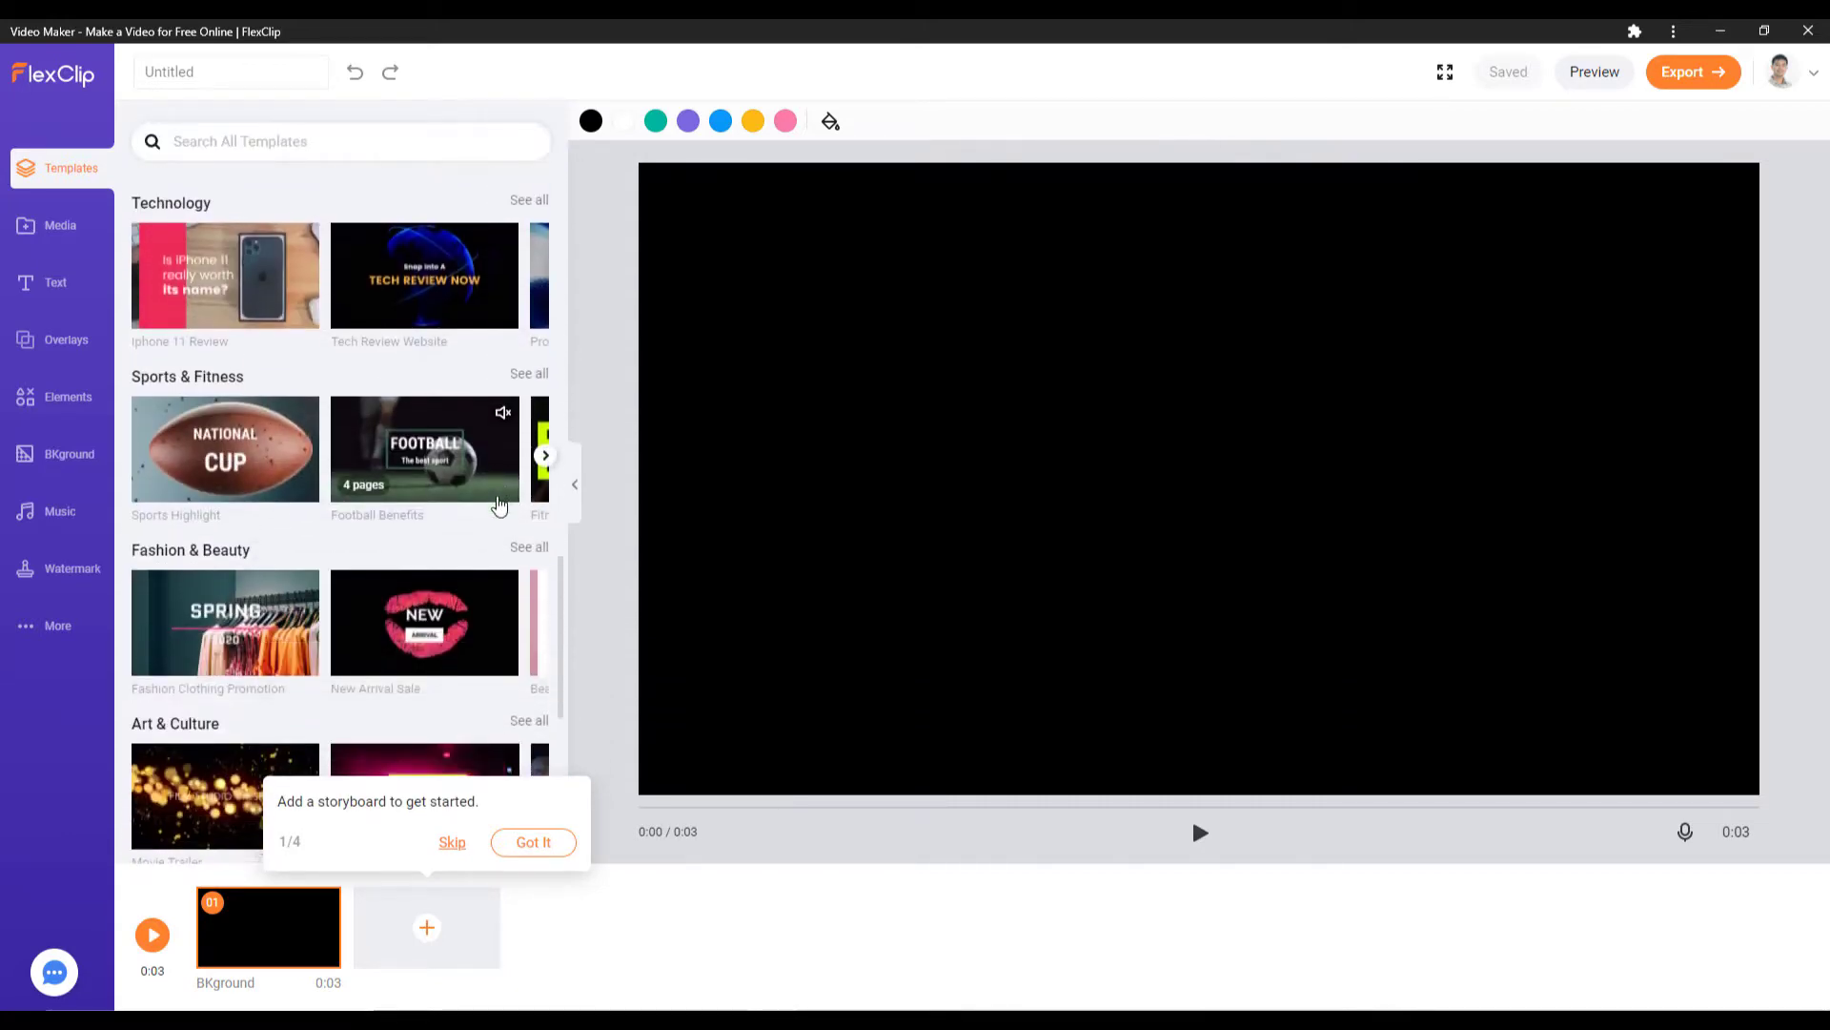
scroll(496, 495, "down", 3)
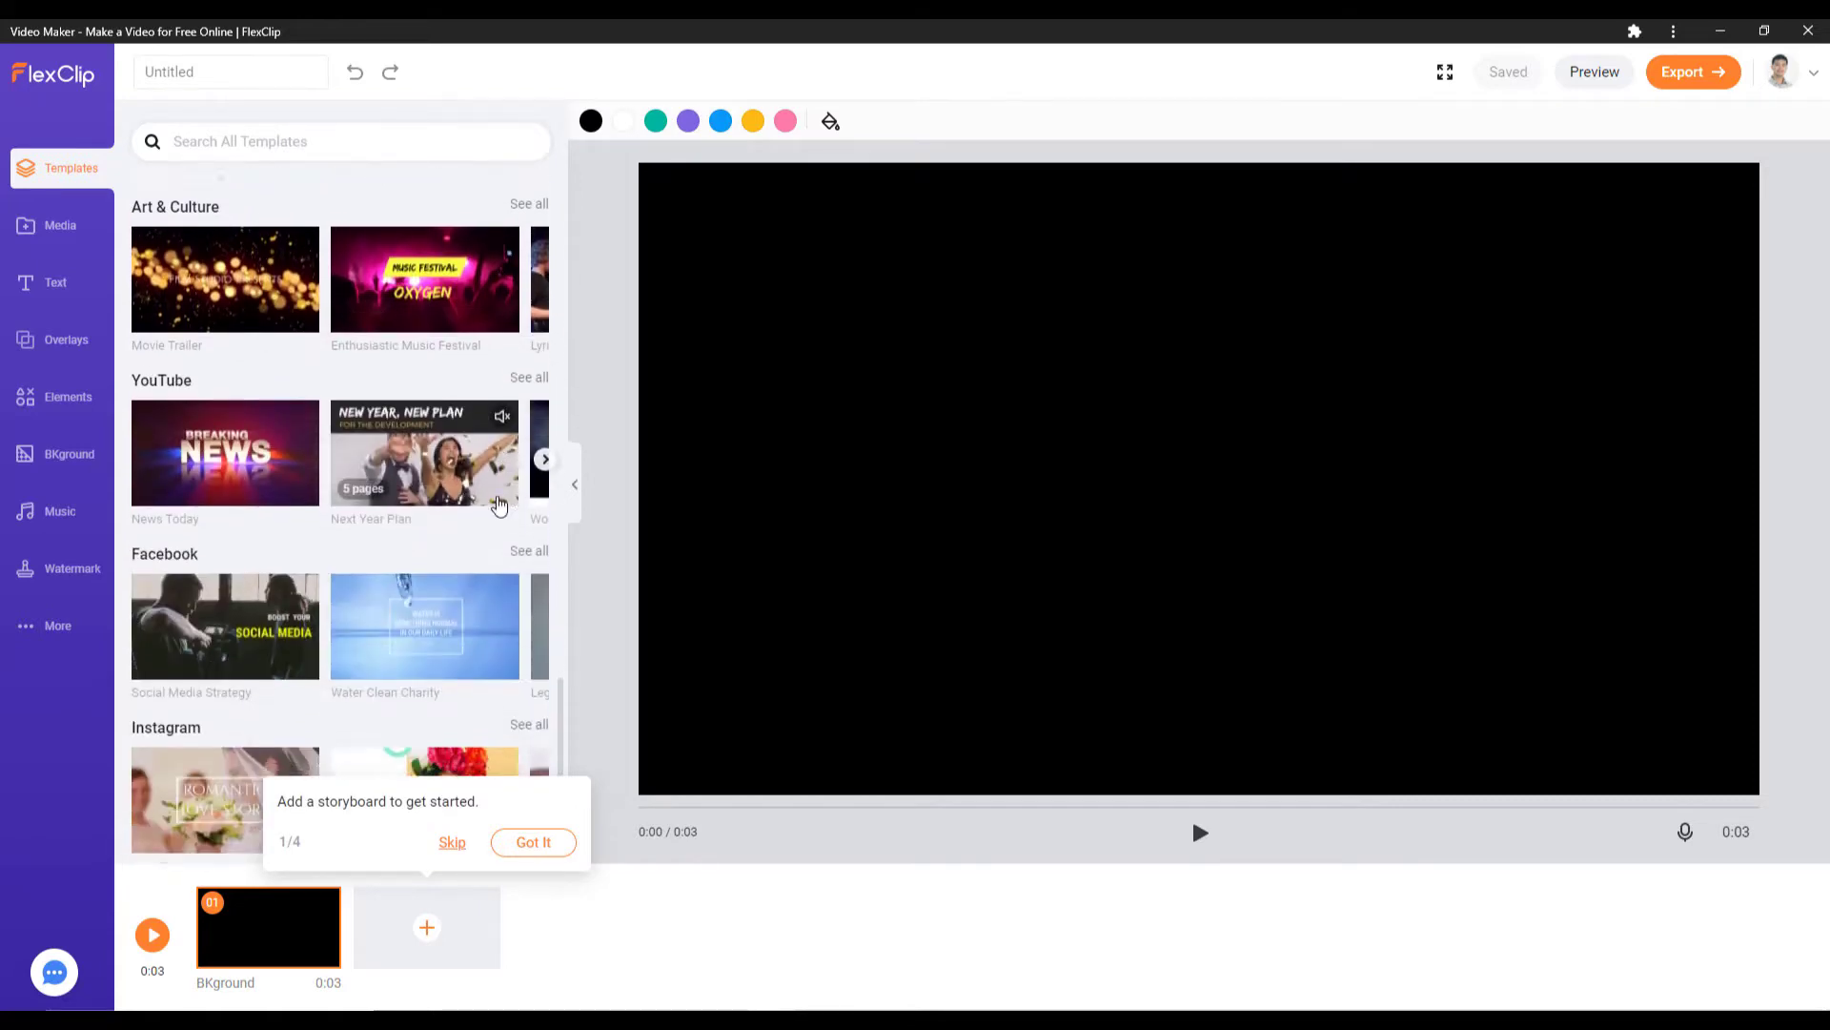
scroll(495, 486, "up", 20)
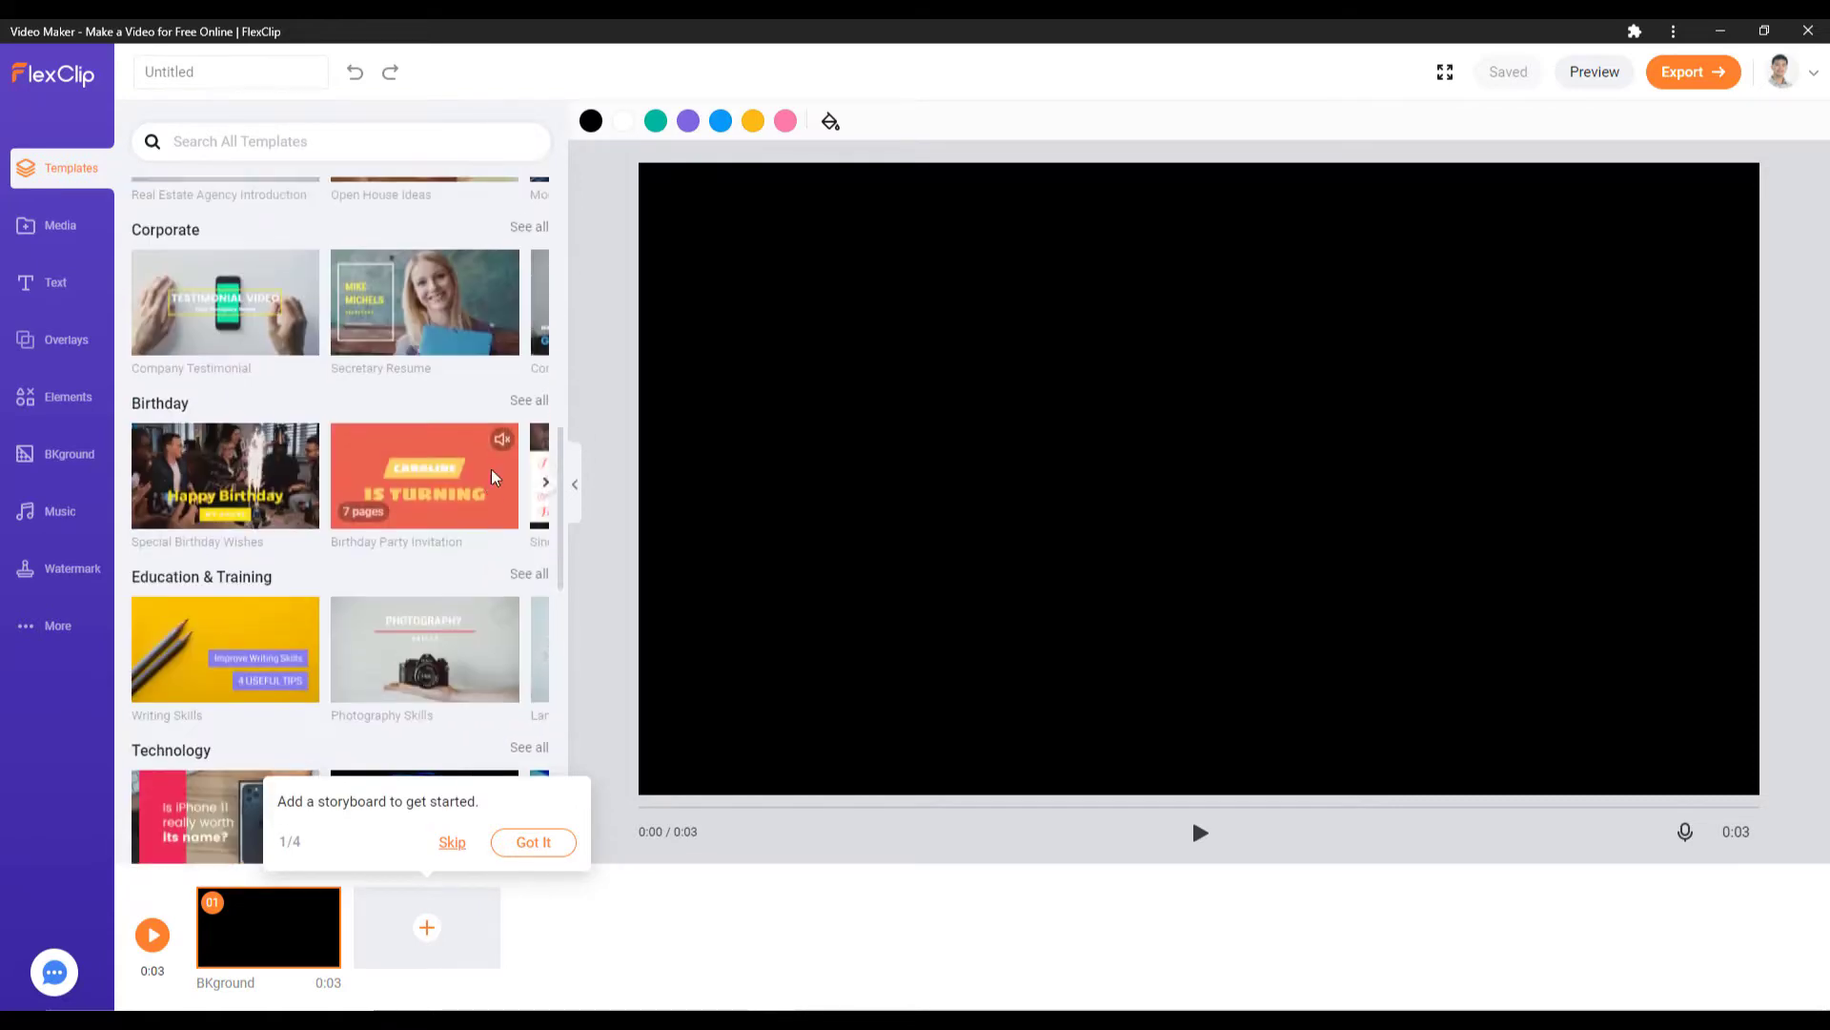
scroll(490, 474, "up", 1)
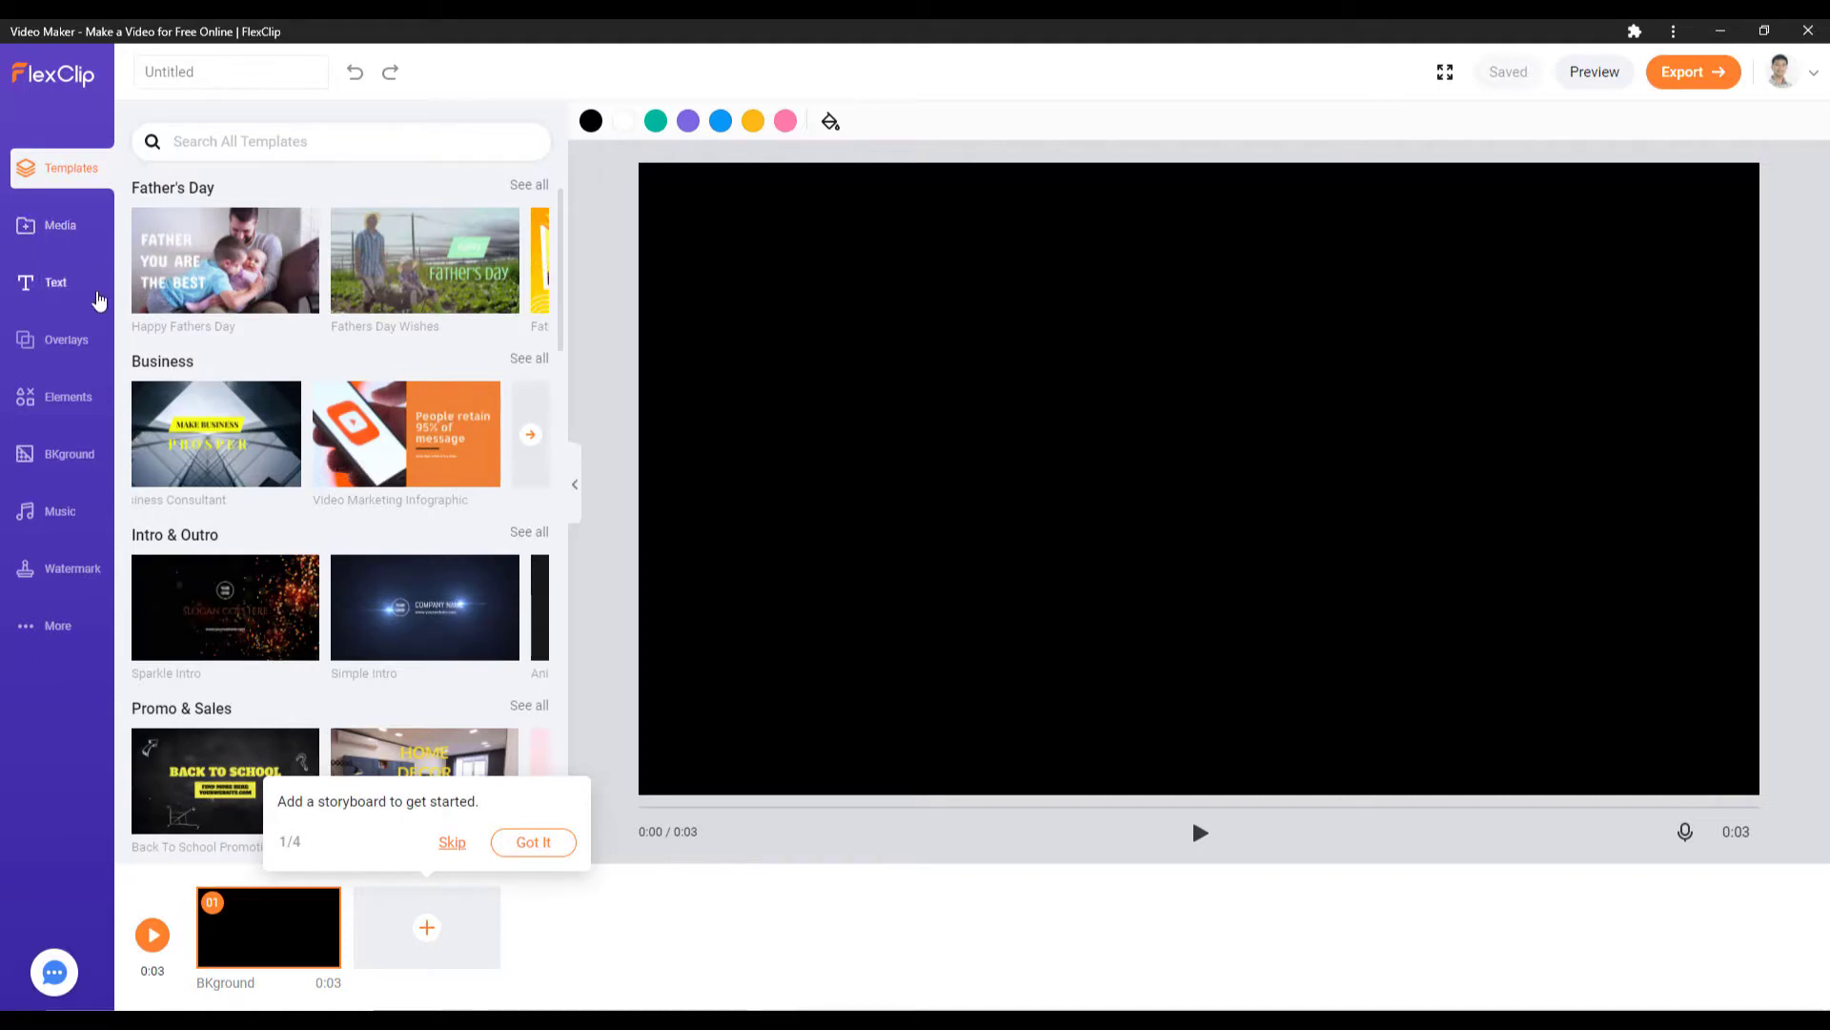
Step: Examine the options for adding media from local files and from screen or webcam recording, without adding anything
left_click(67, 234)
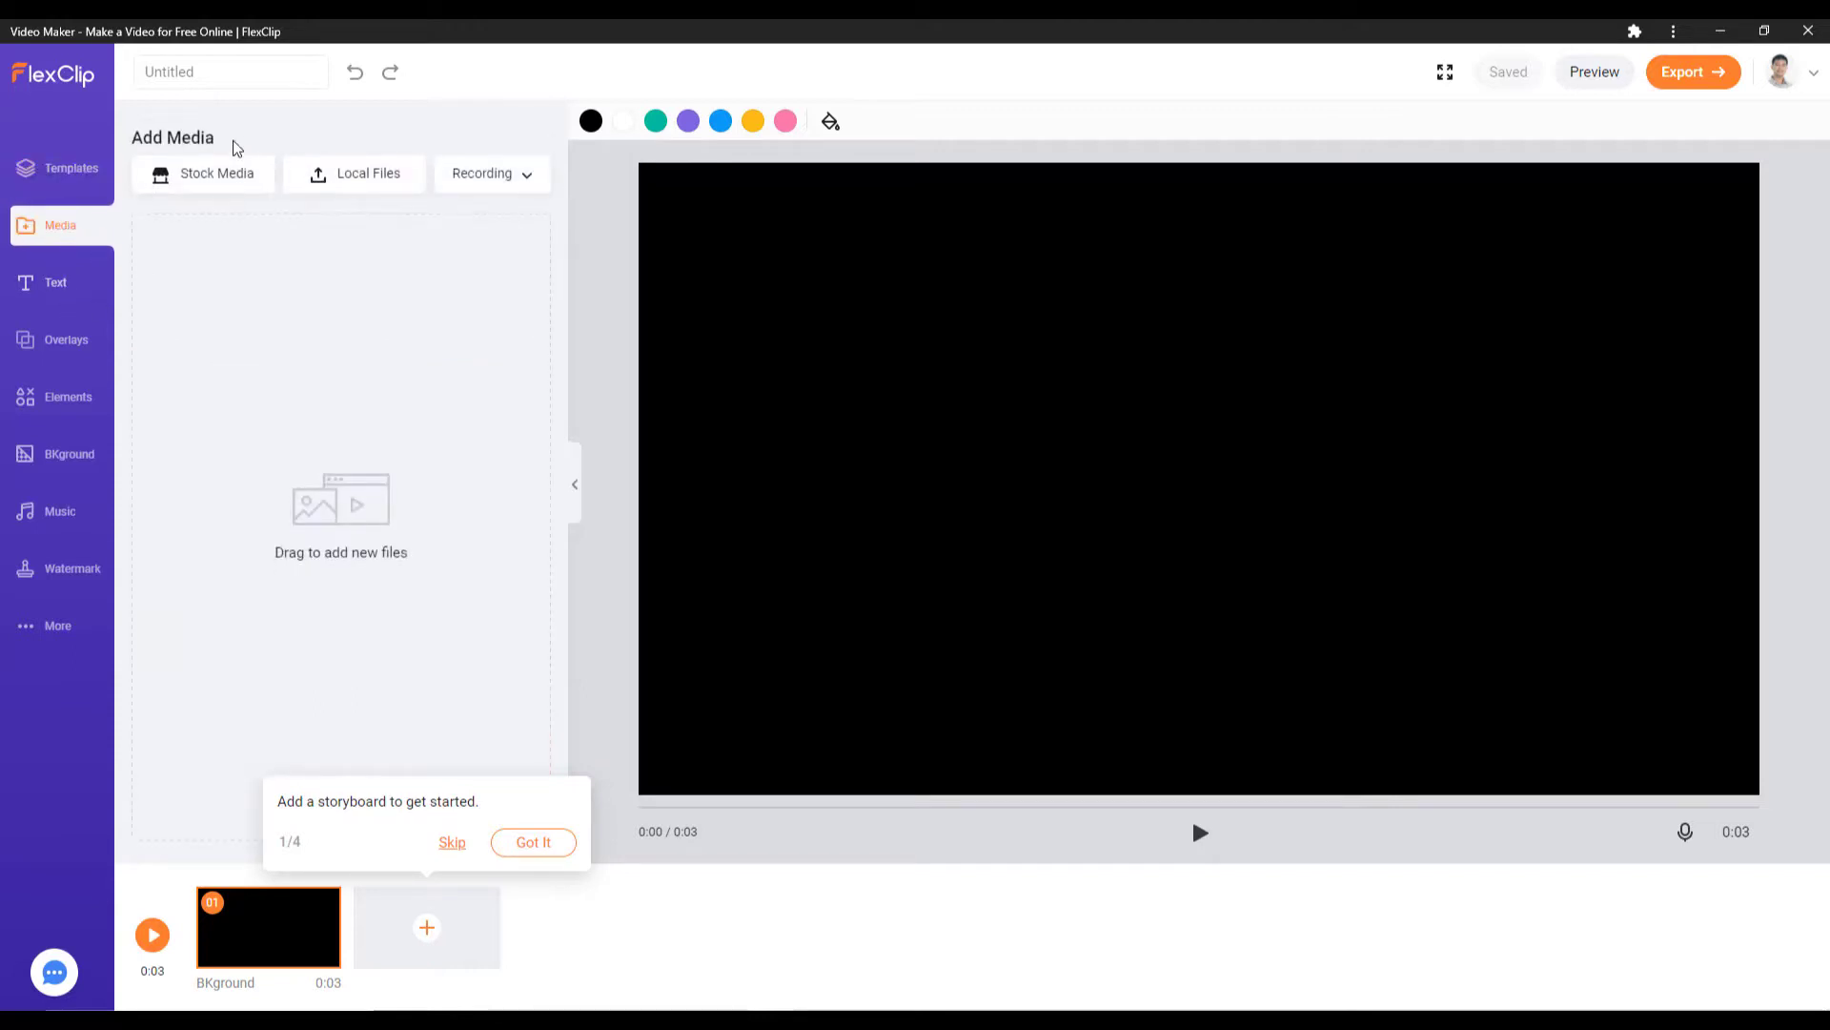
left_click(365, 188)
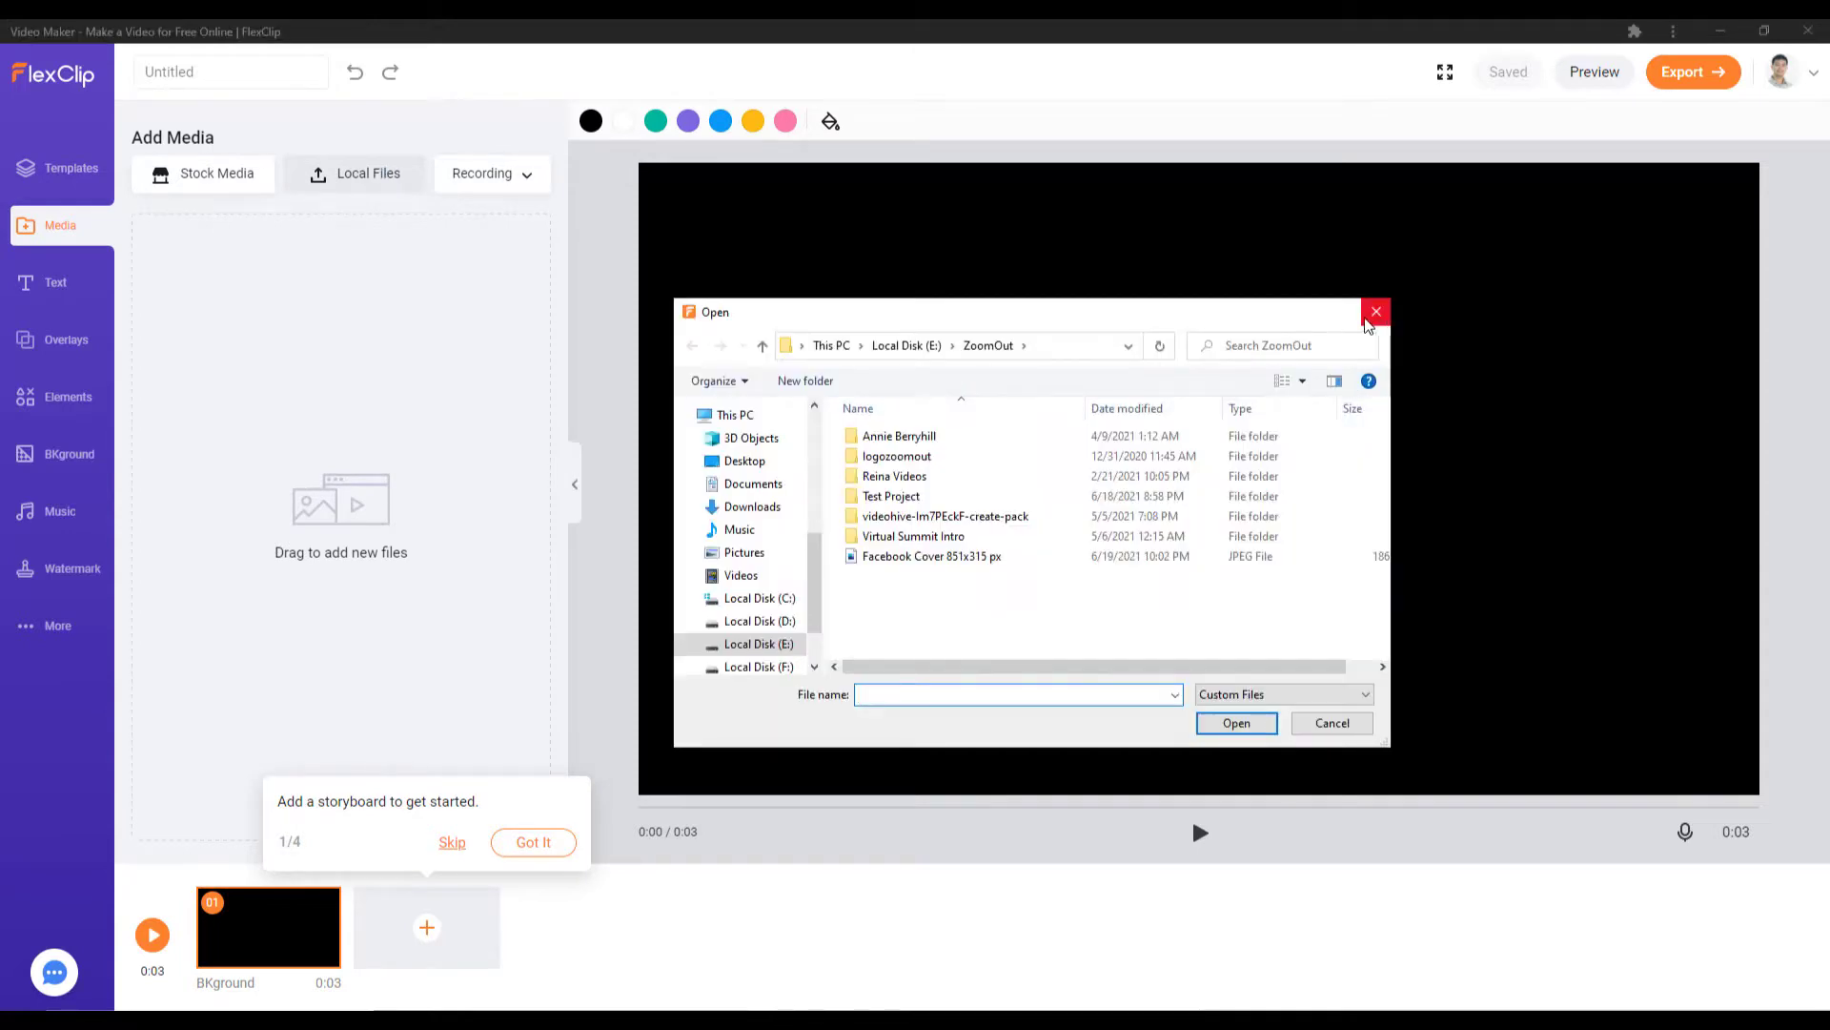
left_click(1370, 317)
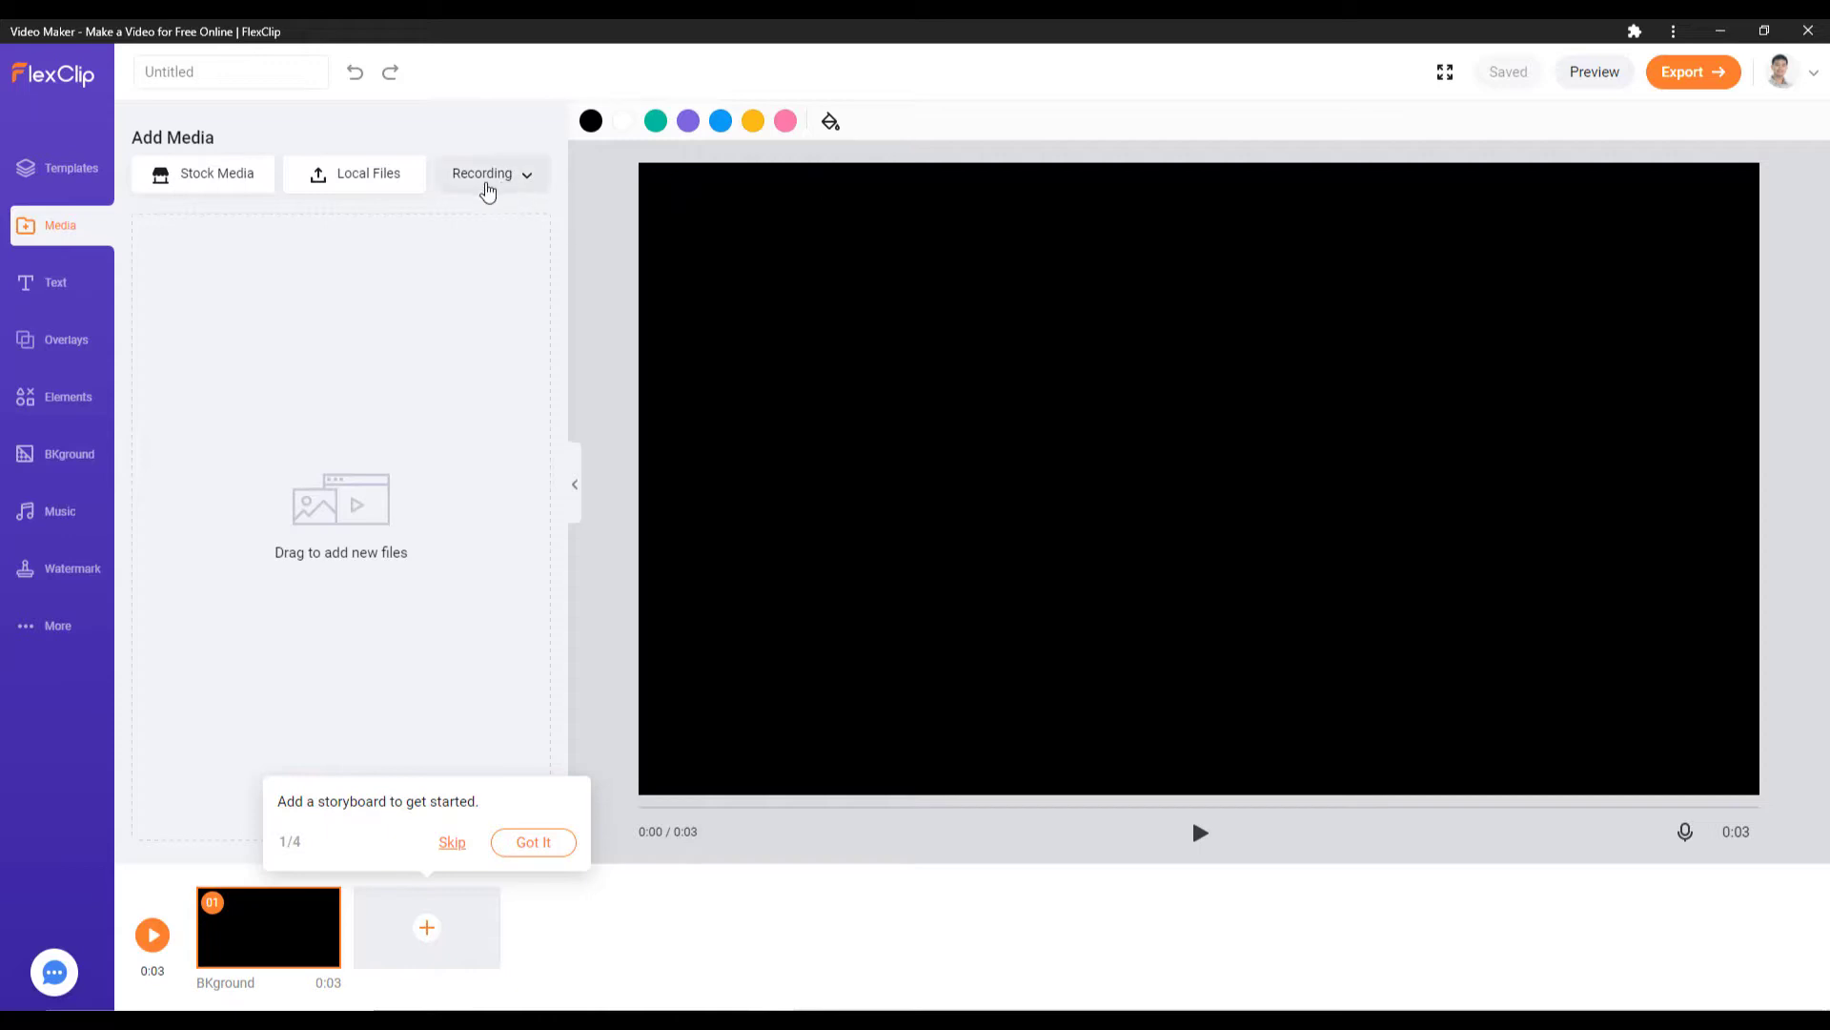
left_click(514, 180)
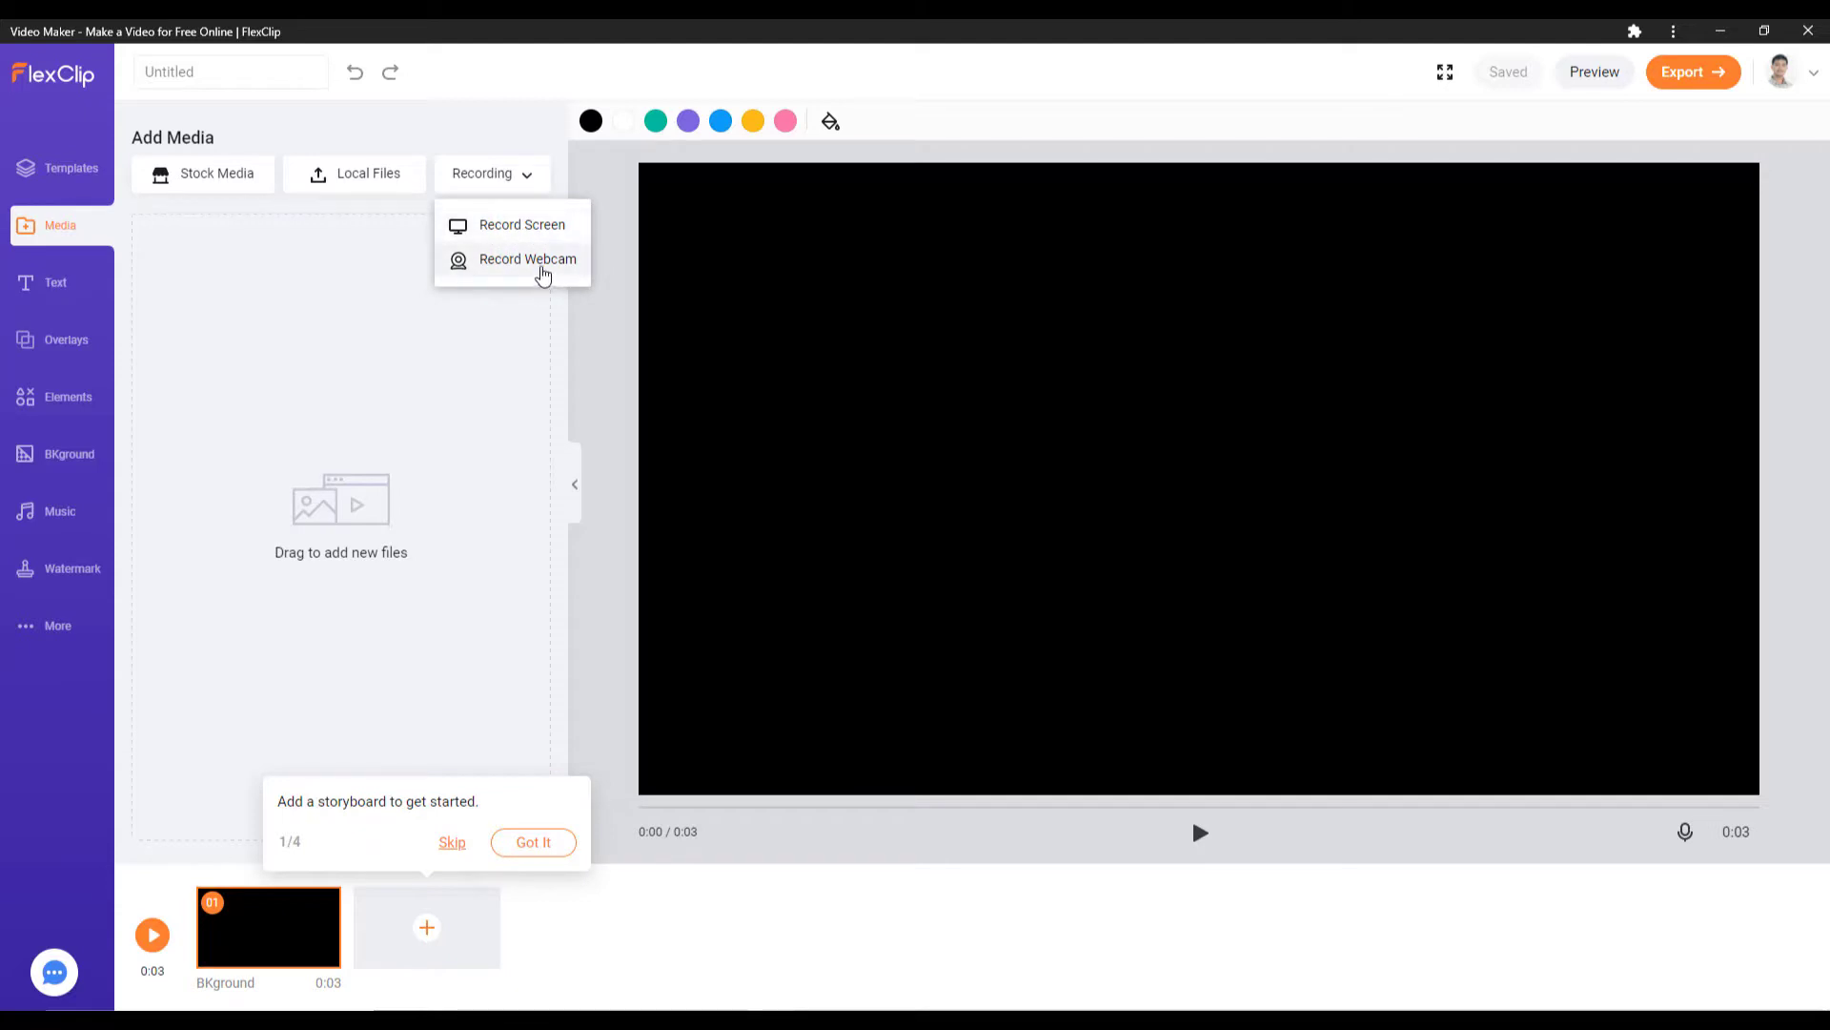
left_click(505, 106)
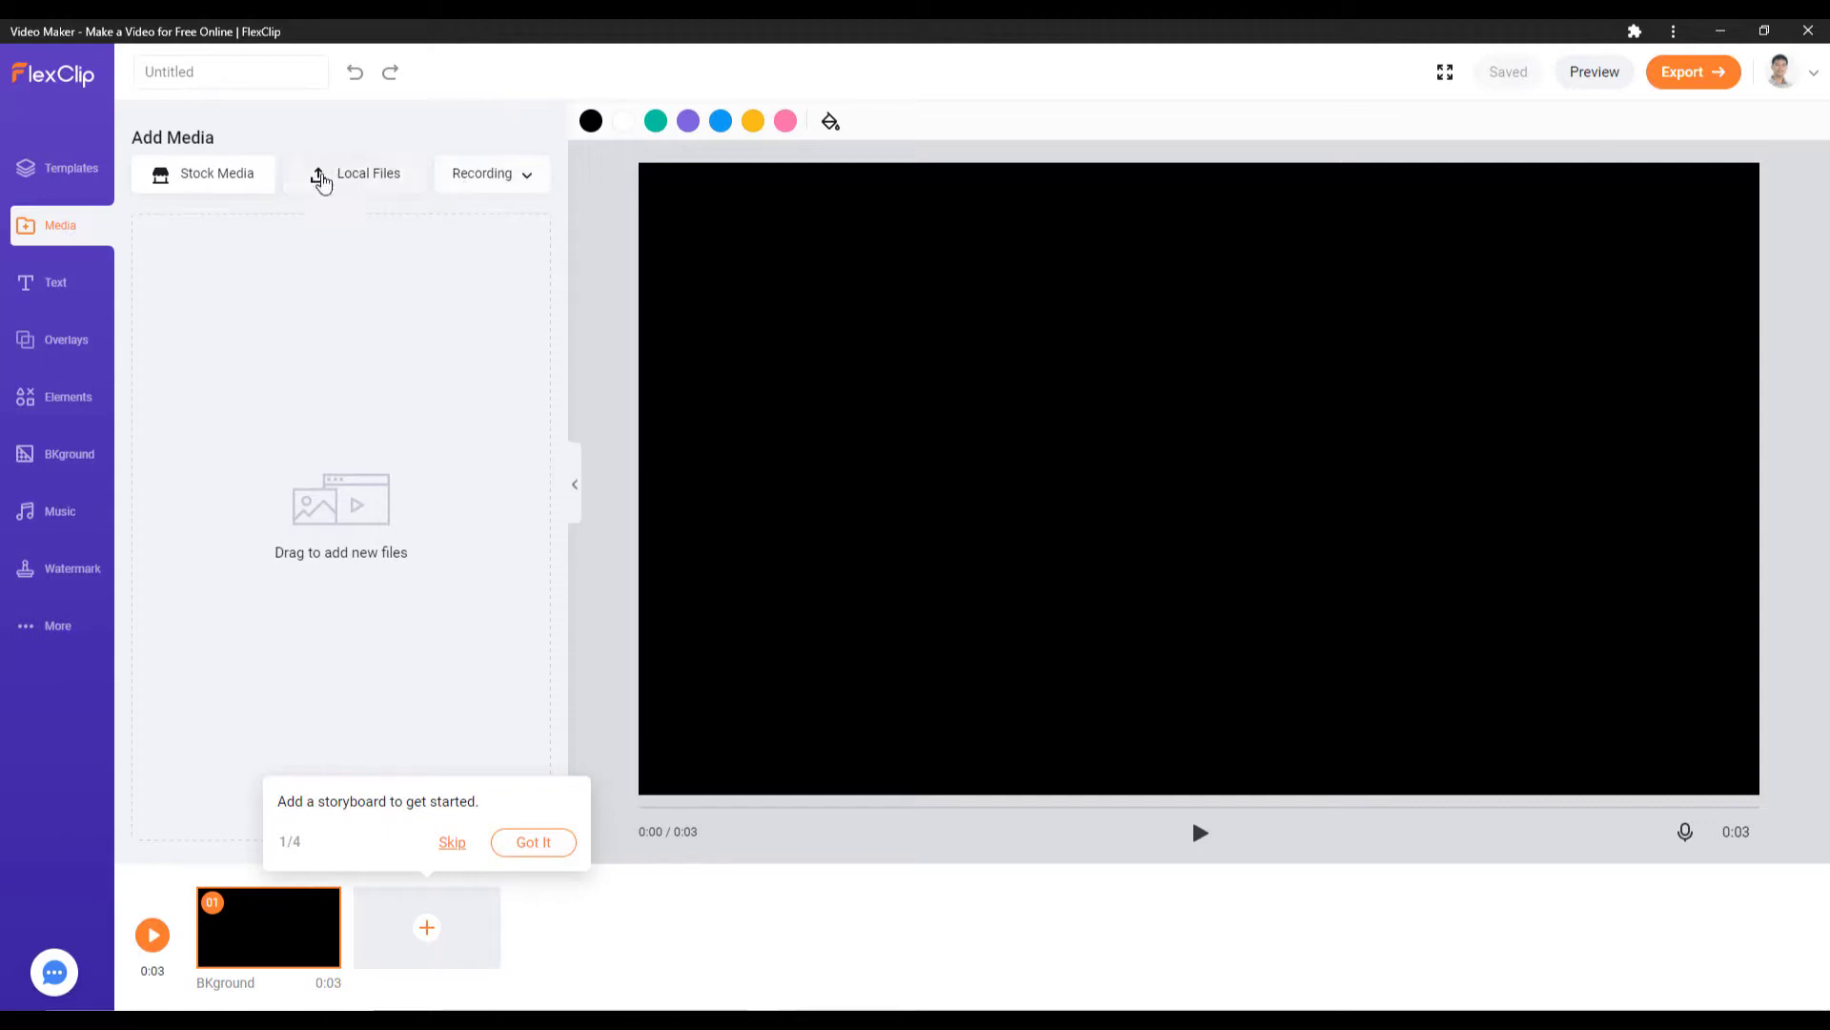
Step: Browse the stock media library's video categories, check for its photo section, and close the library
left_click(222, 181)
left_click(752, 94)
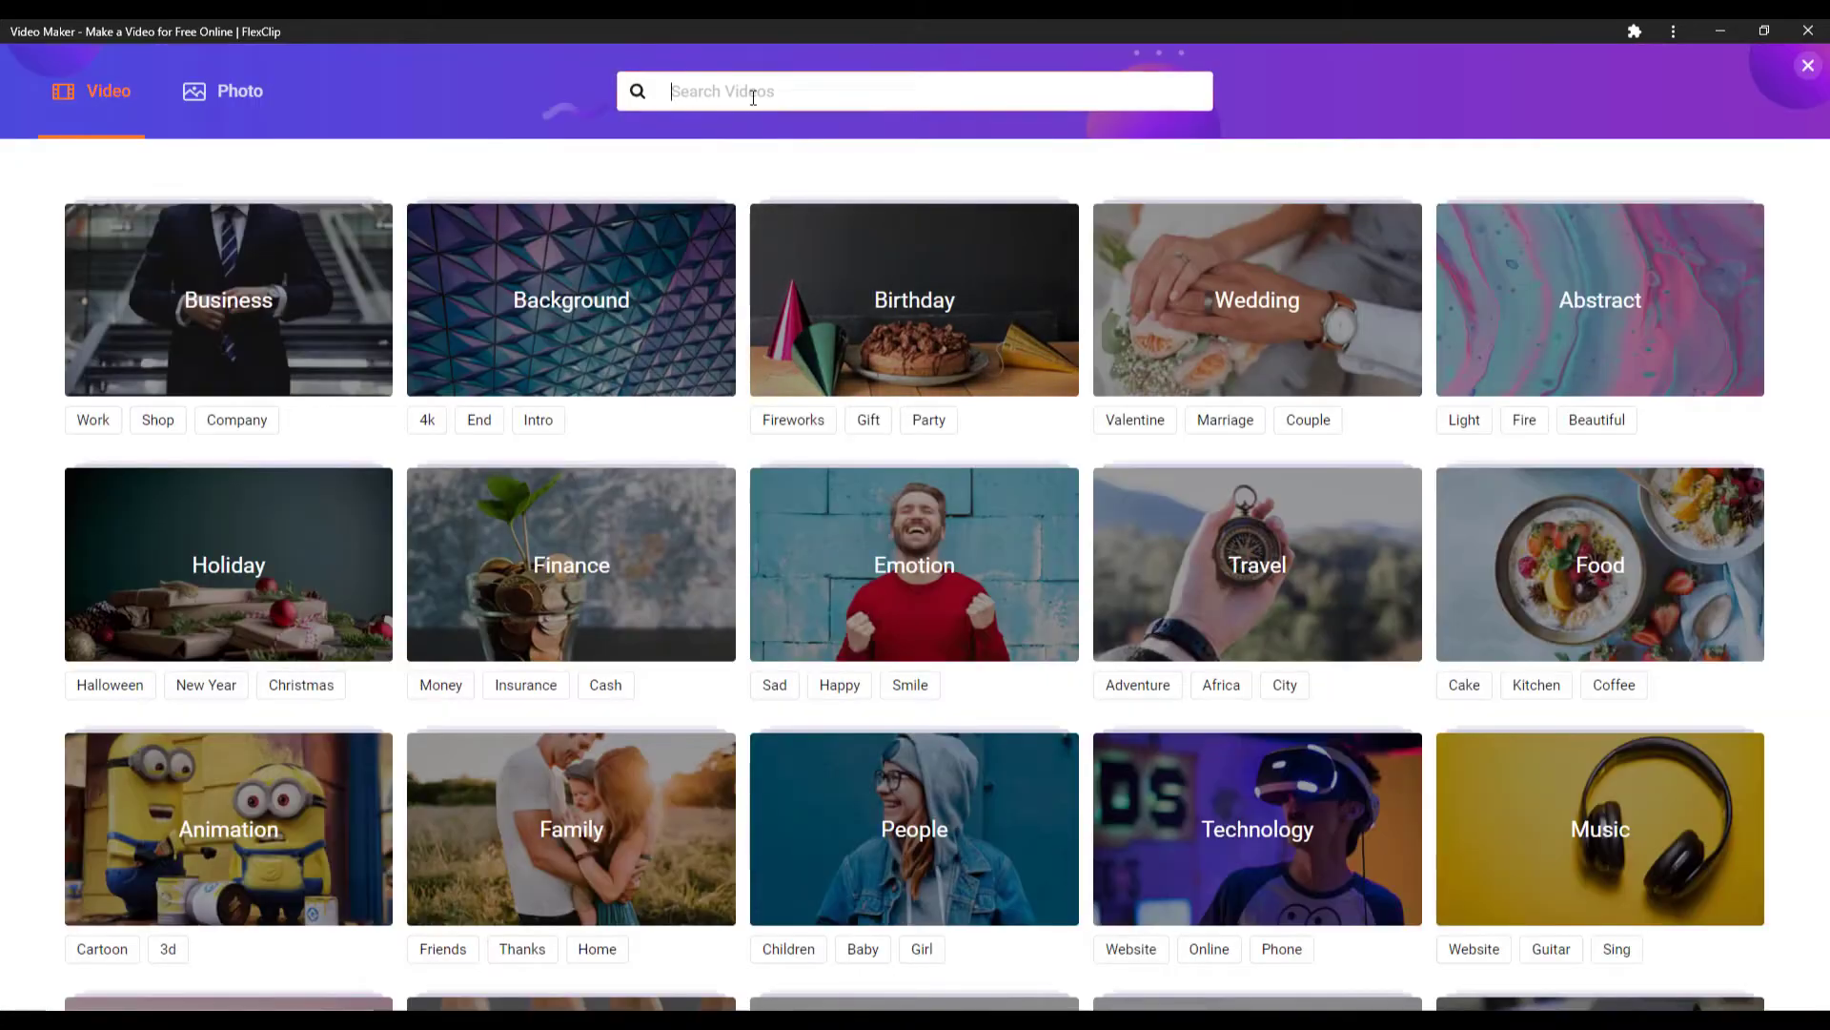
scroll(522, 330, "down", 4)
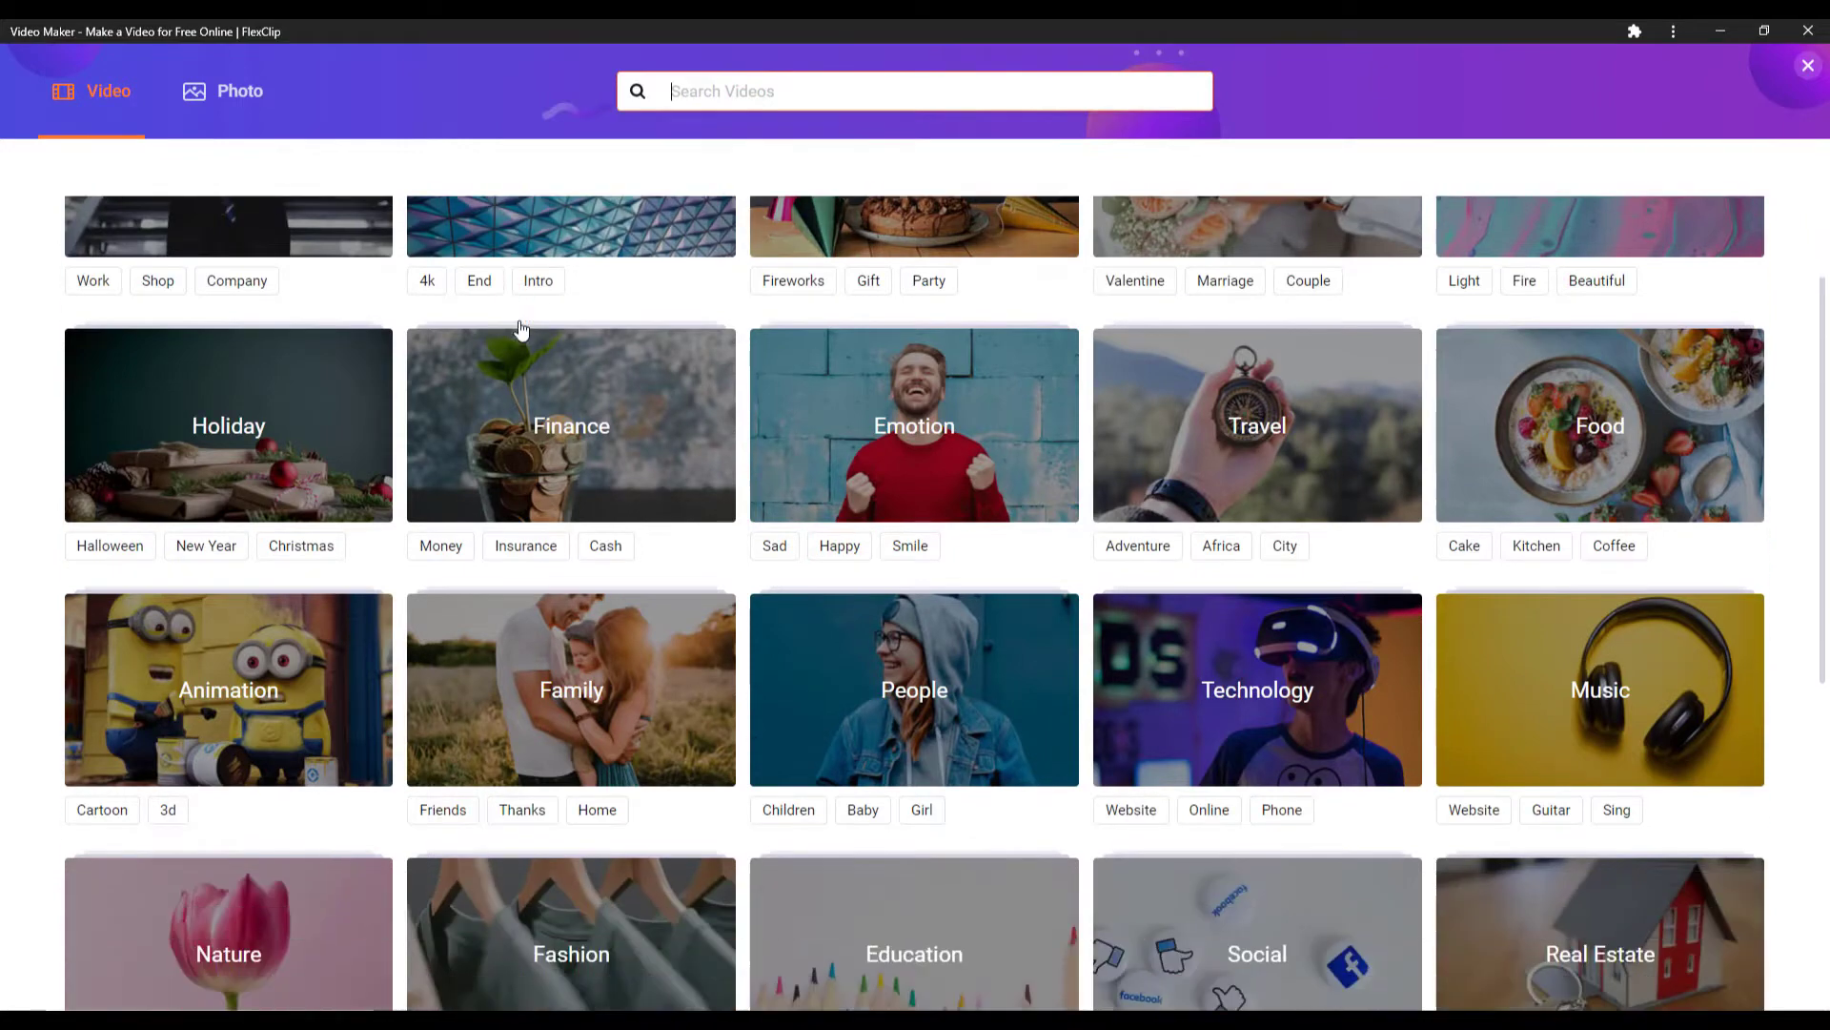
scroll(522, 330, "down", 3)
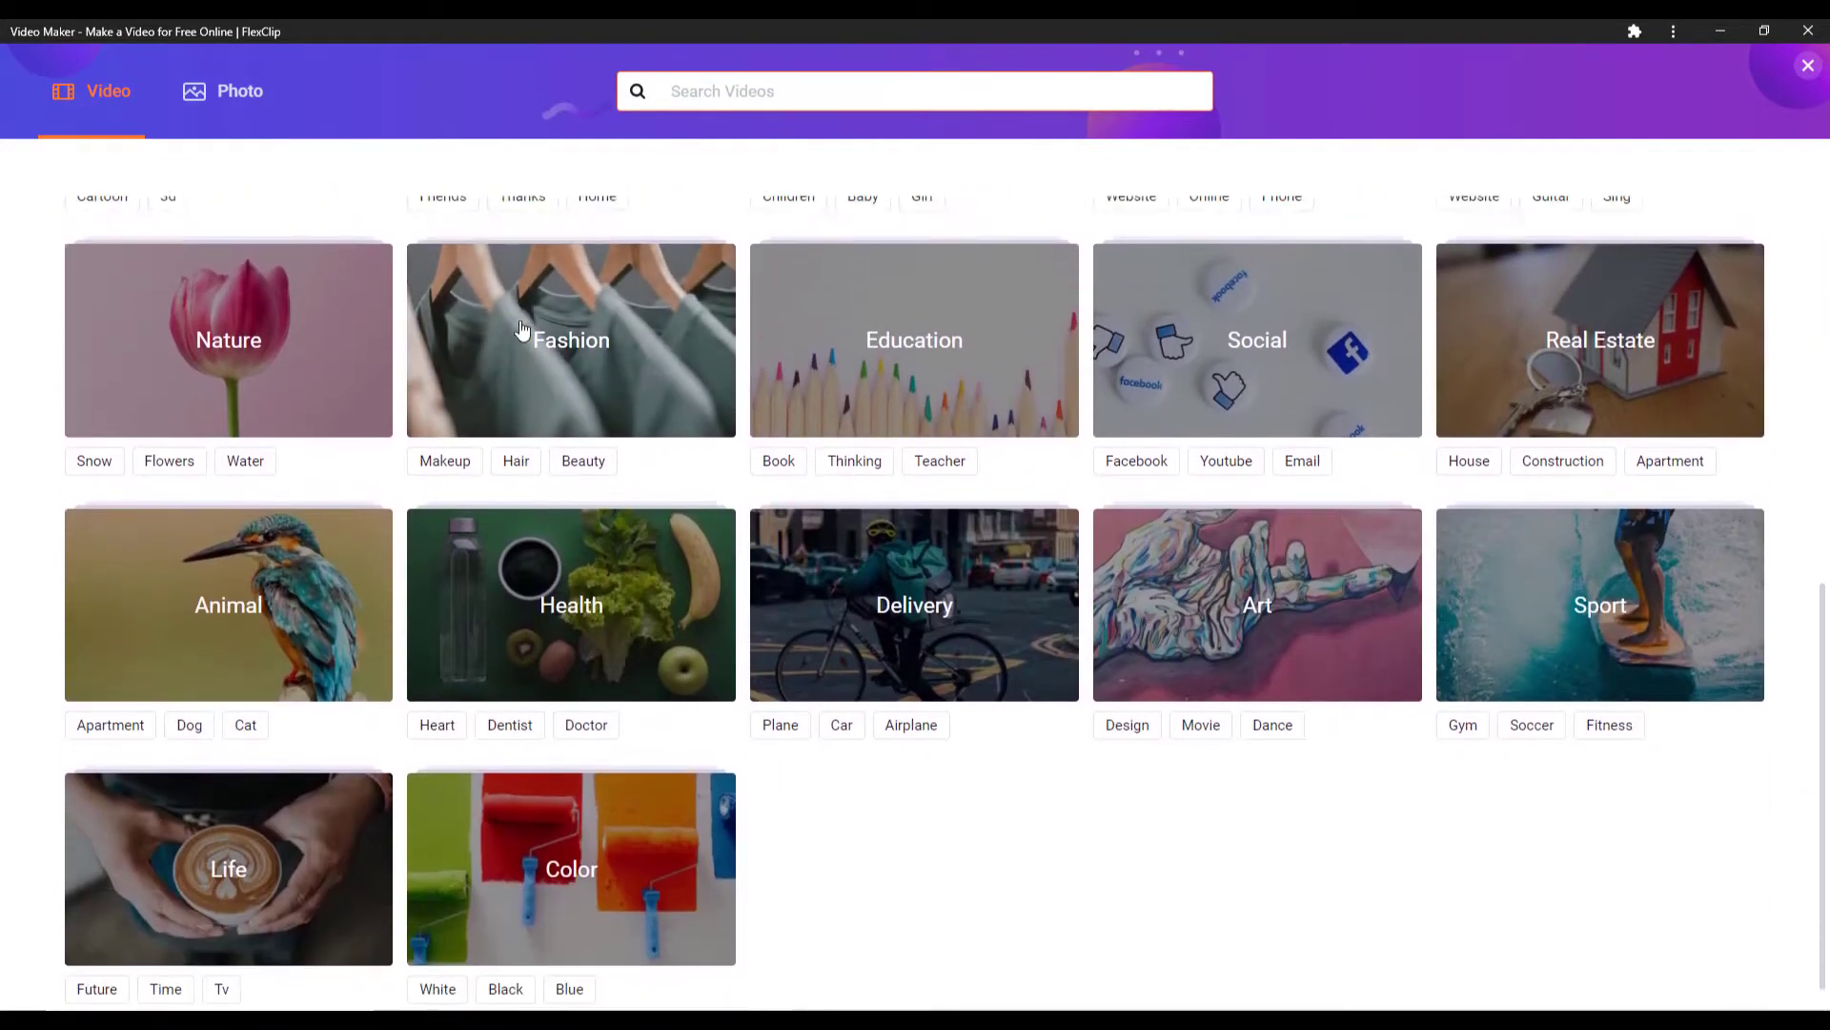
scroll(524, 329, "up", 3)
scroll(523, 329, "up", 4)
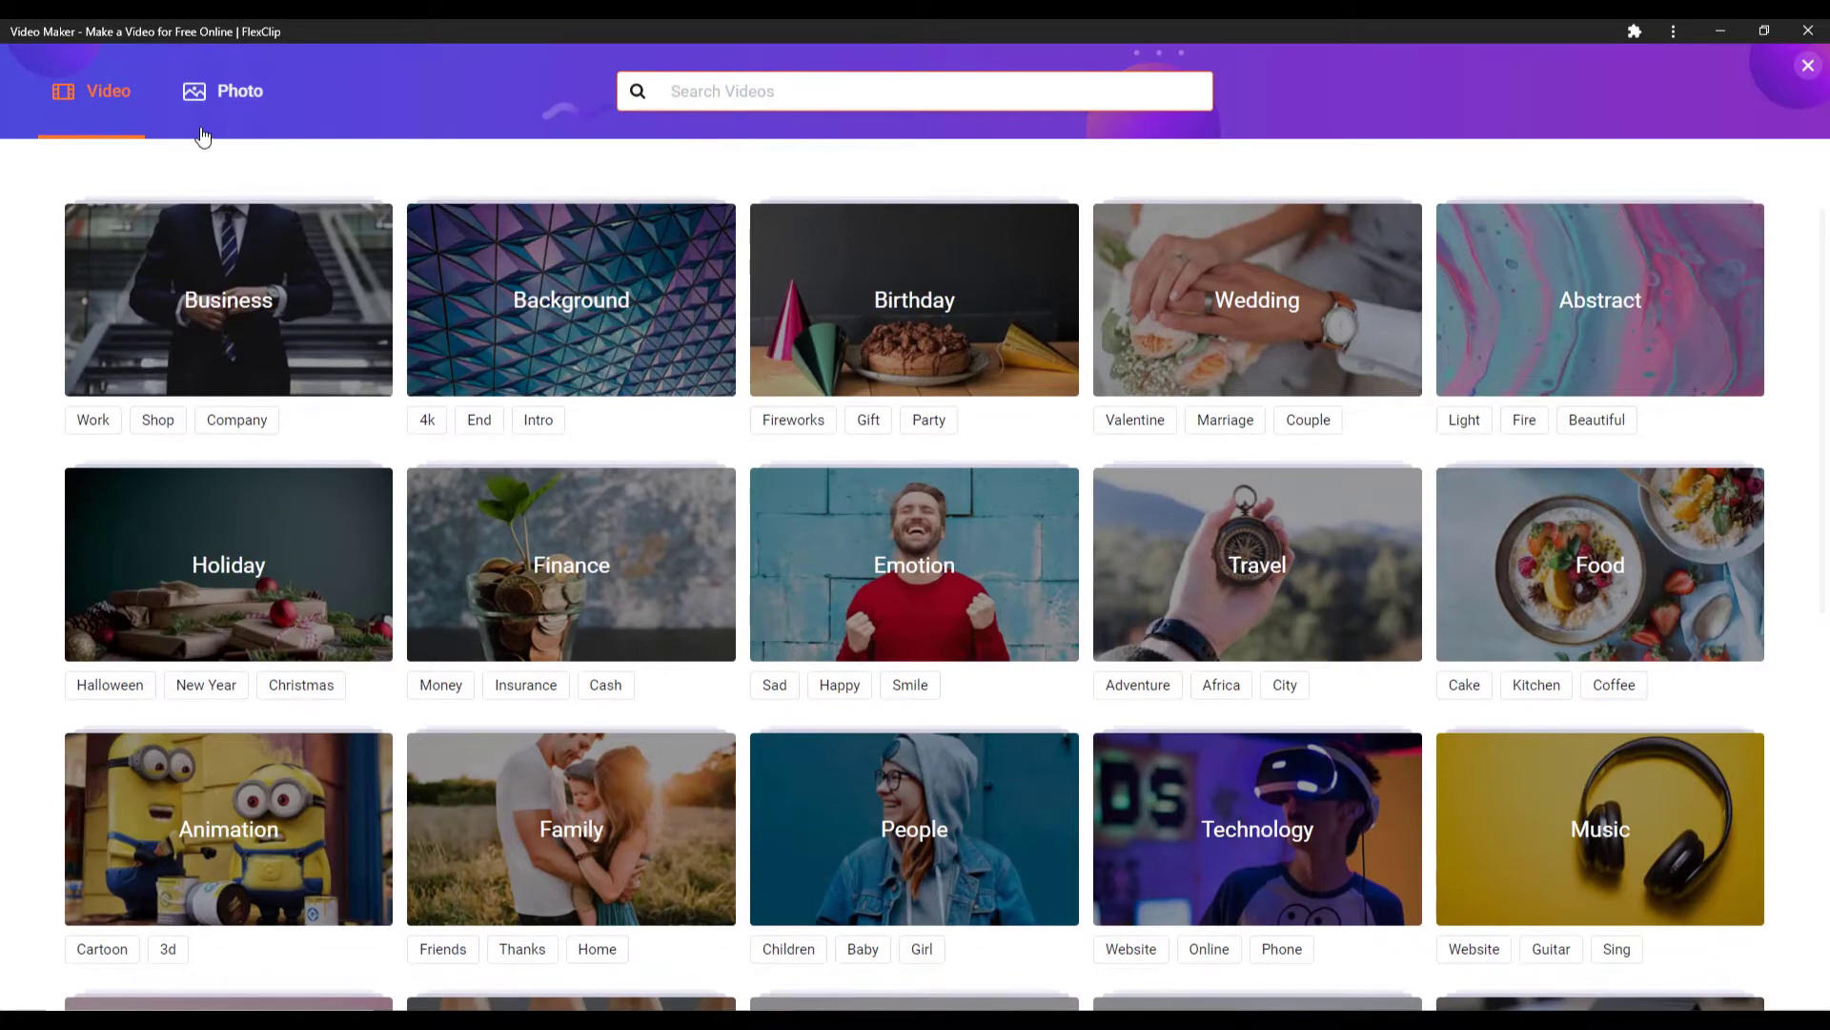
left_click(232, 103)
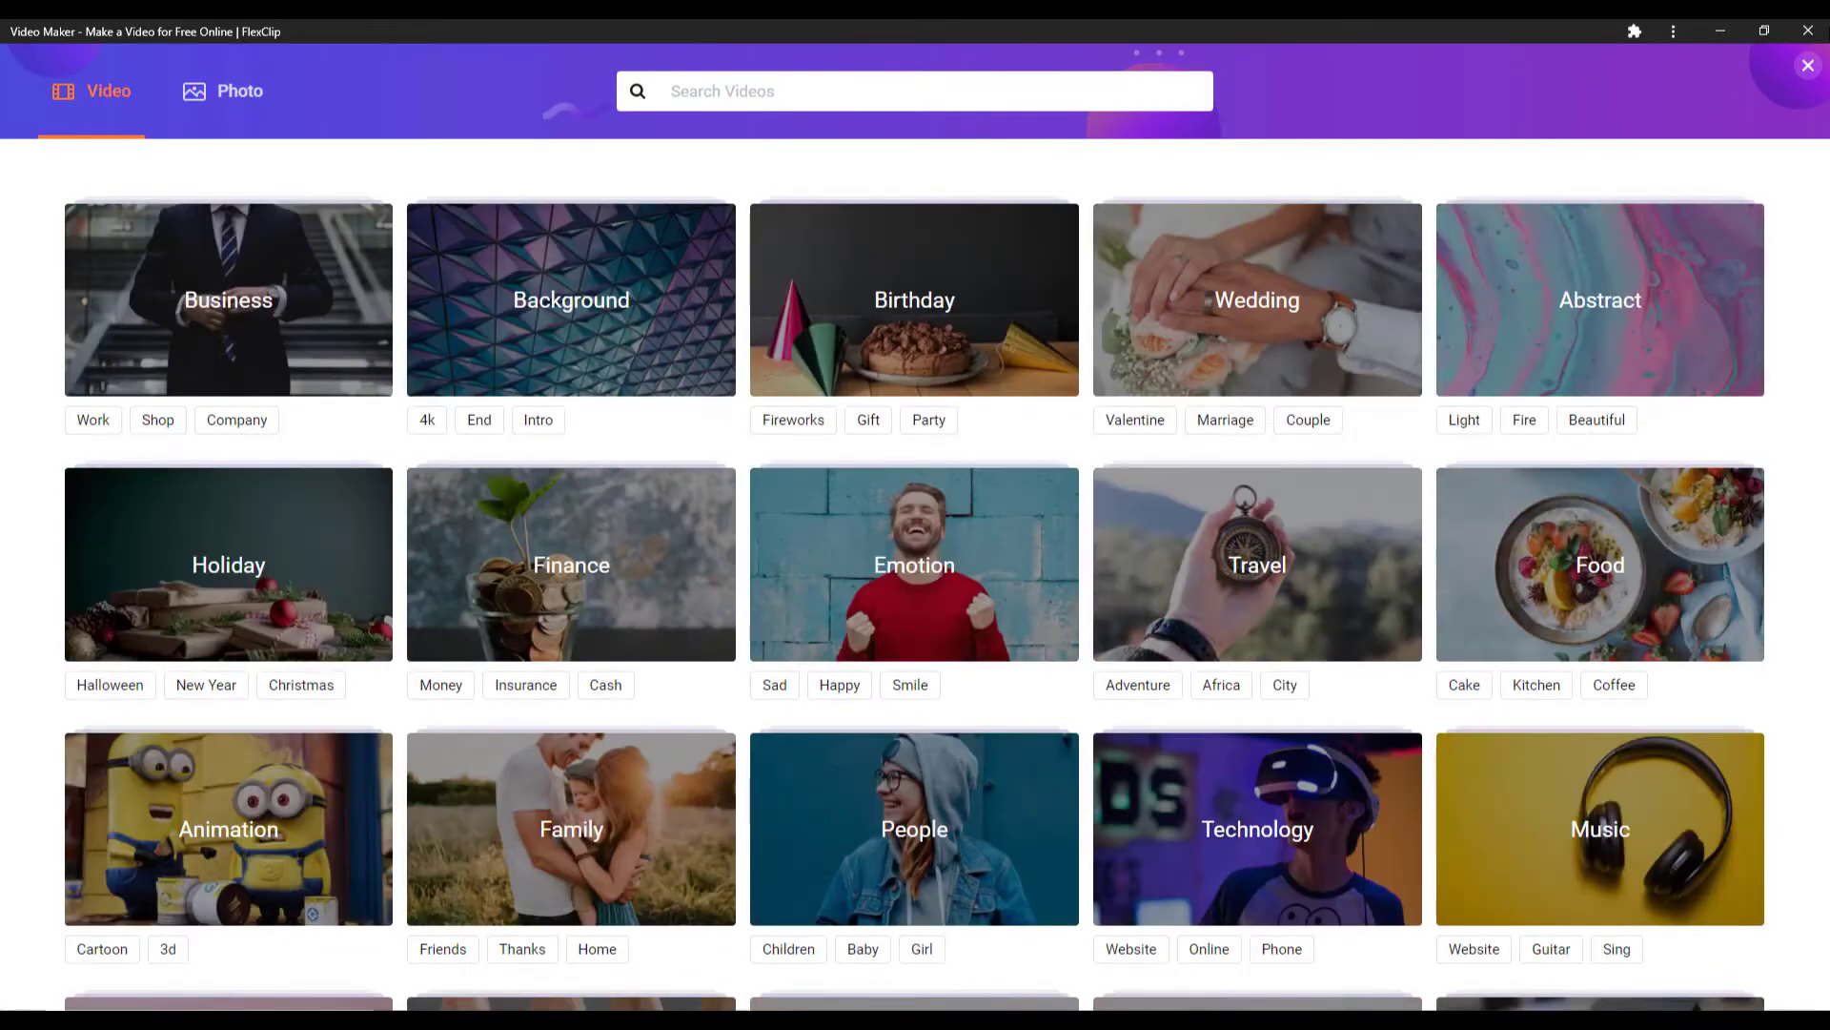
left_click(1804, 69)
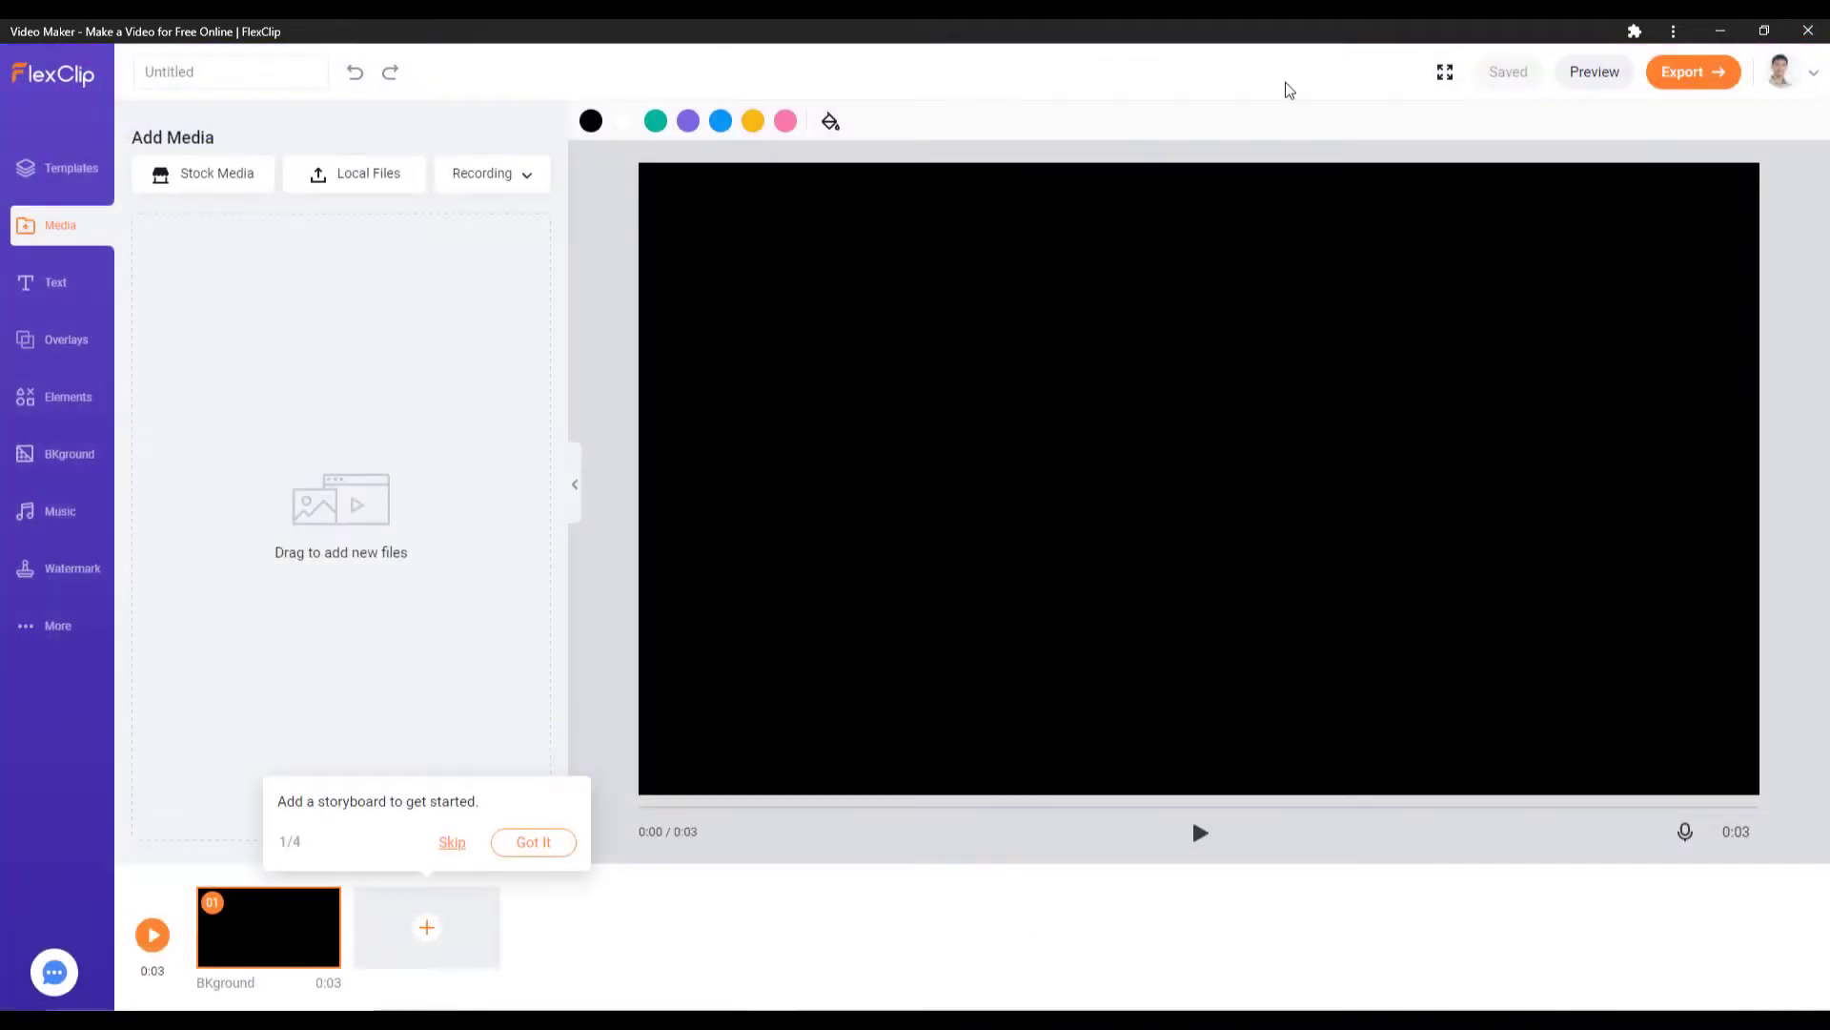
Step: Examine the available Basic Text and Dynamic Text styles
left_click(55, 282)
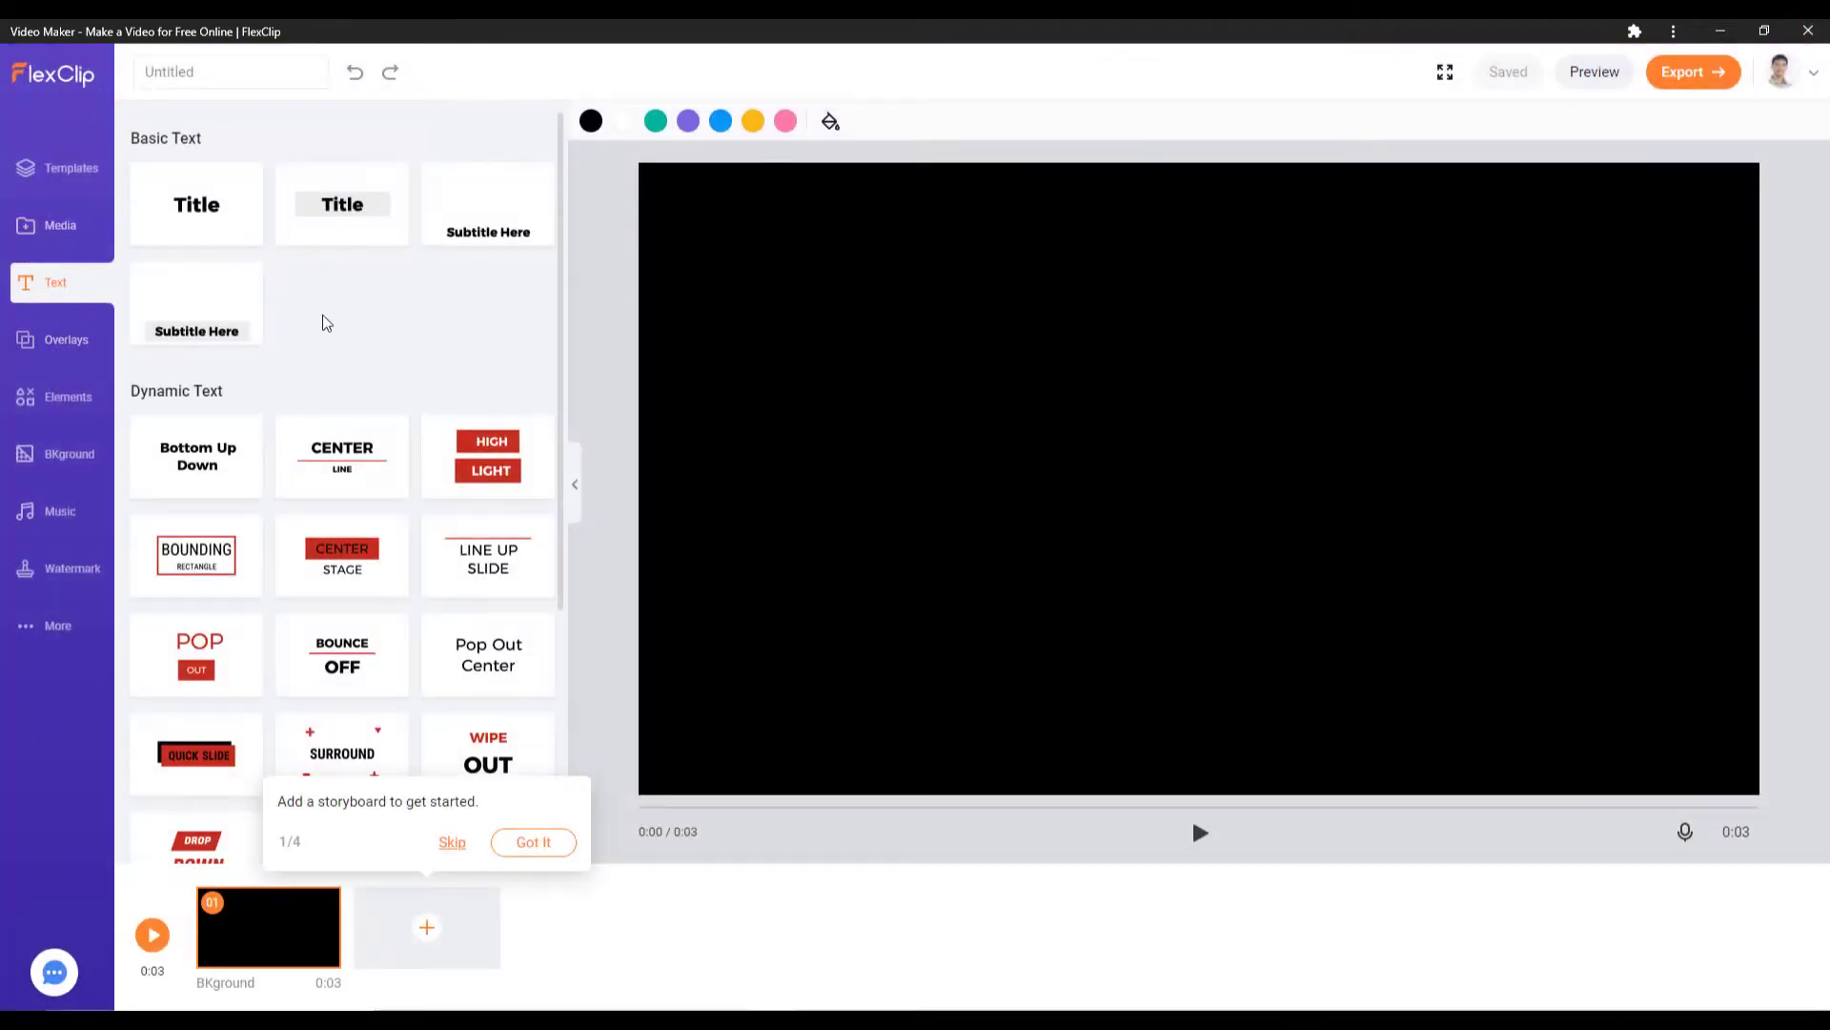
scroll(335, 307, "down", 3)
scroll(335, 307, "down", 1)
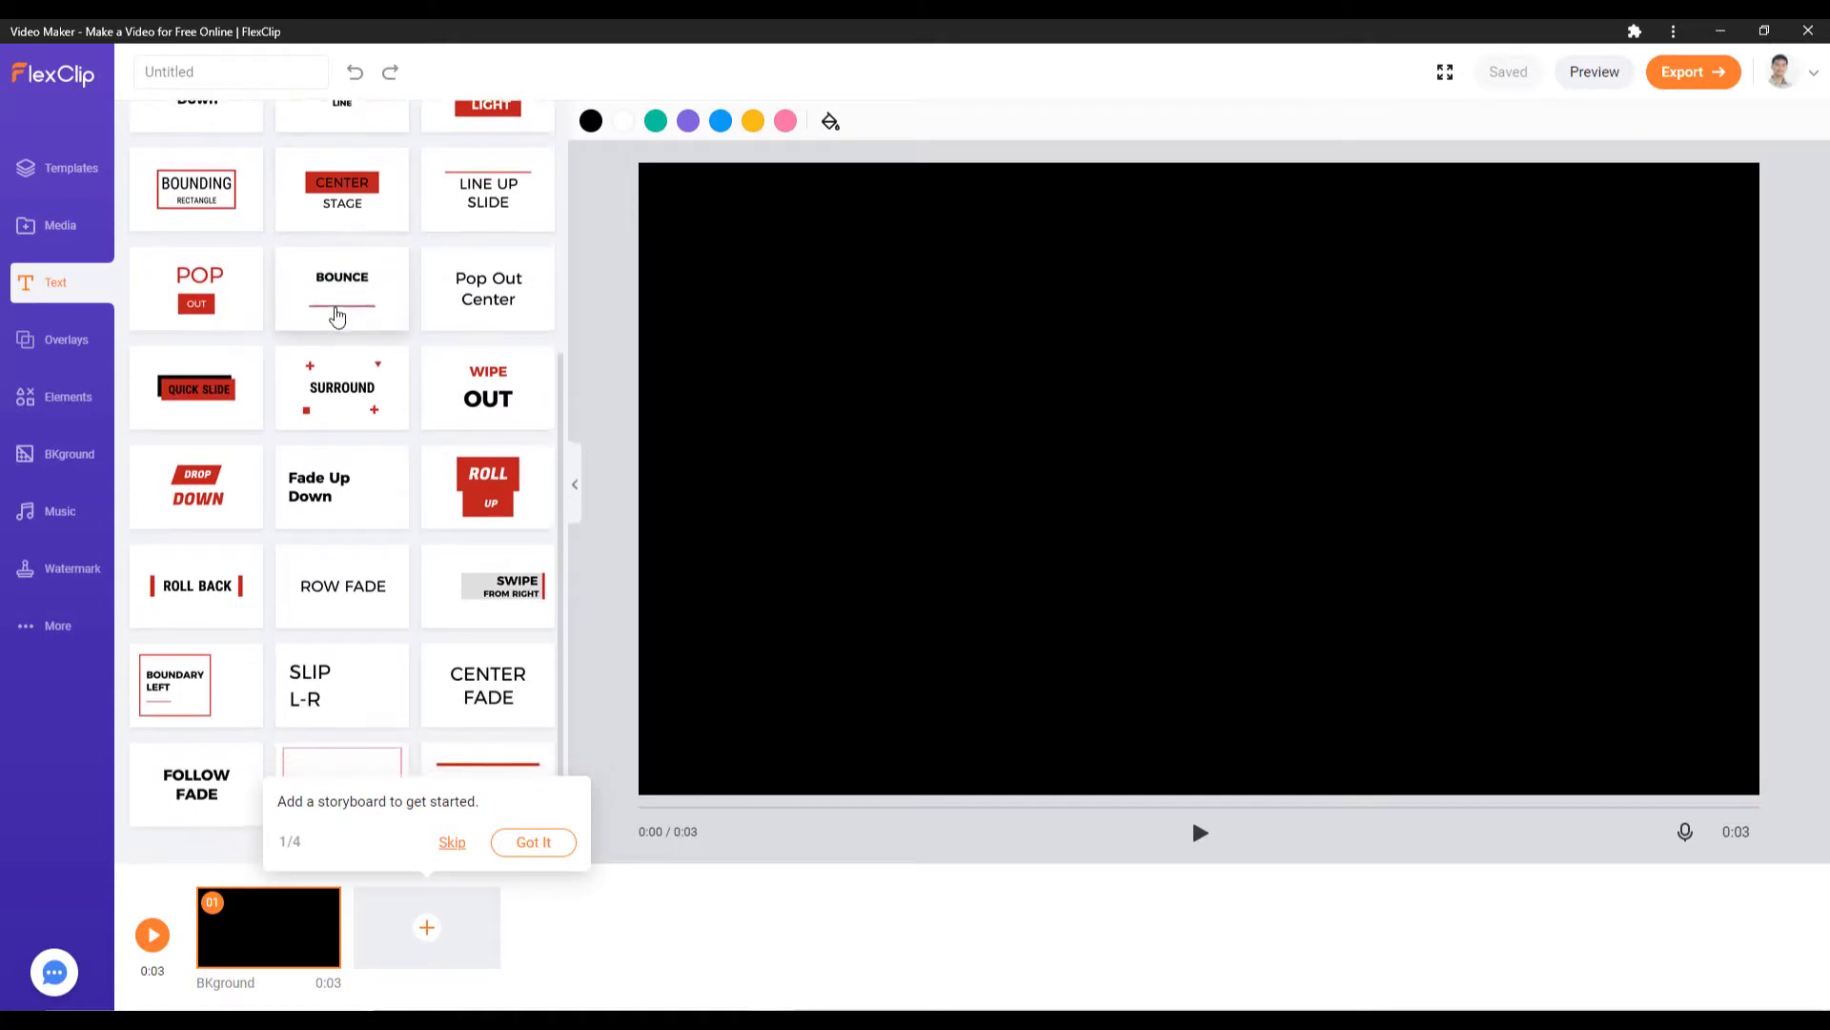
scroll(334, 307, "up", 4)
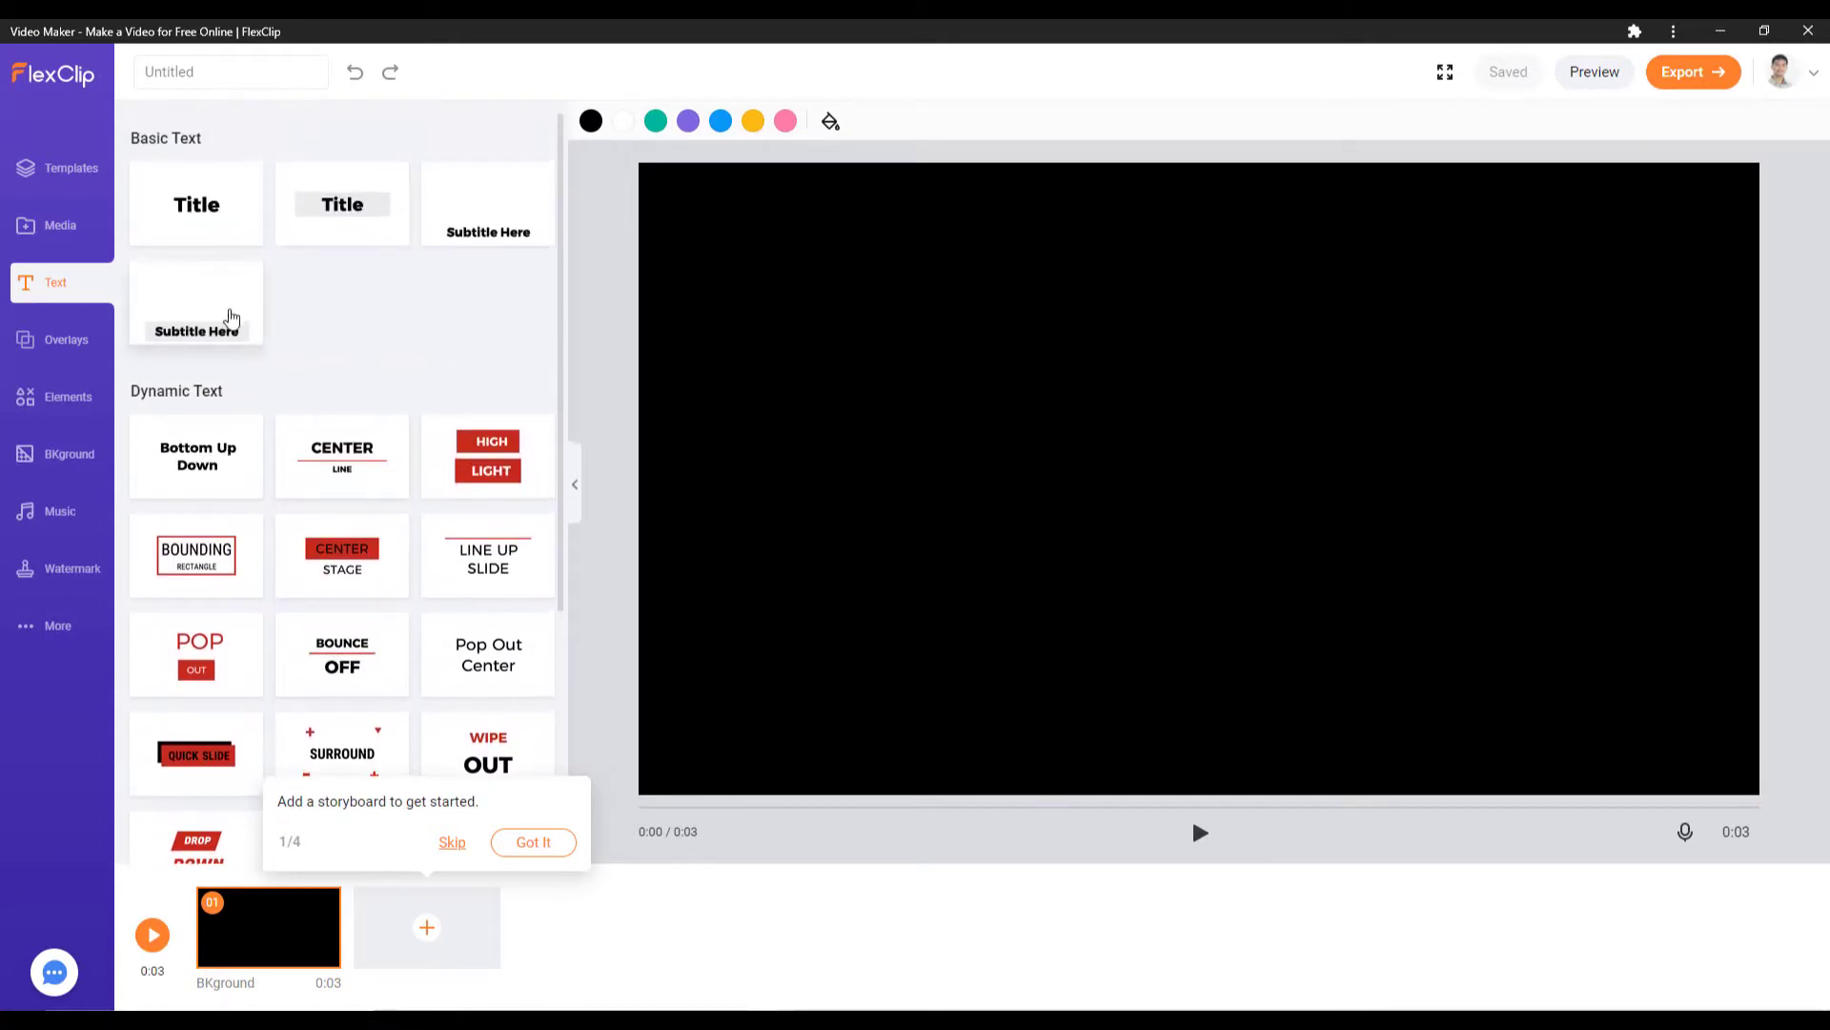
scroll(409, 476, "down", 4)
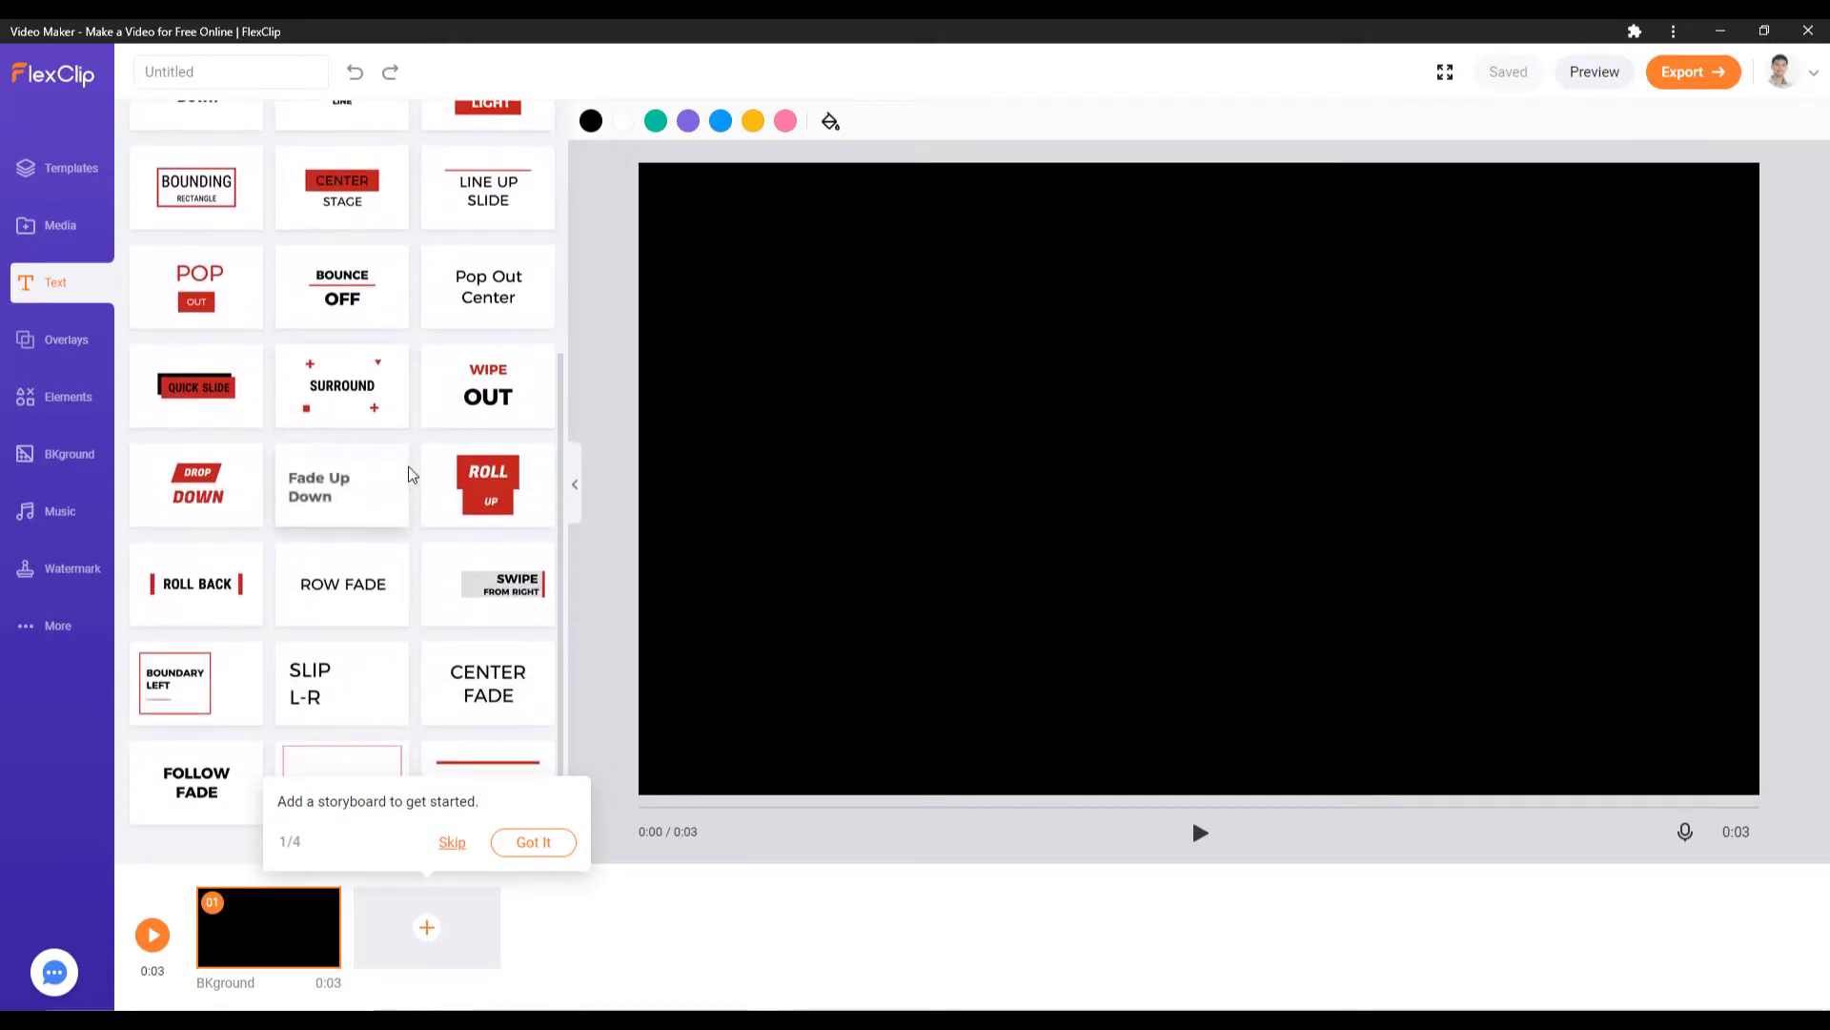
scroll(410, 475, "up", 4)
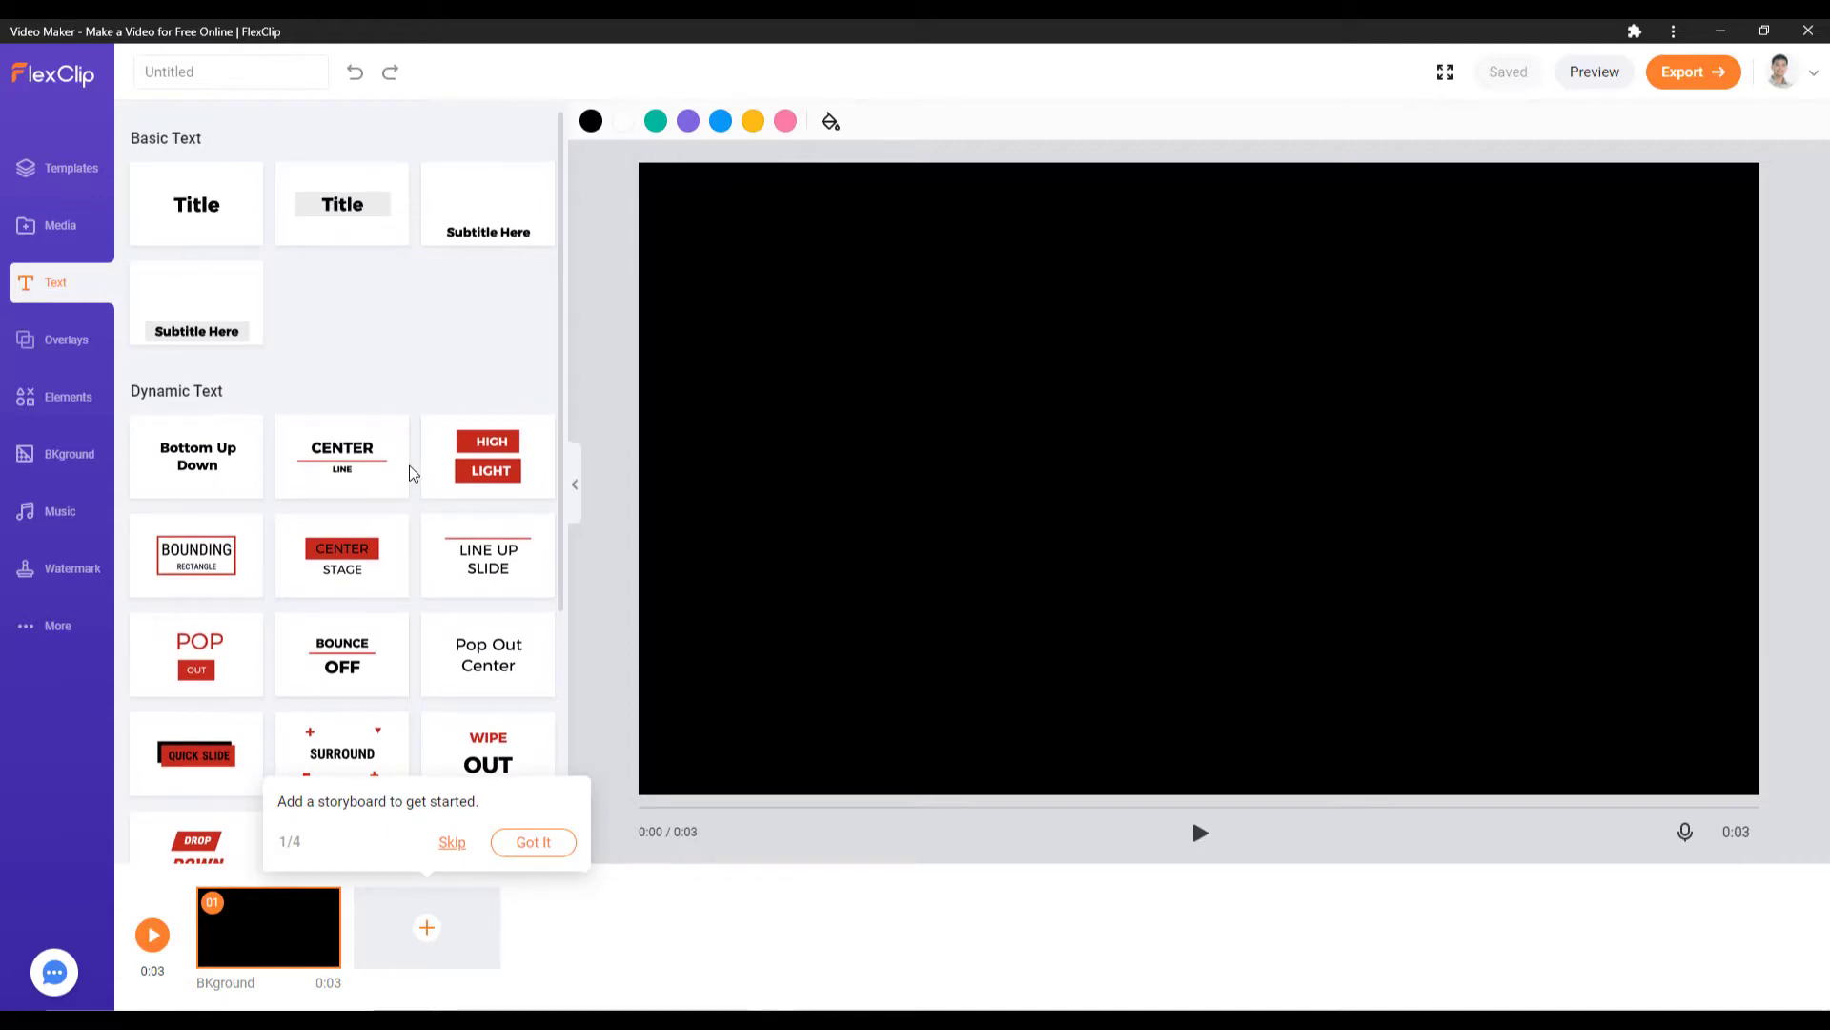
scroll(411, 473, "down", 4)
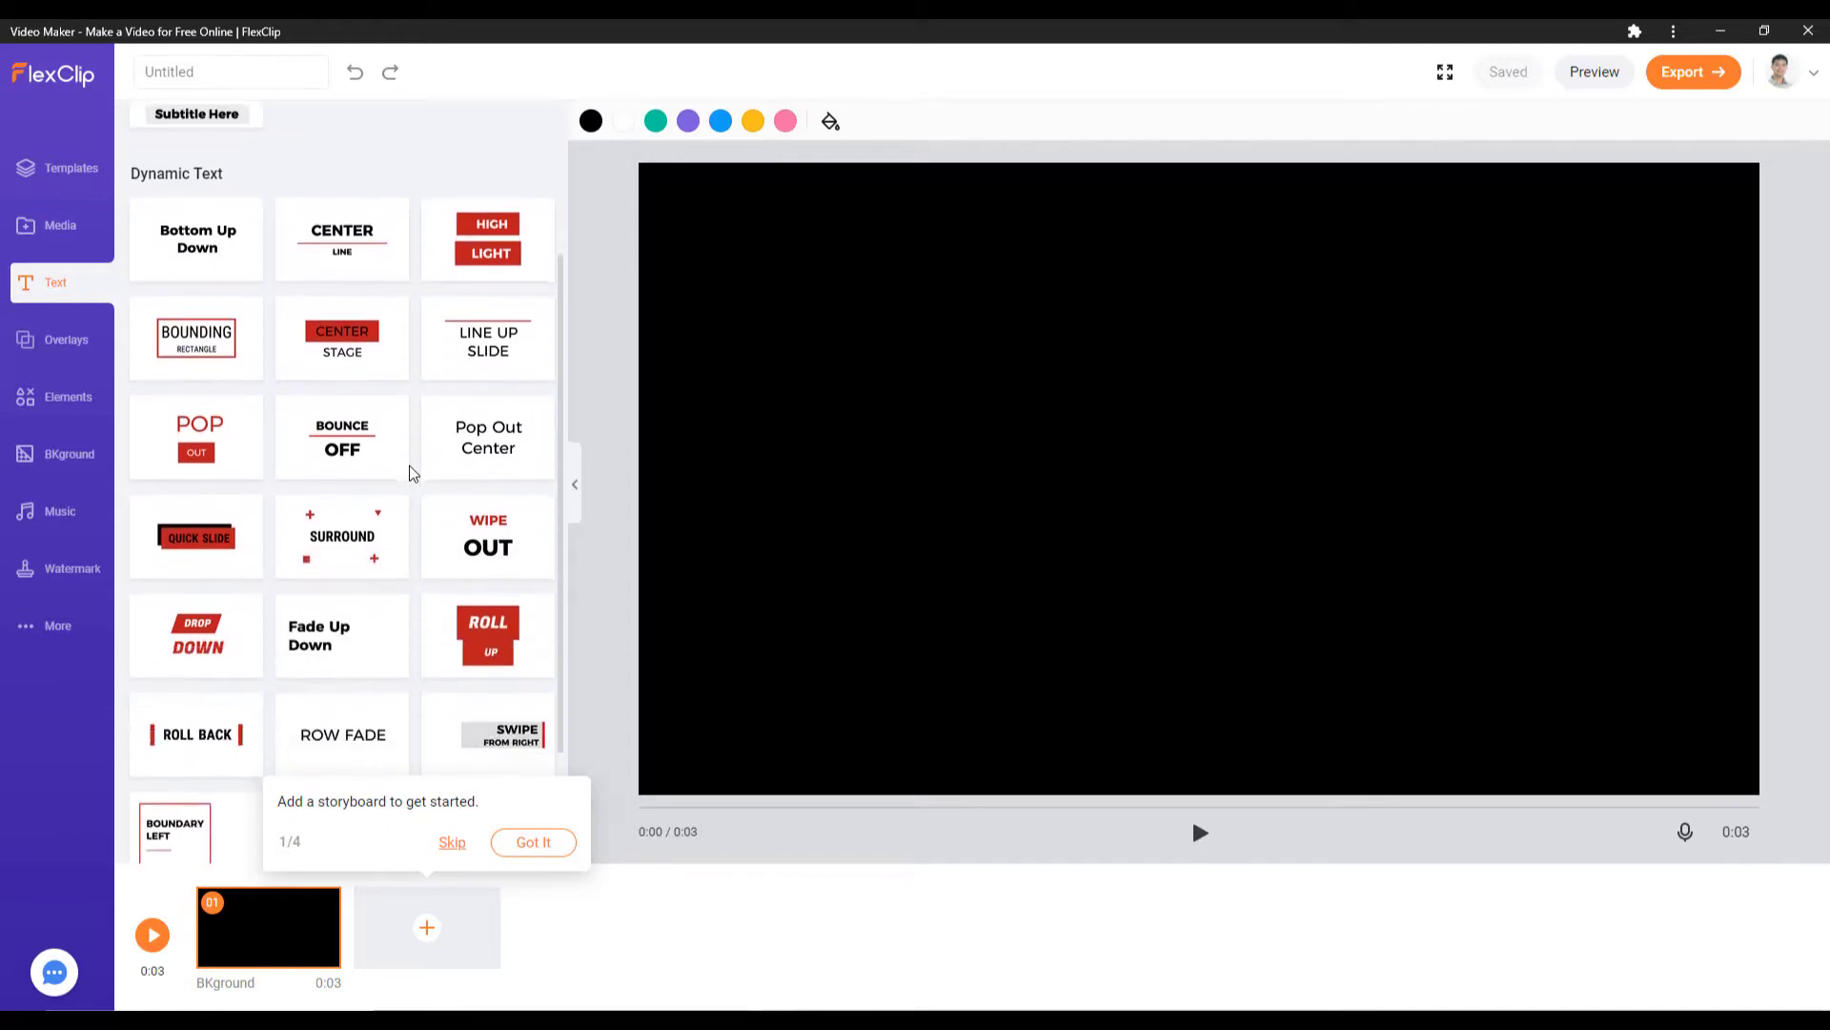
scroll(411, 473, "up", 4)
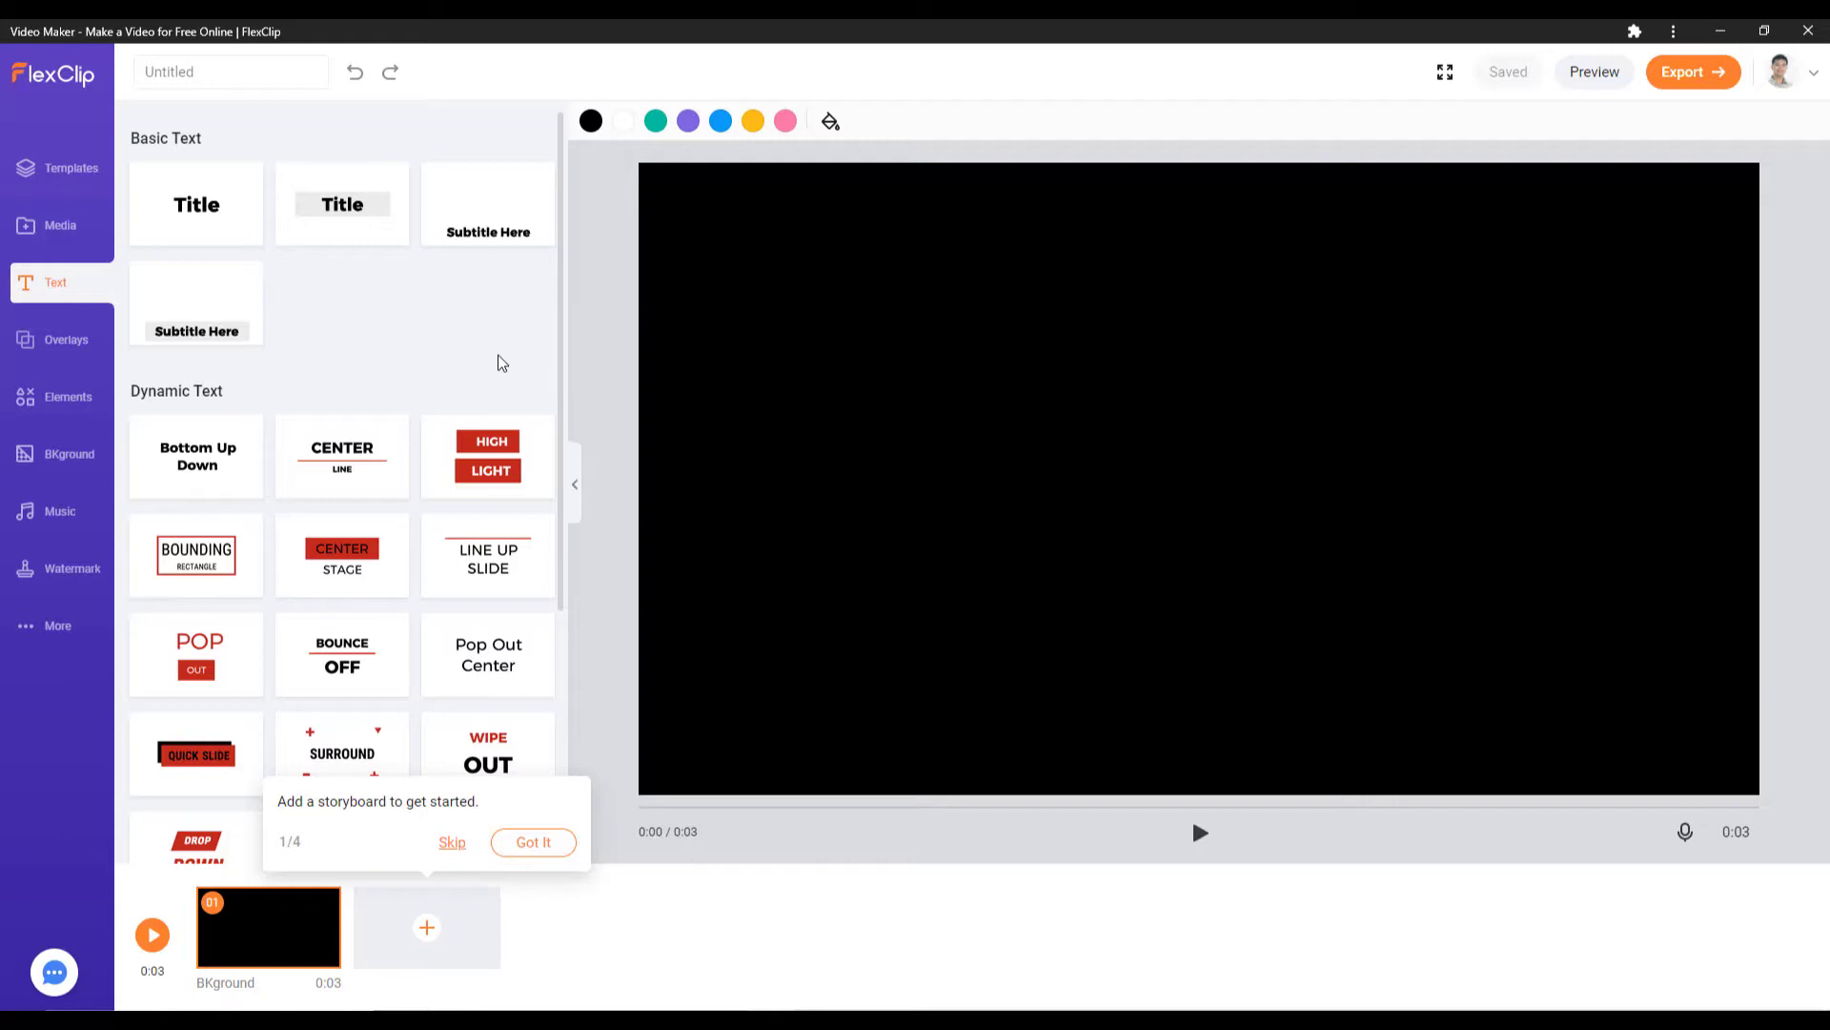
scroll(482, 410, "down", 3)
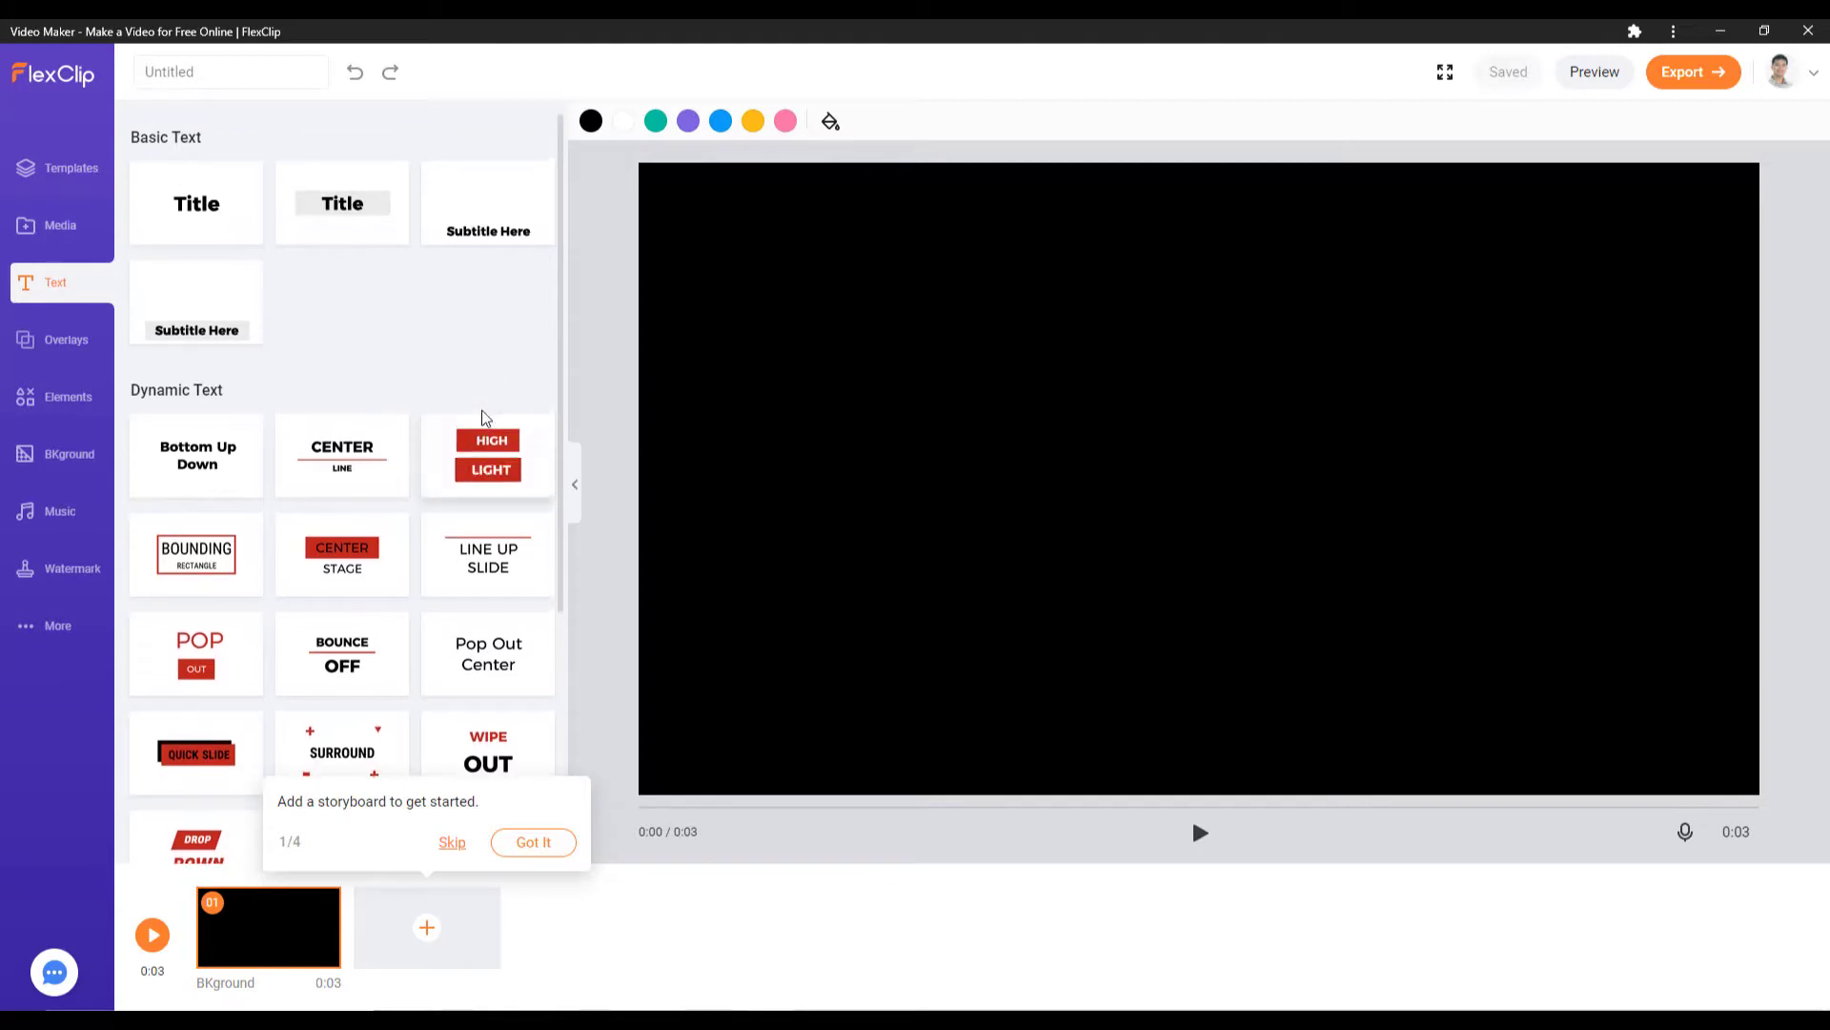
Step: Look through the Dynamic Text styles down to Follow Fade and return to the Basic Text styles
scroll(491, 419, "up", 3)
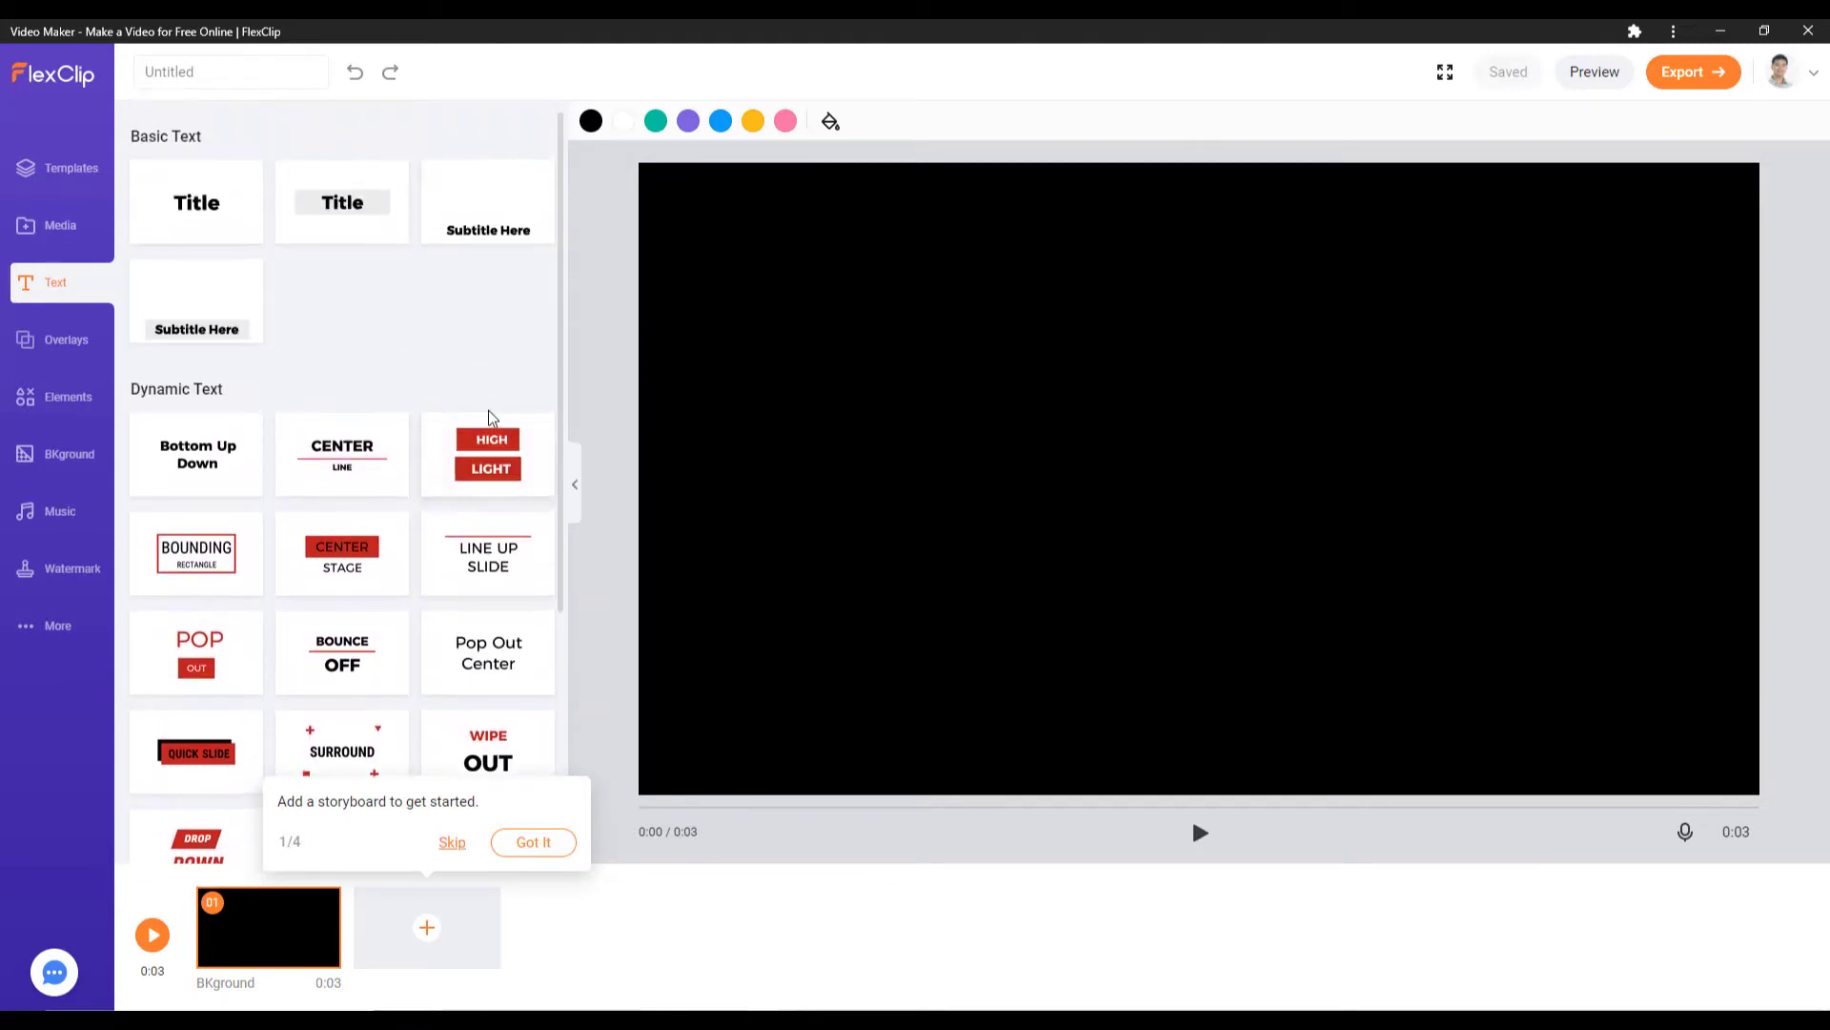
scroll(438, 550, "down", 4)
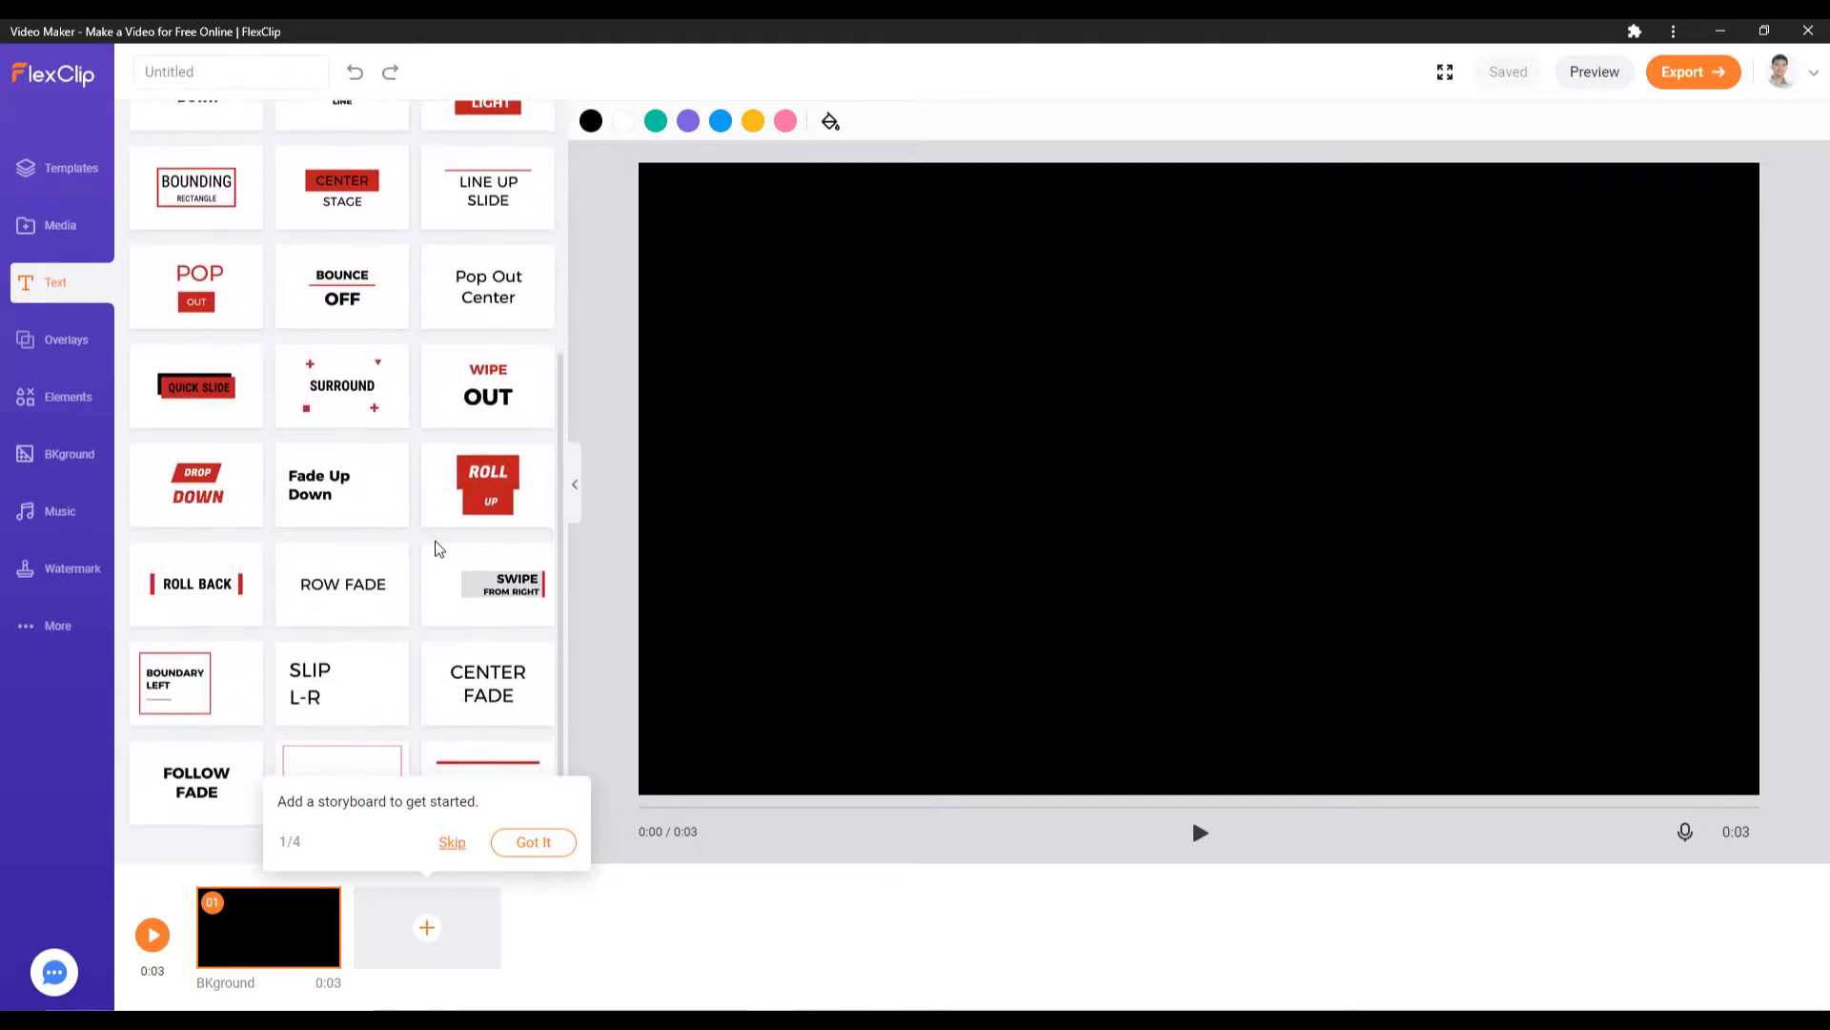
scroll(437, 550, "up", 4)
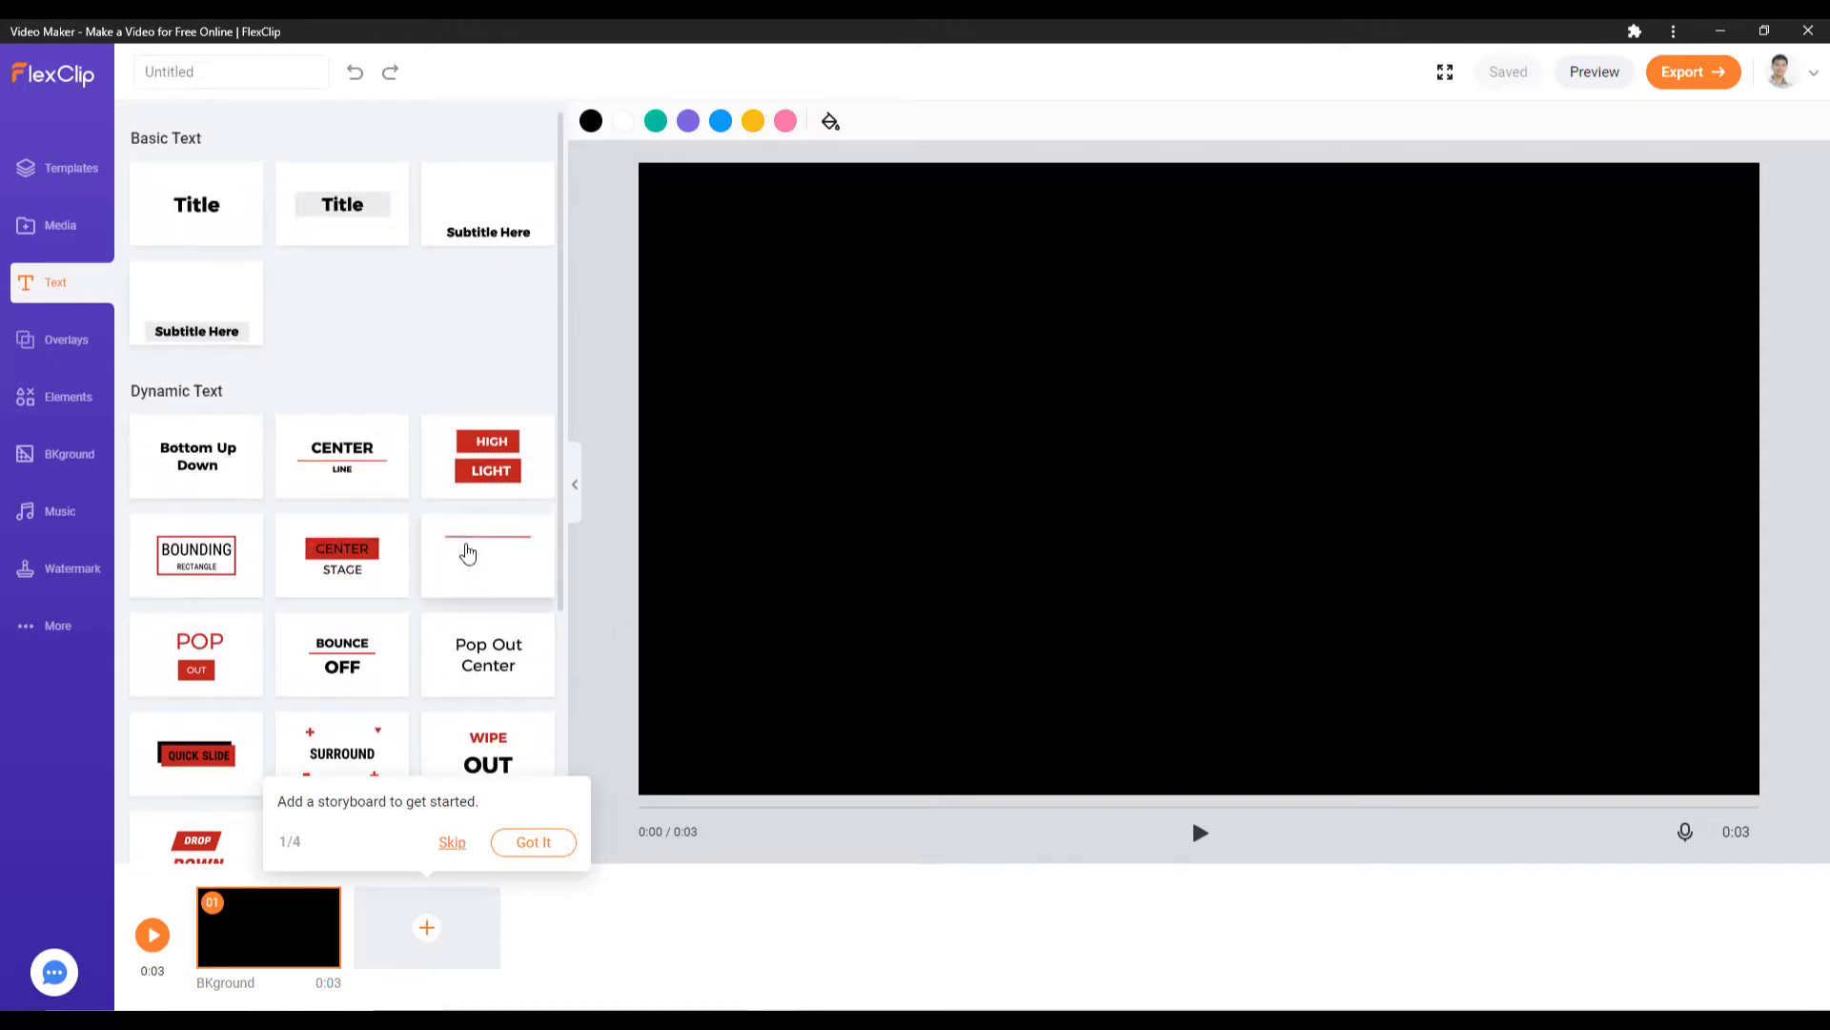
scroll(476, 572, "down", 4)
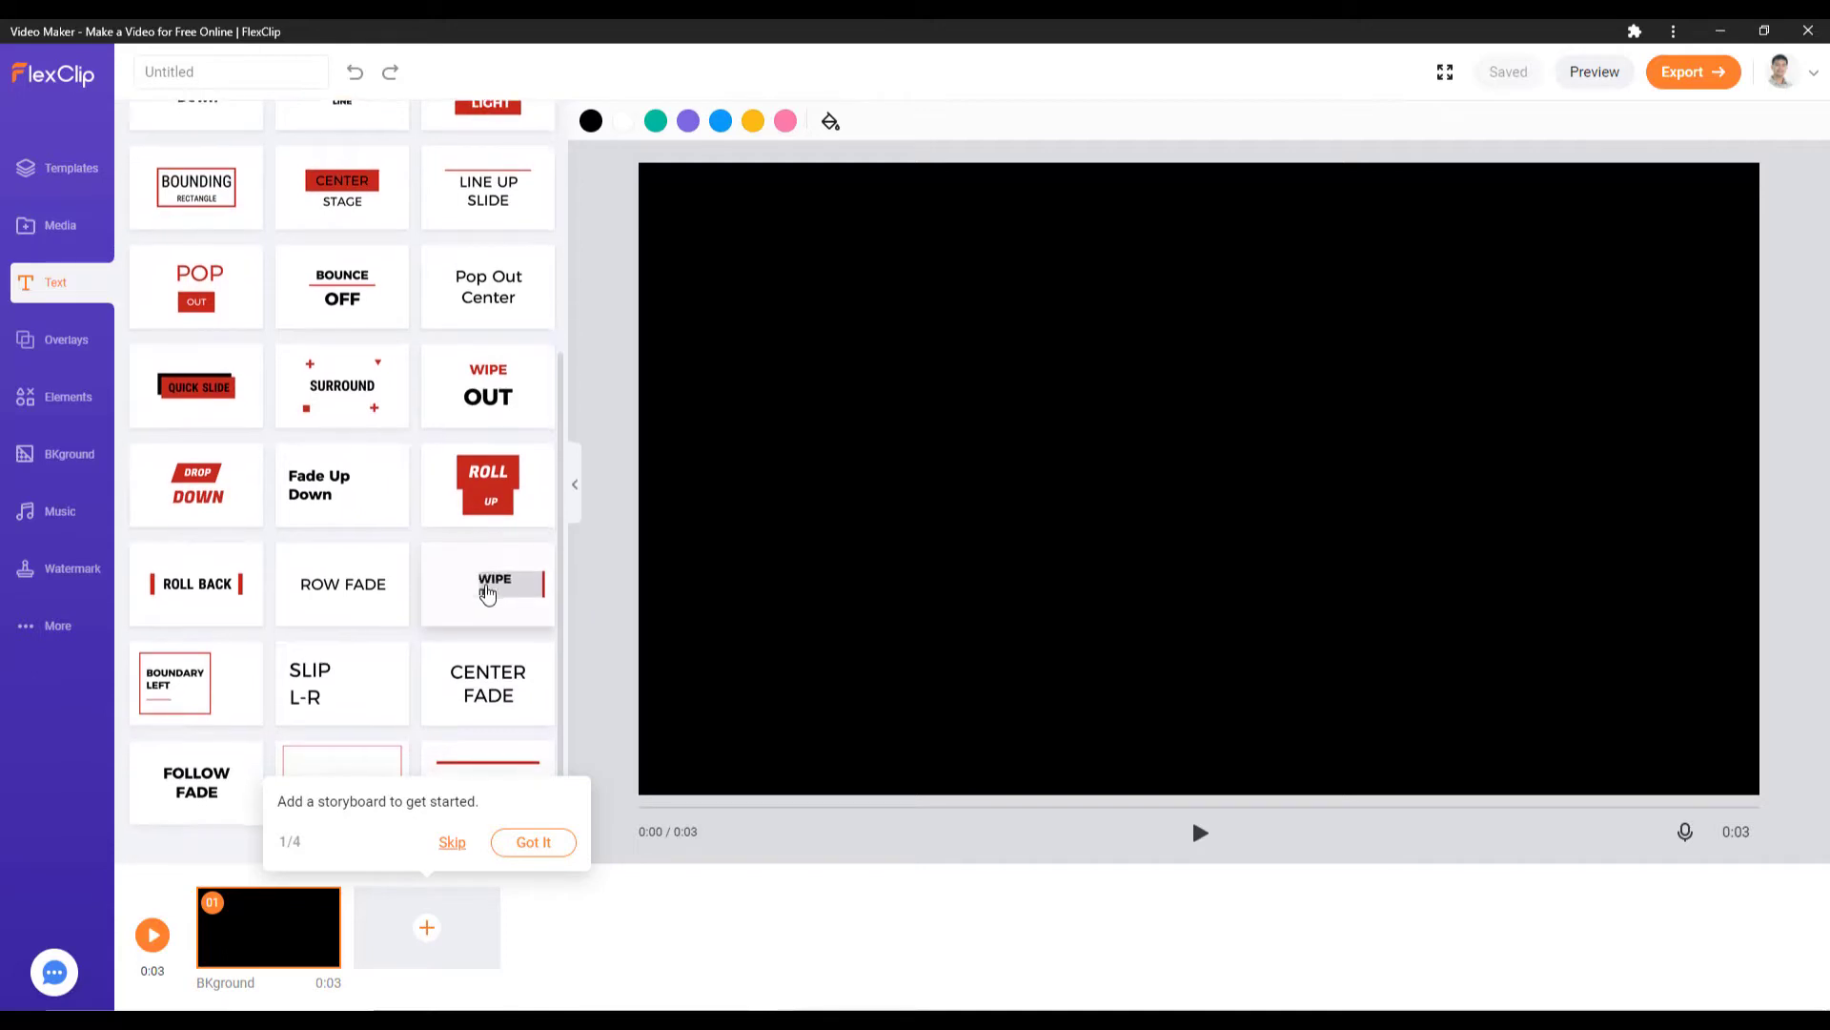
scroll(486, 586, "up", 1)
scroll(486, 587, "up", 3)
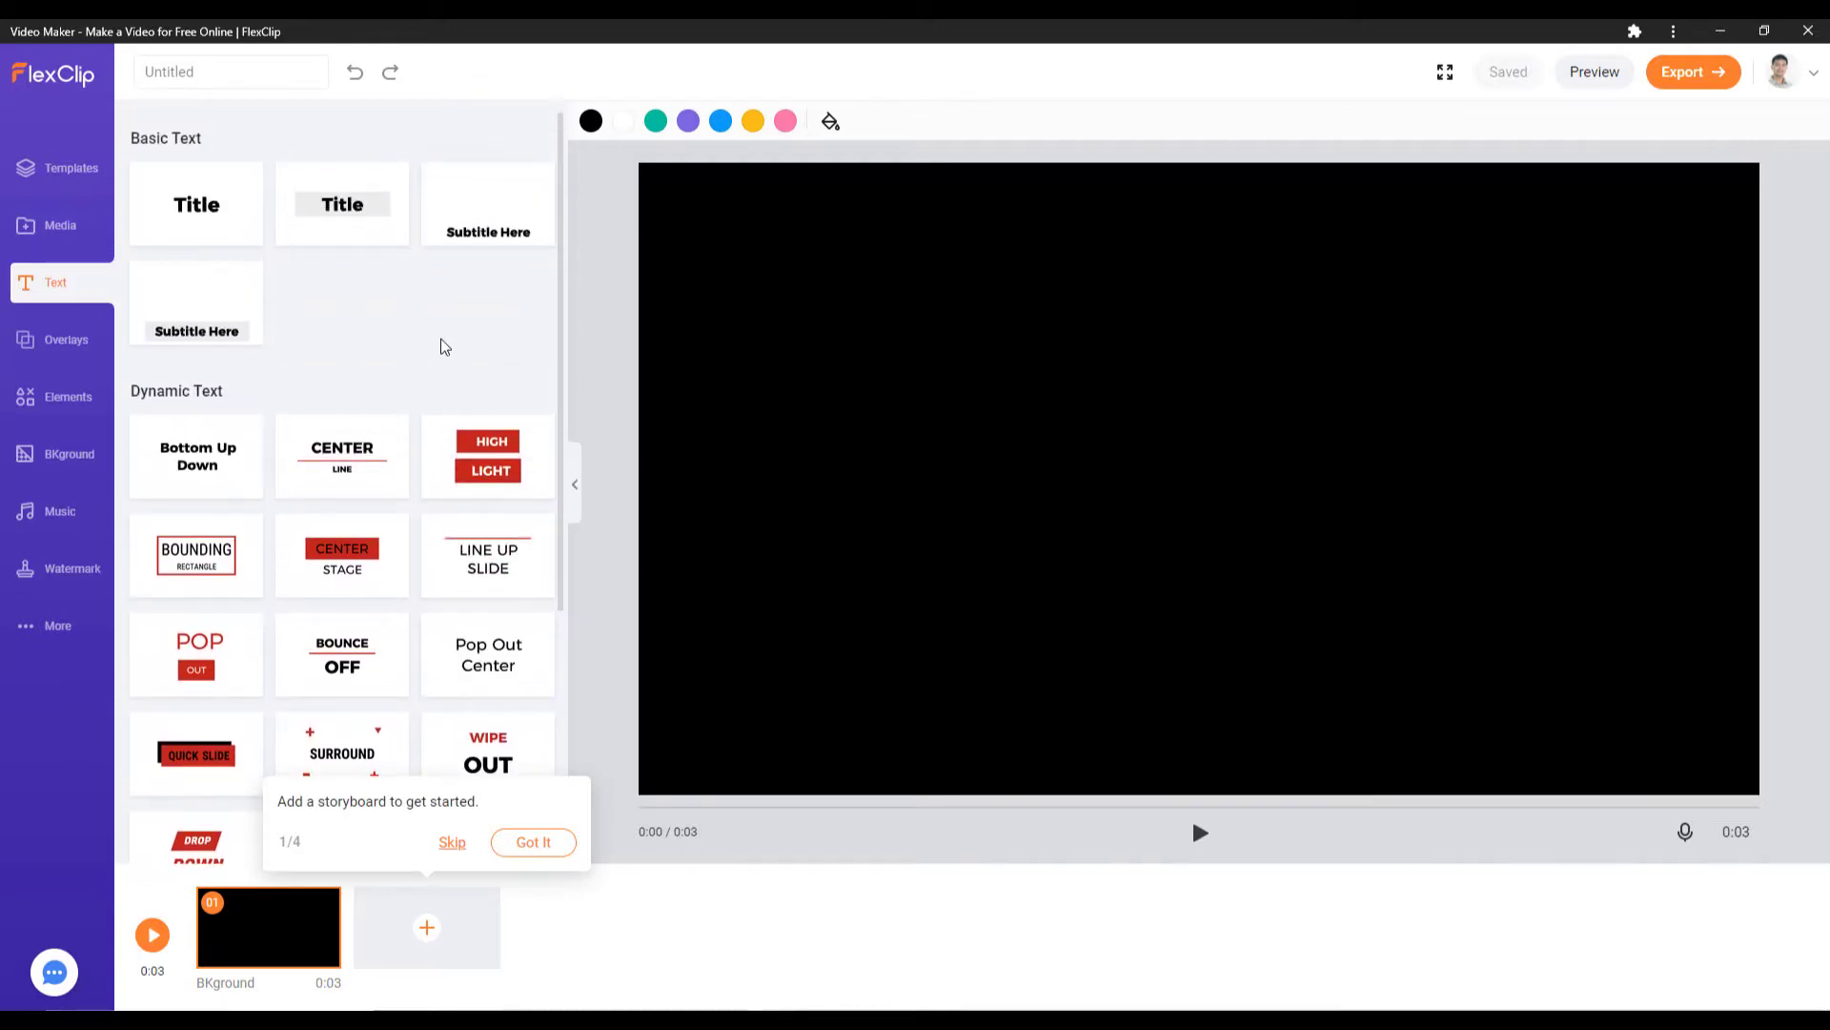
Step: Examine the overlay categories, view all Logo/Intro/Outro overlays, and return to the overlay overview
left_click(74, 345)
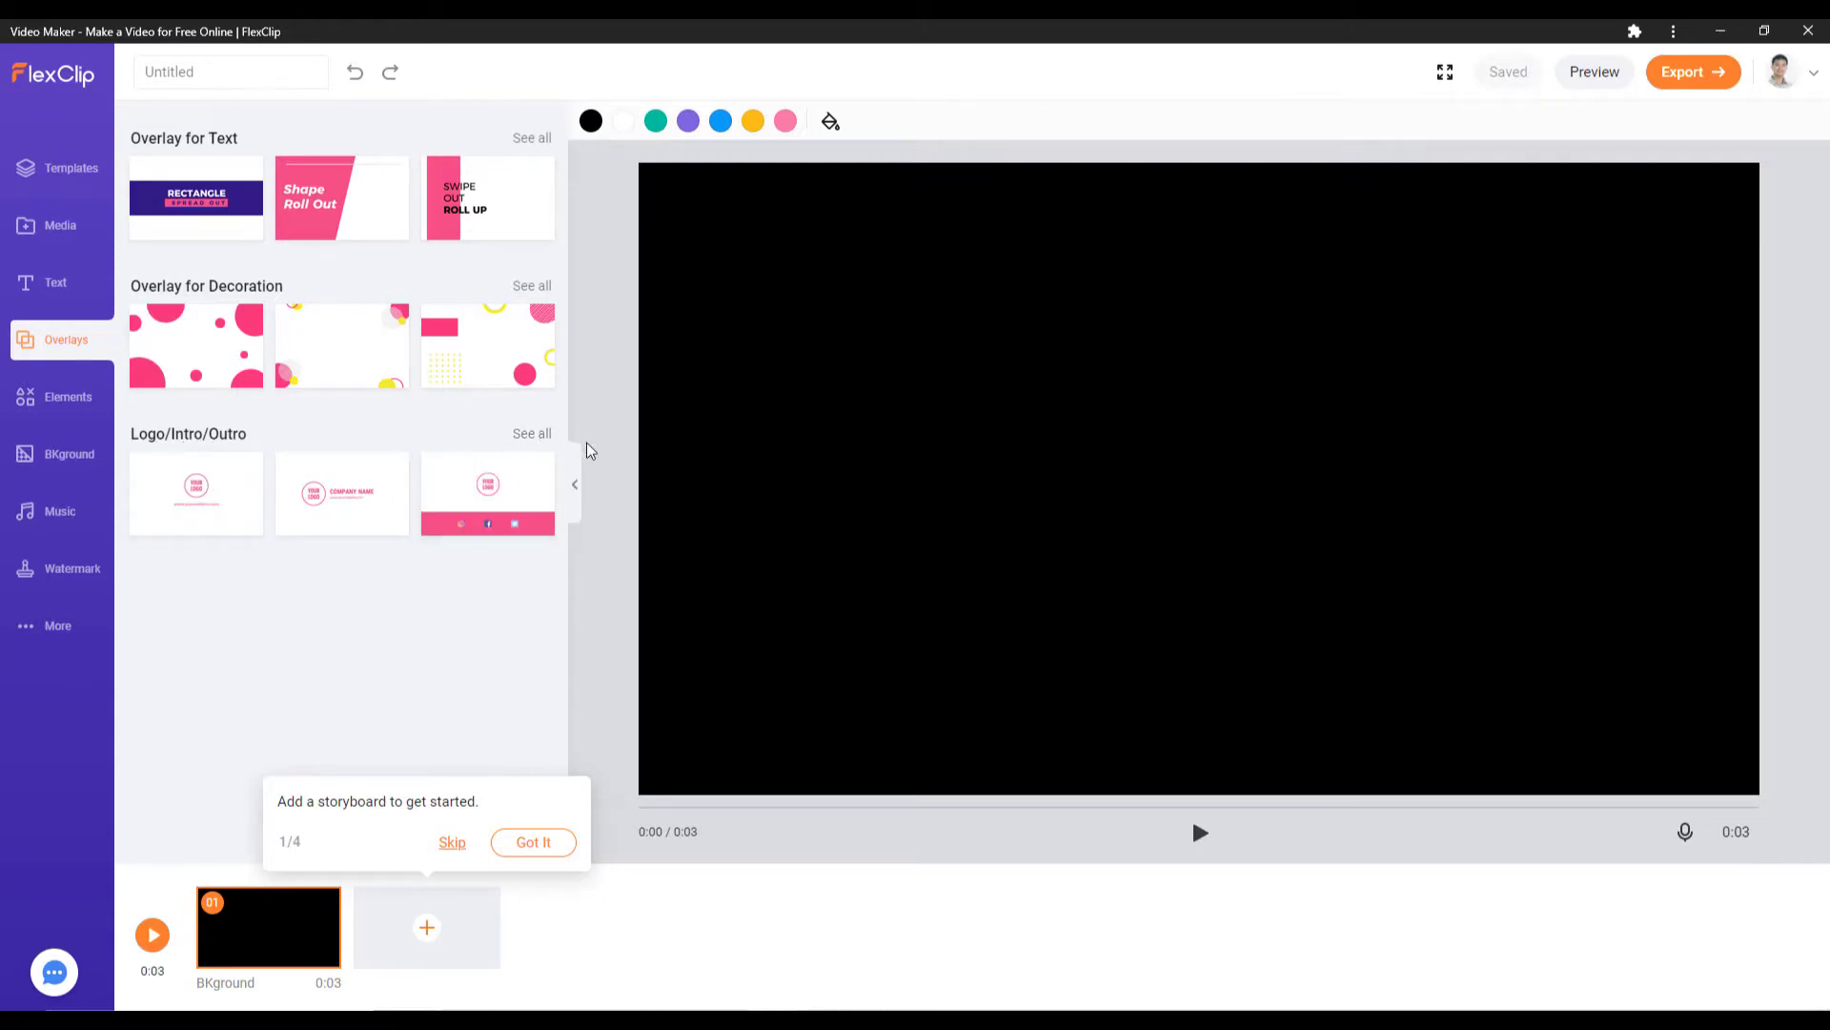
left_click(534, 433)
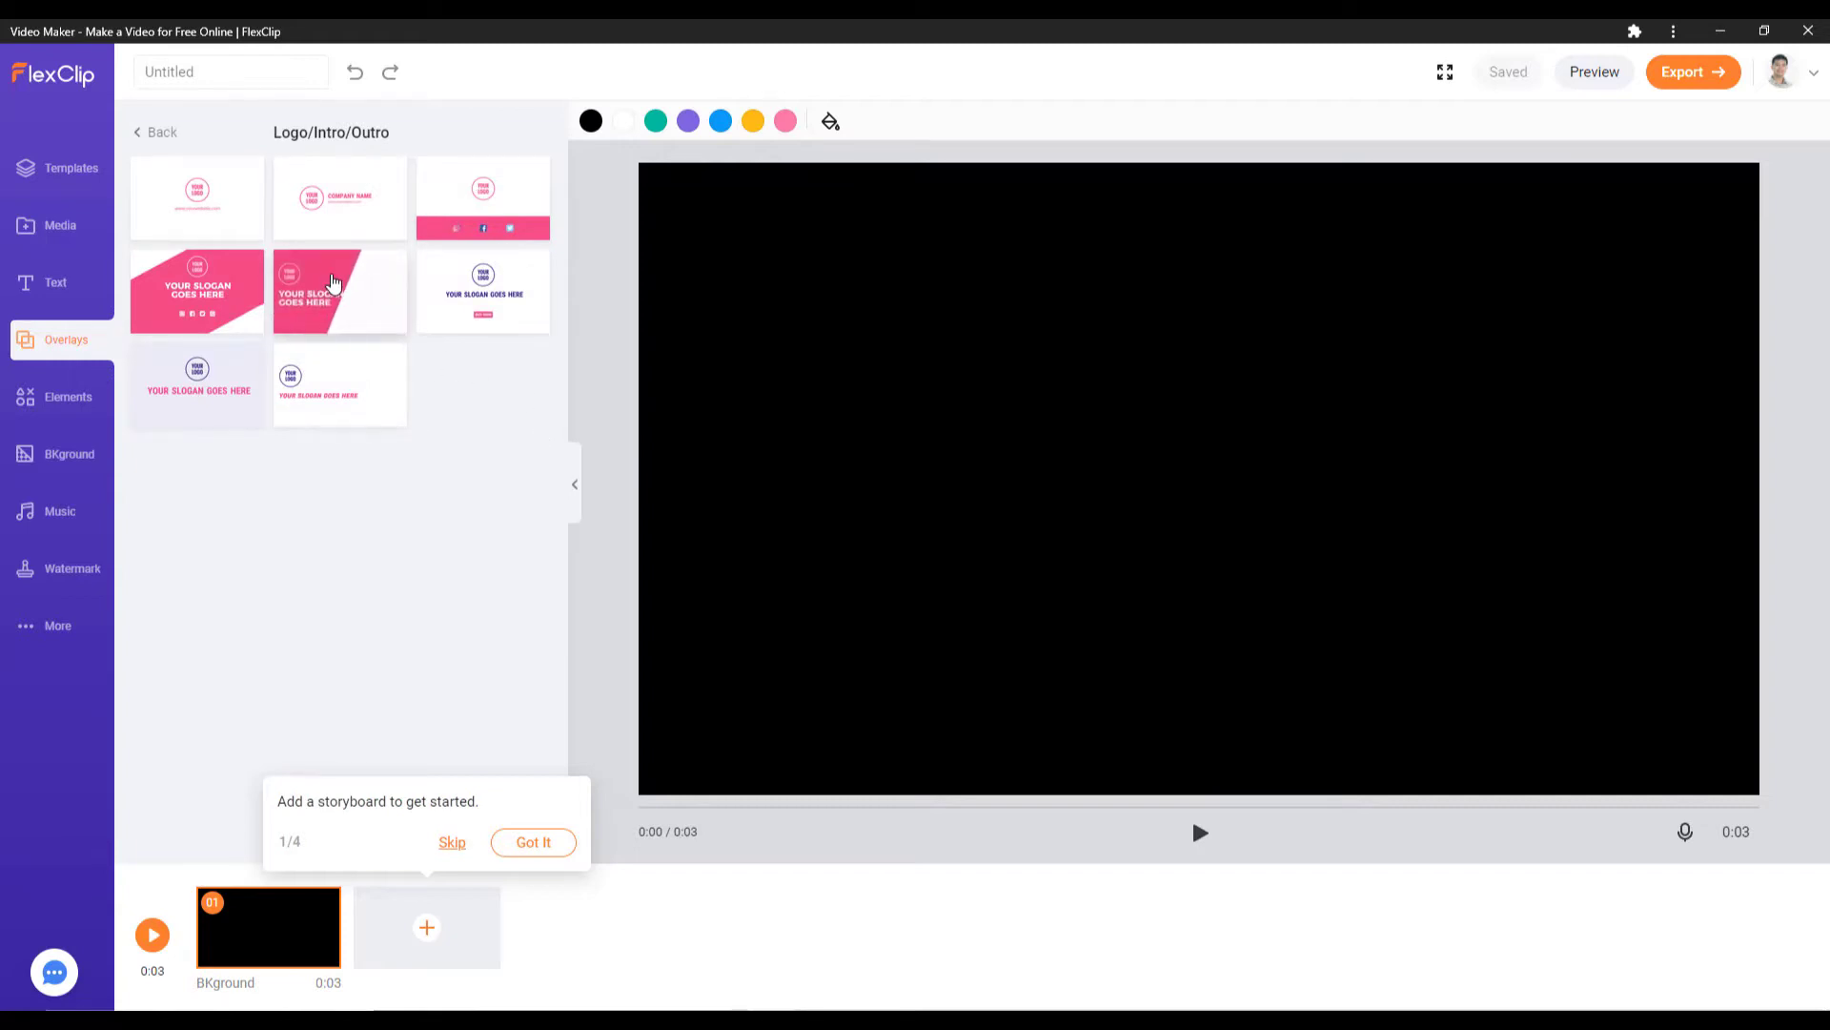
left_click(159, 134)
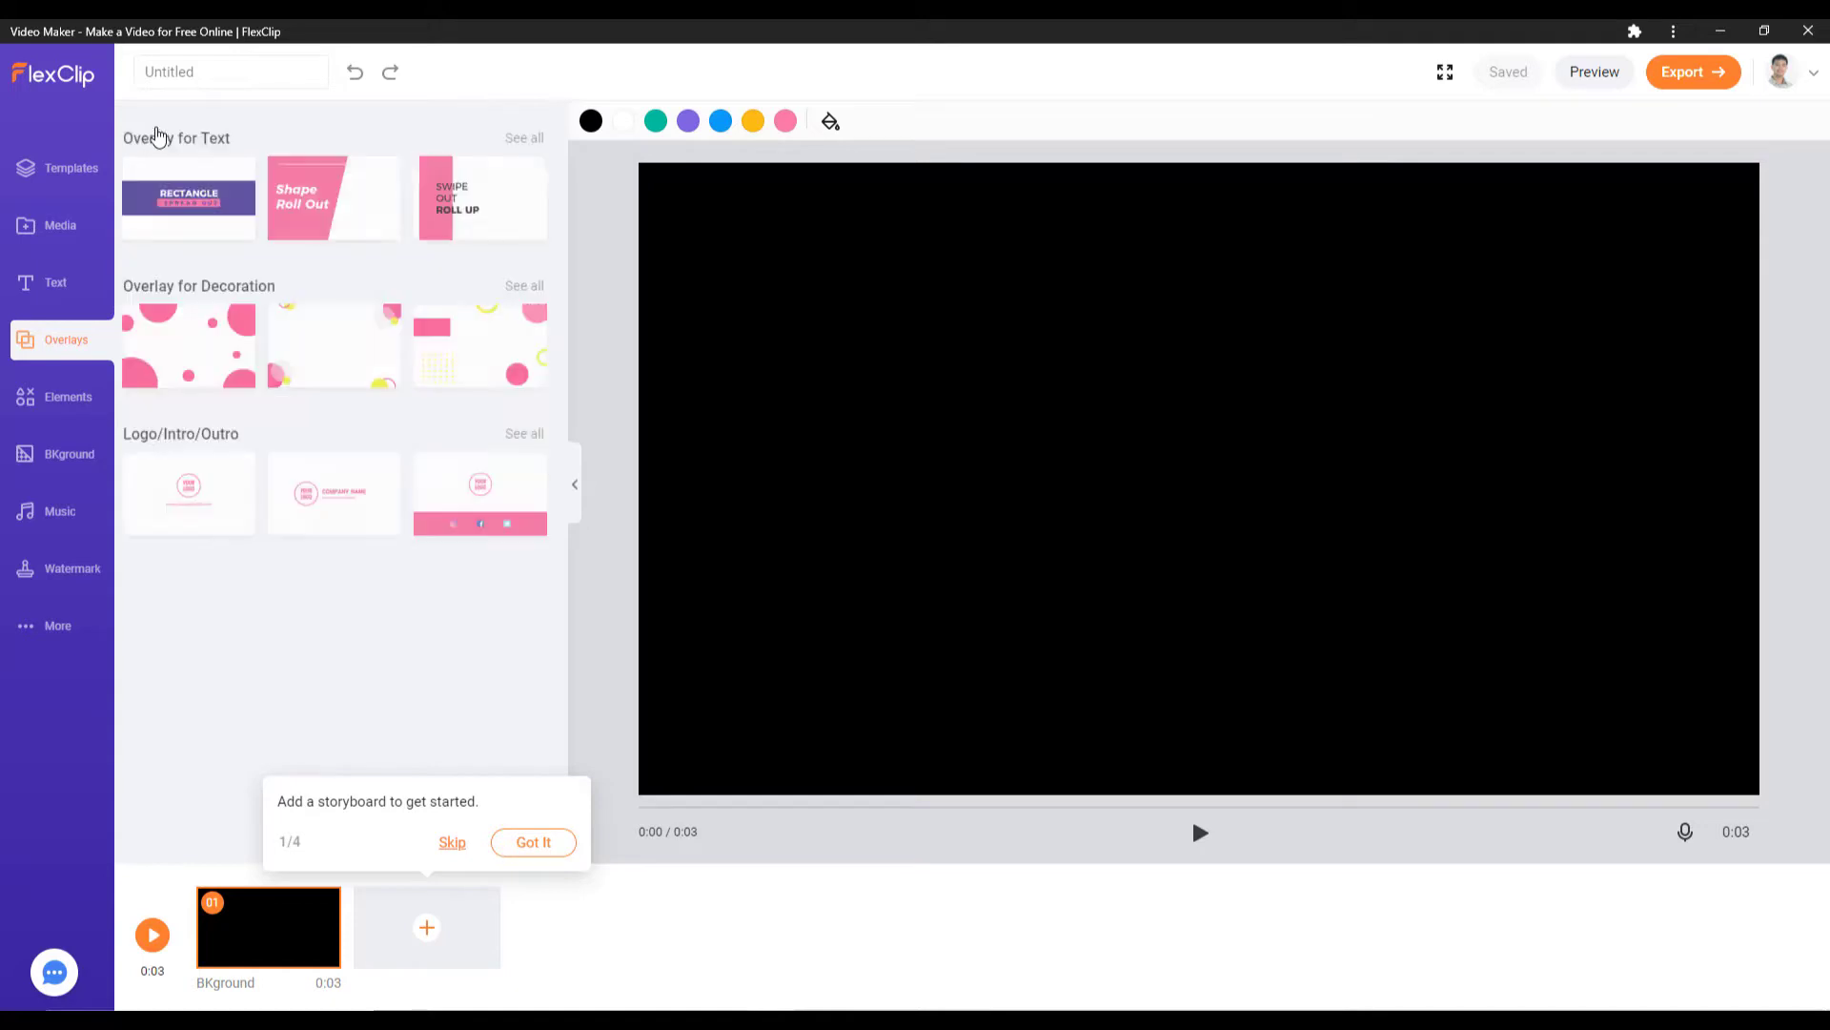
Step: Survey the element categories from Social to Education, and the stock video and photo background categories
left_click(73, 397)
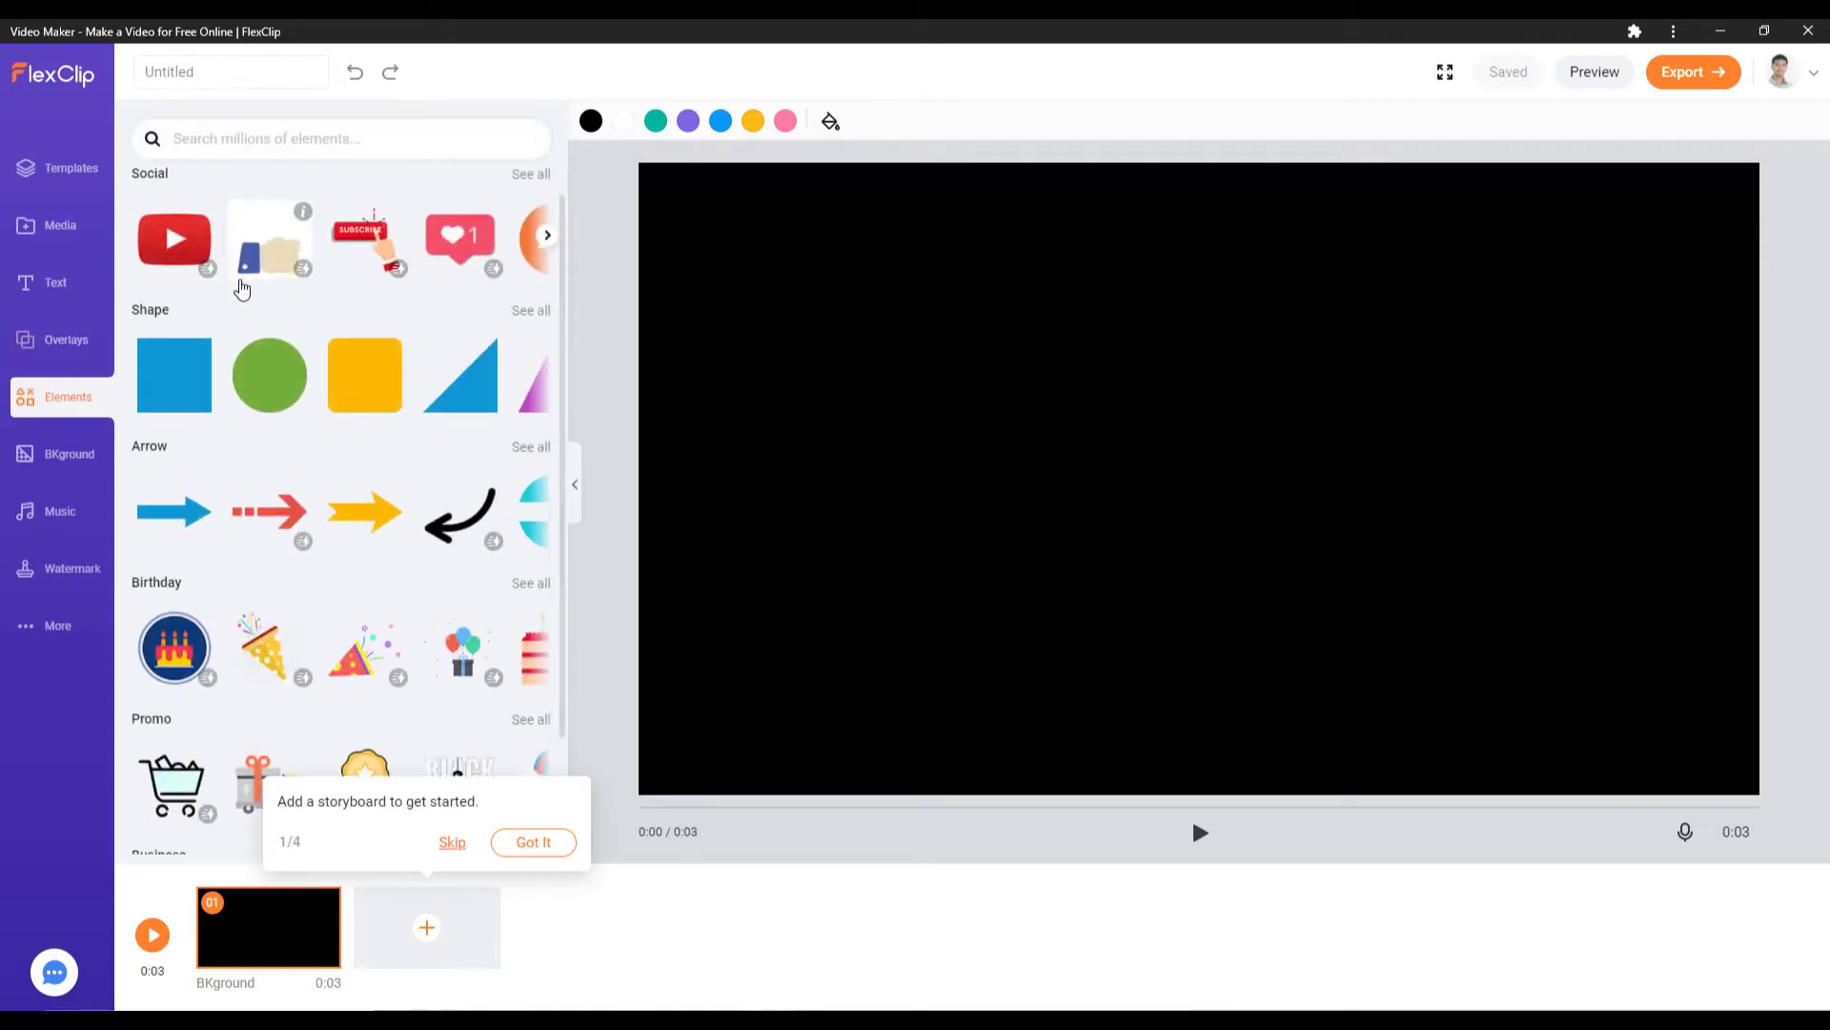
scroll(262, 305, "down", 3)
scroll(248, 335, "down", 4)
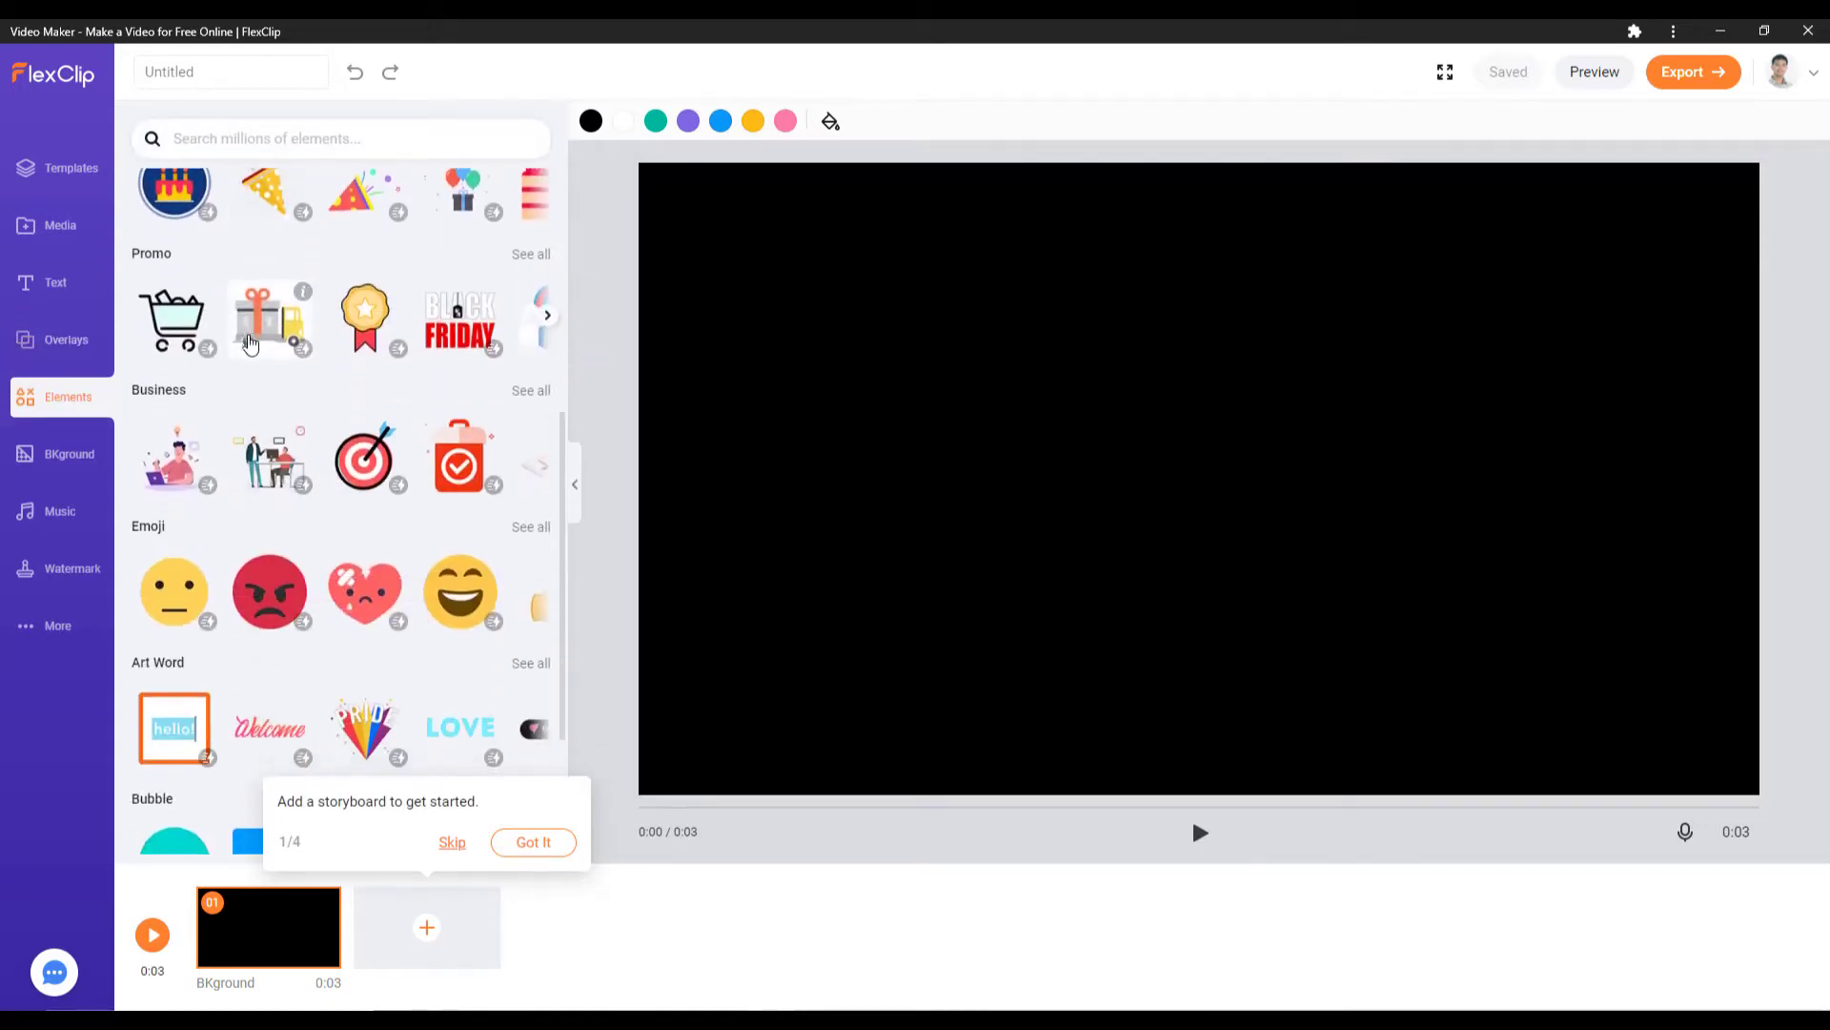
scroll(248, 335, "up", 1)
scroll(248, 334, "up", 5)
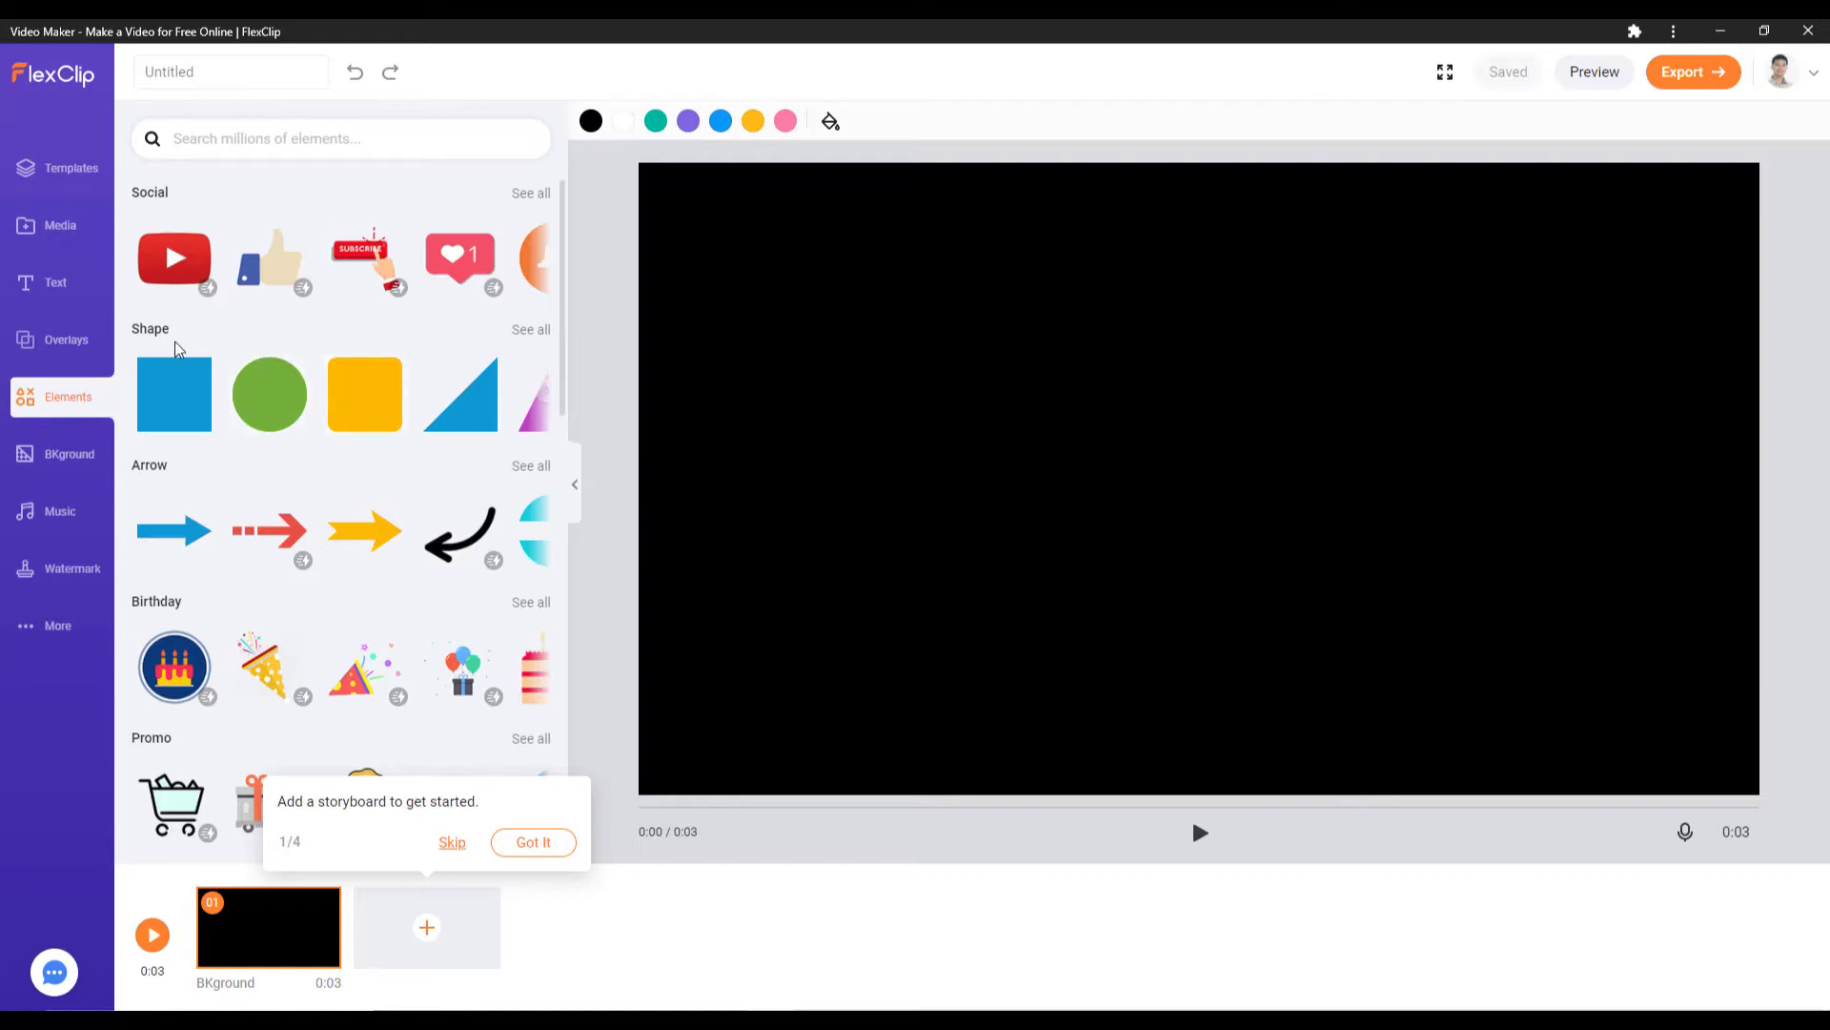
scroll(217, 397, "down", 7)
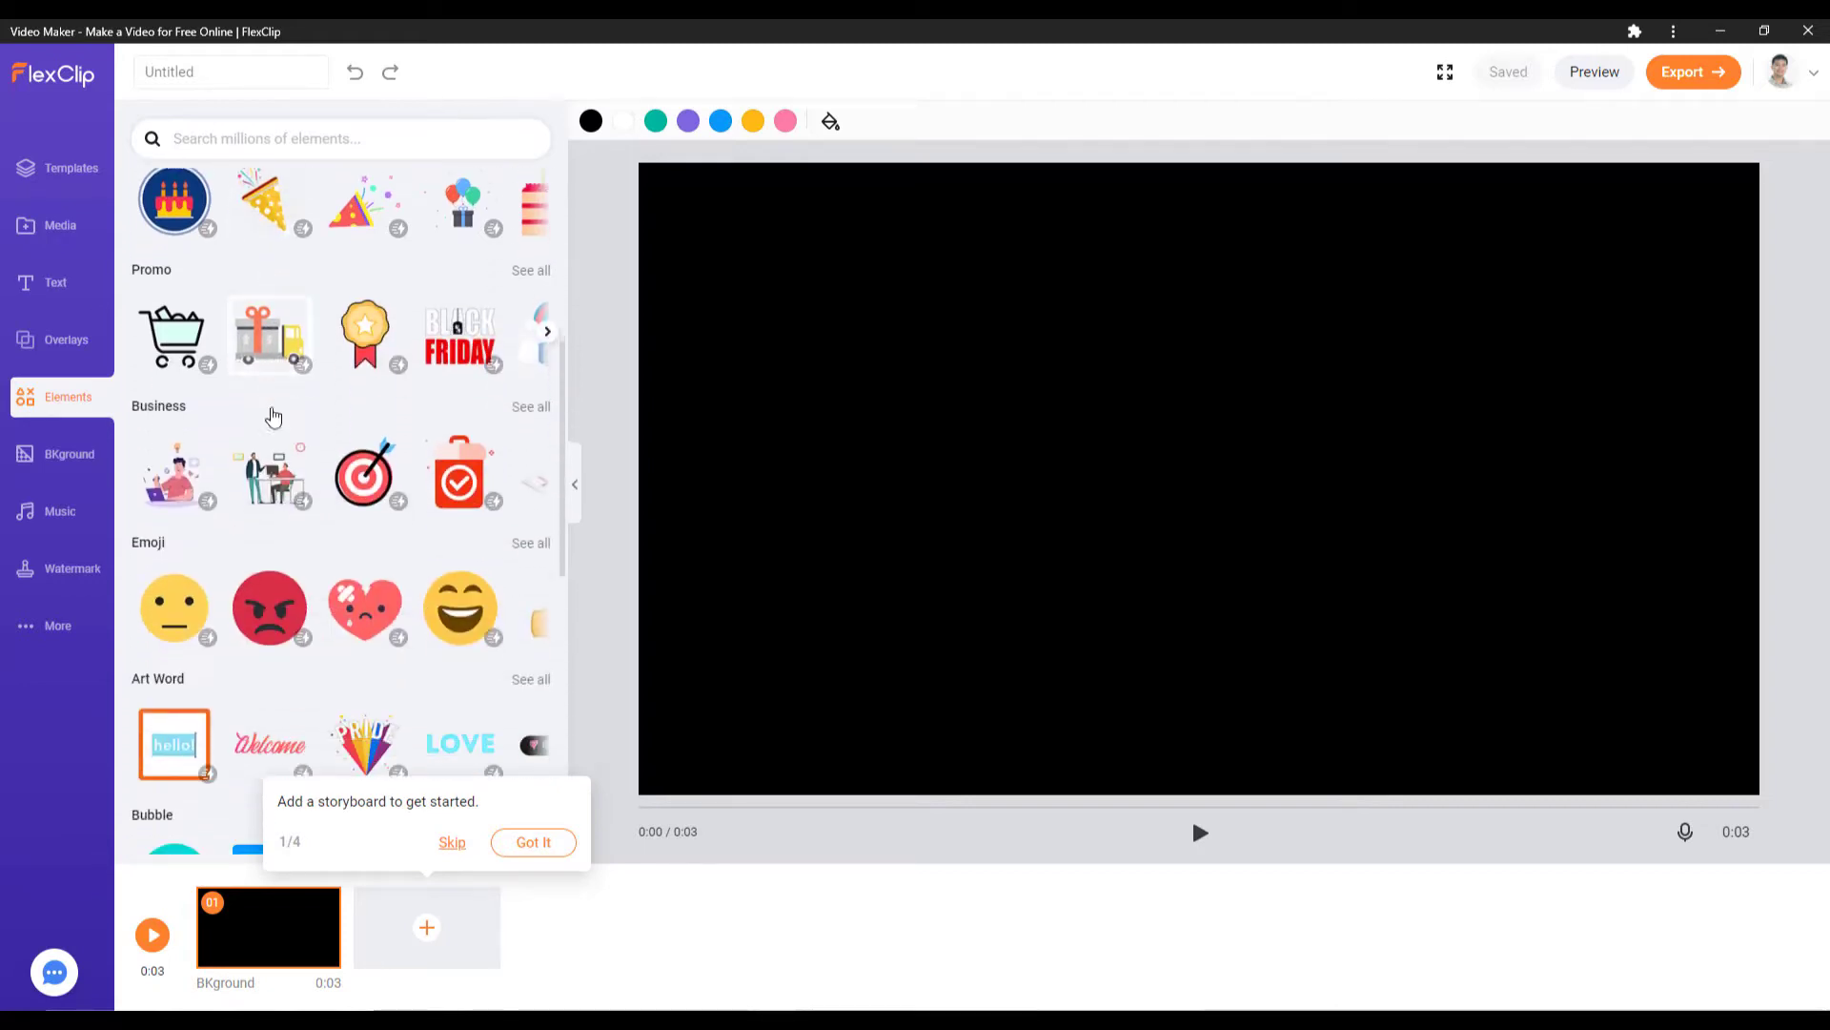
scroll(274, 413, "down", 5)
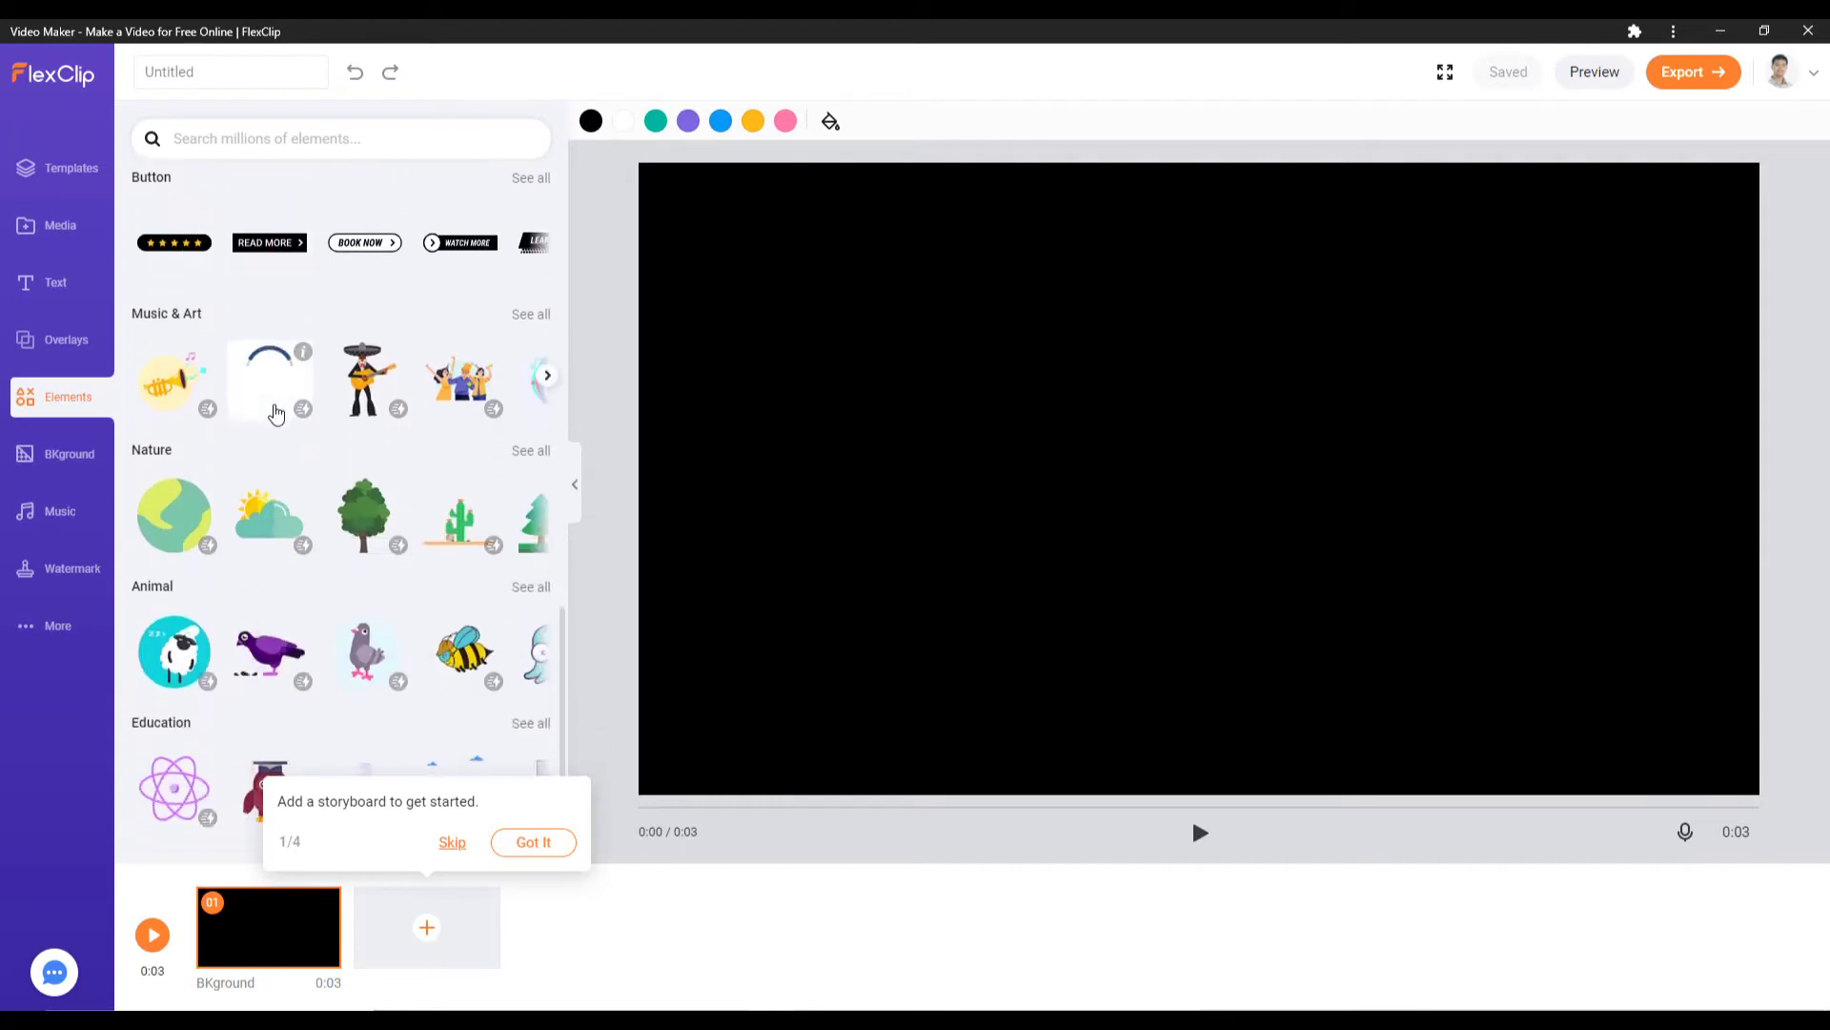
left_click(57, 458)
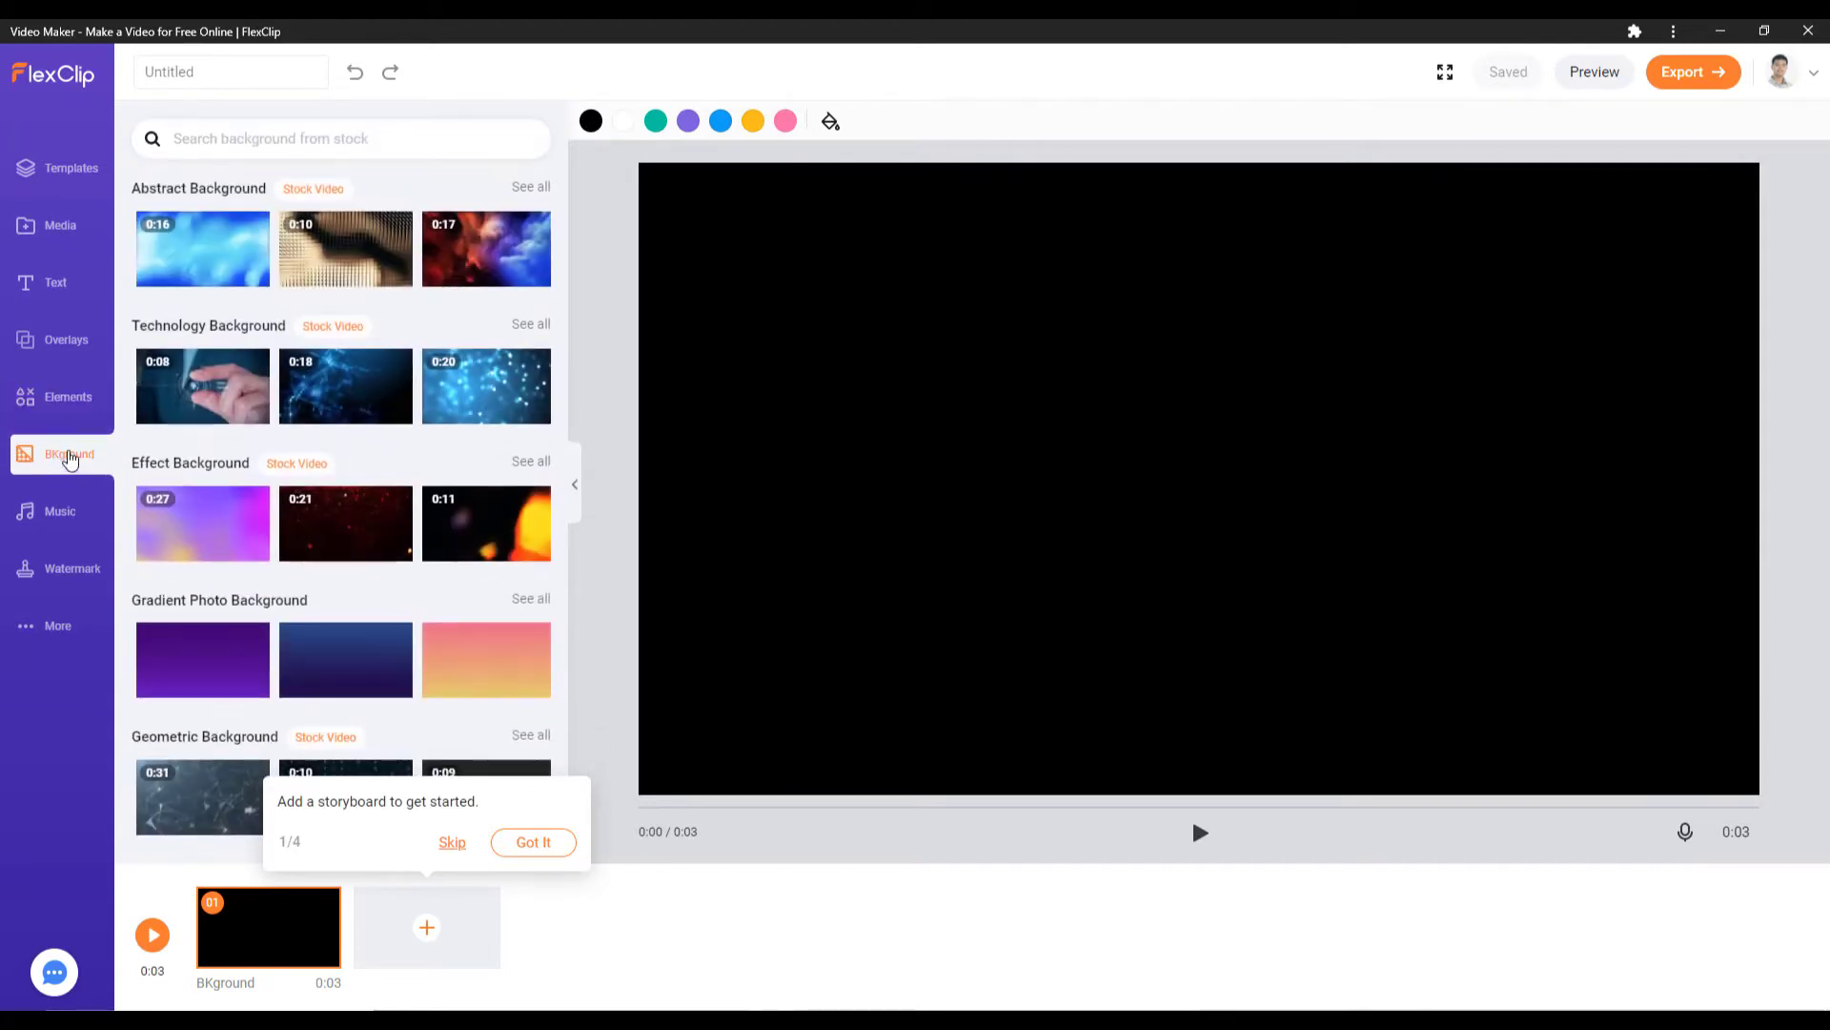
scroll(324, 455, "down", 5)
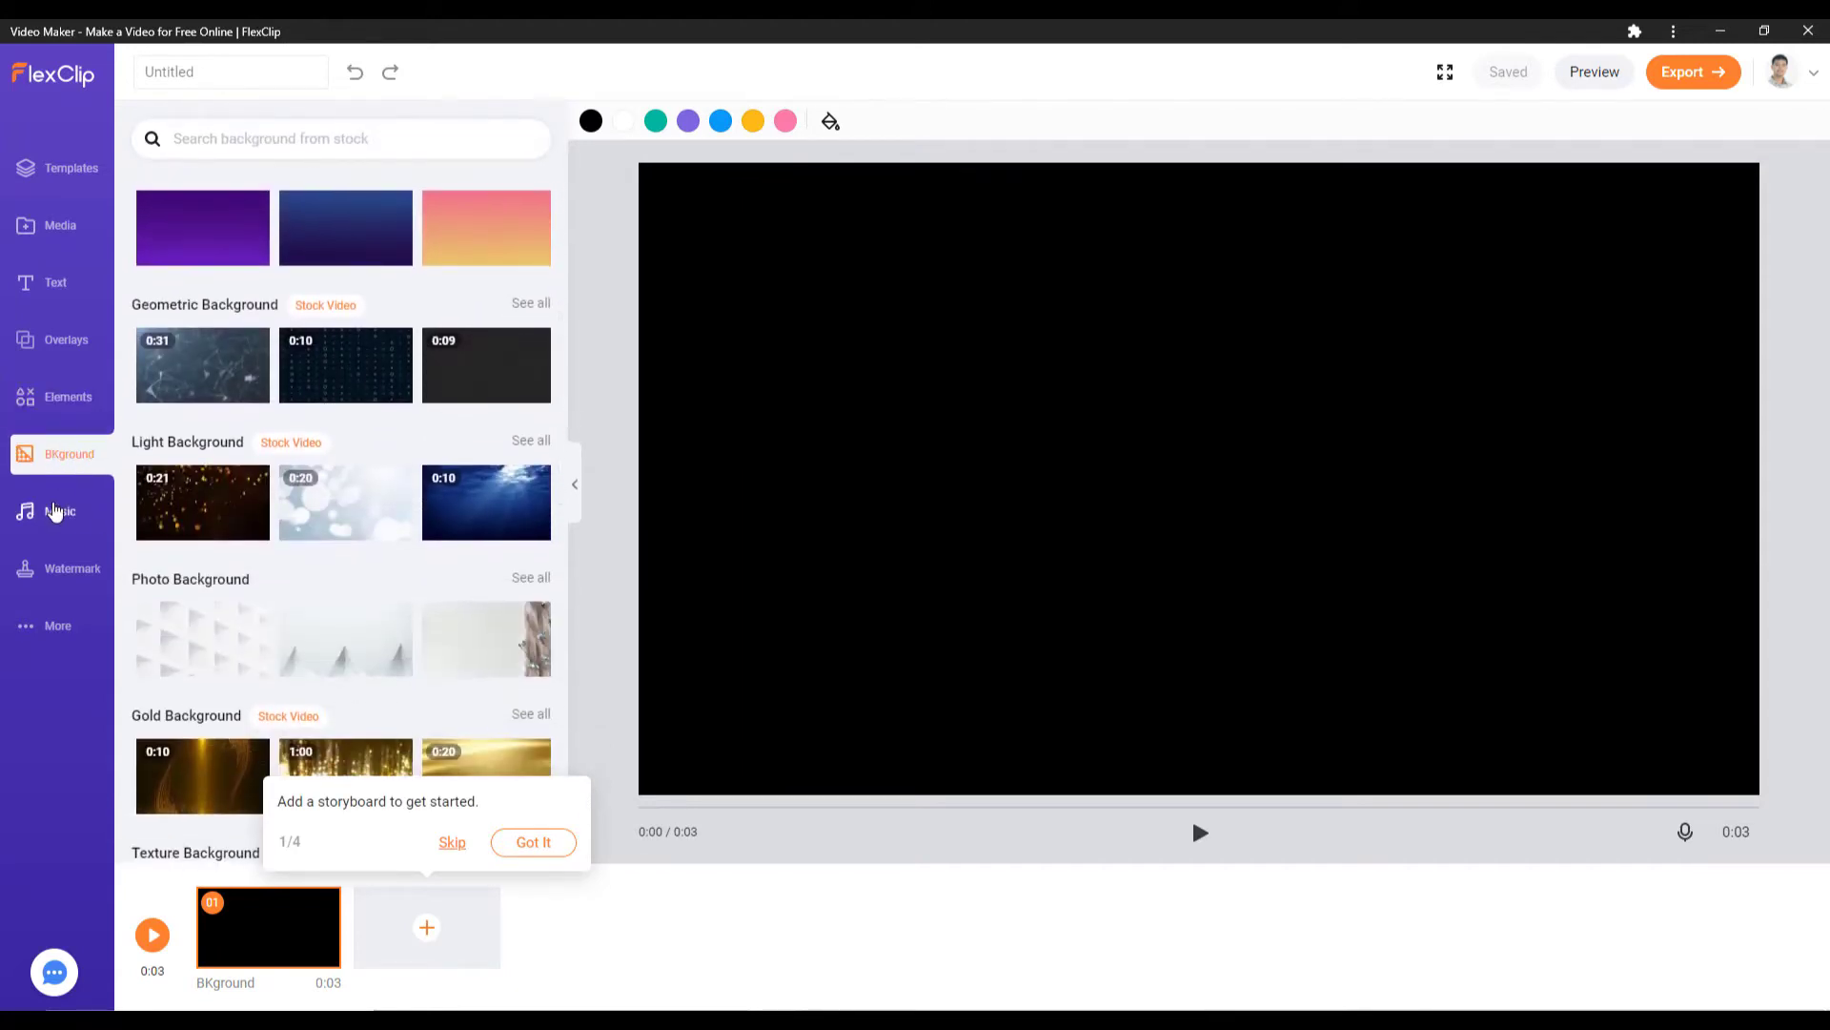
Step: Browse the stock music library's collections with its mood and genre filters, and close the library without adding music
left_click(55, 512)
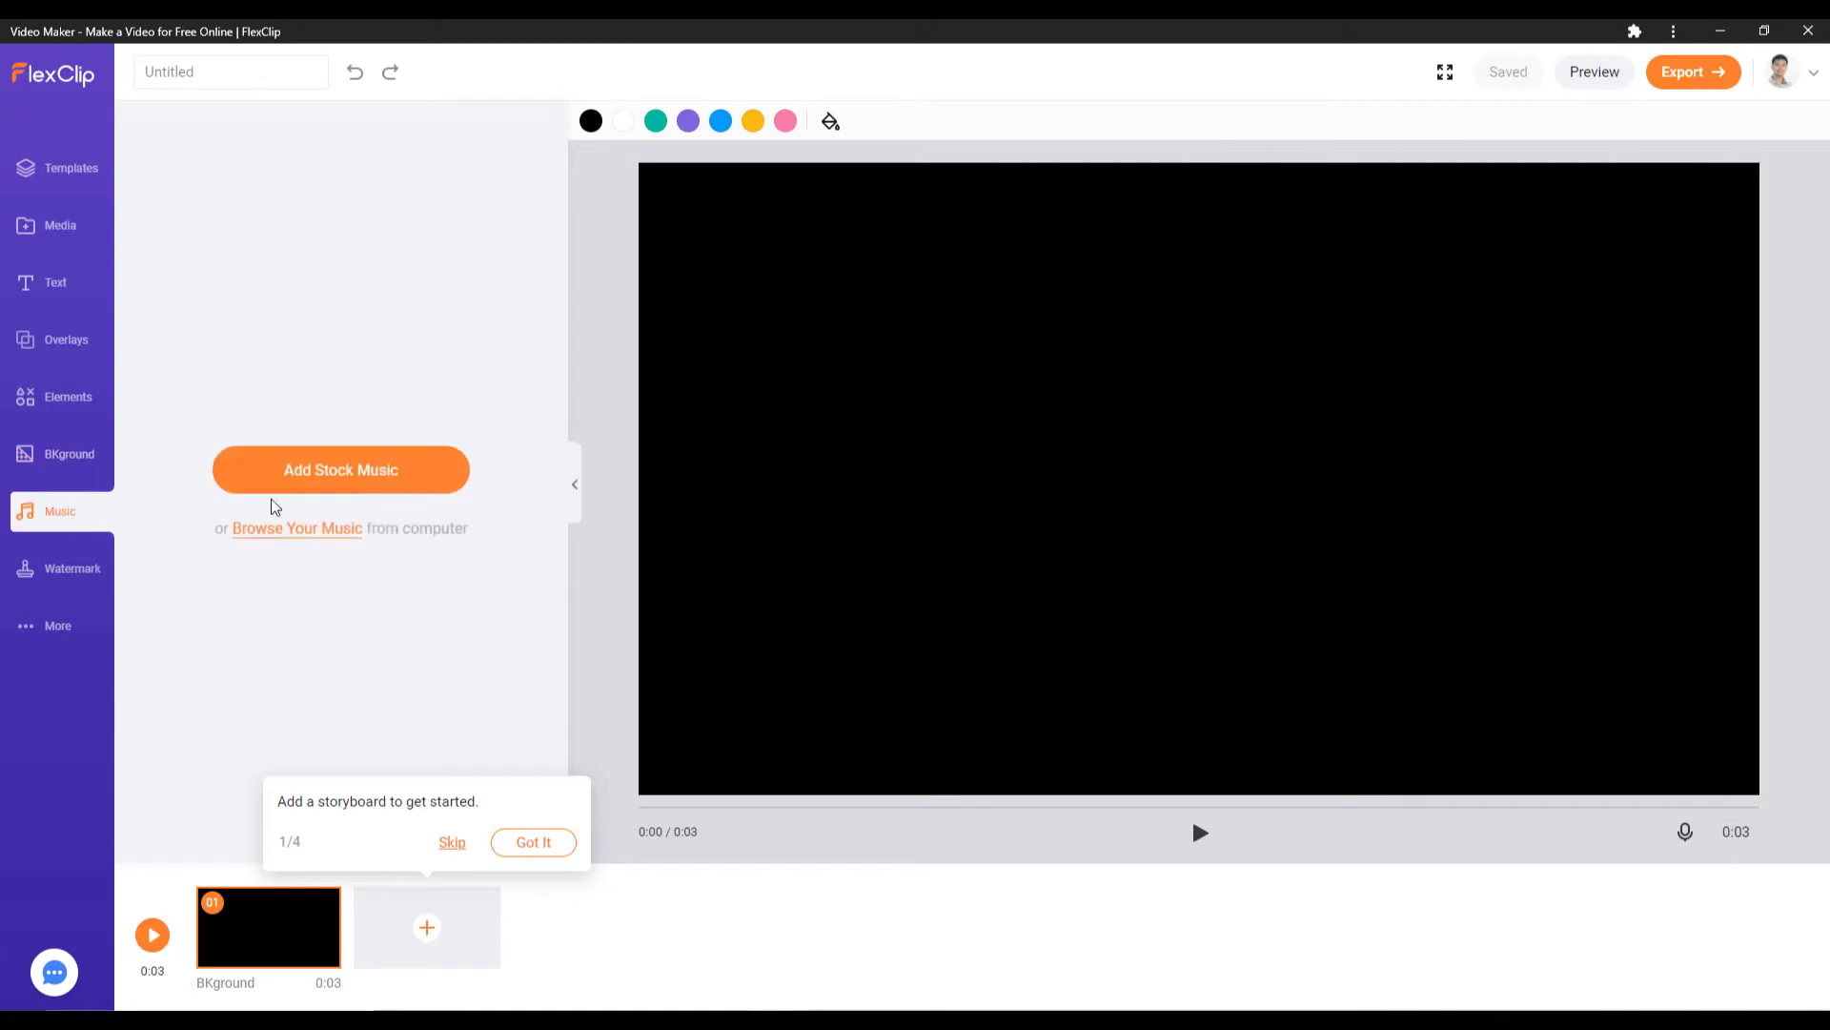
left_click(345, 483)
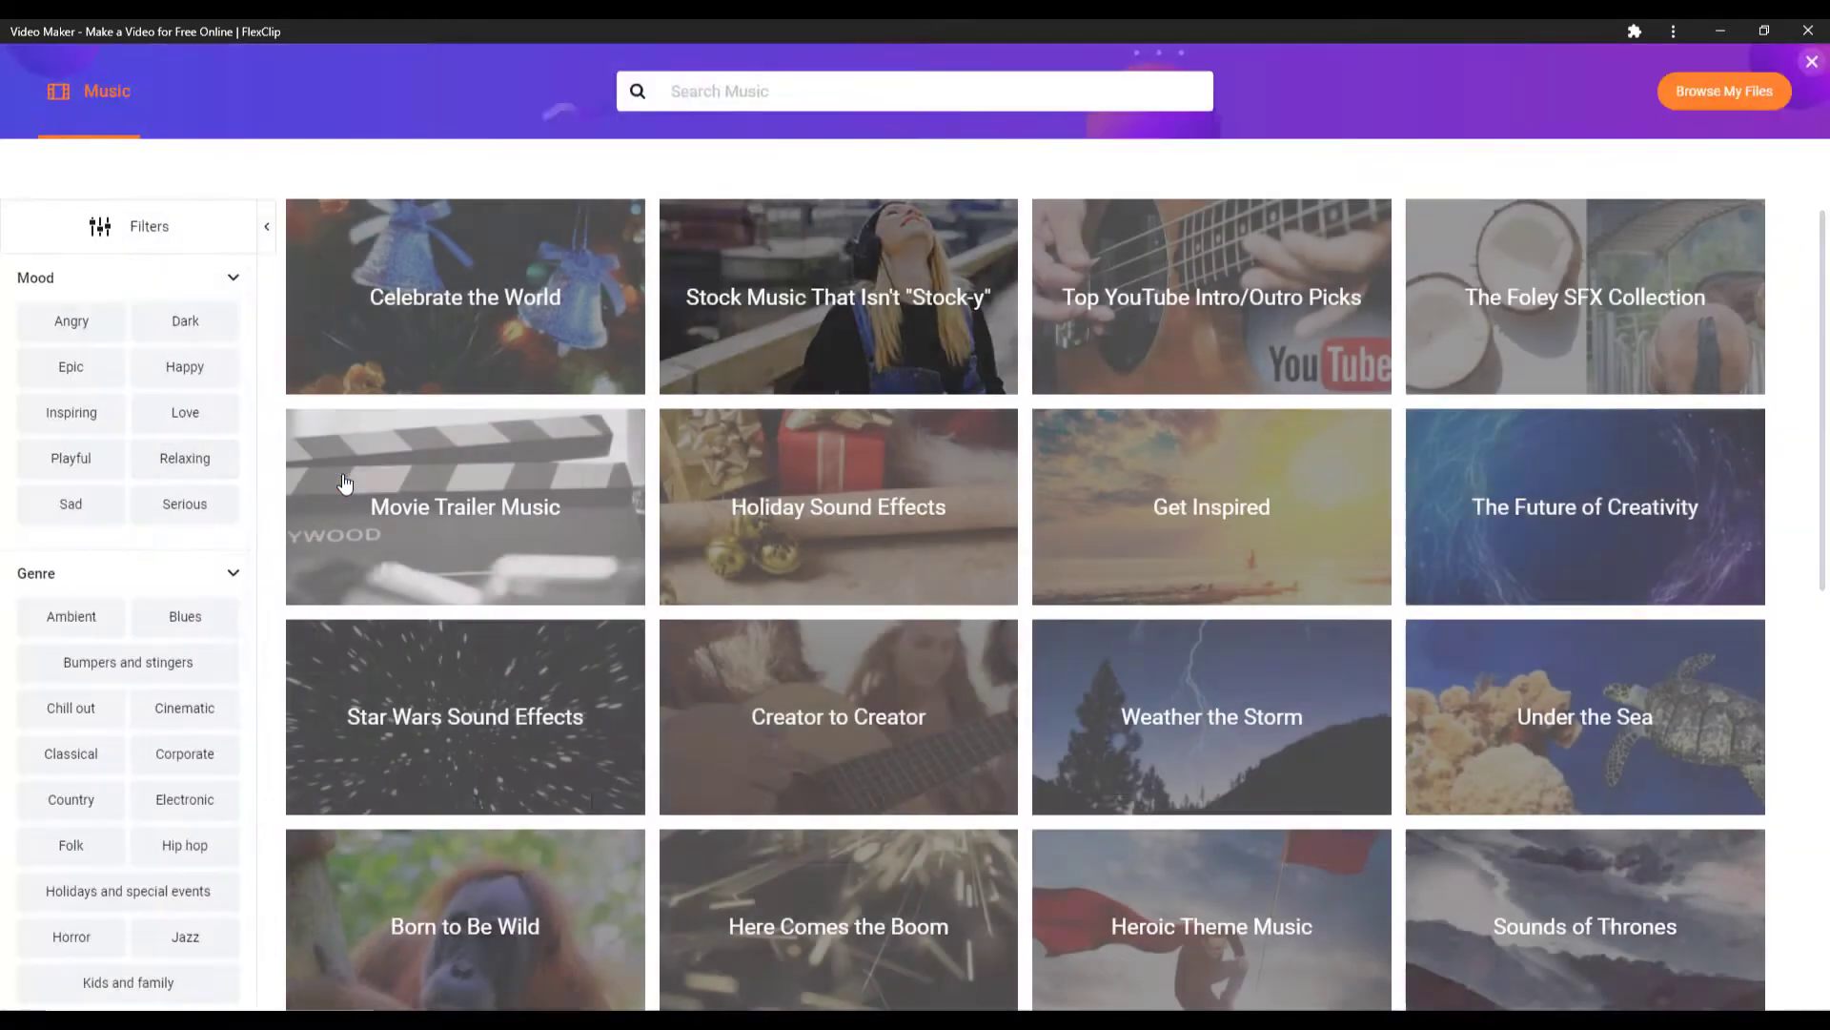
left_click(1811, 64)
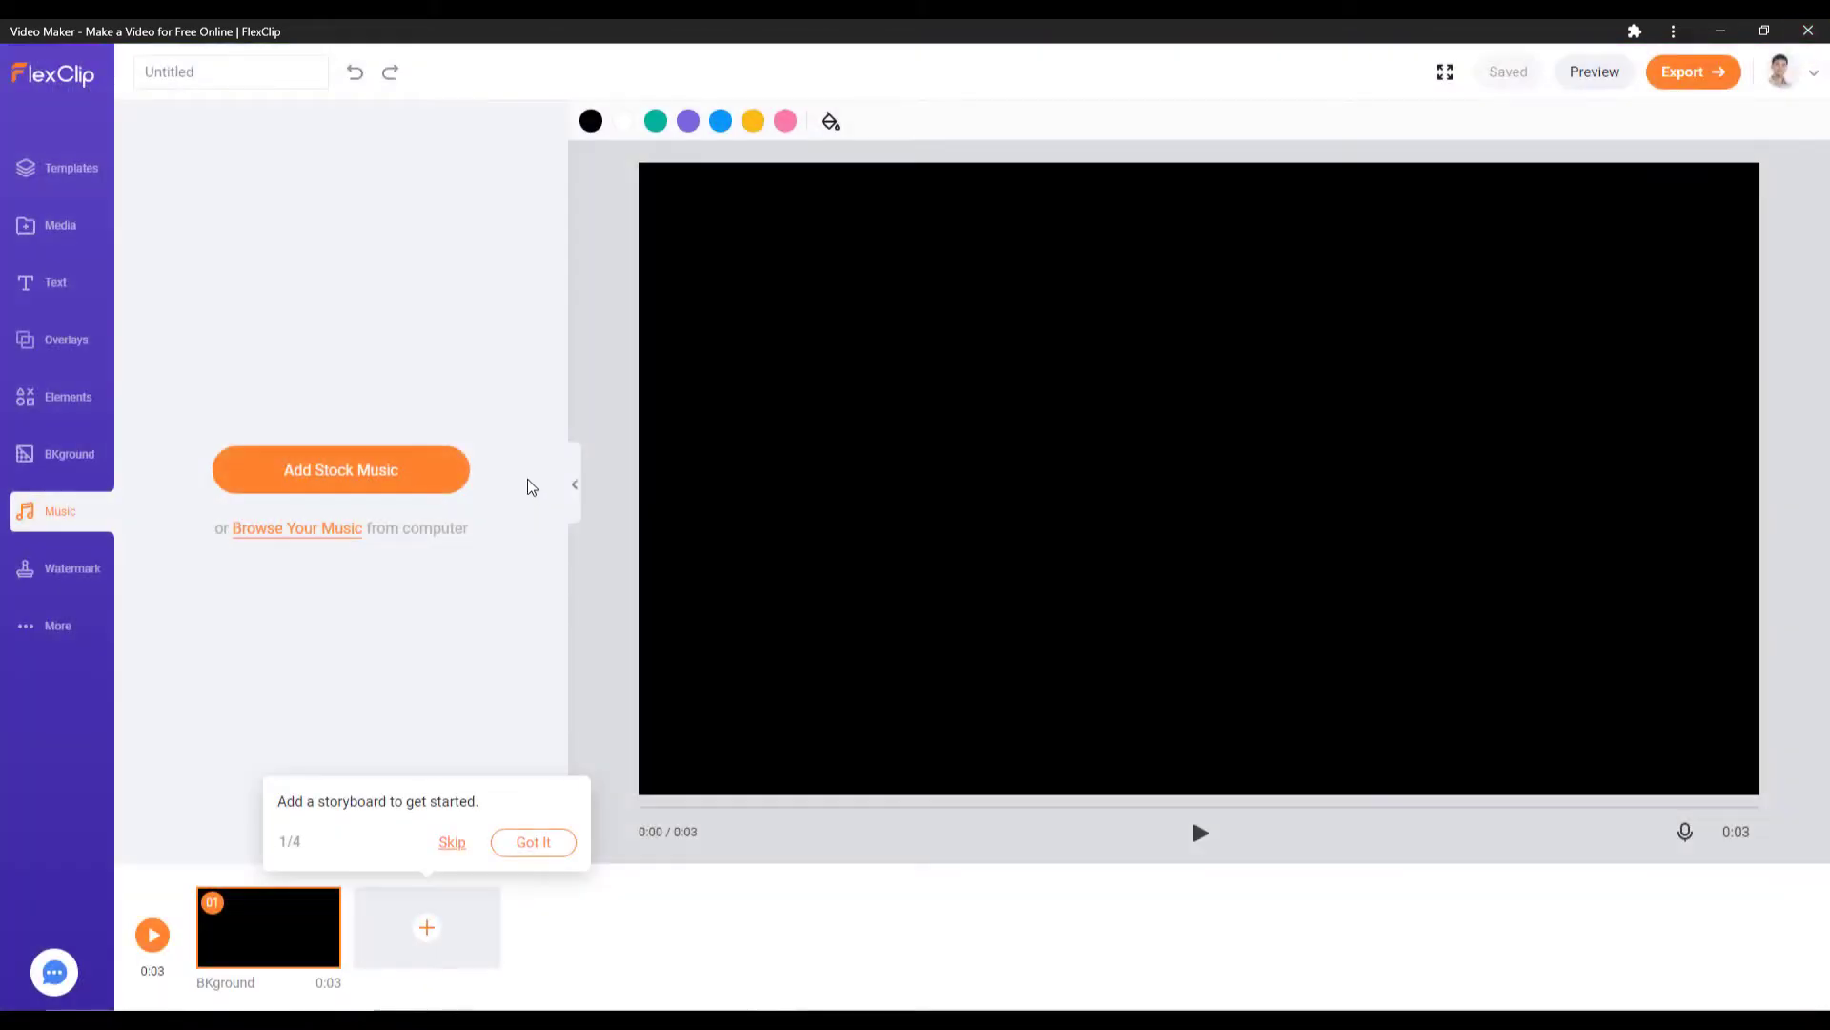
left_click(335, 491)
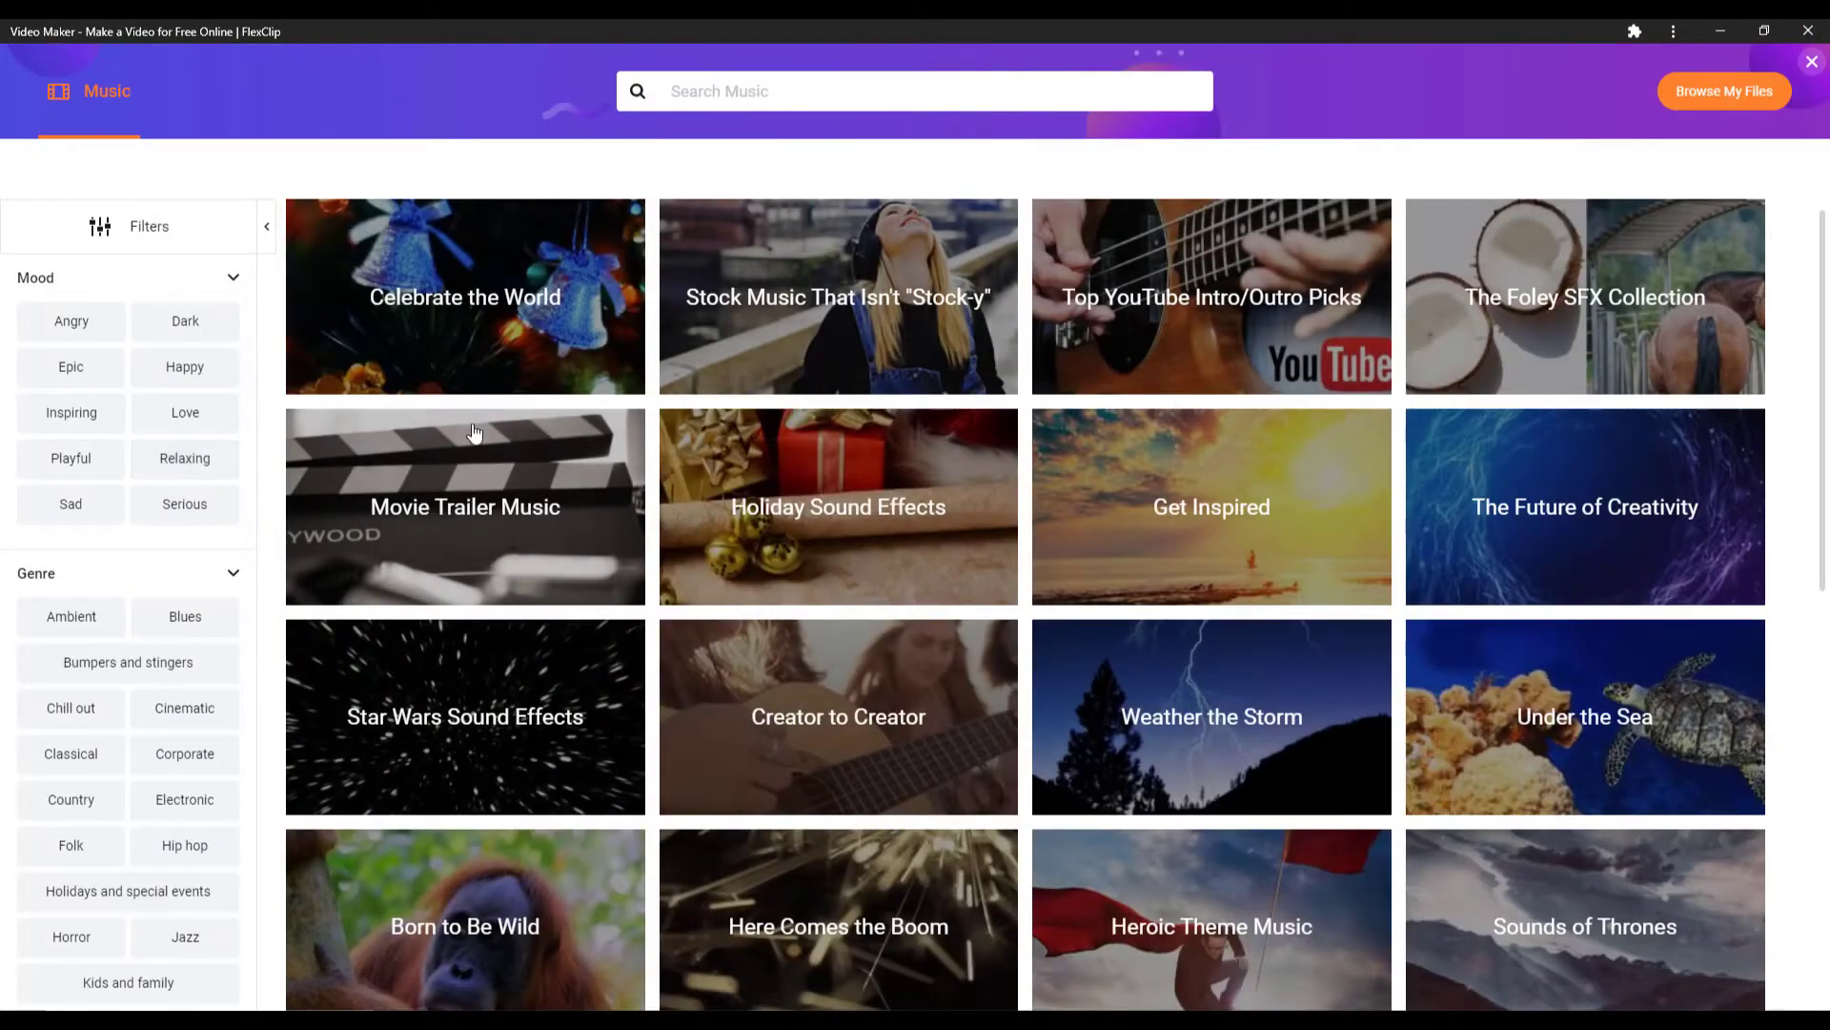
scroll(474, 432, "down", 8)
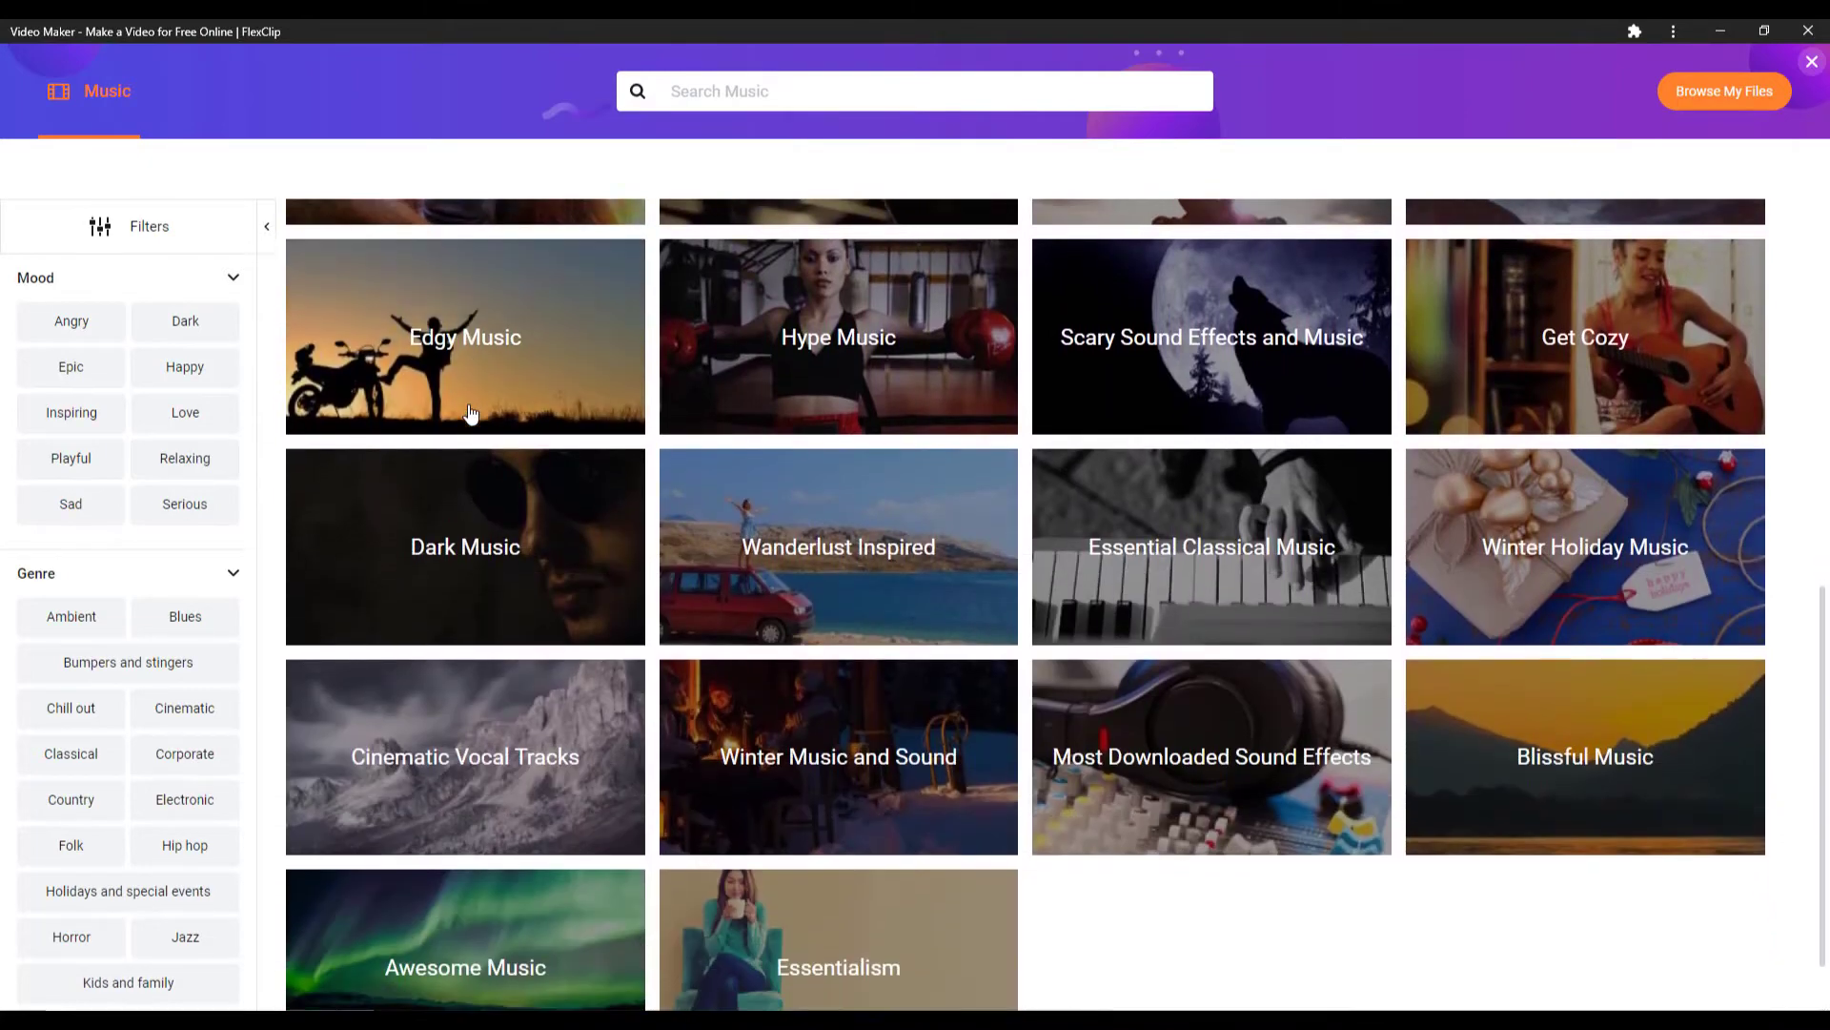
scroll(470, 412, "down", 1)
scroll(487, 402, "up", 7)
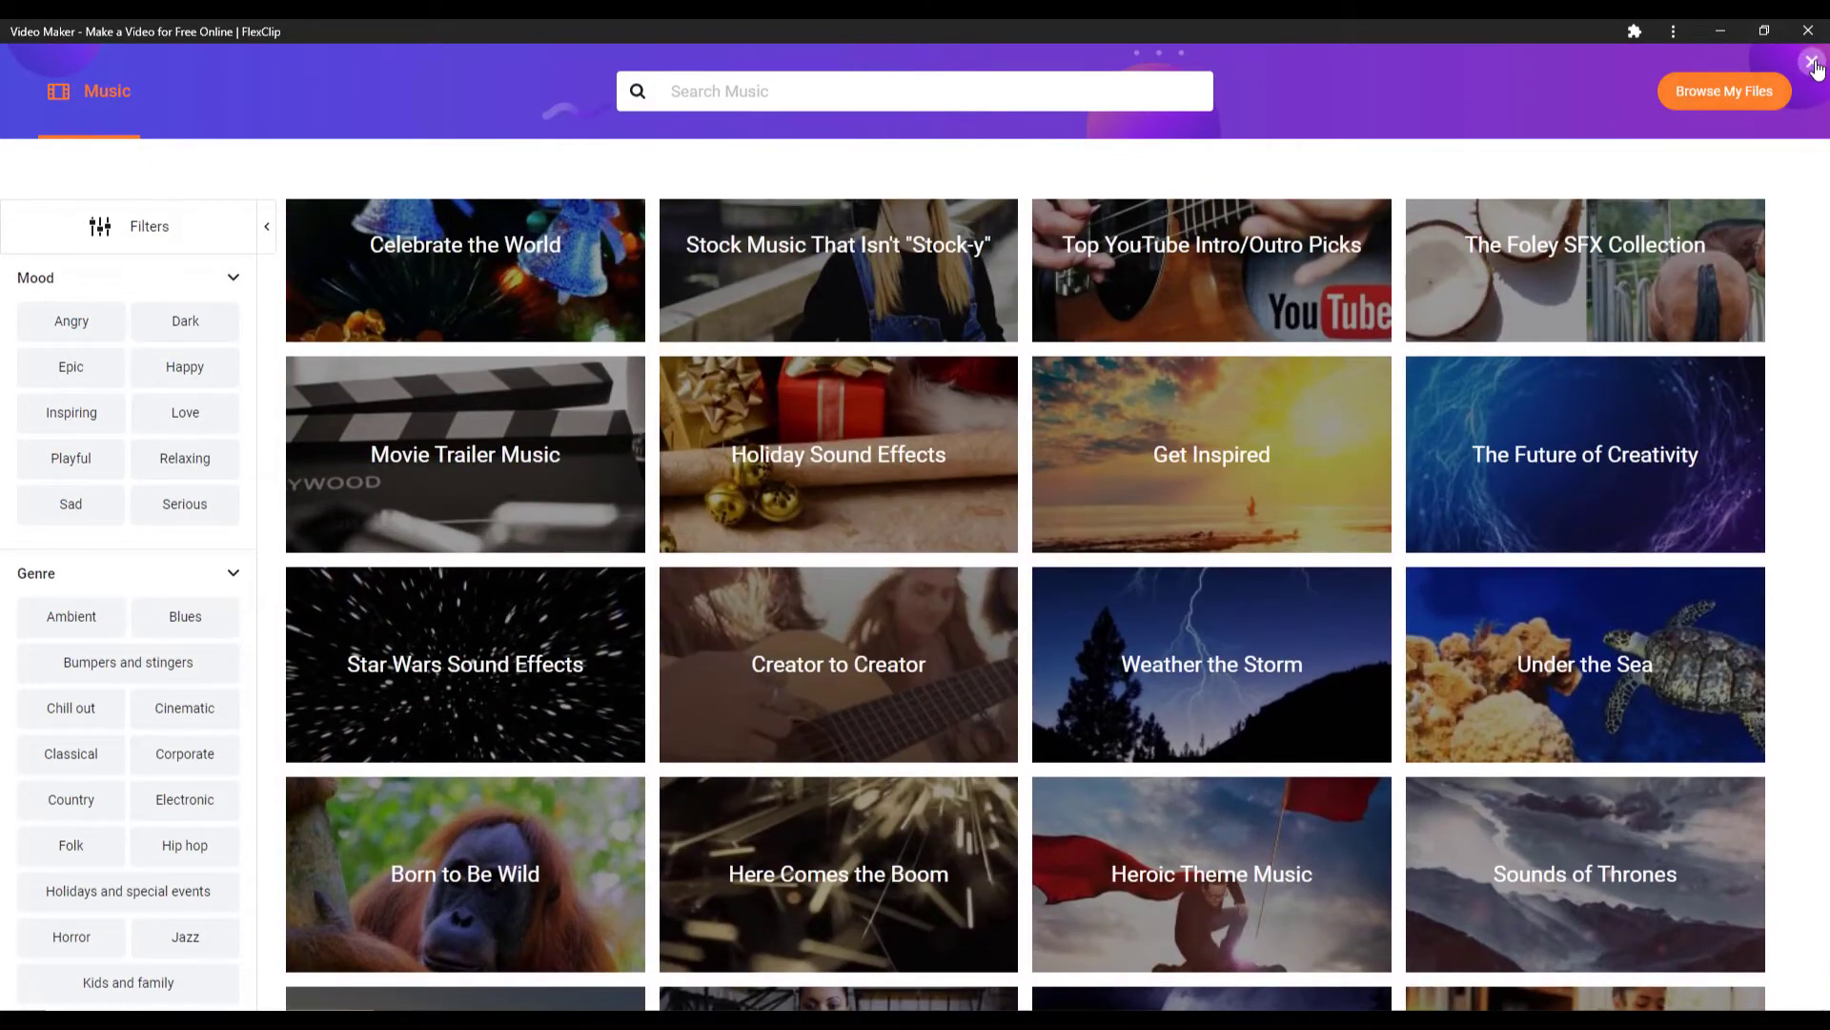
left_click(1812, 63)
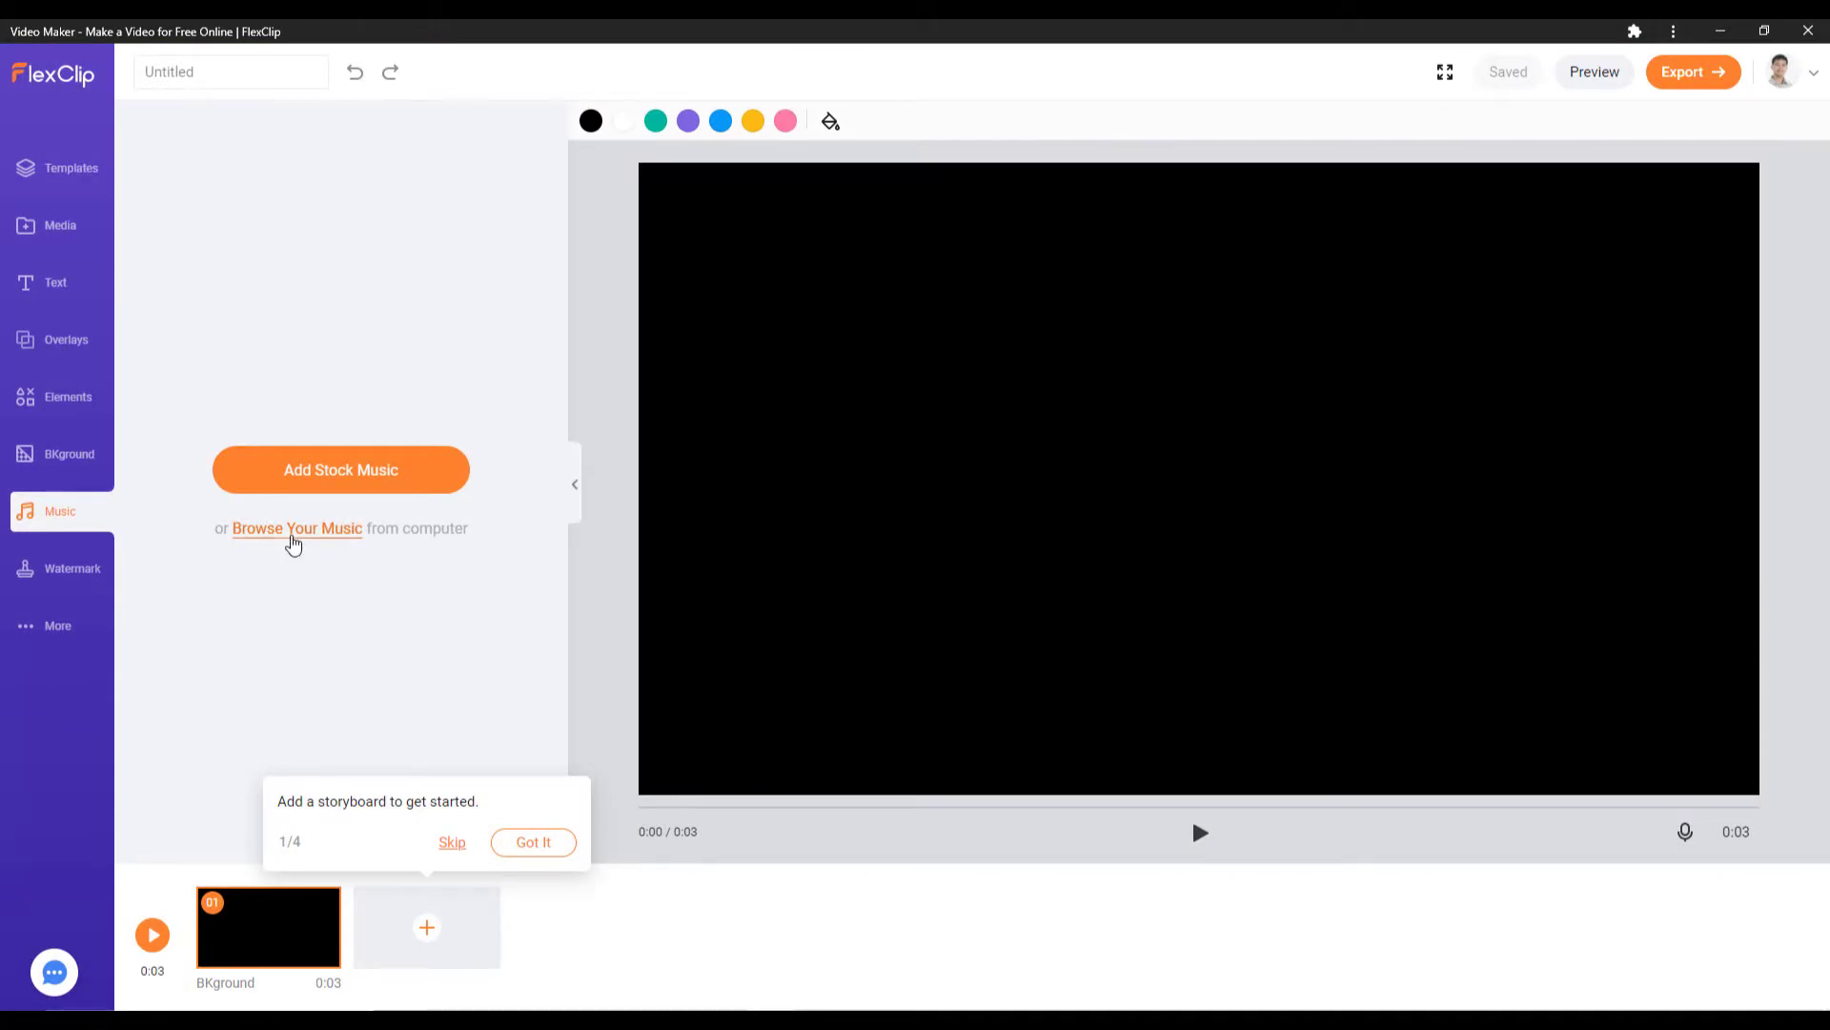
Step: Examine the text watermark settings and the available video aspect ratios without changing anything
left_click(75, 572)
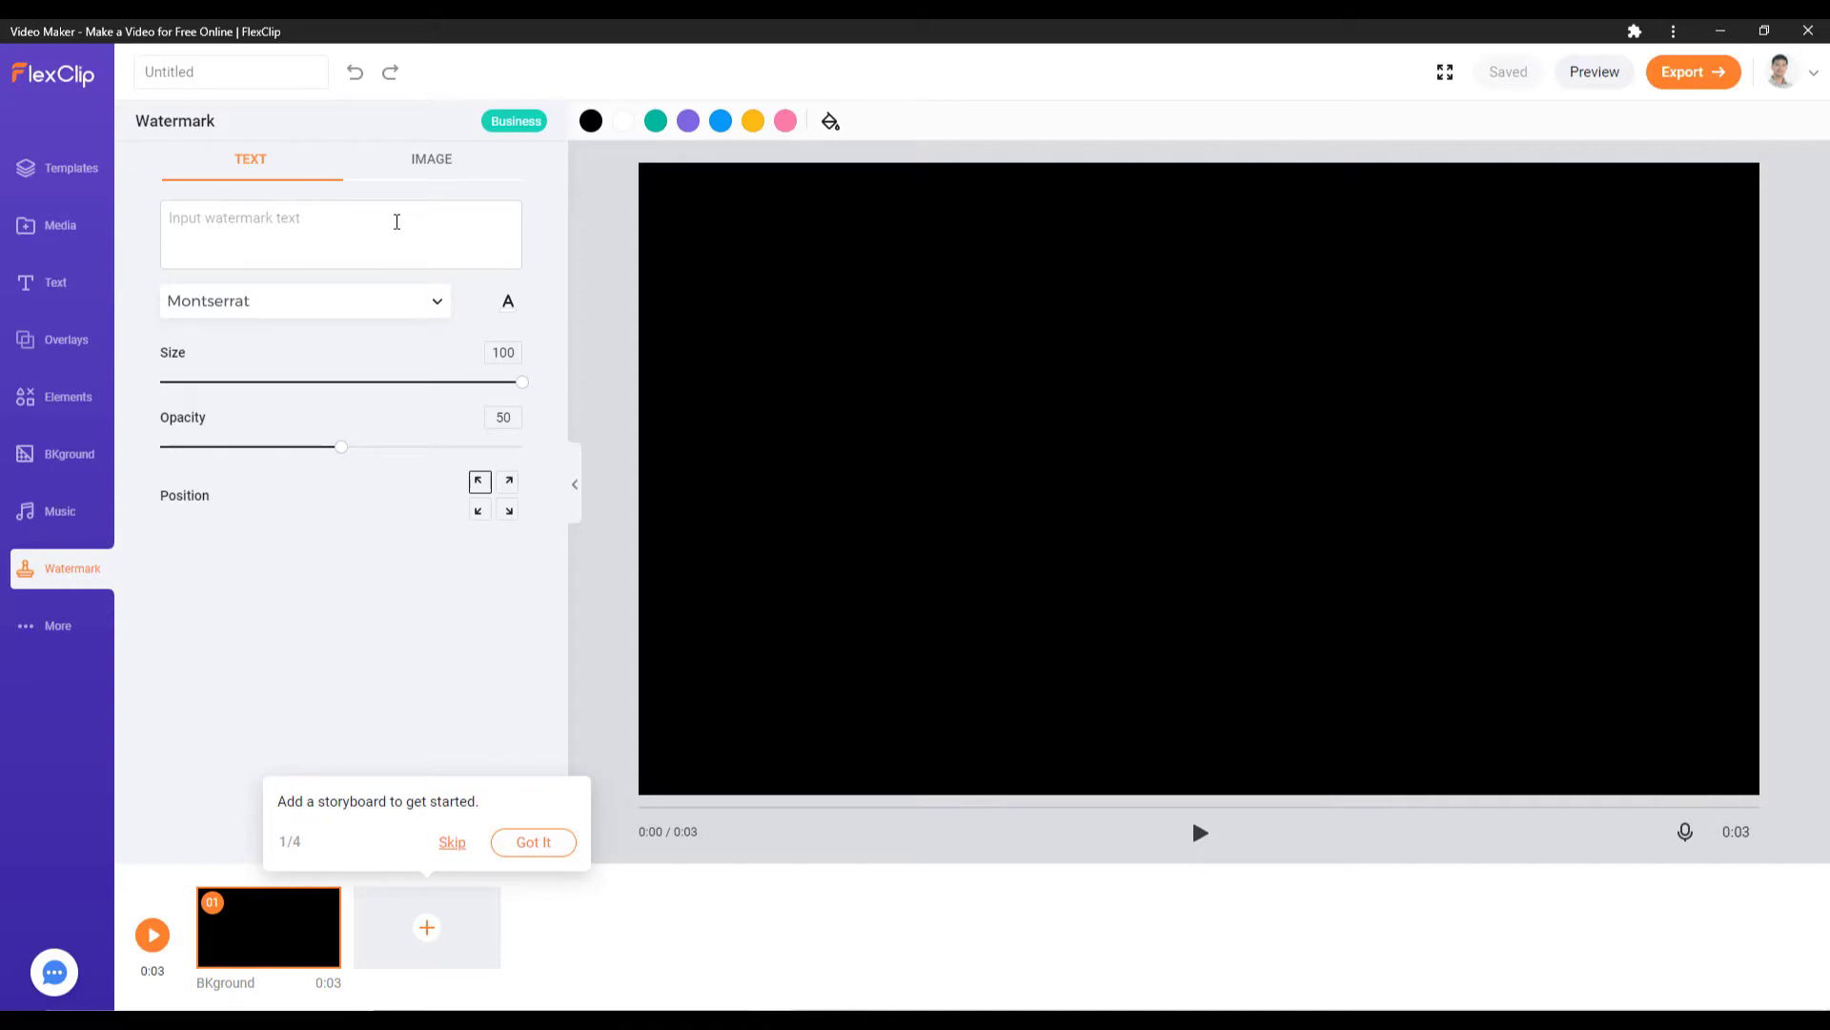
left_click(45, 625)
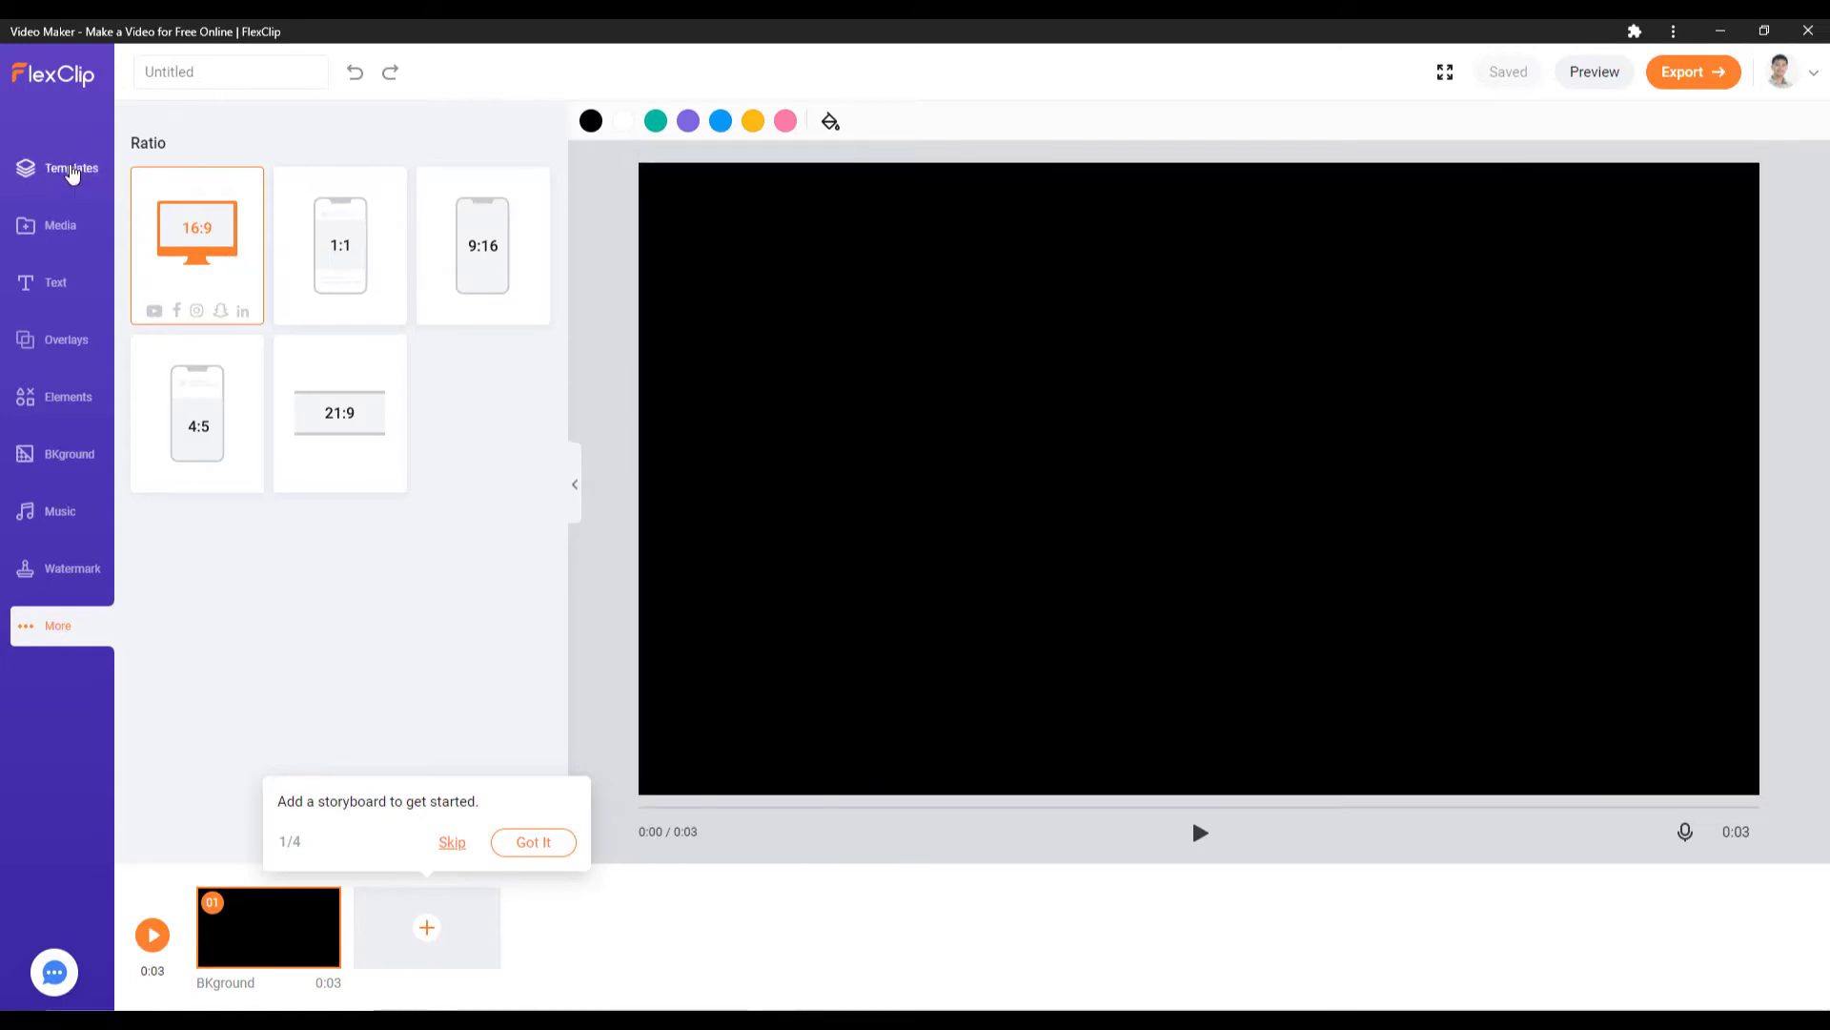
Step: Add the first page of the Happy Fathers Day template to the storyboard
left_click(71, 172)
scroll(404, 303, "down", 2)
scroll(404, 303, "up", 2)
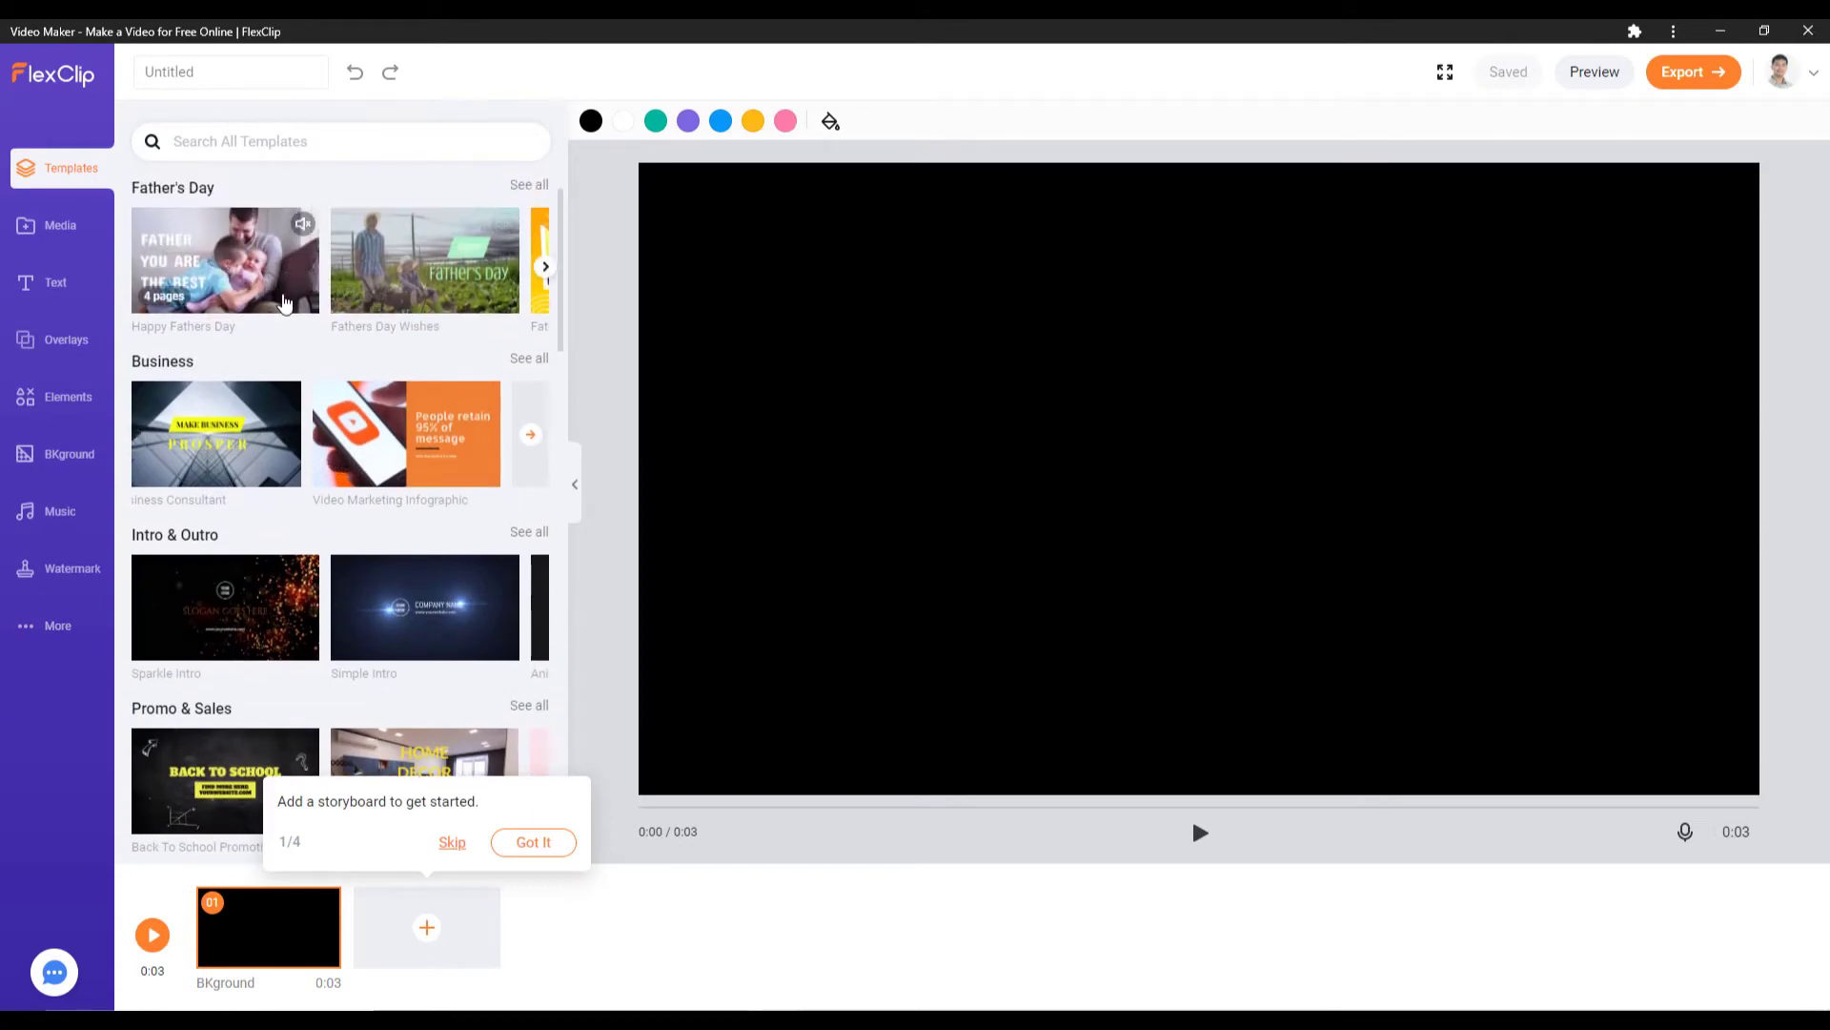
mouse_move(388, 886)
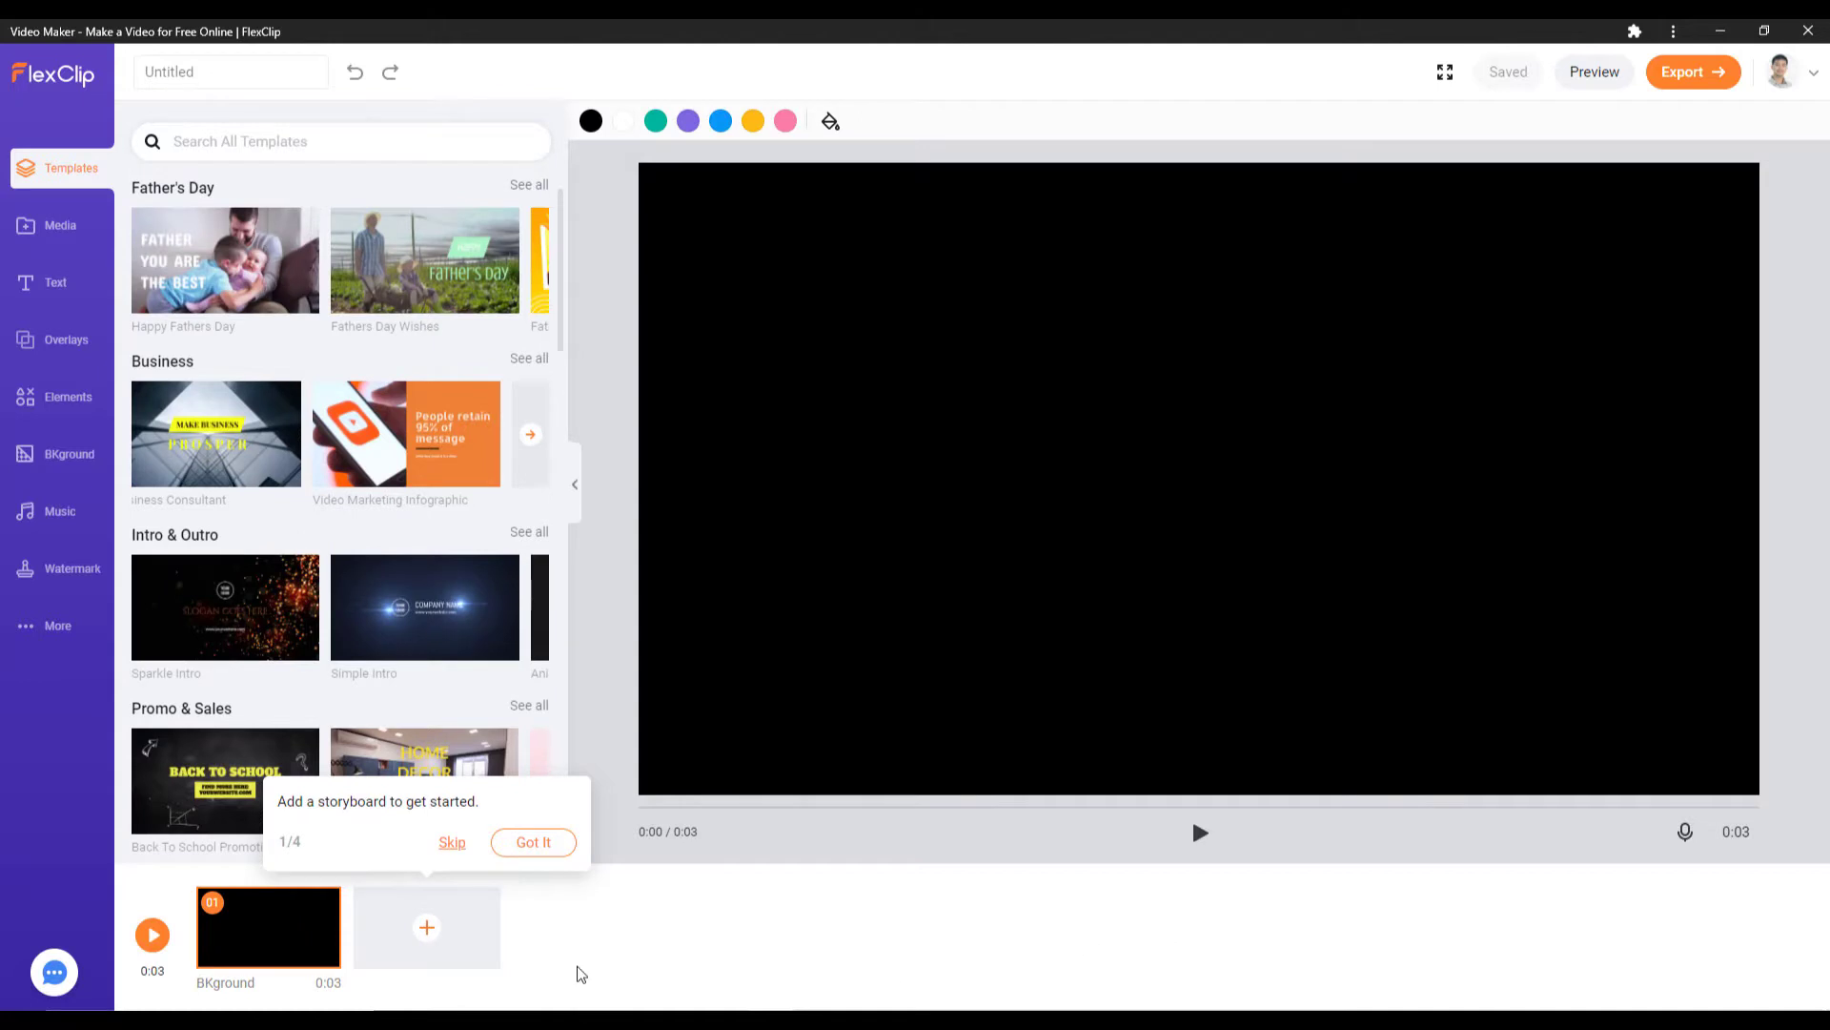
mouse_move(239, 928)
left_click(257, 270)
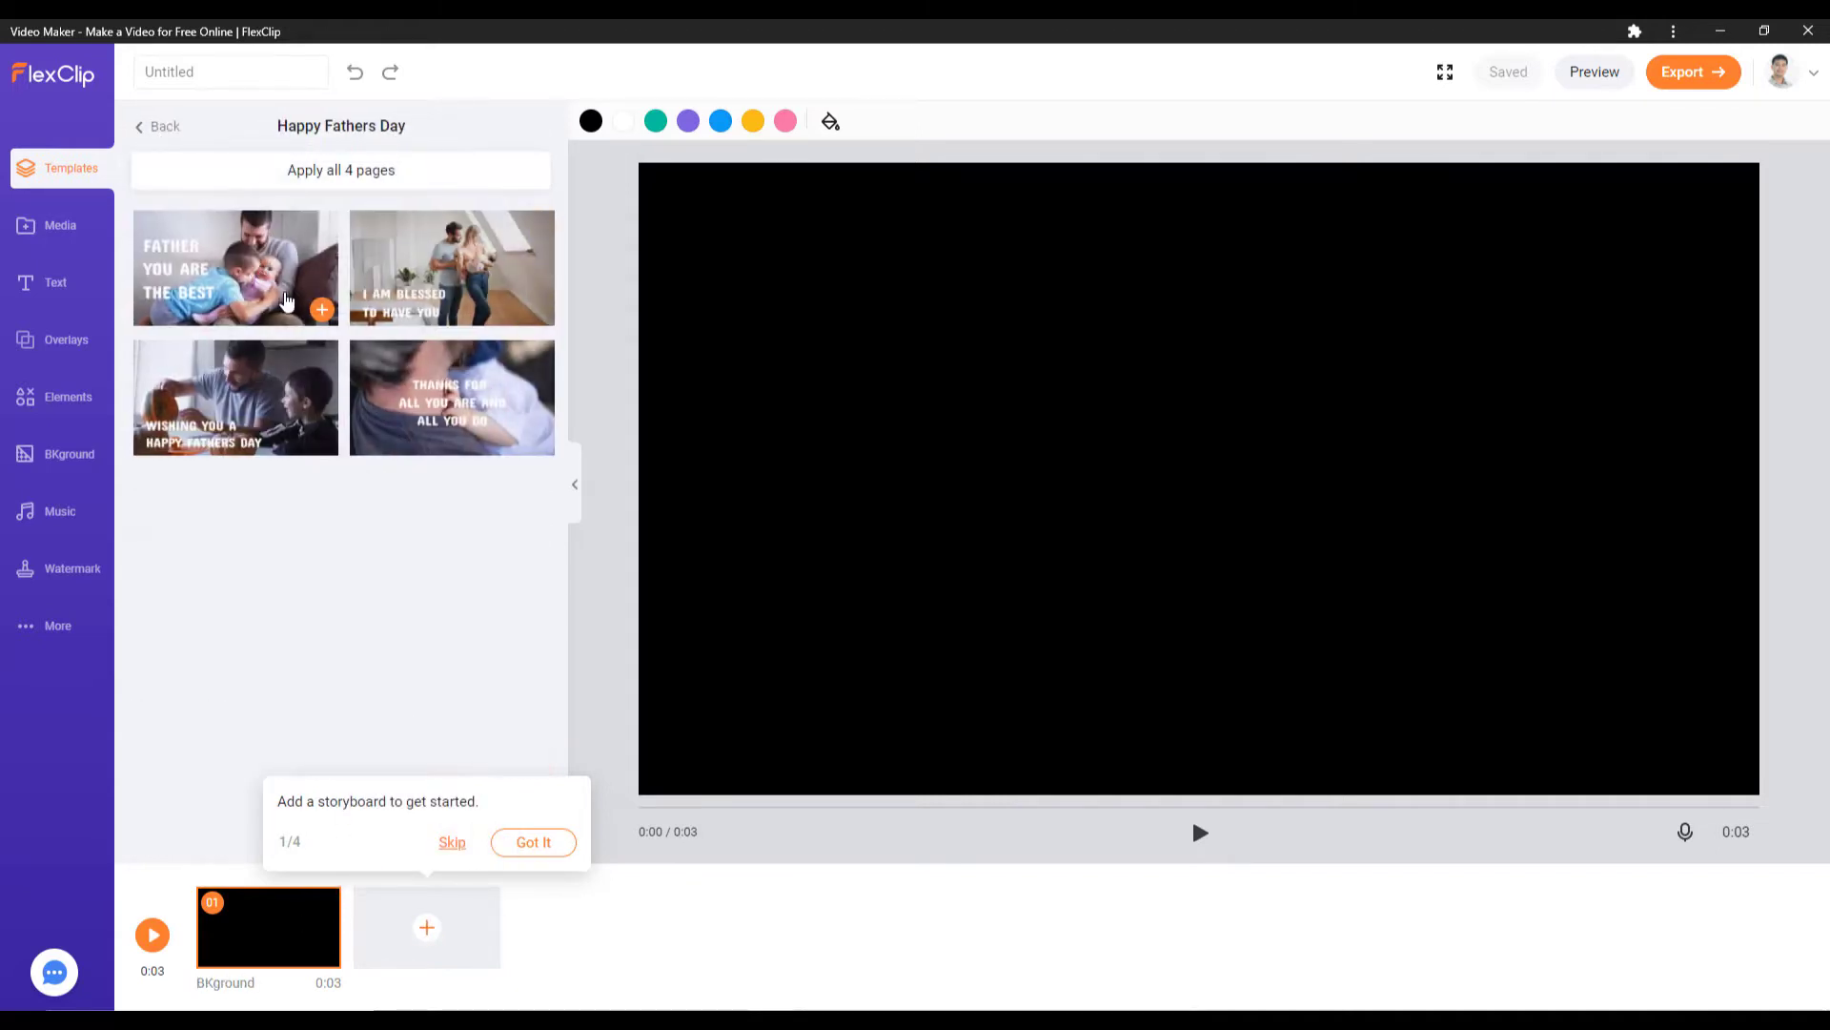
left_click(323, 310)
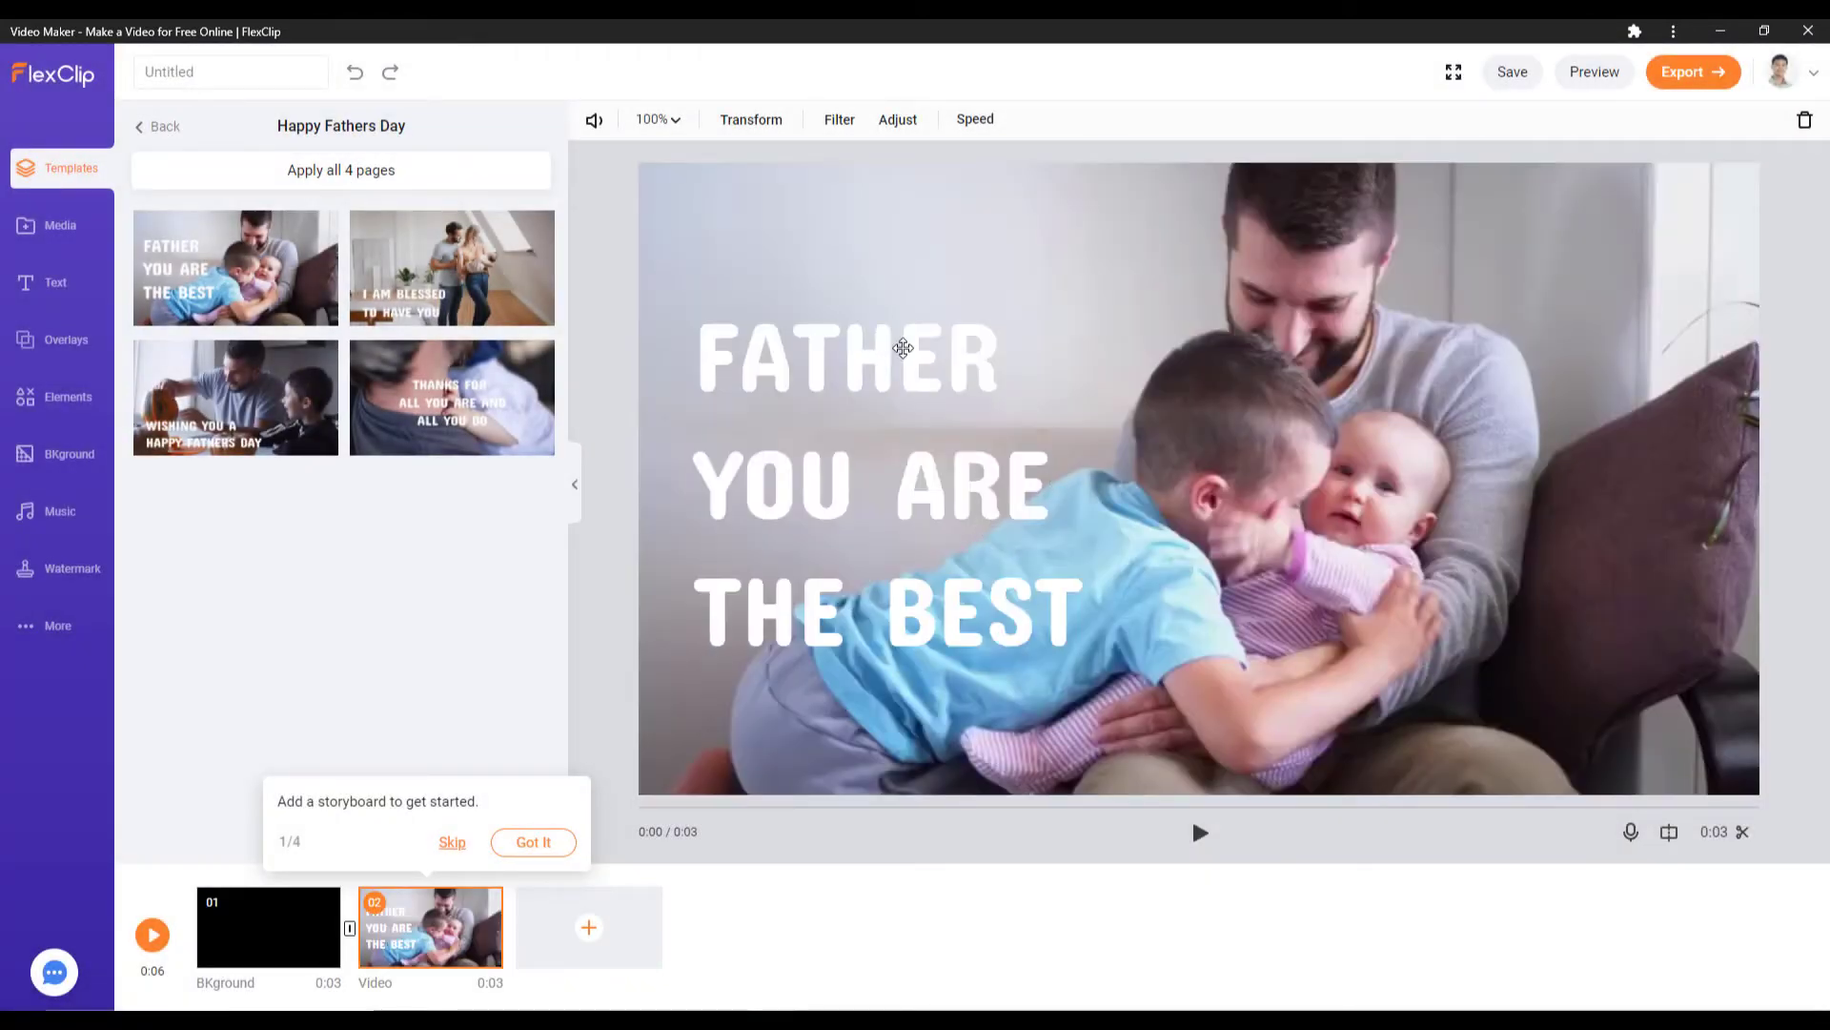
Step: Open the "FATHER YOU ARE THE BEST" text for editing and close the editor without changing the wording
left_click(901, 349)
double_click(773, 351)
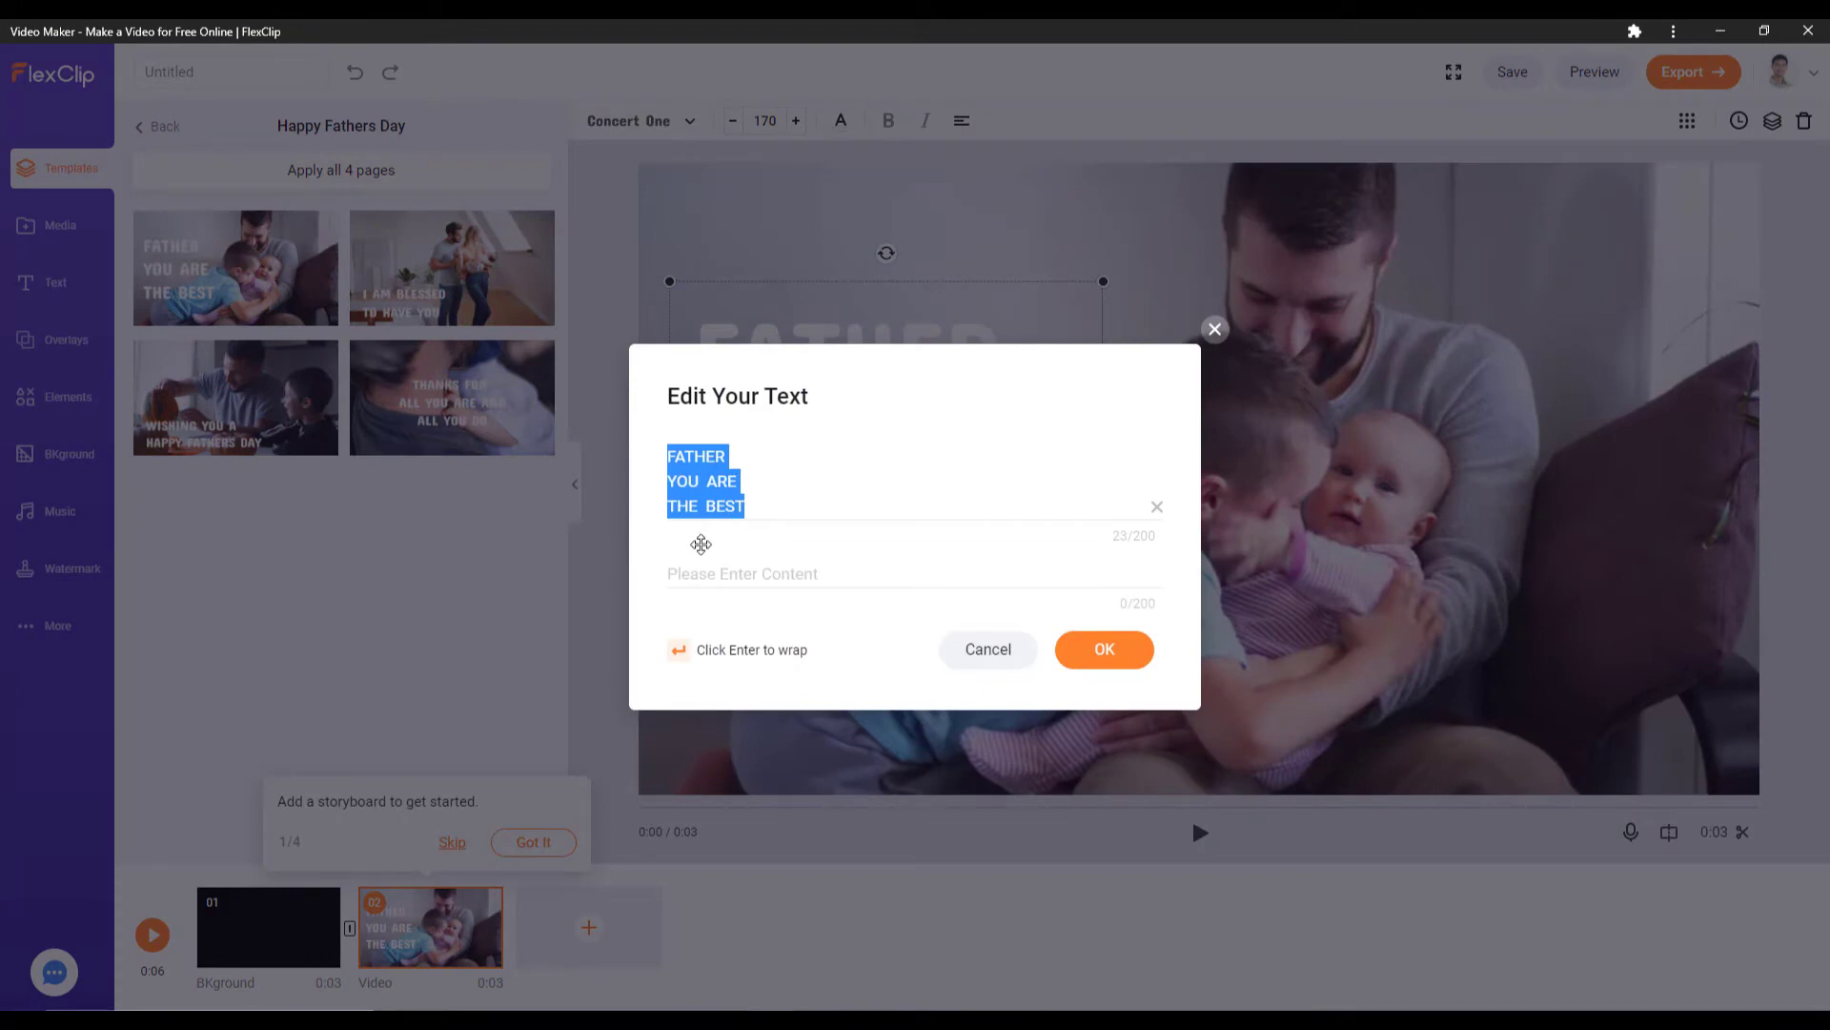
left_click(1214, 329)
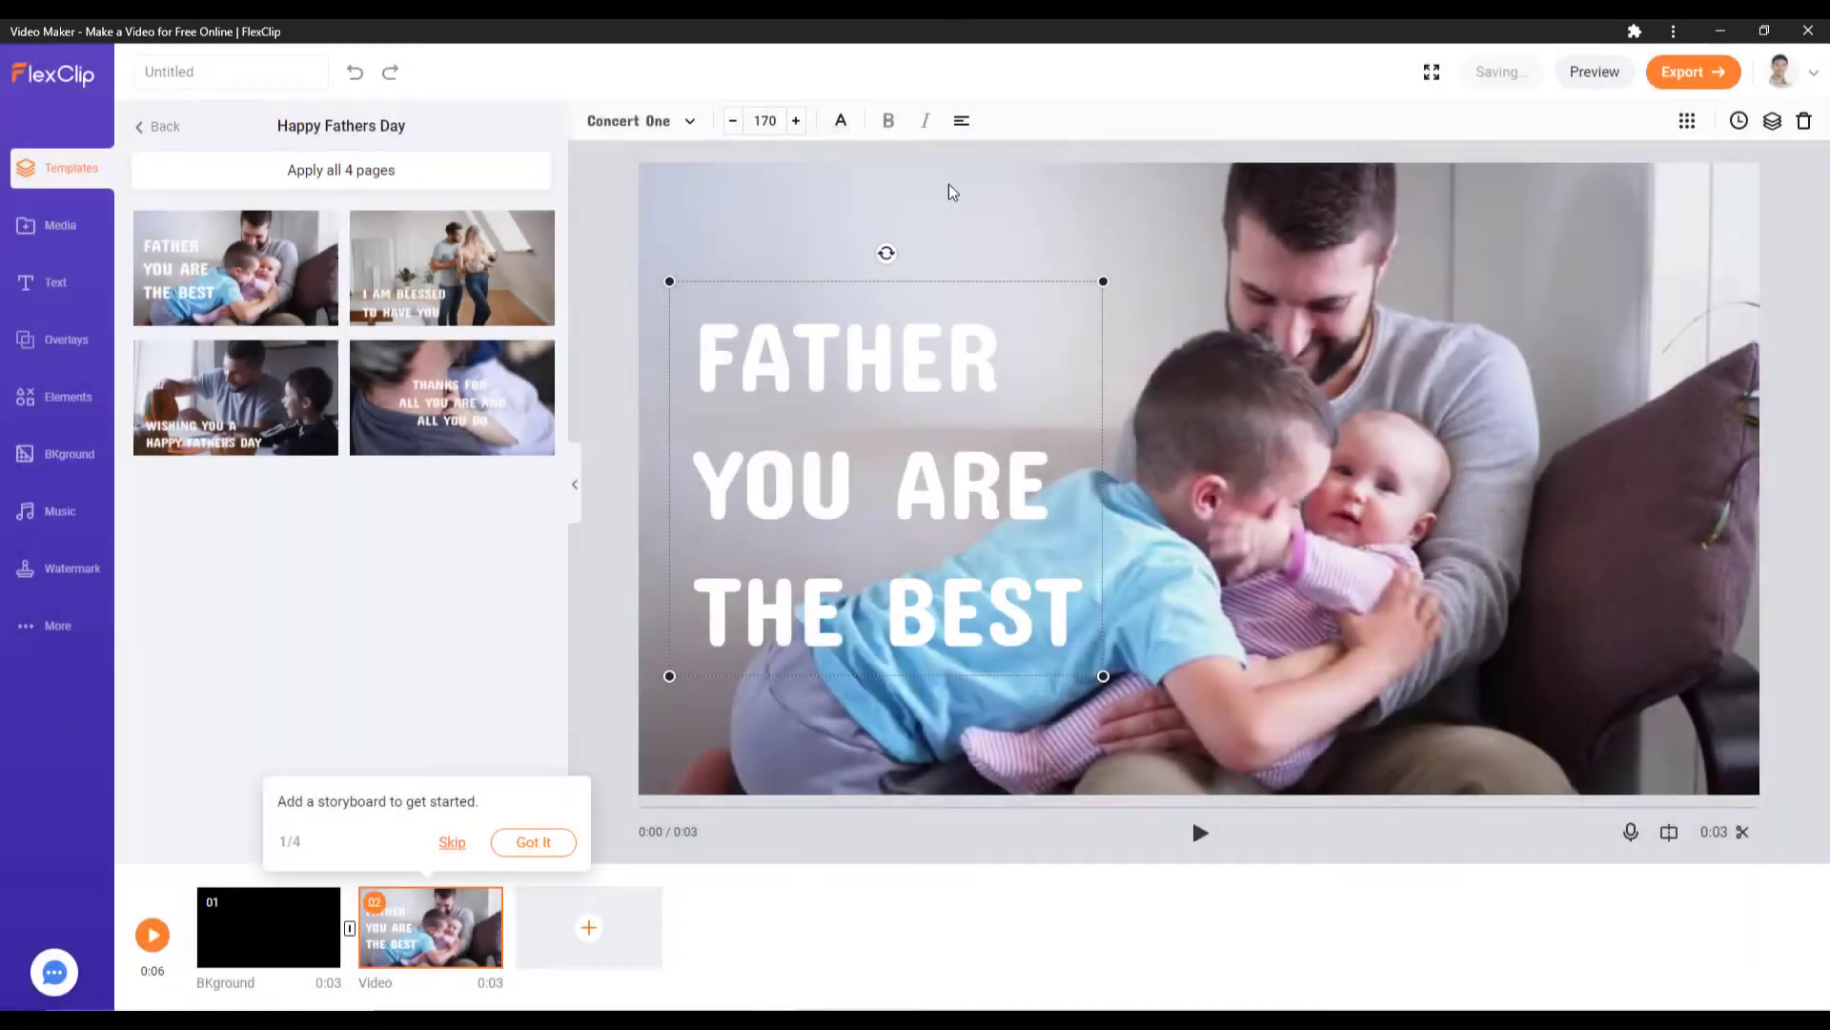
Step: Try dark blue and light blue preset colours on the title text, and restore it to white
left_click(844, 129)
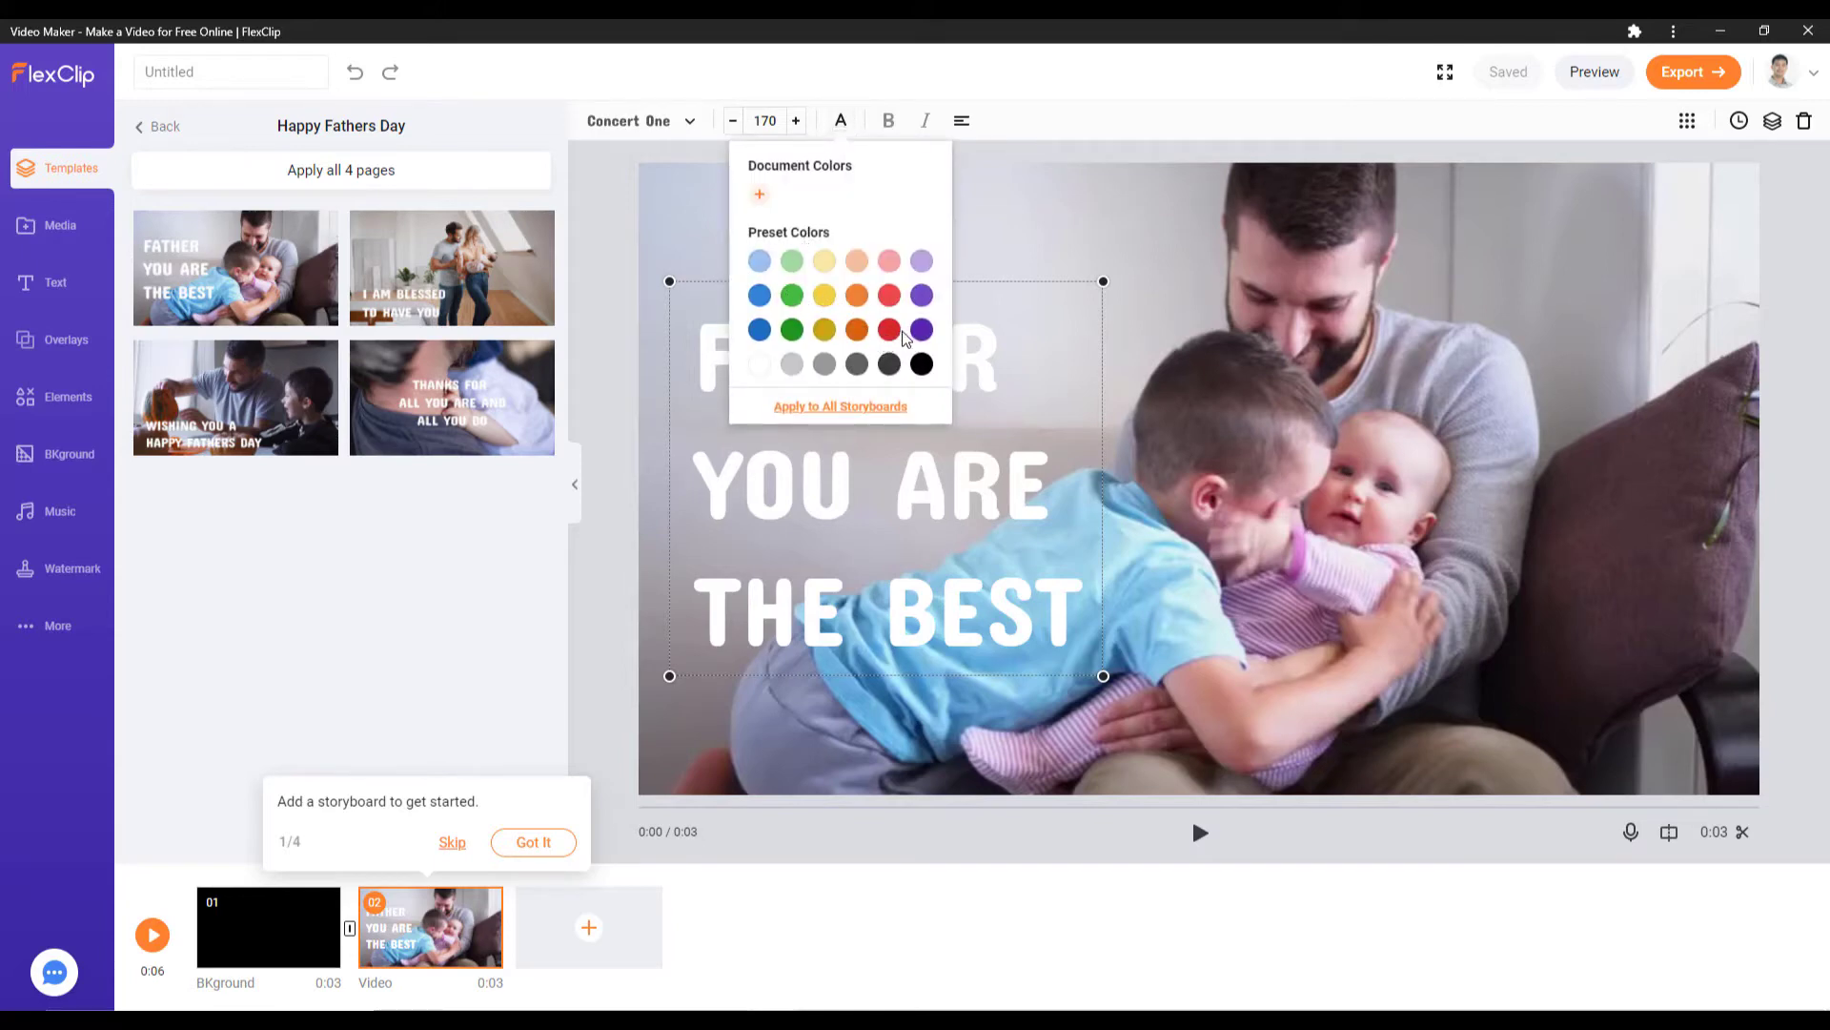
left_click(762, 332)
left_click(760, 268)
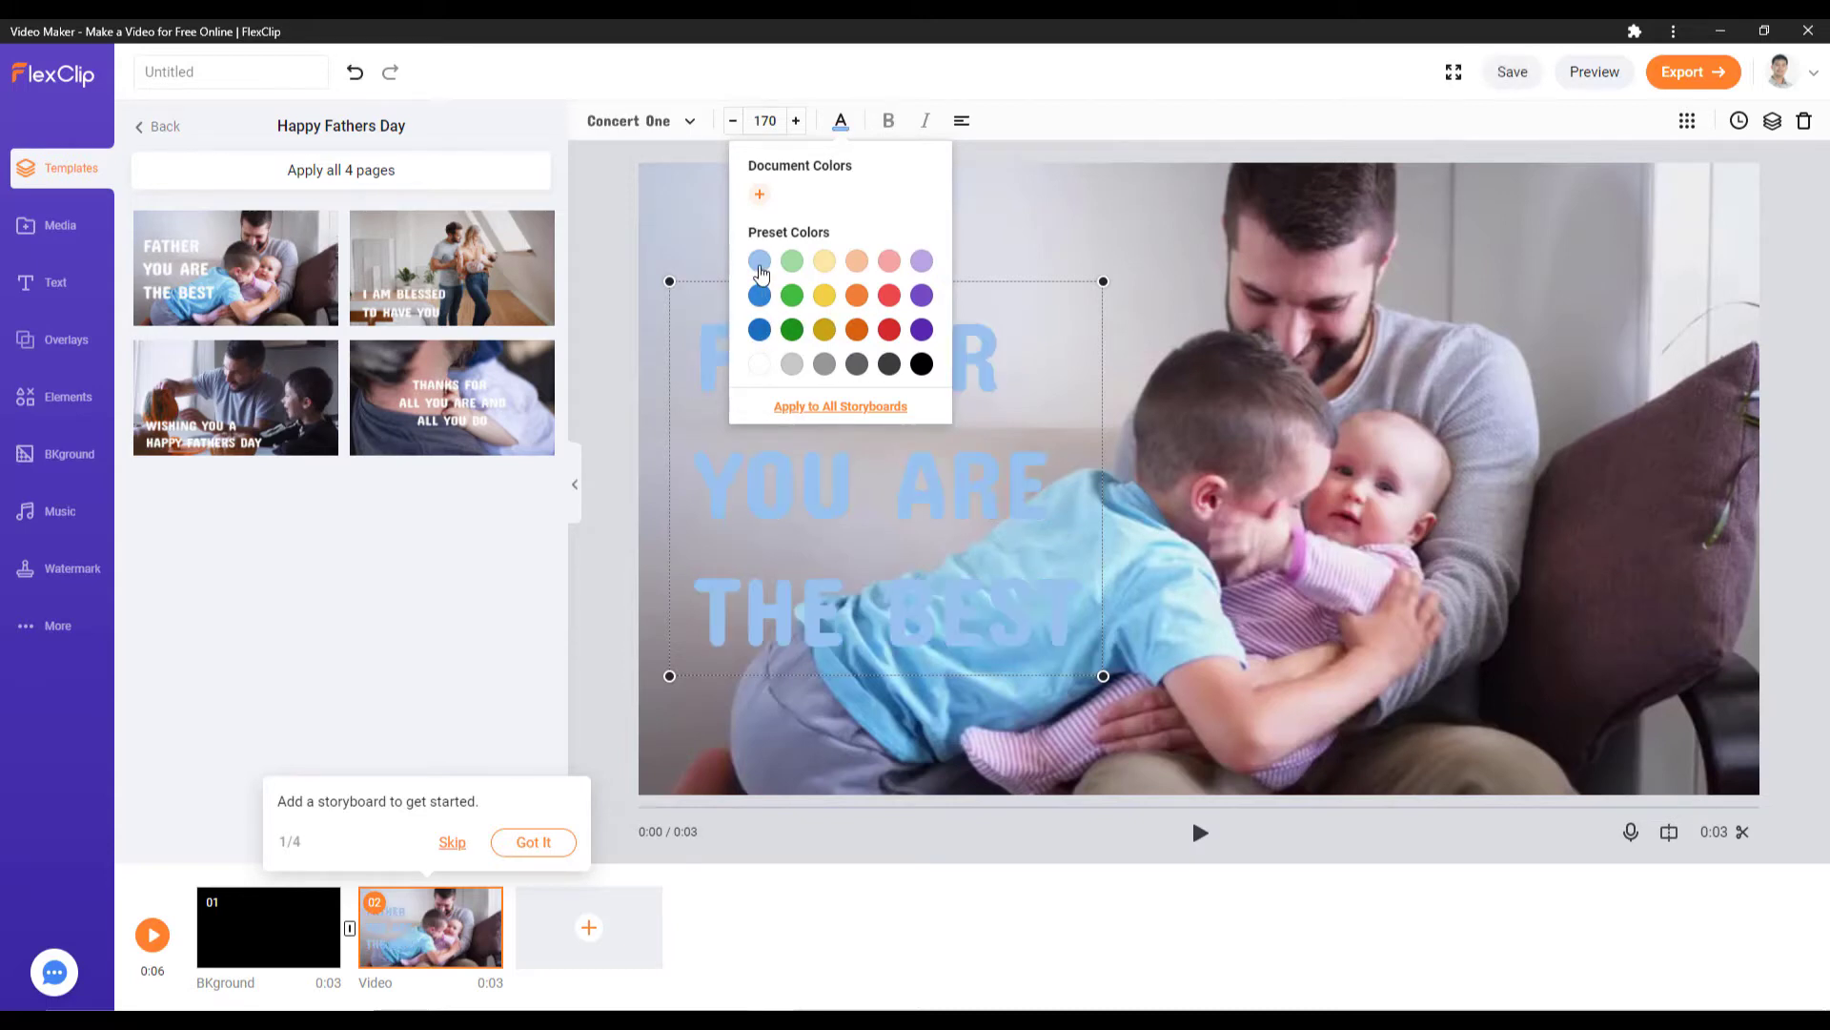
left_click(761, 367)
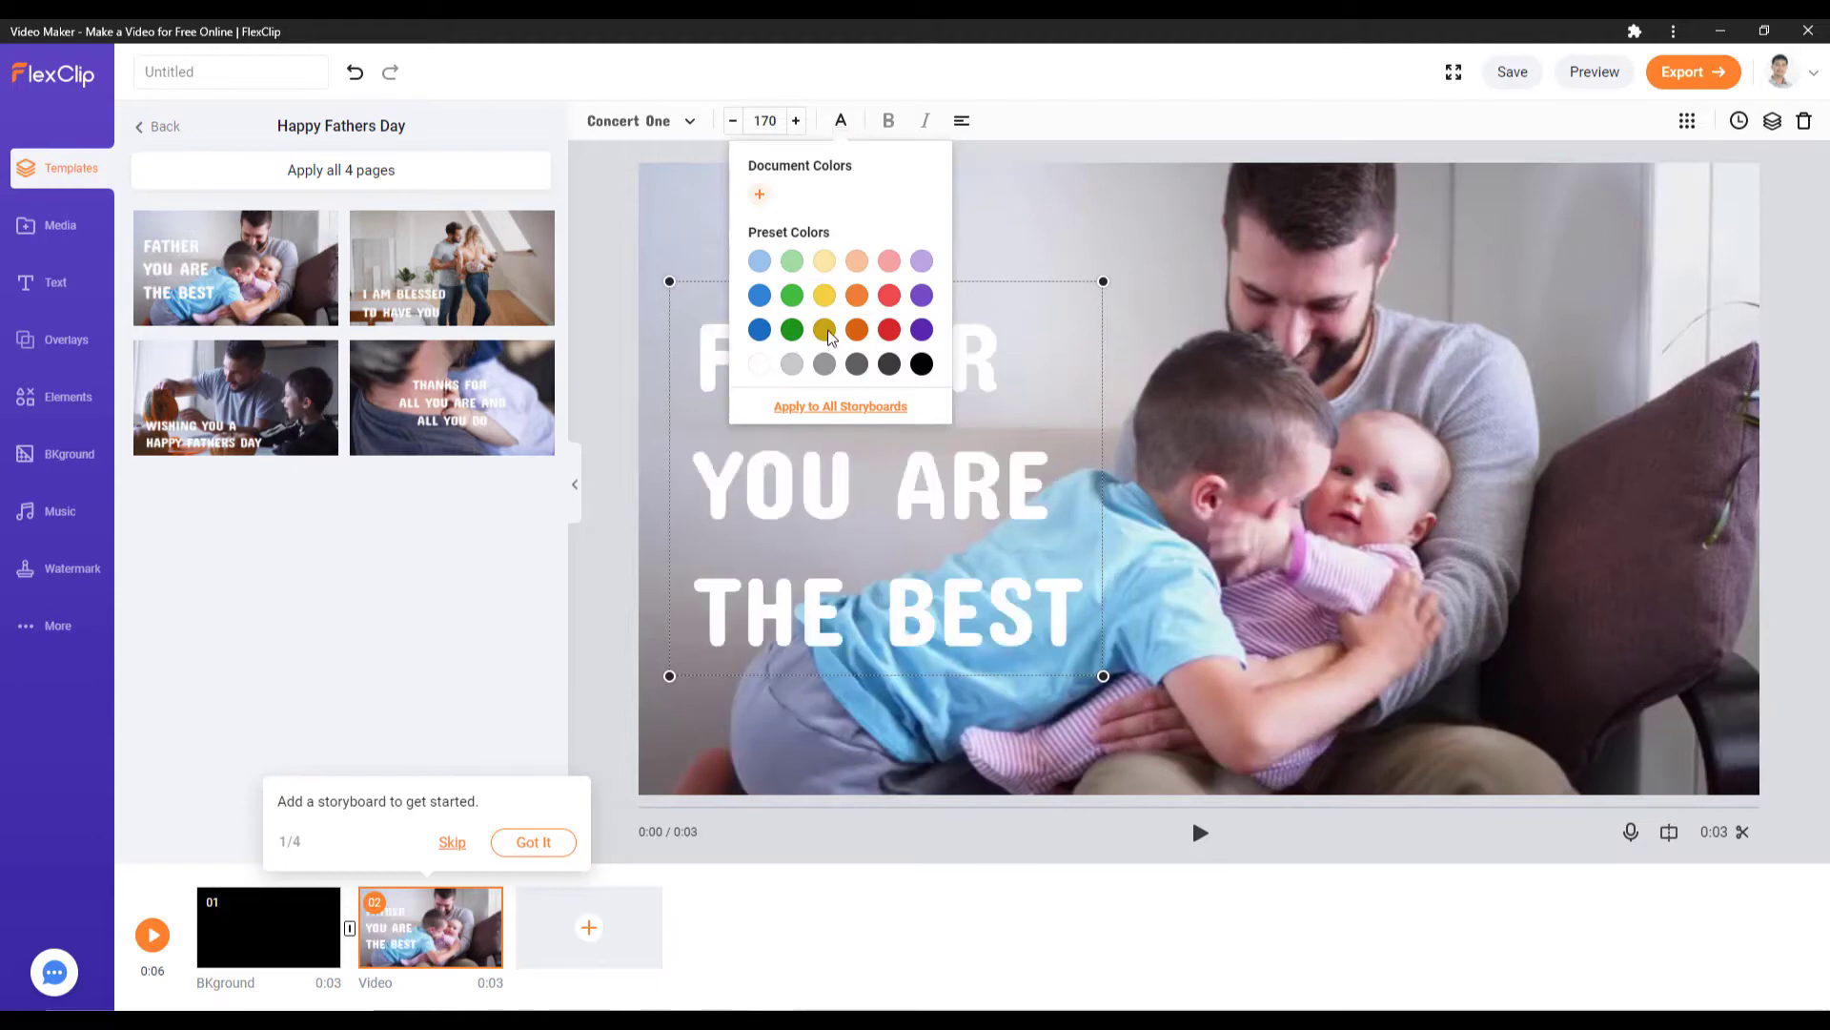
left_click(1006, 254)
left_click(1354, 282)
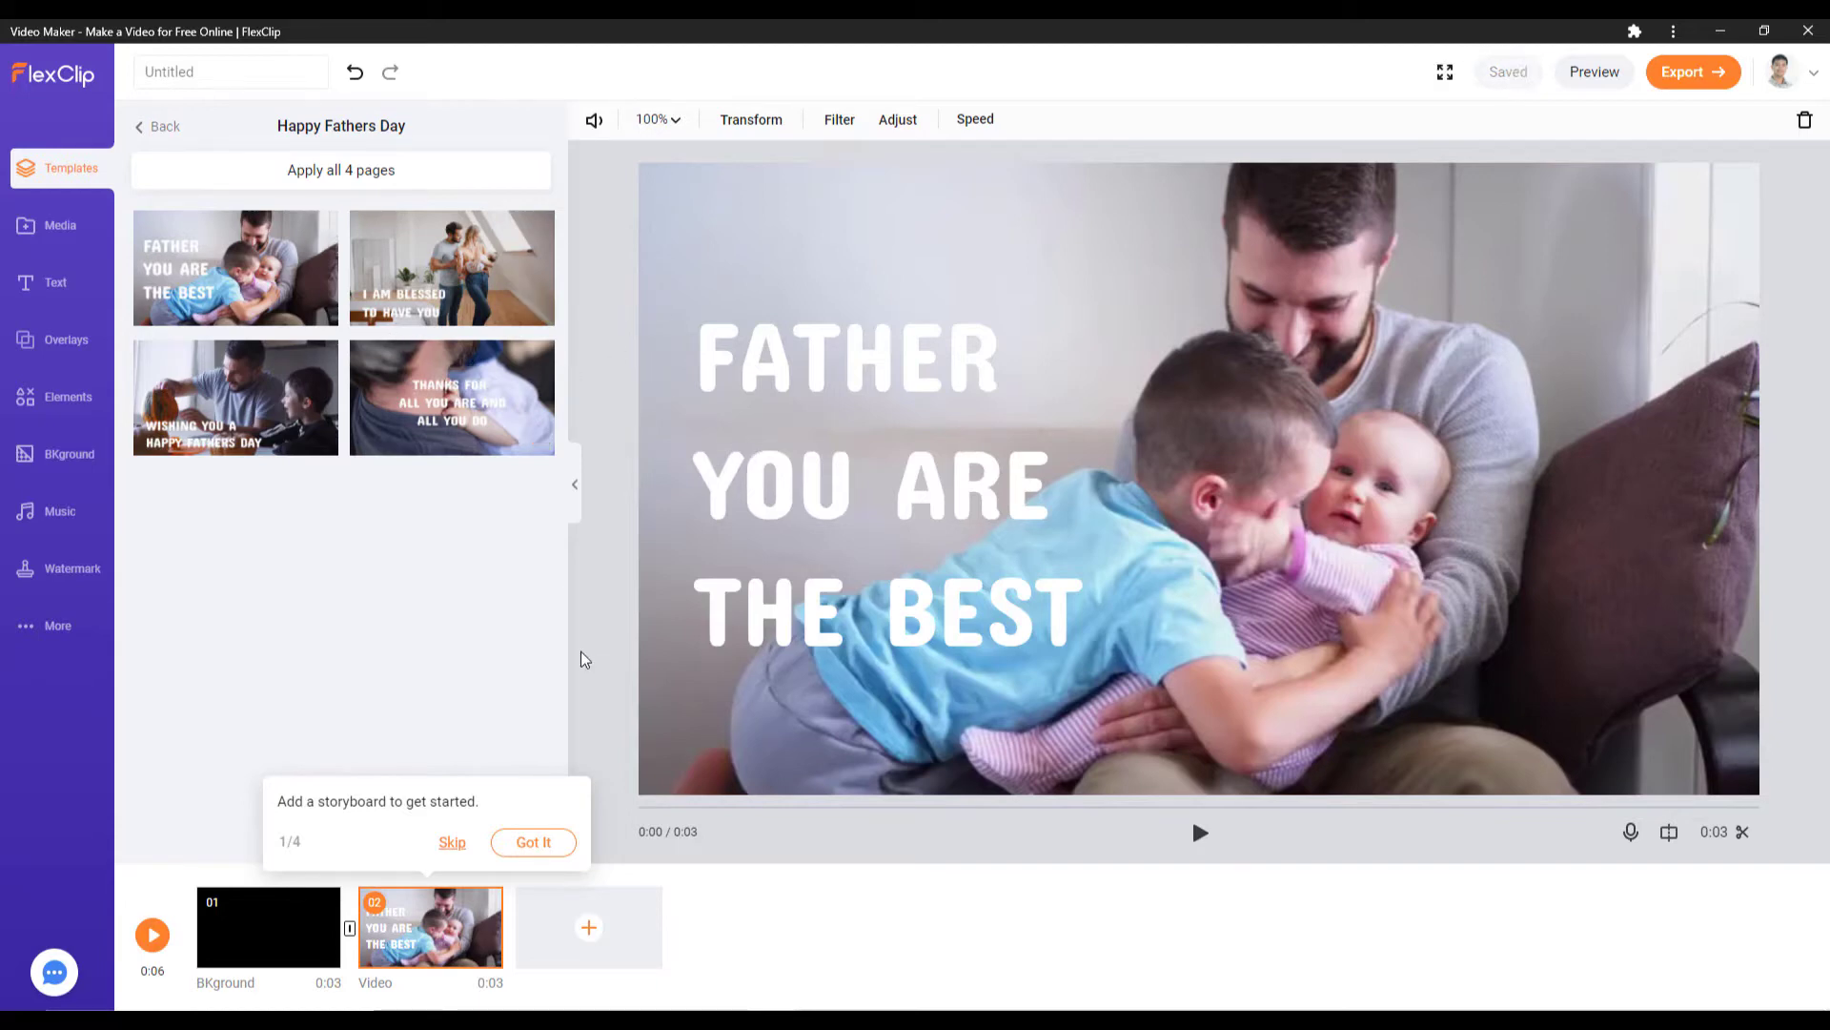
Step: Add a new background scene to the end of the storyboard, after the Happy Fathers Day page
mouse_move(650, 939)
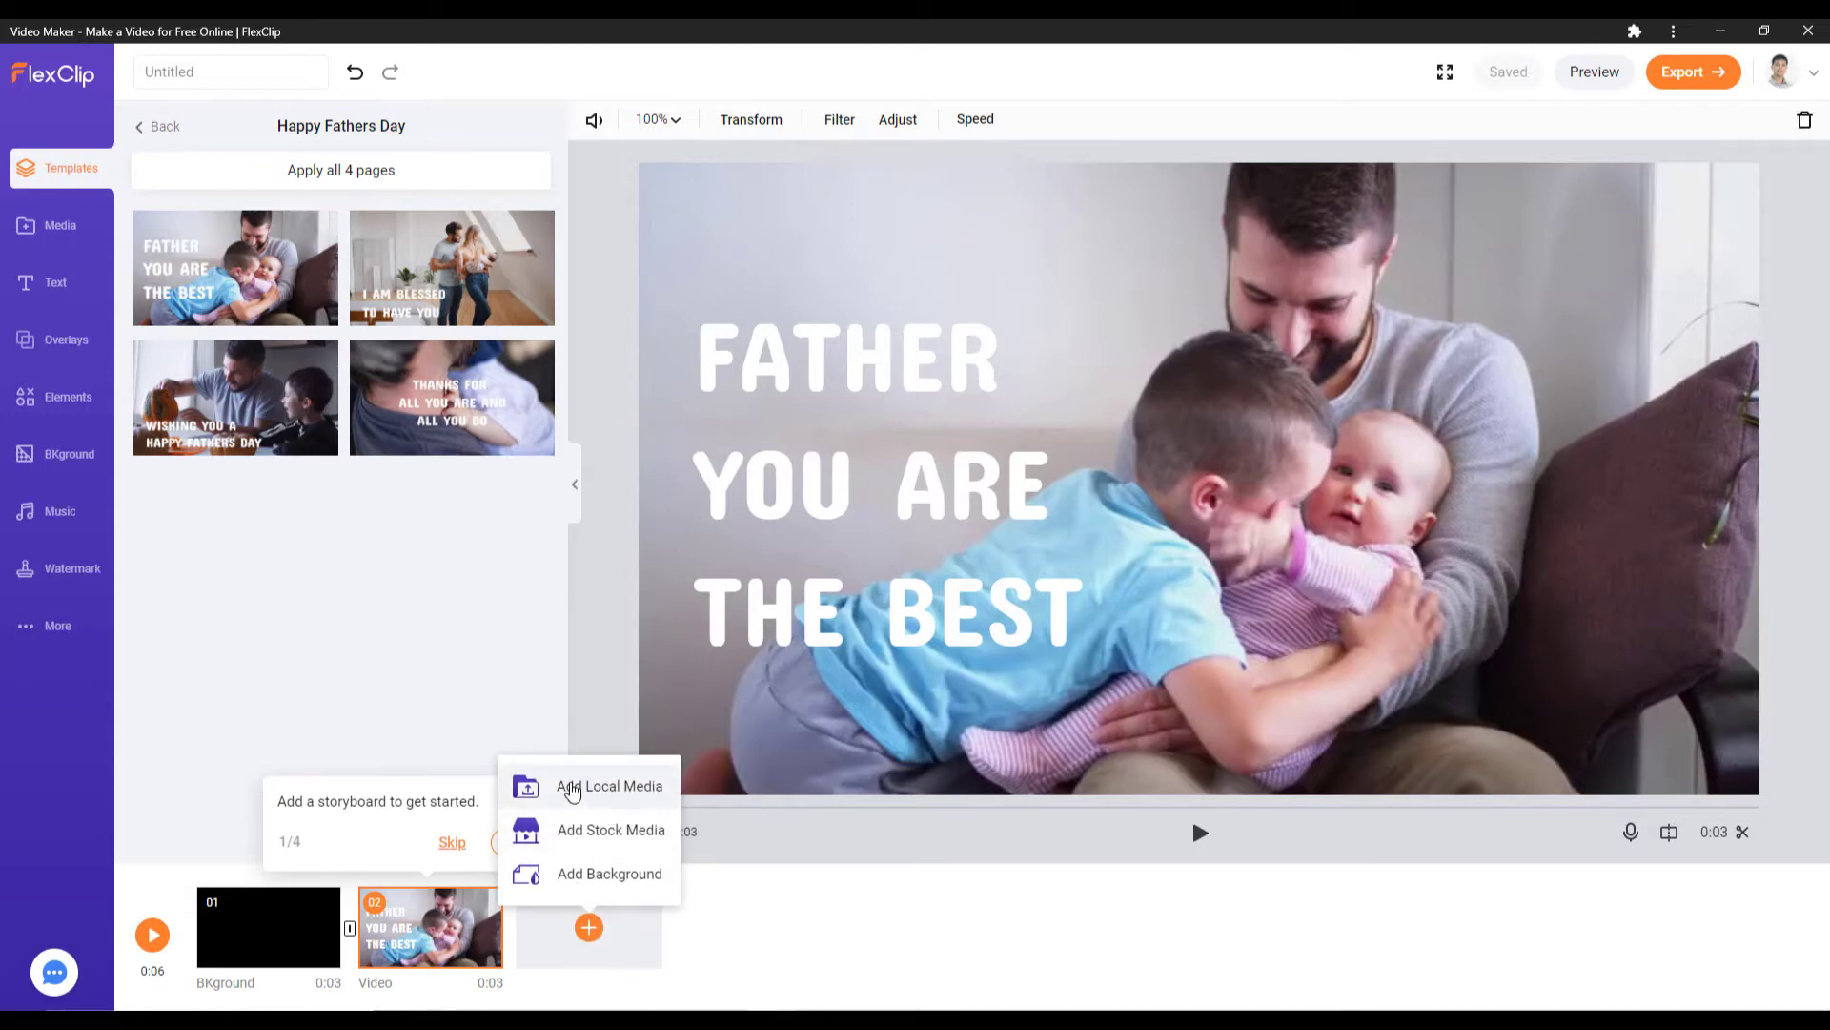
left_click(611, 883)
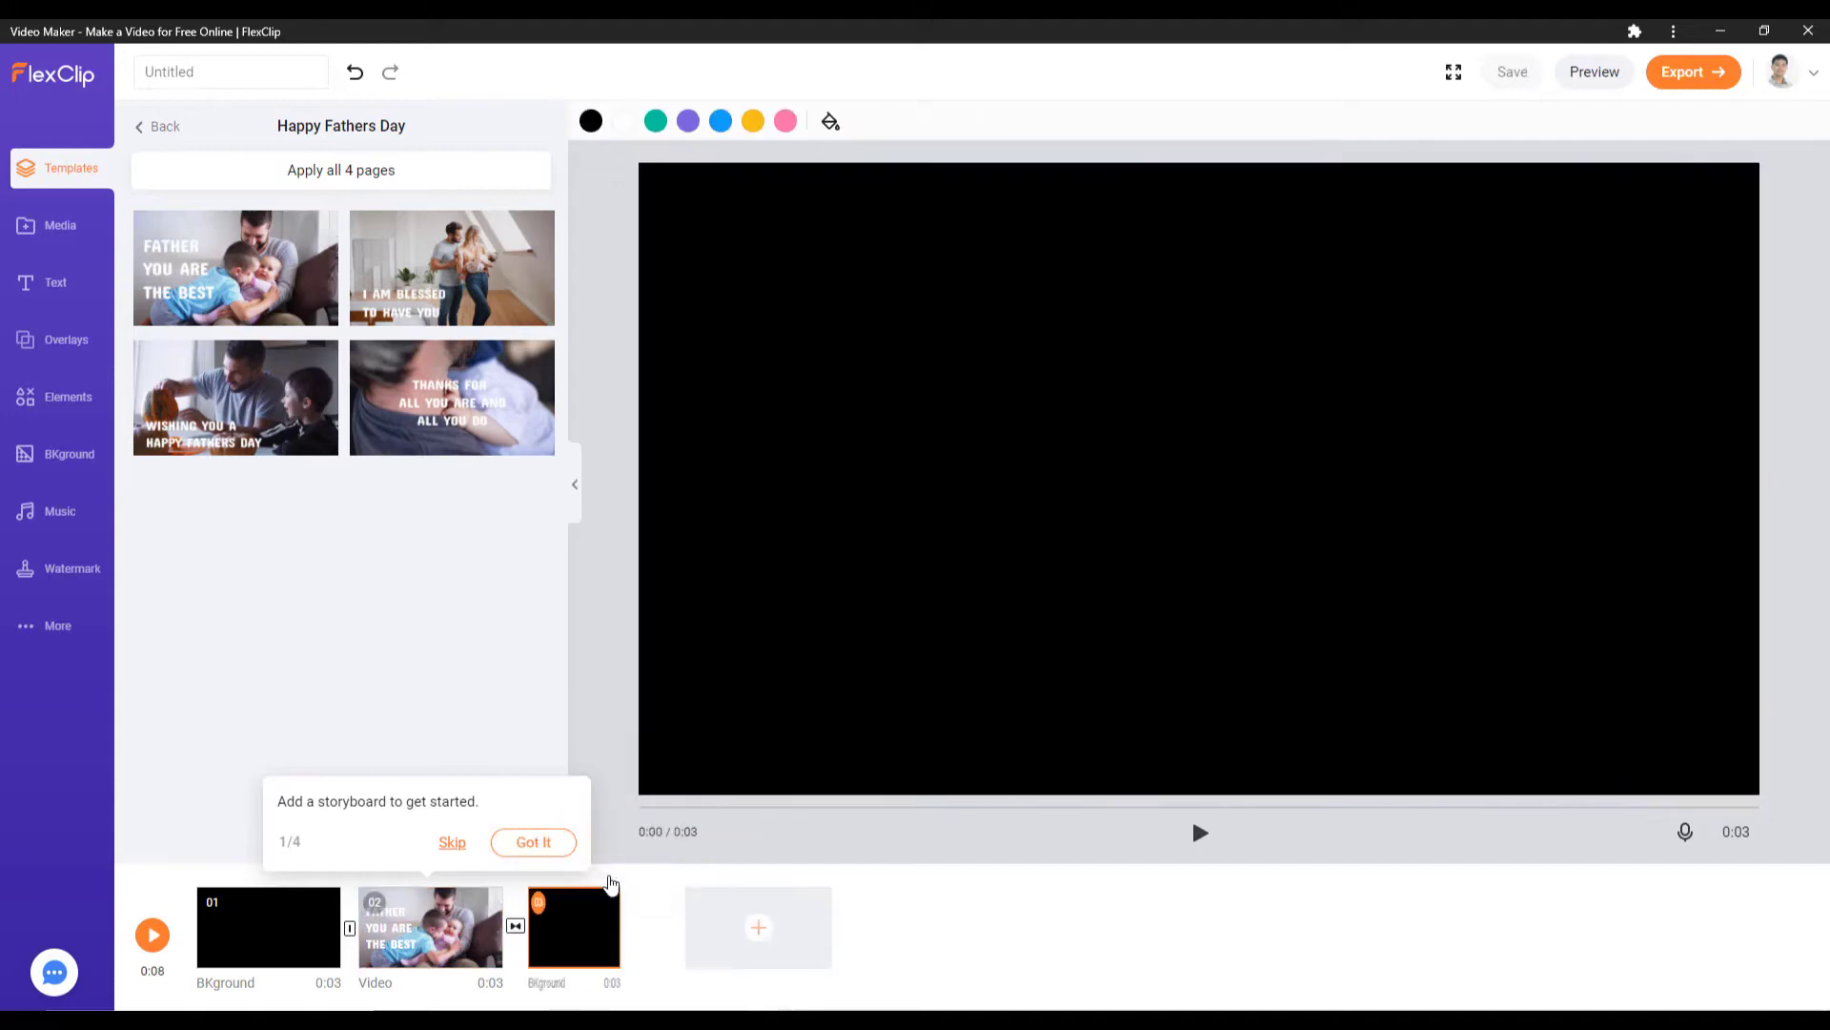
Step: Try teal, blue, yellow, pink and white preset colours on the third scene's background, and restore it to black
left_click(656, 124)
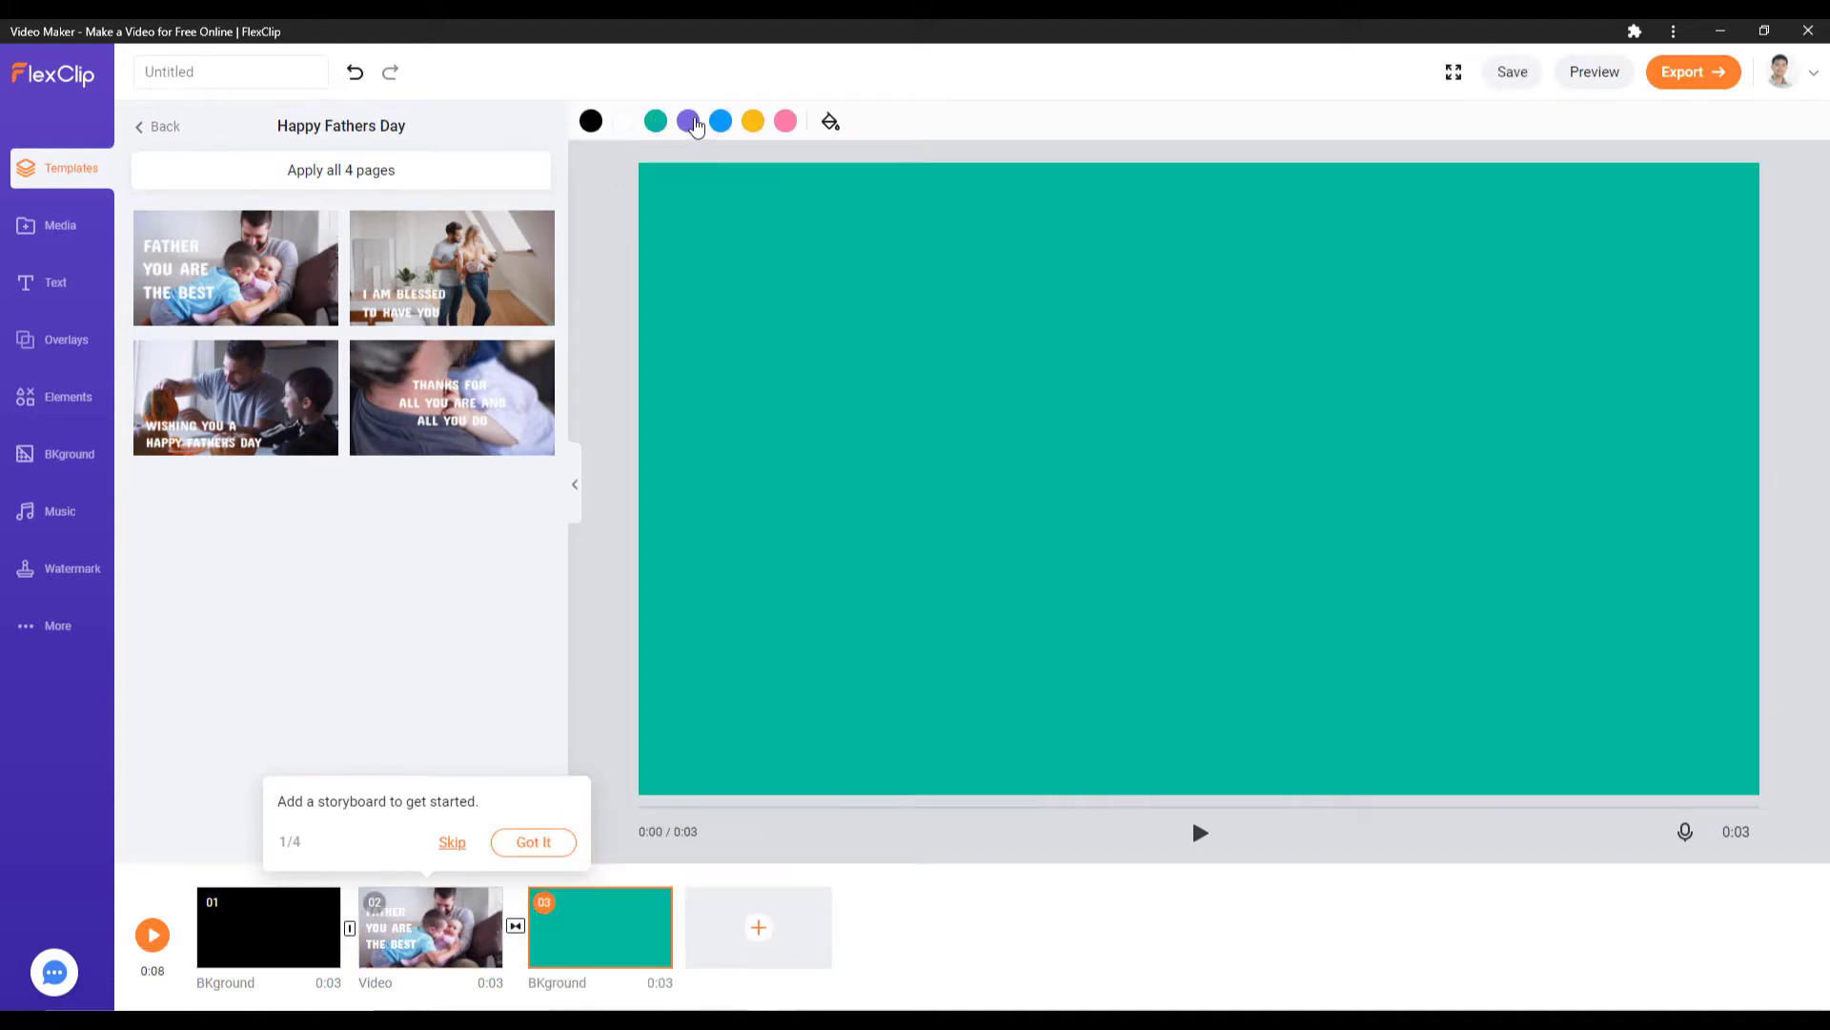
left_click(720, 123)
left_click(754, 123)
left_click(786, 124)
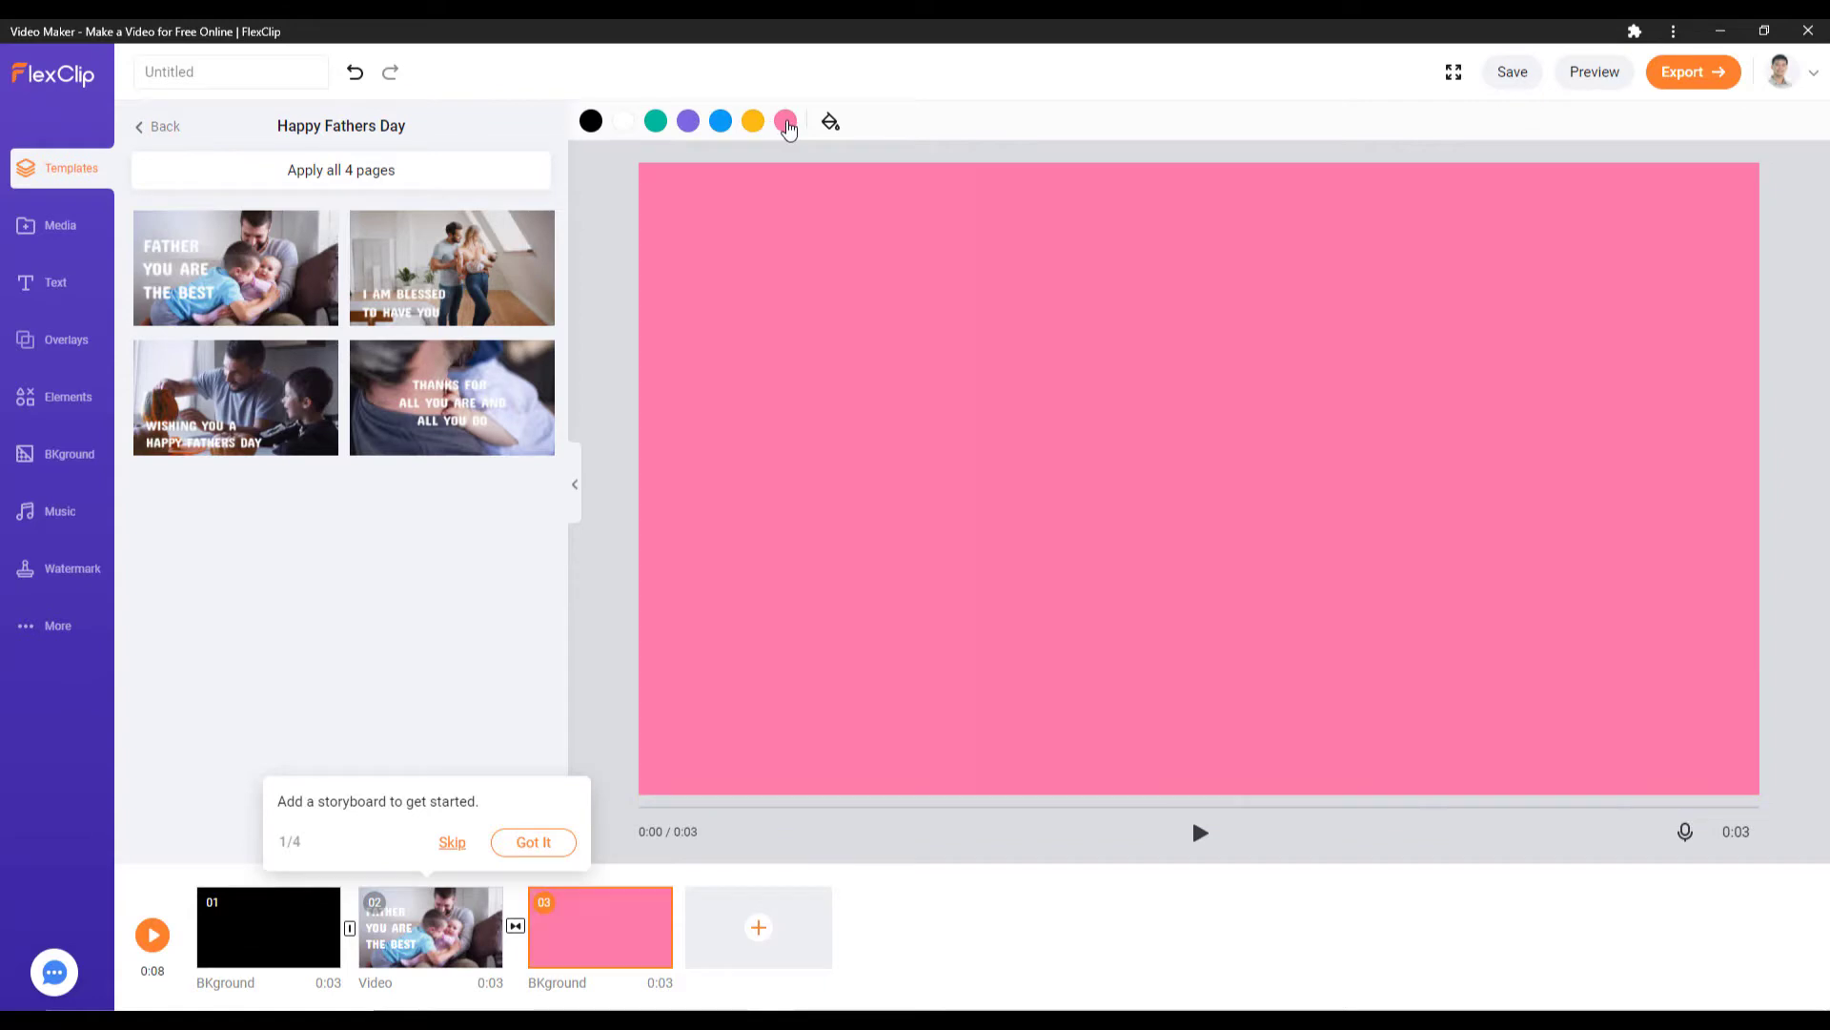
left_click(656, 121)
left_click(624, 121)
left_click(591, 121)
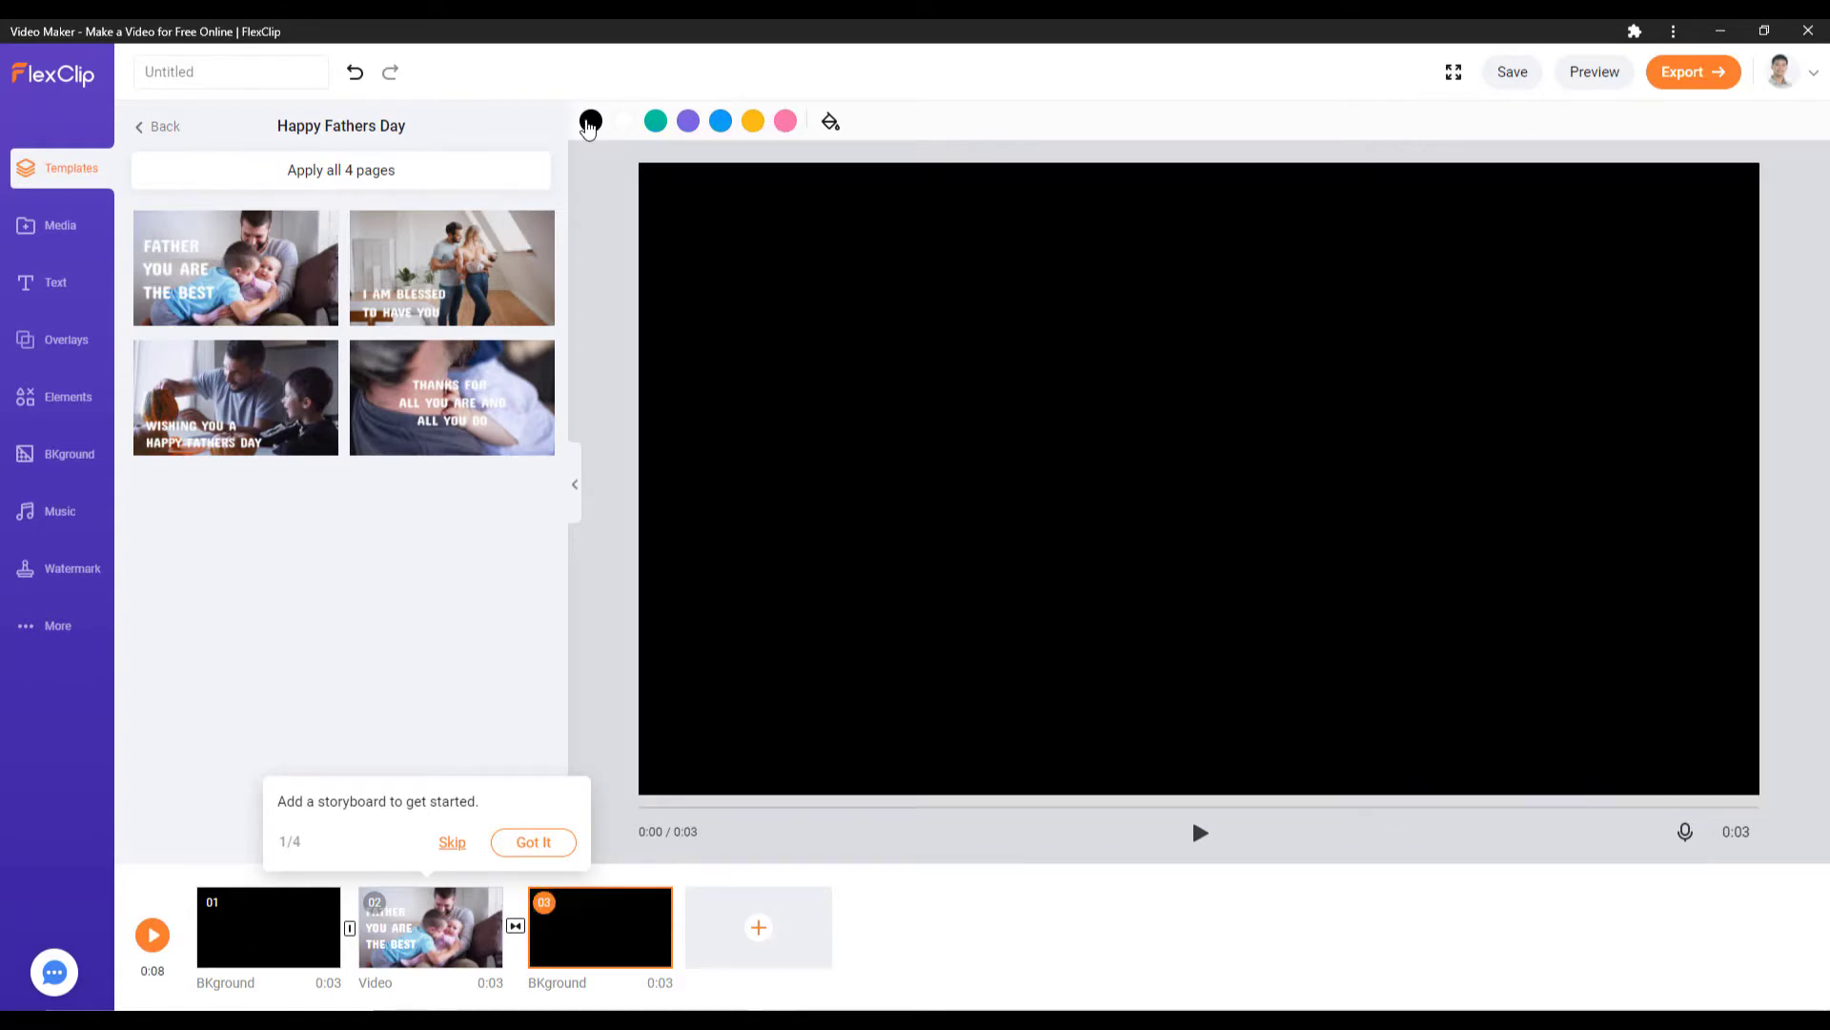
Step: Examine the stock background categories, from abstract and technology down to simple and cartoon backgrounds
left_click(84, 457)
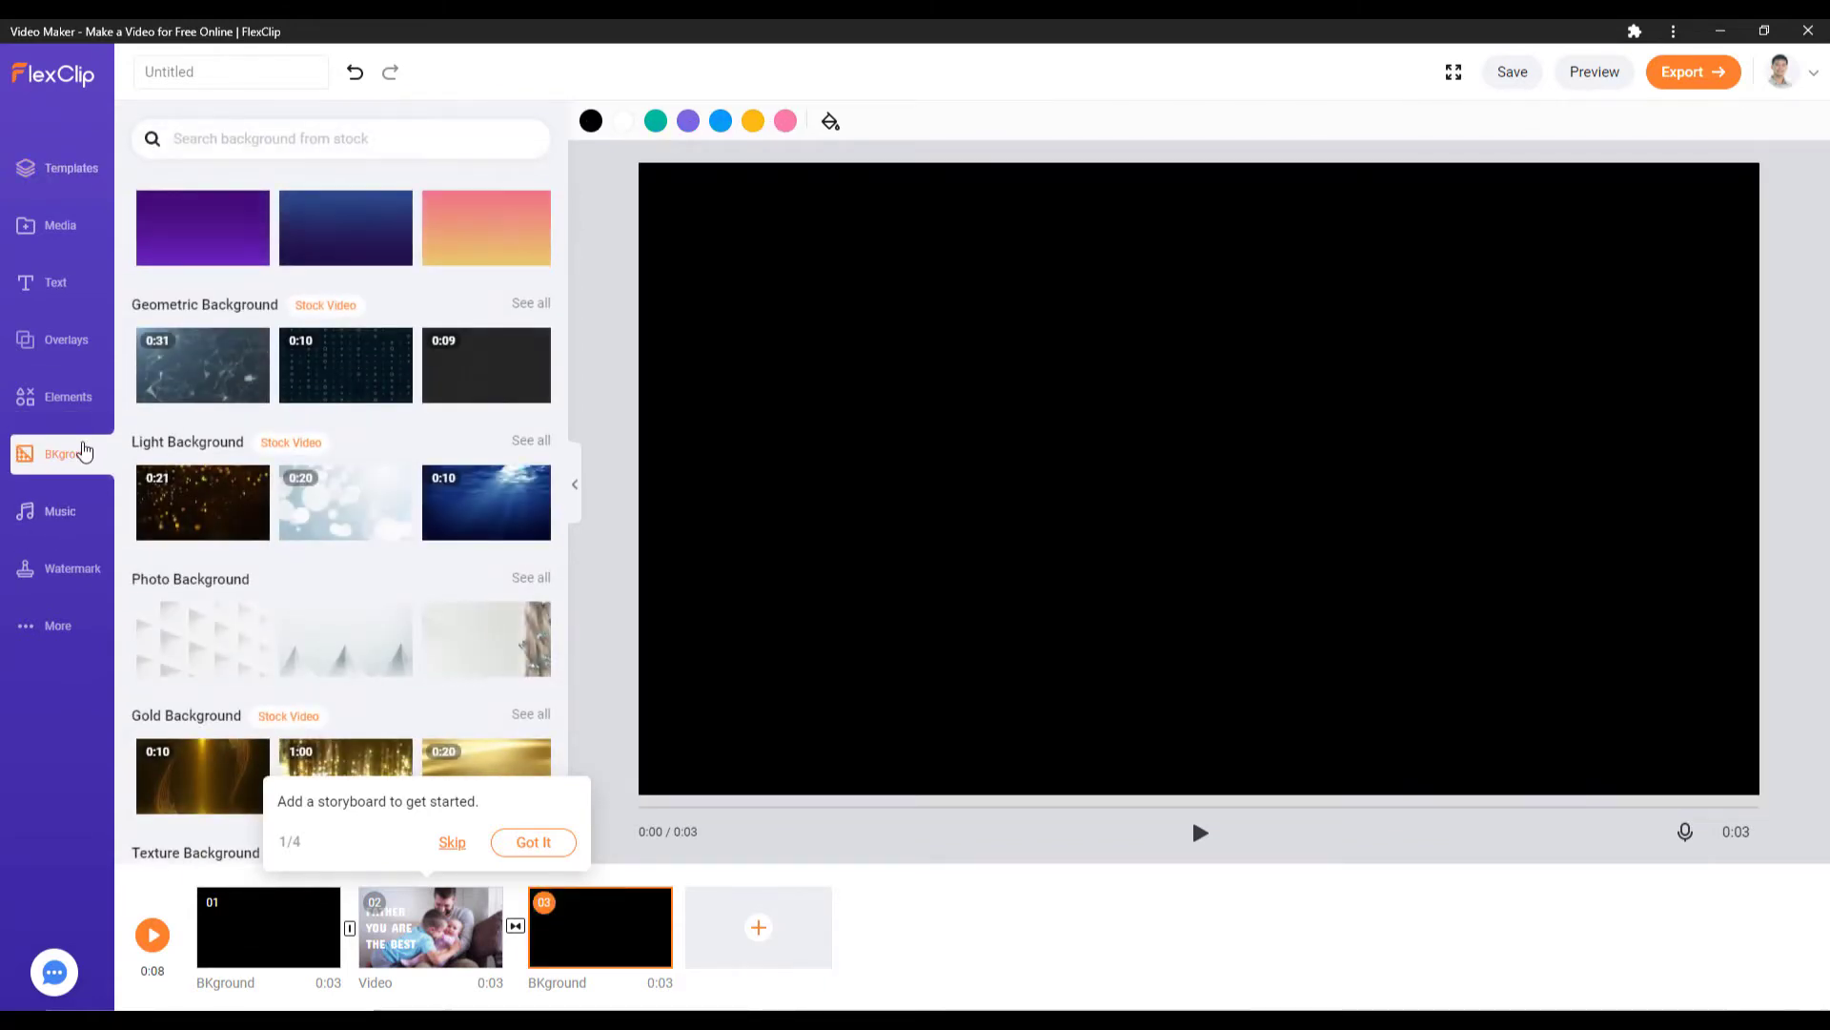
scroll(448, 477, "down", 2)
scroll(448, 477, "down", 10)
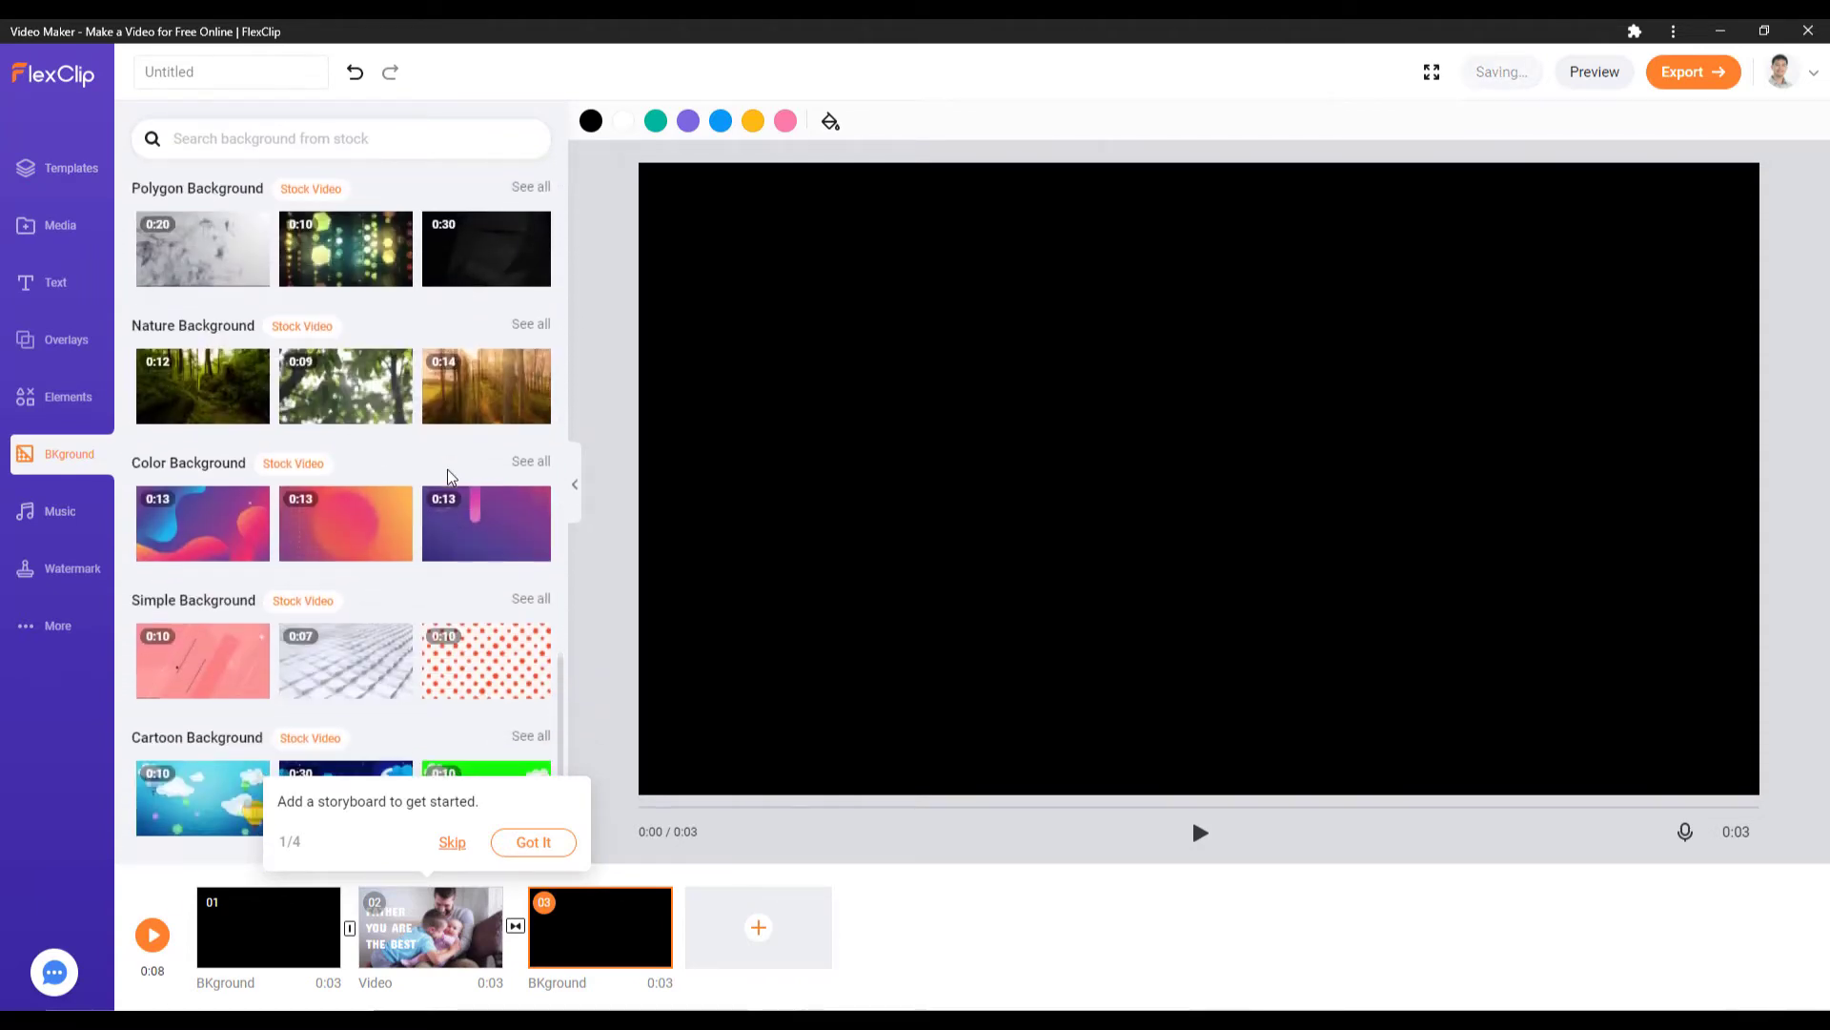
scroll(448, 469, "up", 8)
scroll(449, 478, "up", 5)
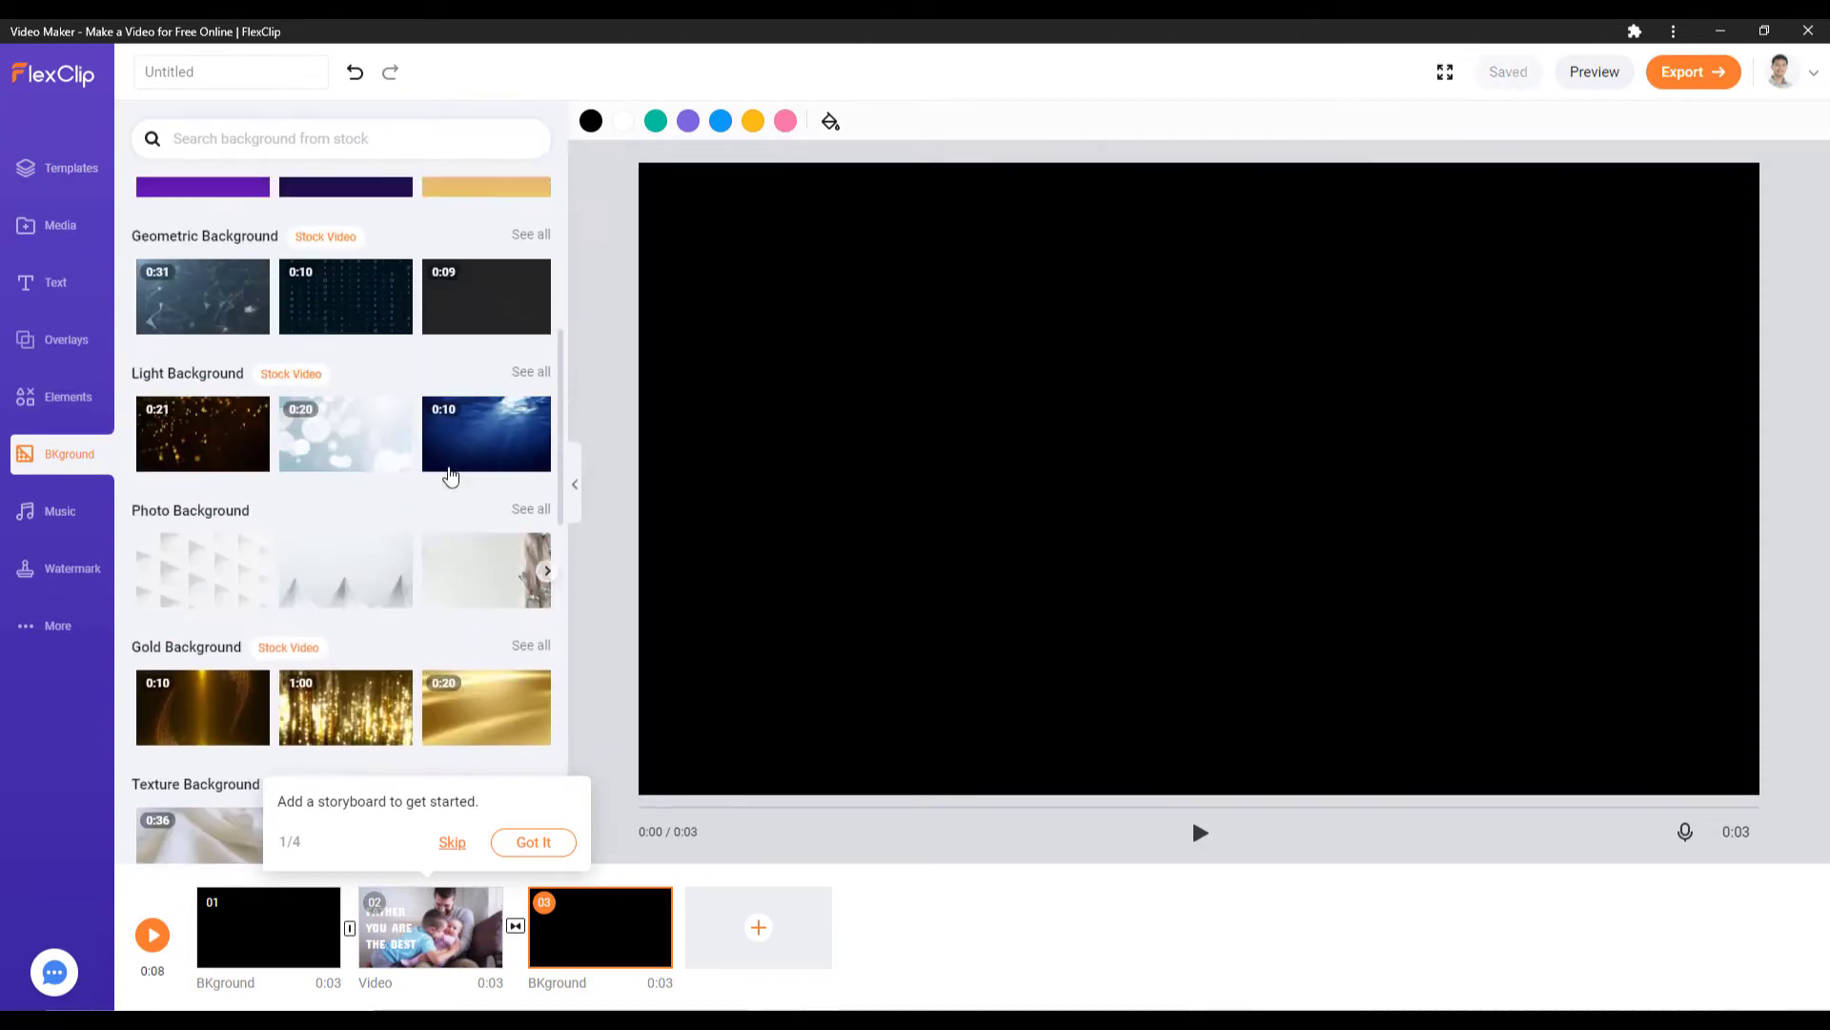
scroll(432, 481, "up", 2)
scroll(432, 481, "up", 2)
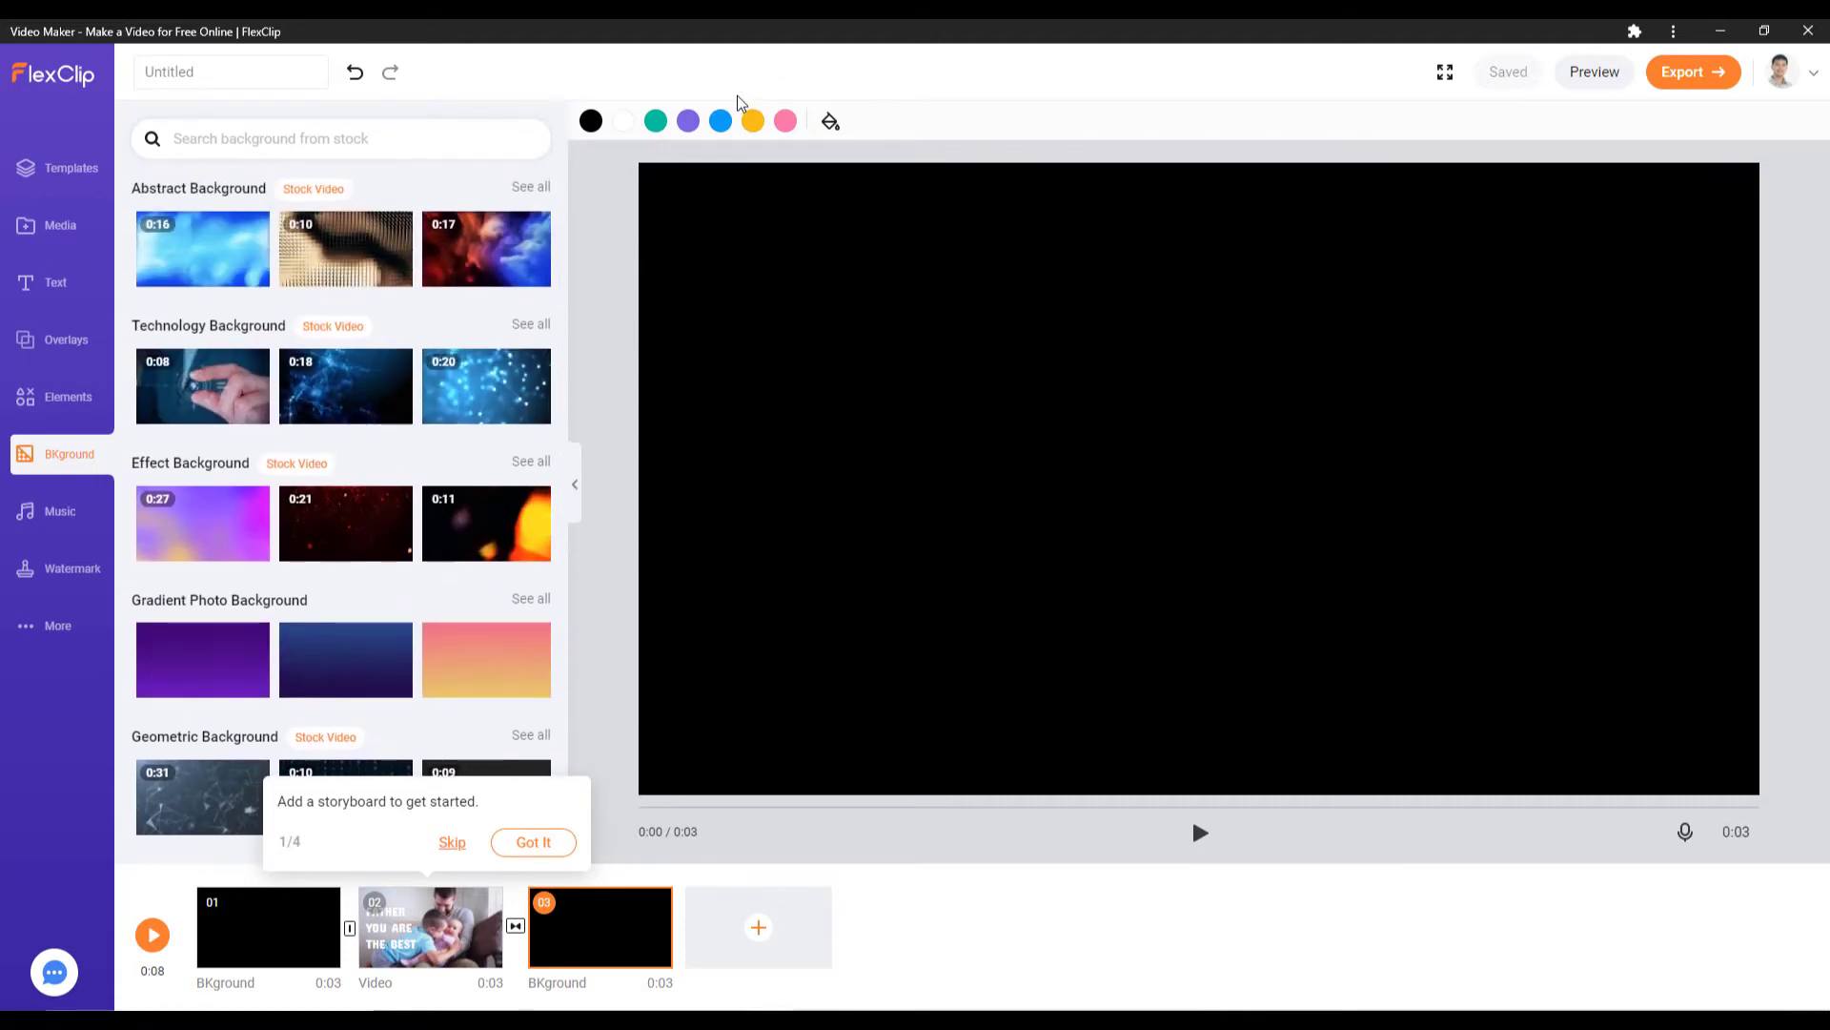
Step: Try teal as the third scene's background colour and browse the basic and dynamic text presets
left_click(658, 122)
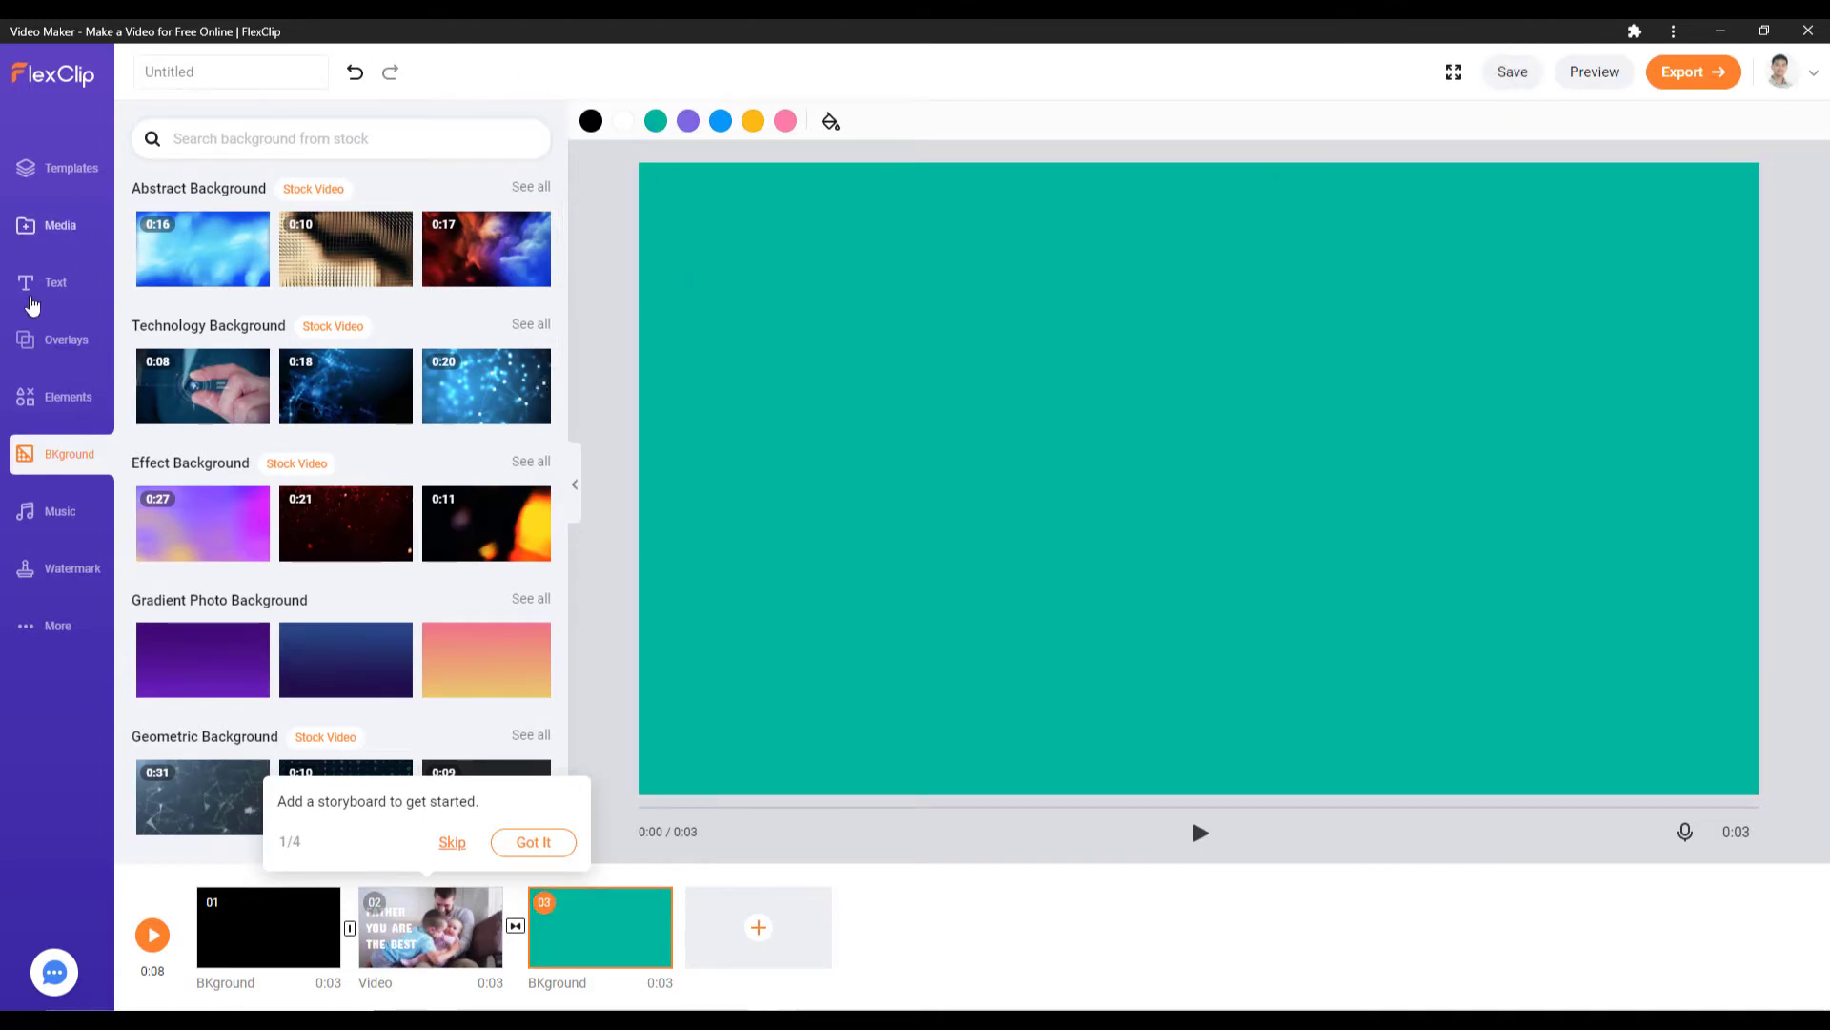
left_click(60, 283)
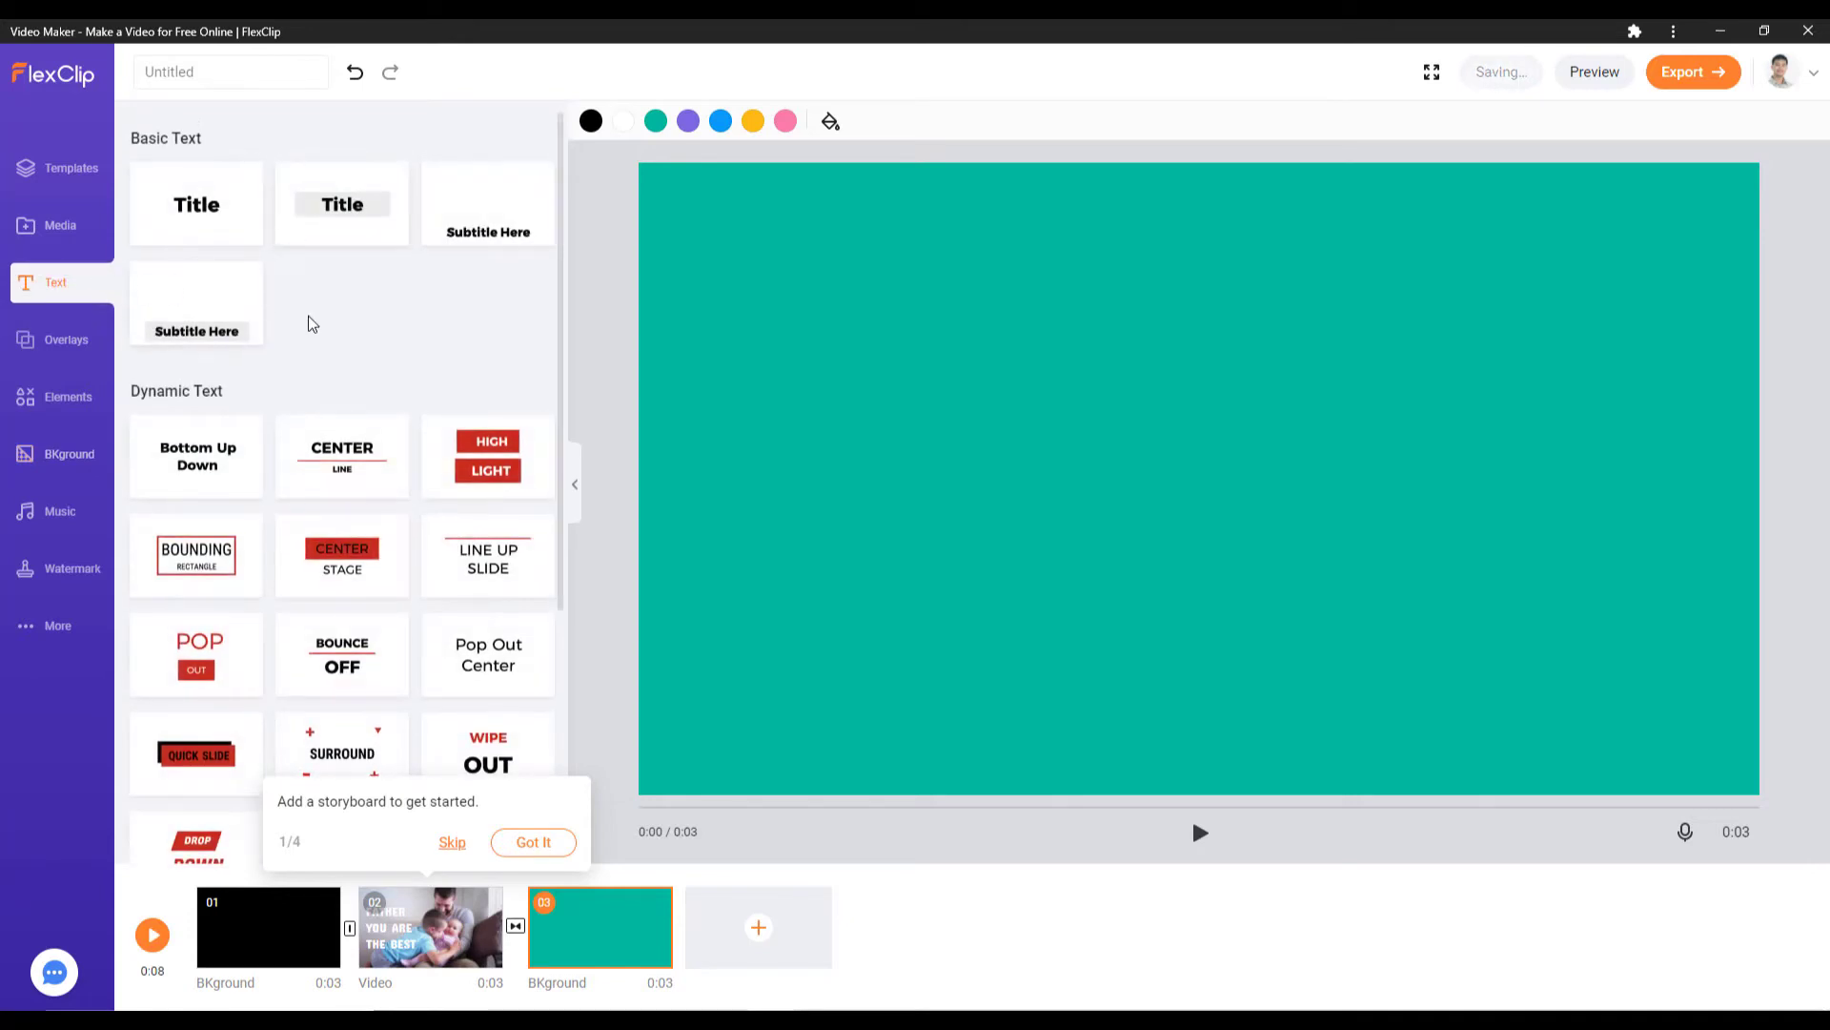
scroll(307, 316, "down", 4)
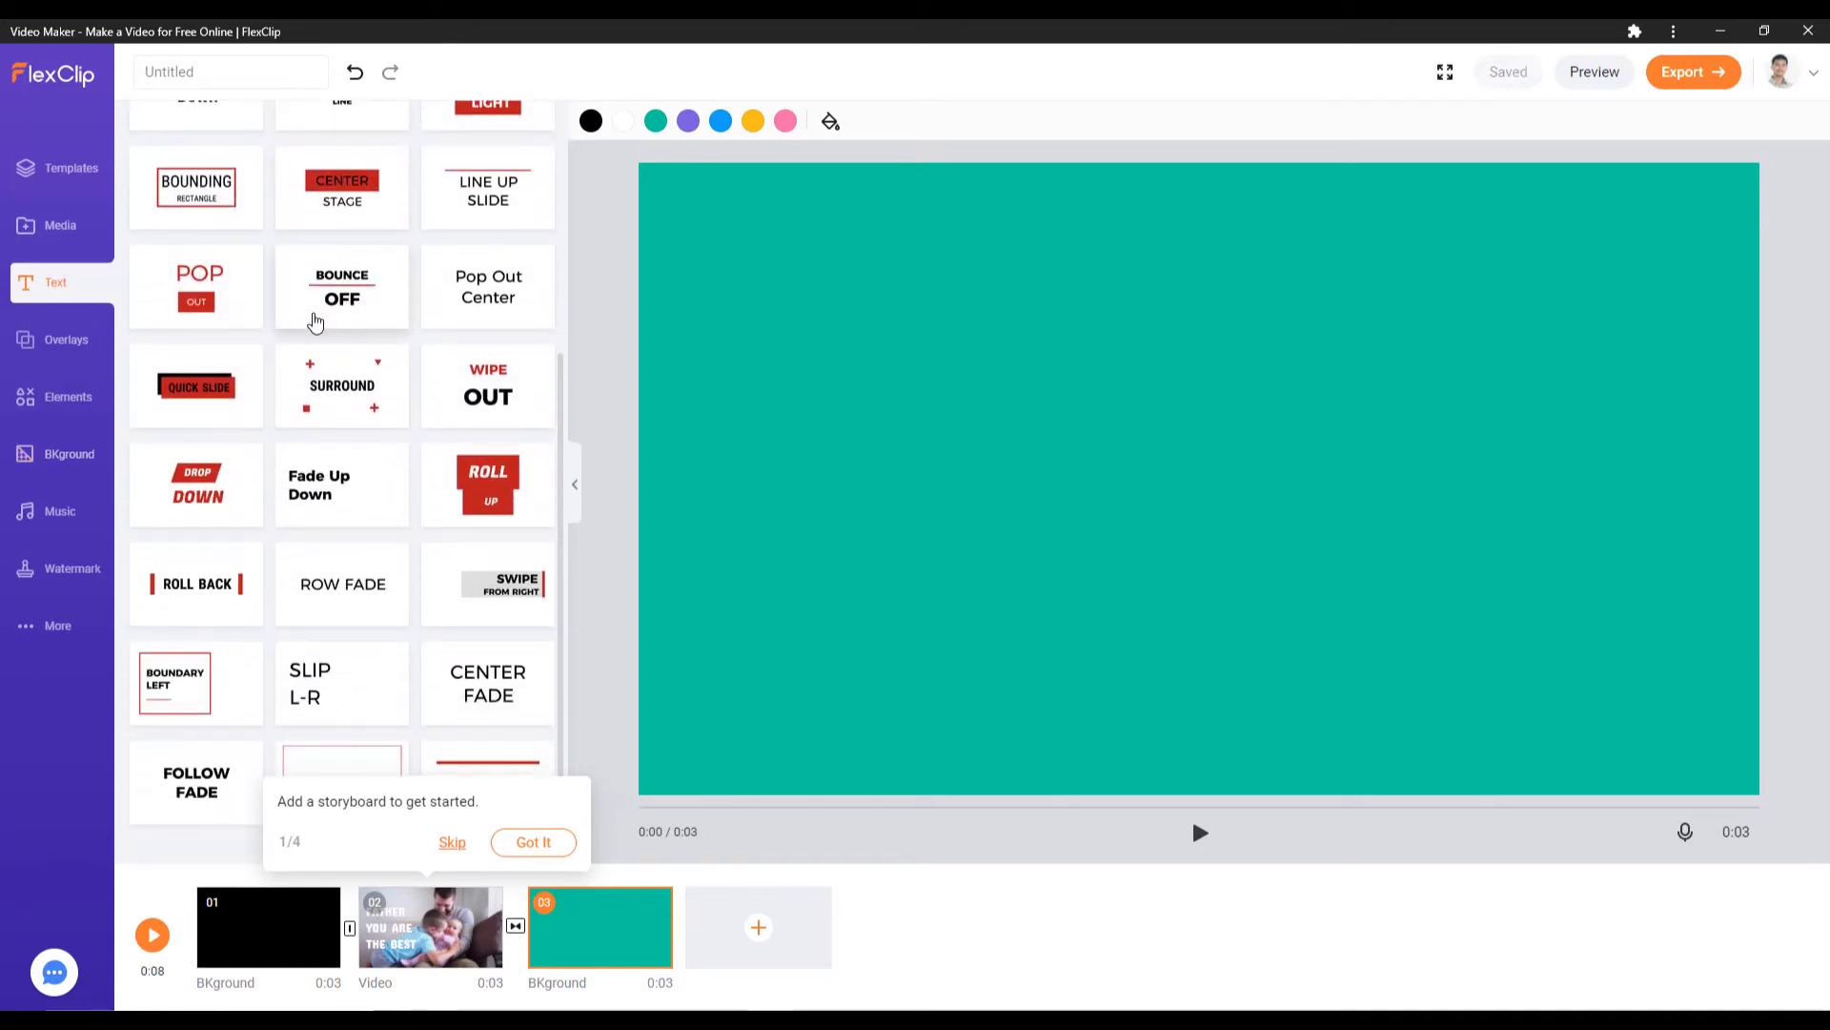
scroll(315, 322, "up", 4)
scroll(318, 321, "down", 2)
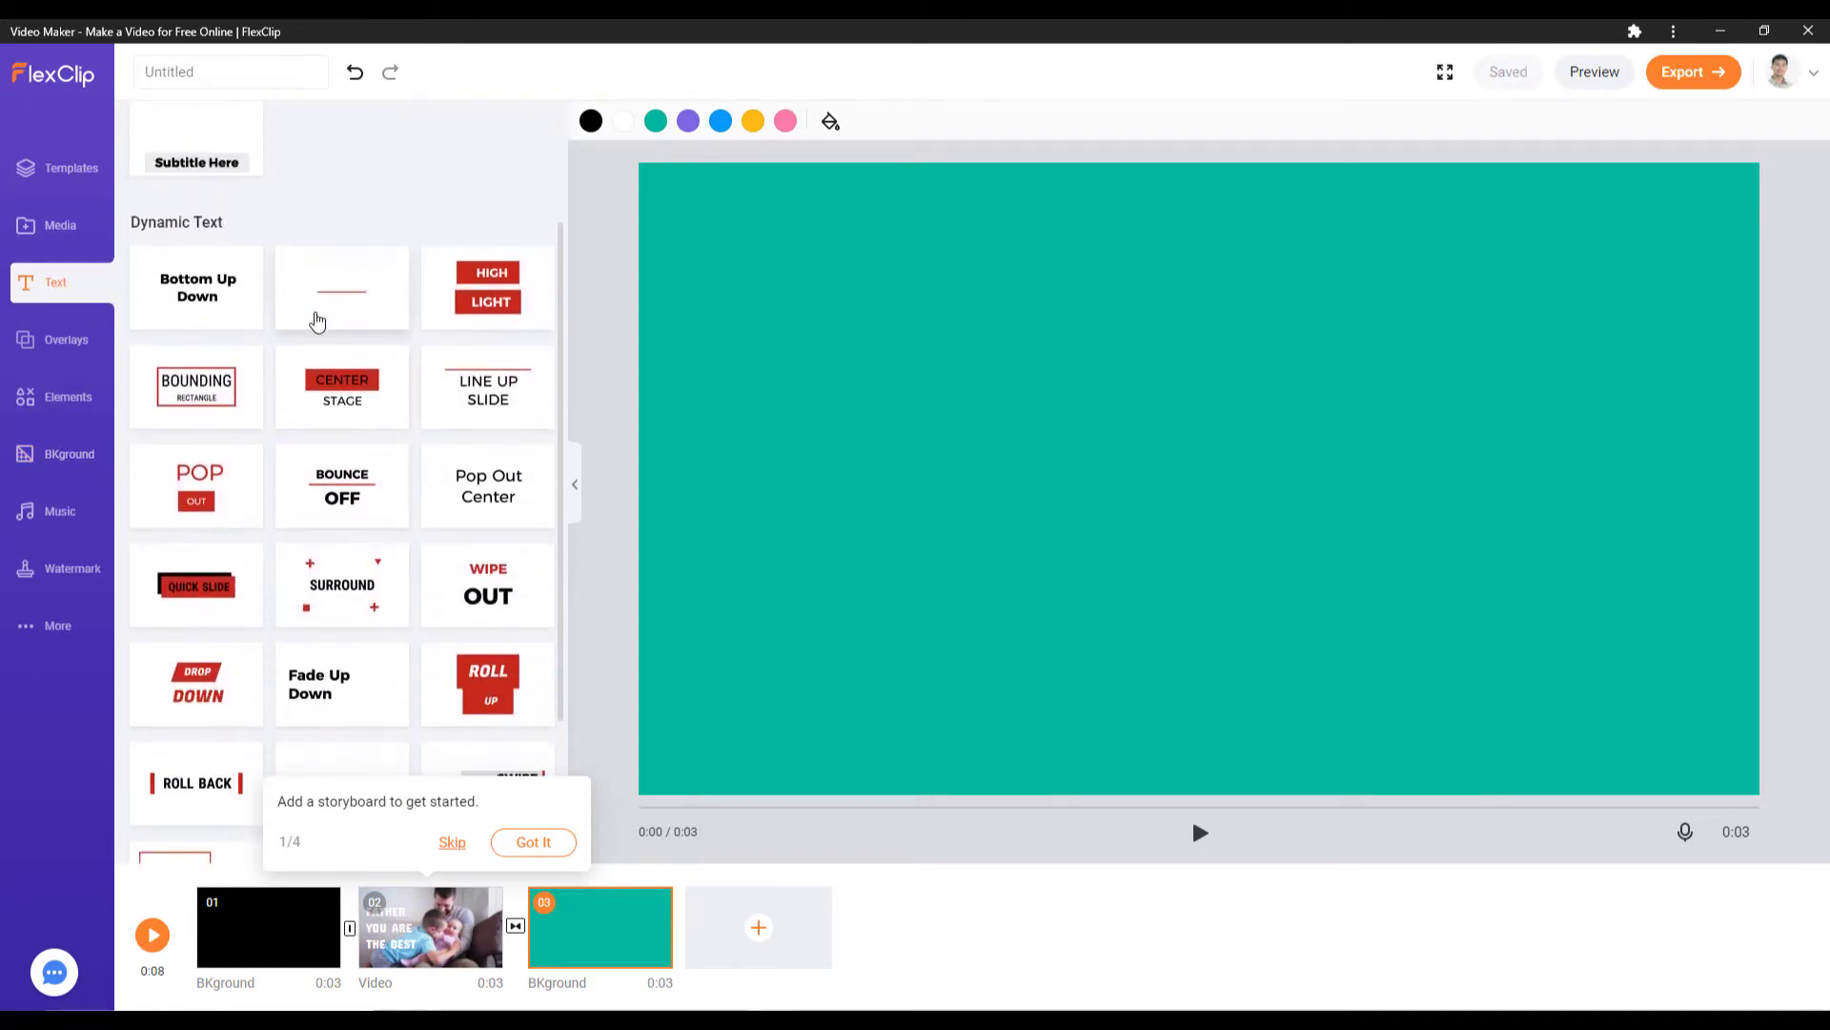
scroll(318, 321, "down", 2)
scroll(314, 315, "up", 4)
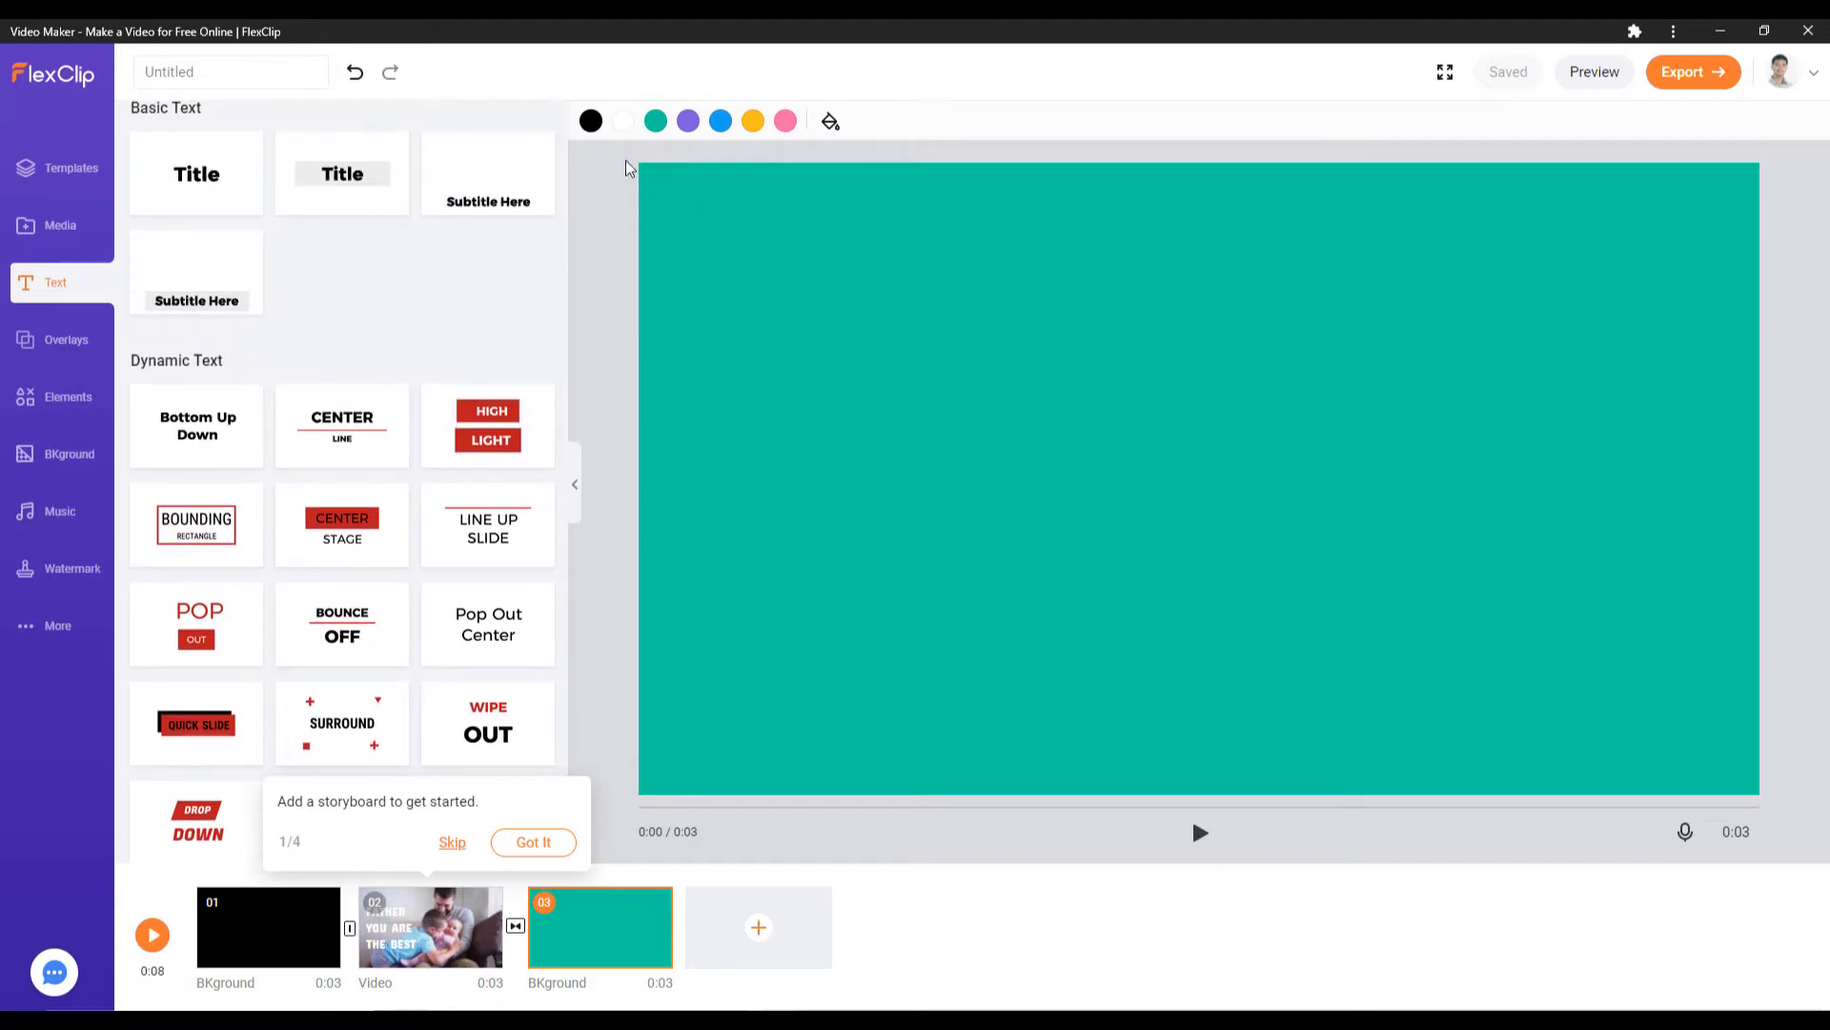
Step: Set the third scene's background to white and add the Center Line dynamic text to it
left_click(621, 122)
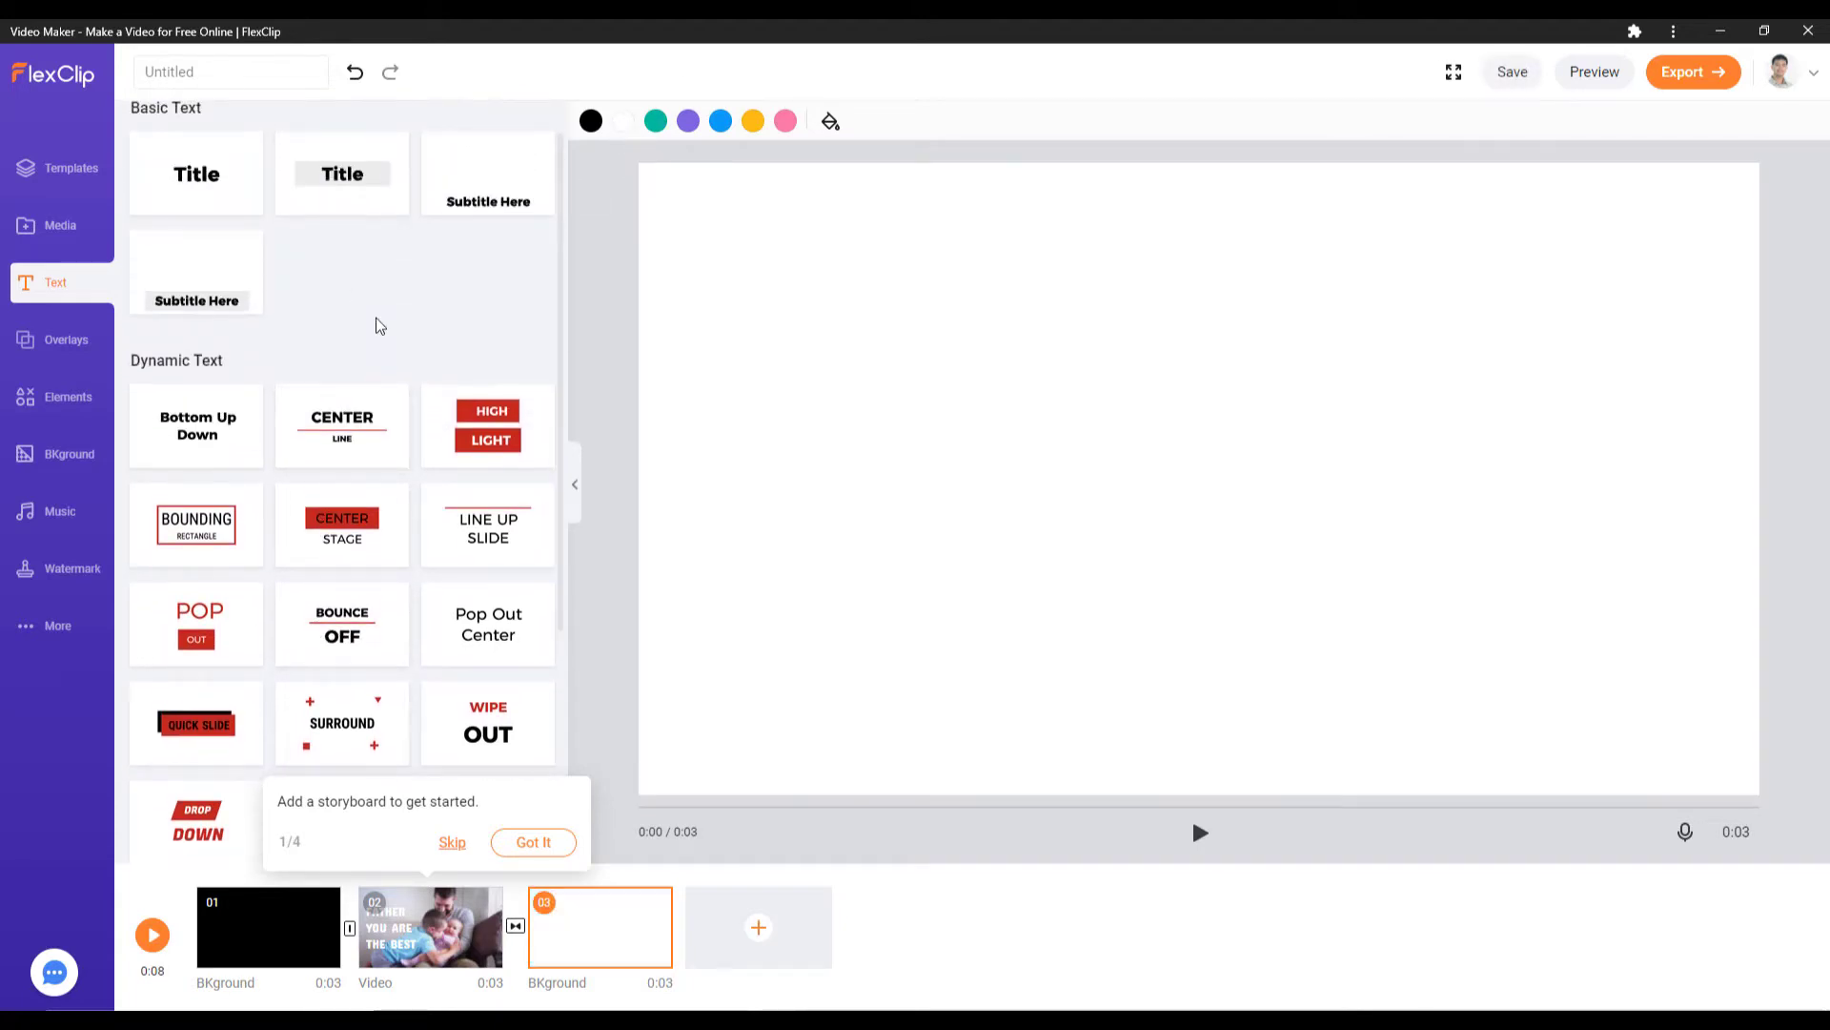
scroll(432, 382, "down", 2)
scroll(442, 324, "up", 2)
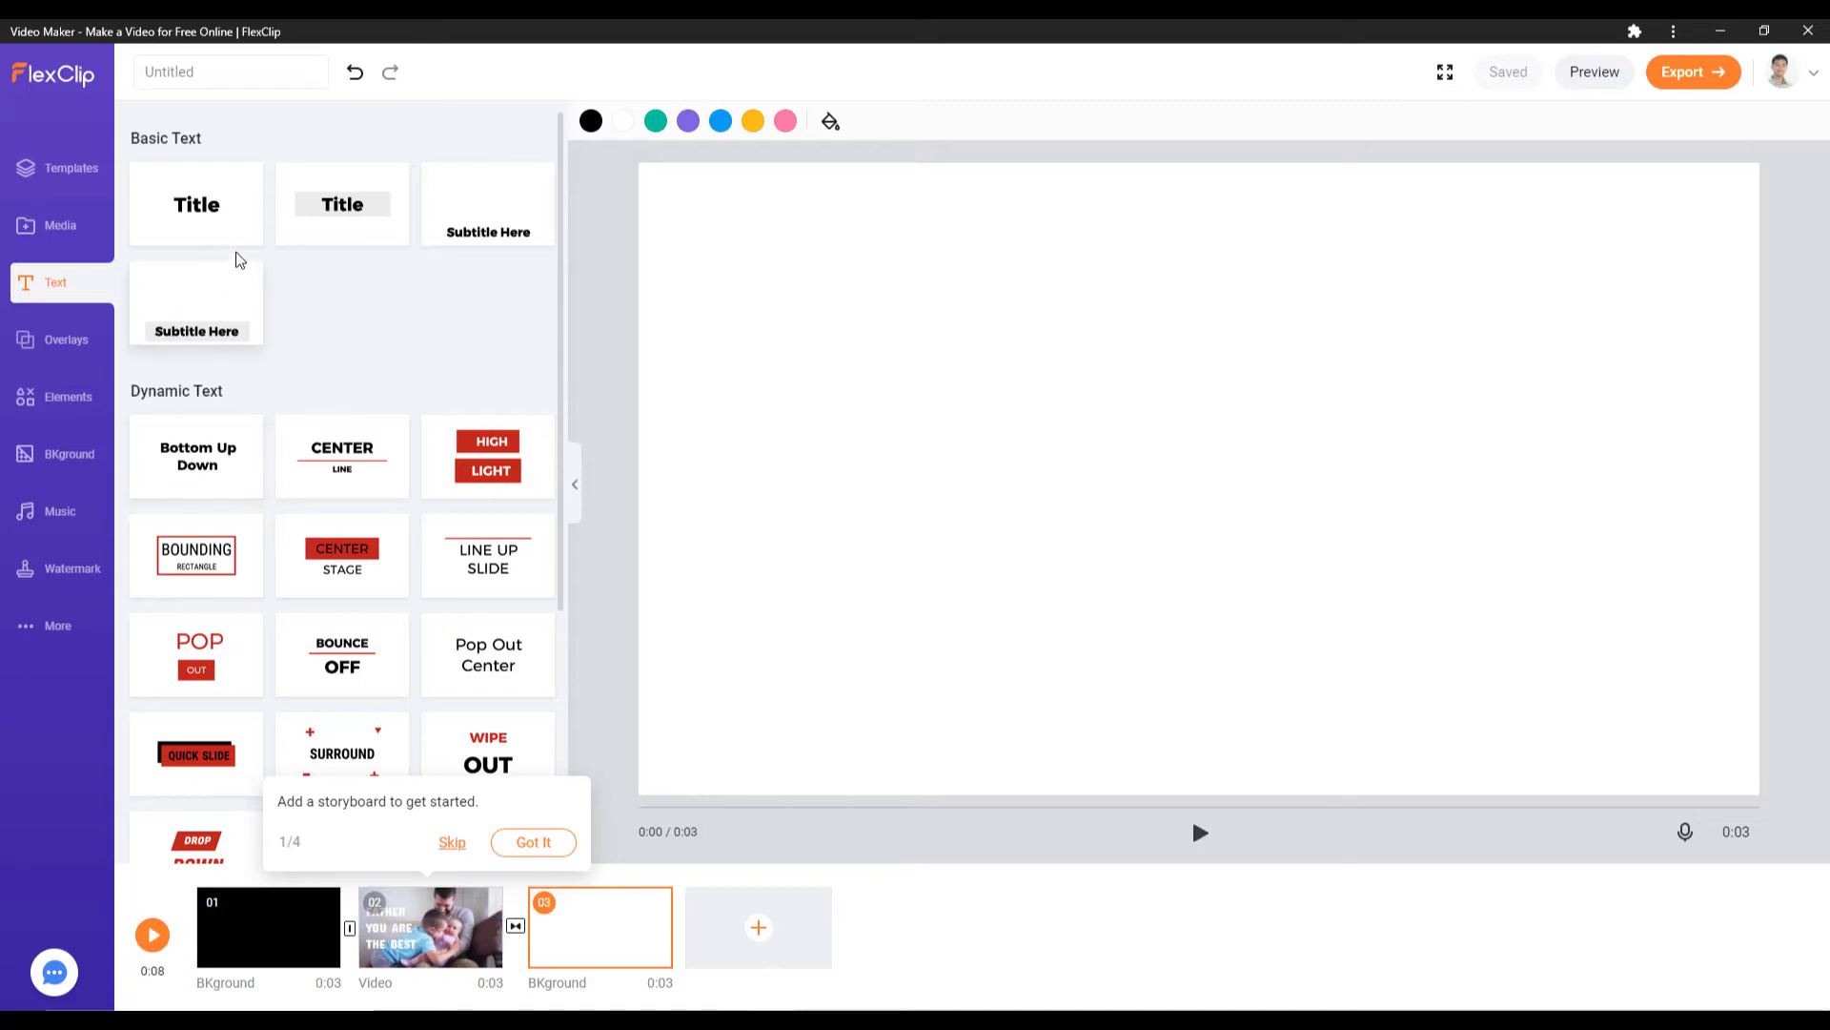
scroll(224, 301, "down", 2)
scroll(227, 302, "up", 2)
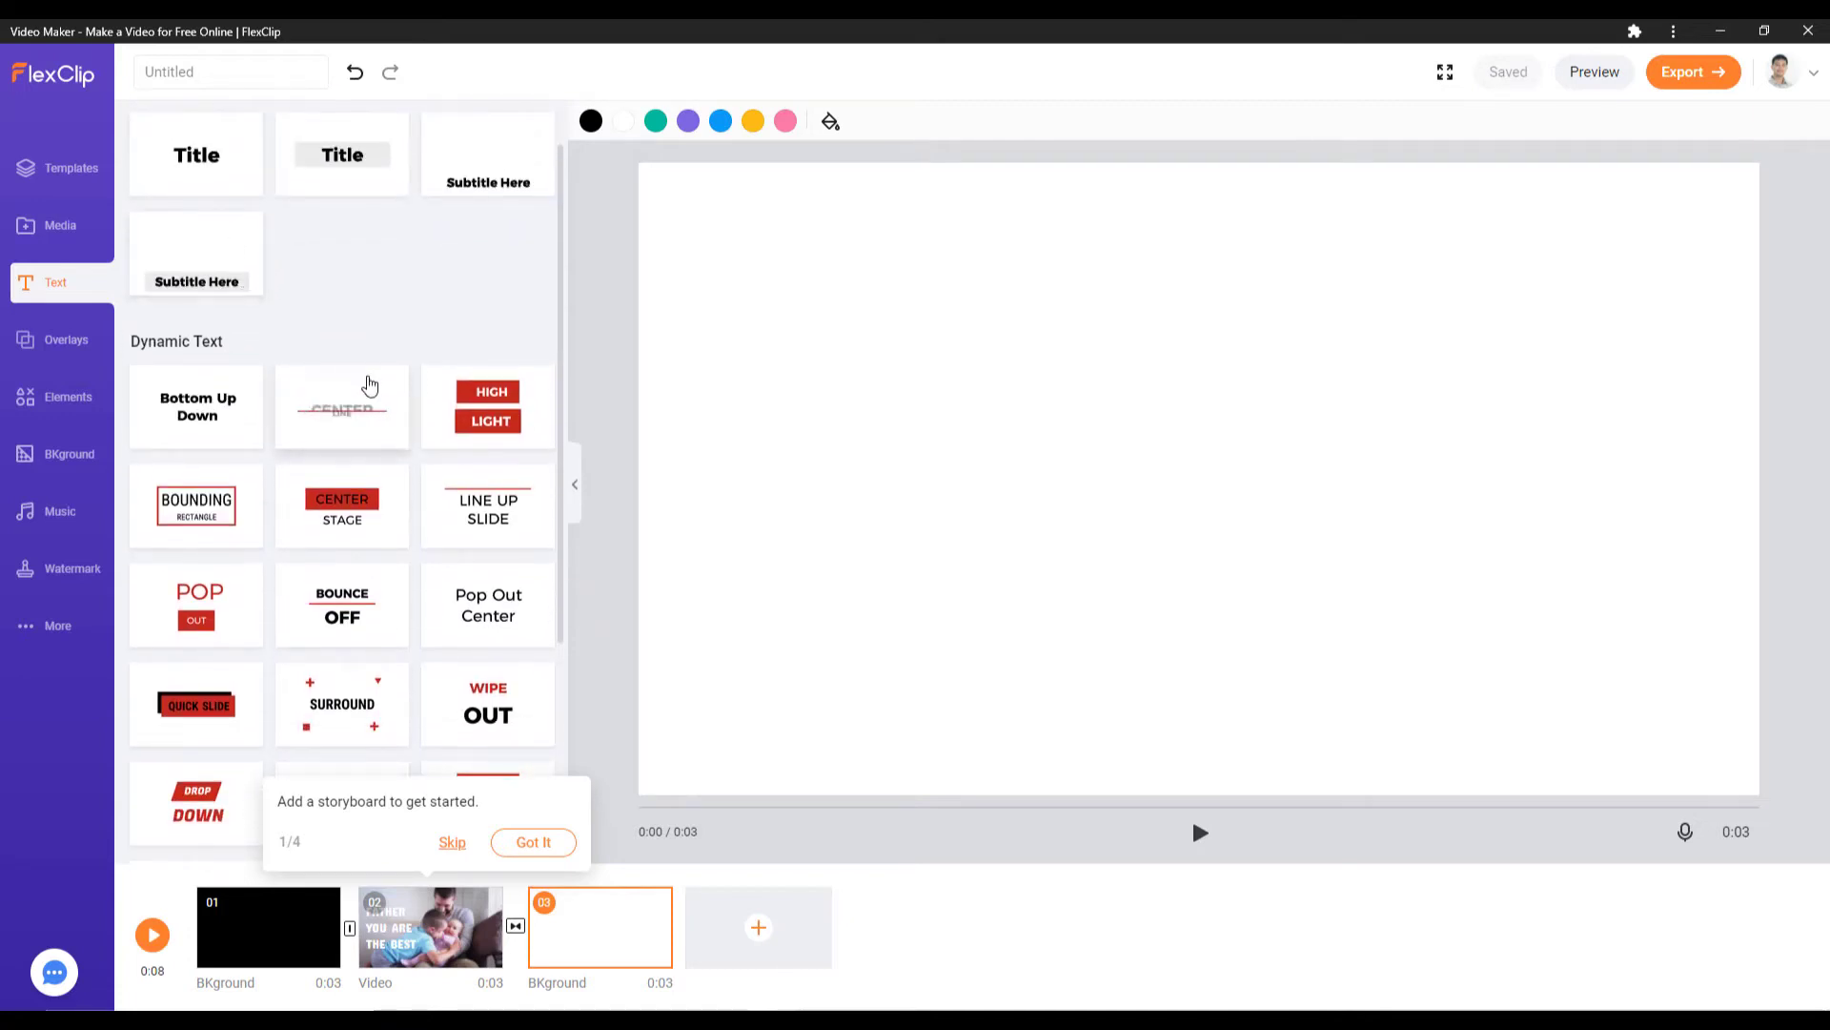
scroll(343, 451, "down", 2)
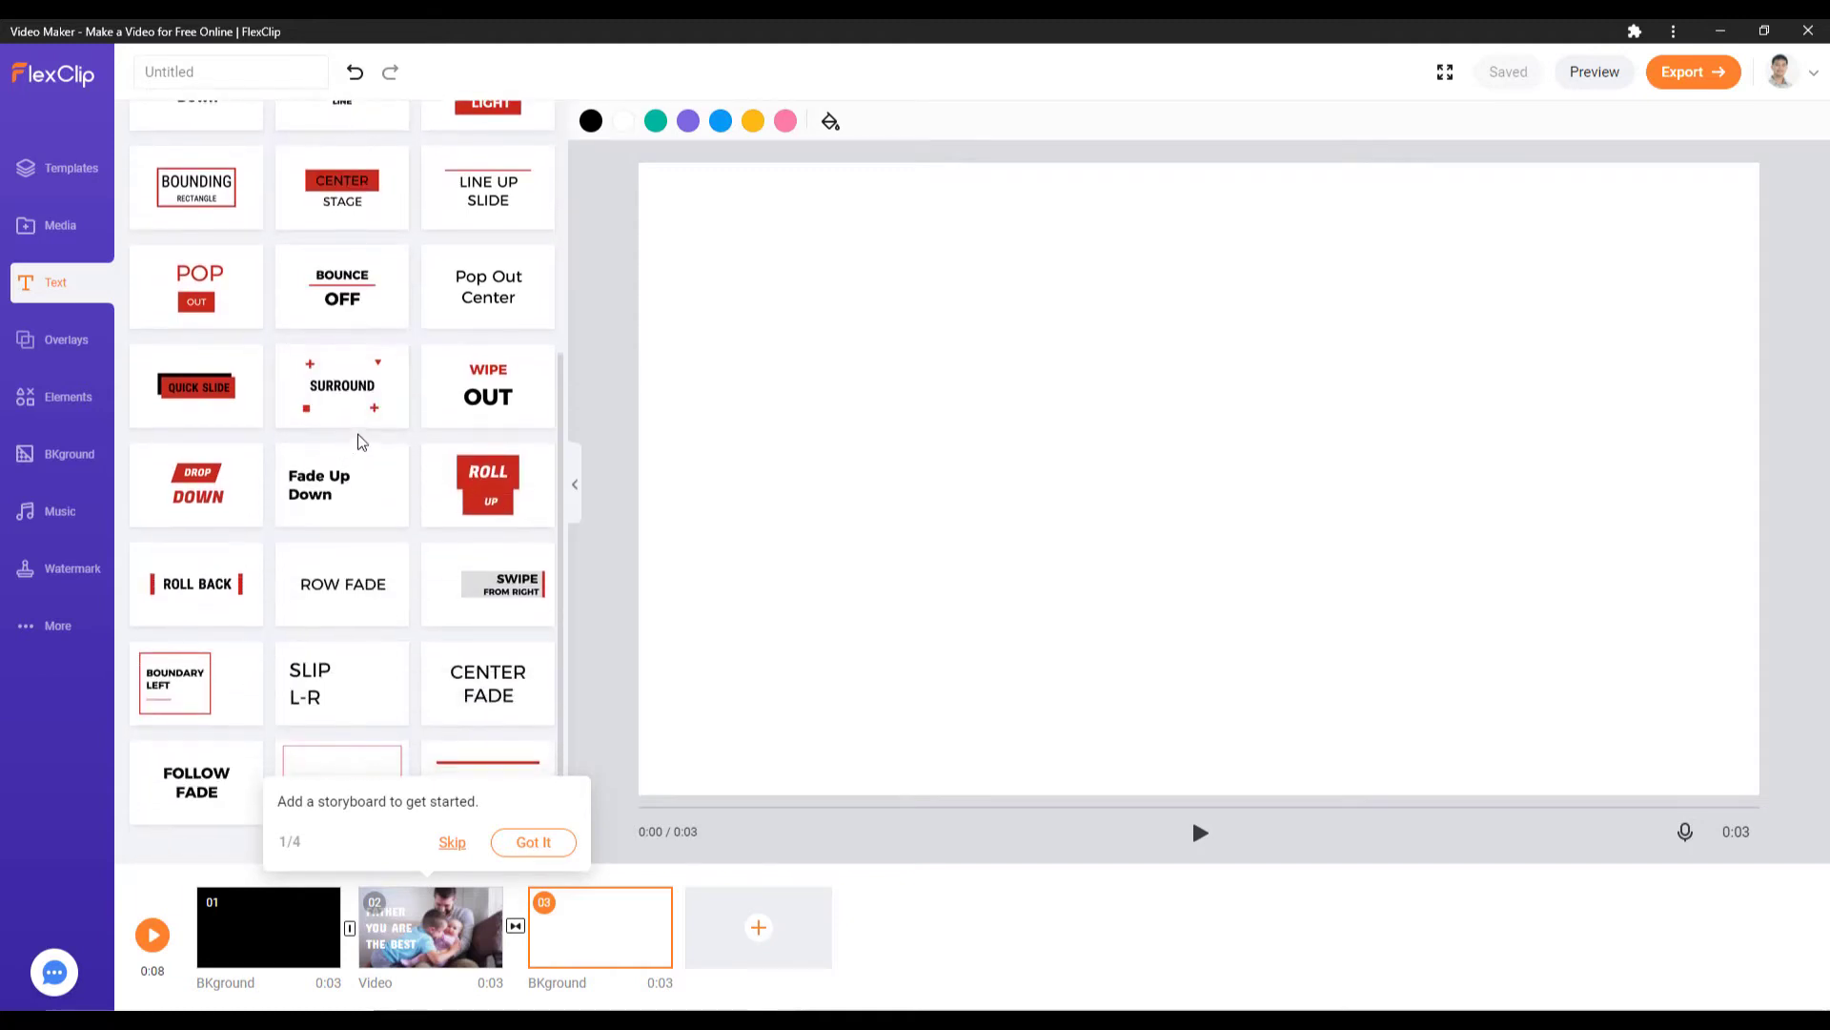
scroll(358, 433, "up", 3)
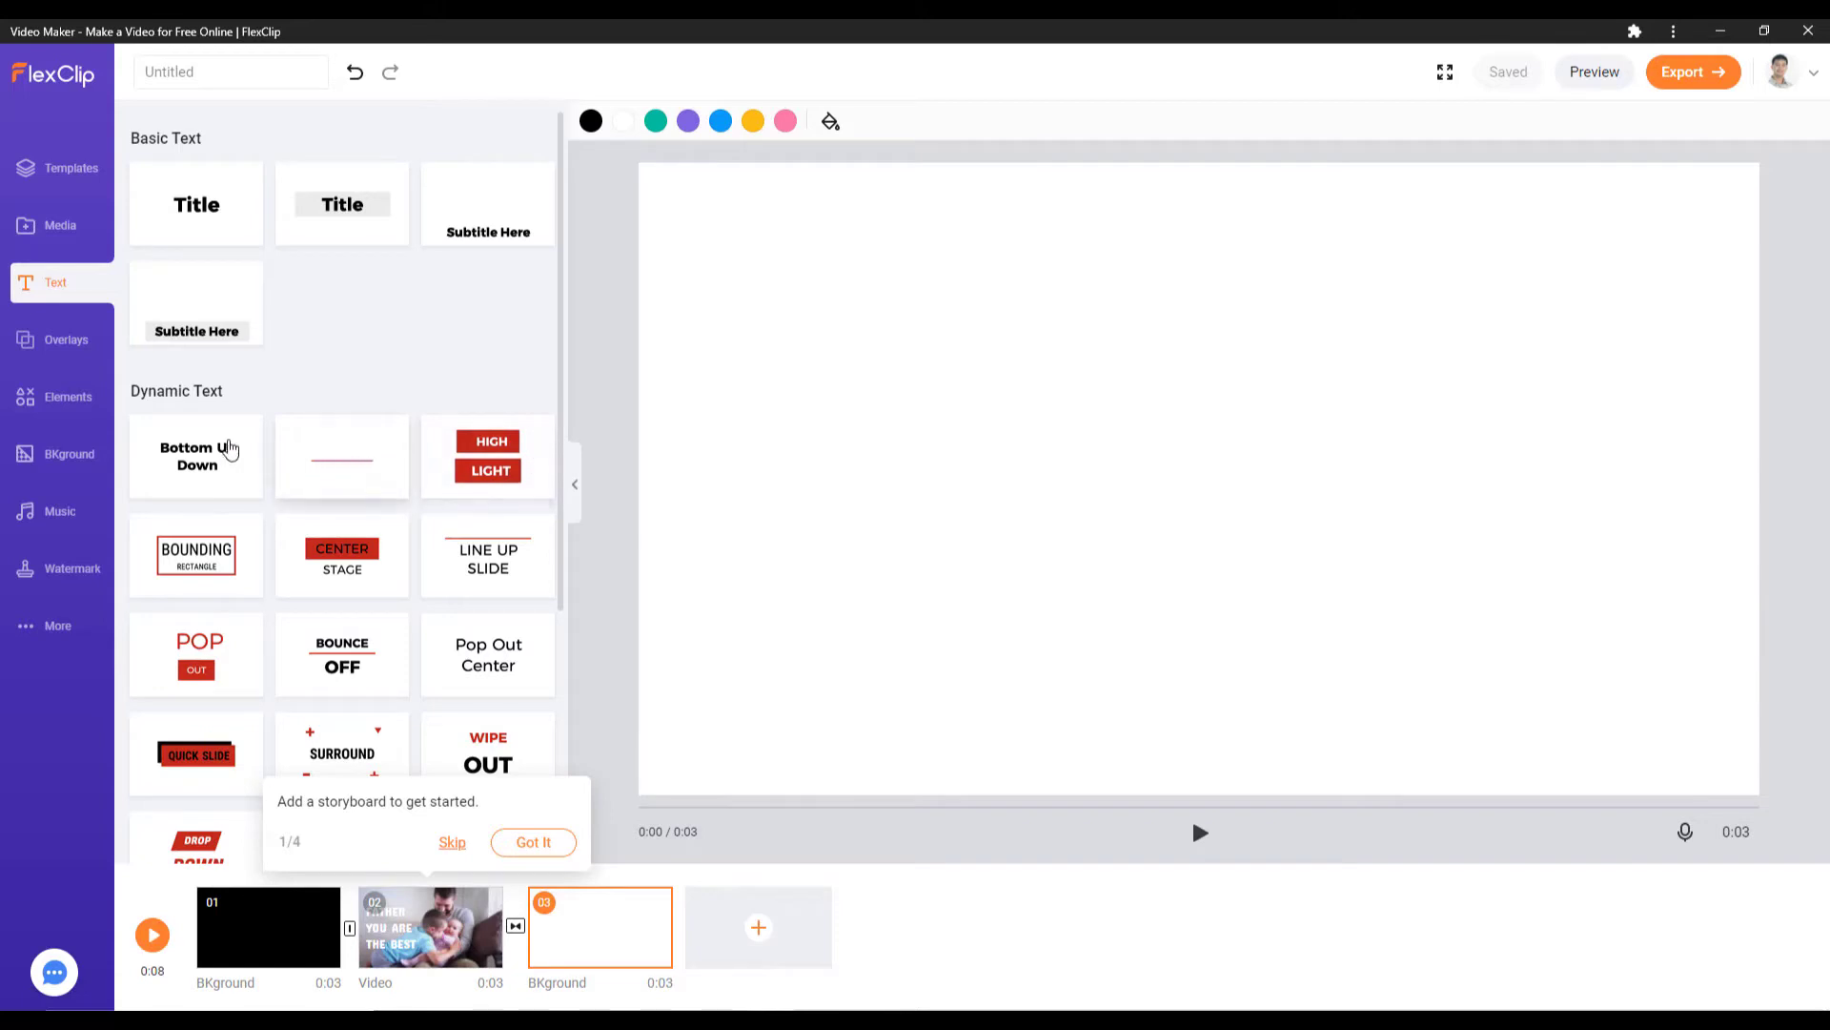
left_click(312, 465)
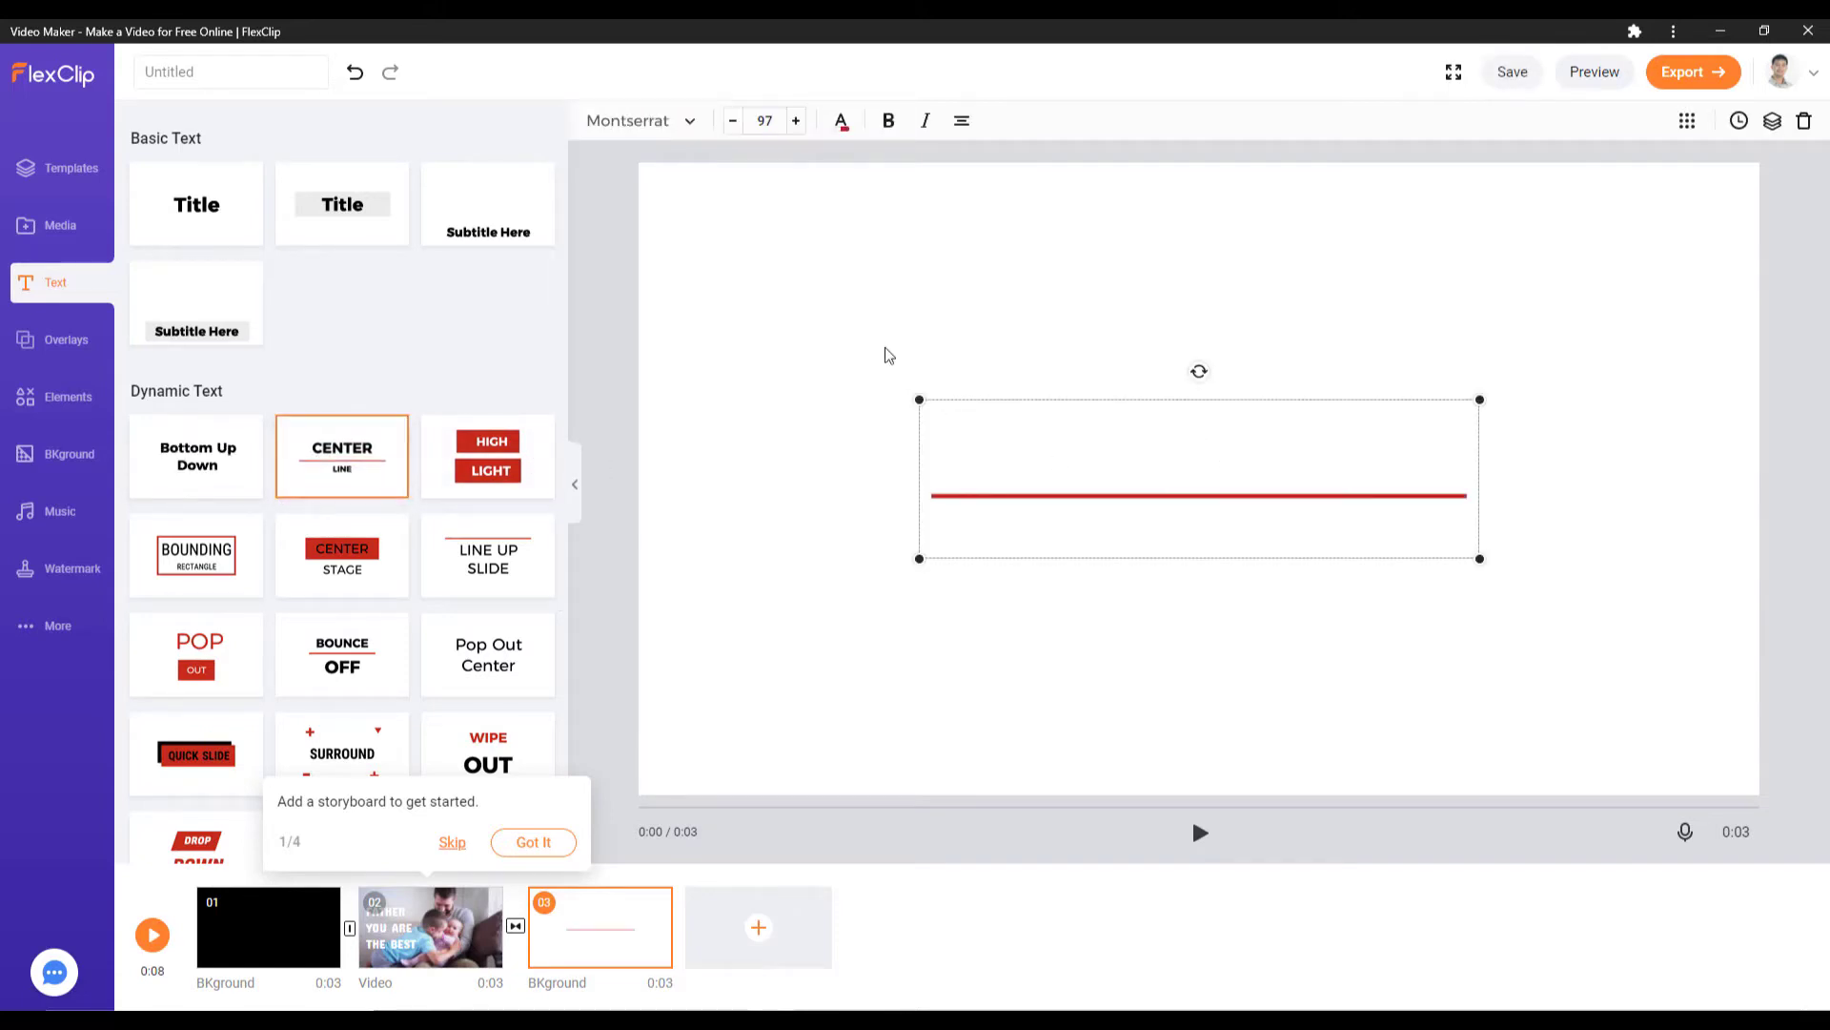
Step: Apply the black and red colour preset to the Center Line text and accept its placeholder title and subtitle wording
left_click(843, 124)
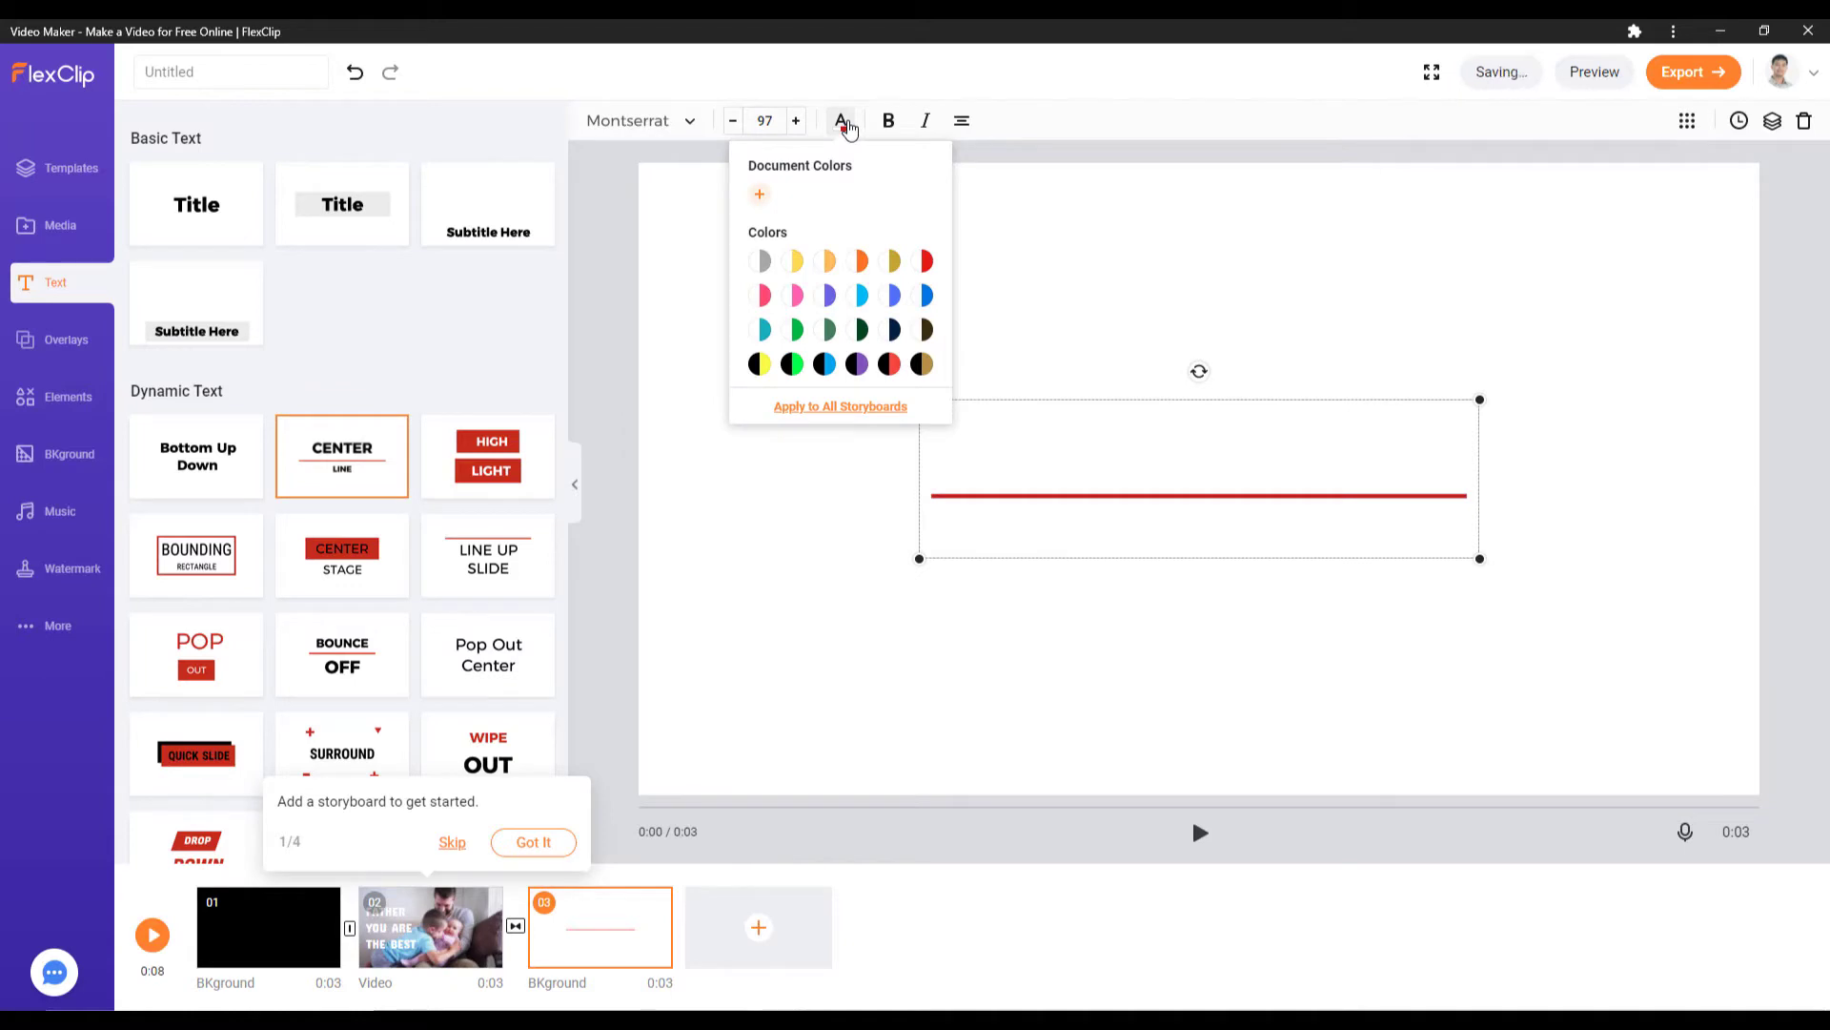
left_click(888, 370)
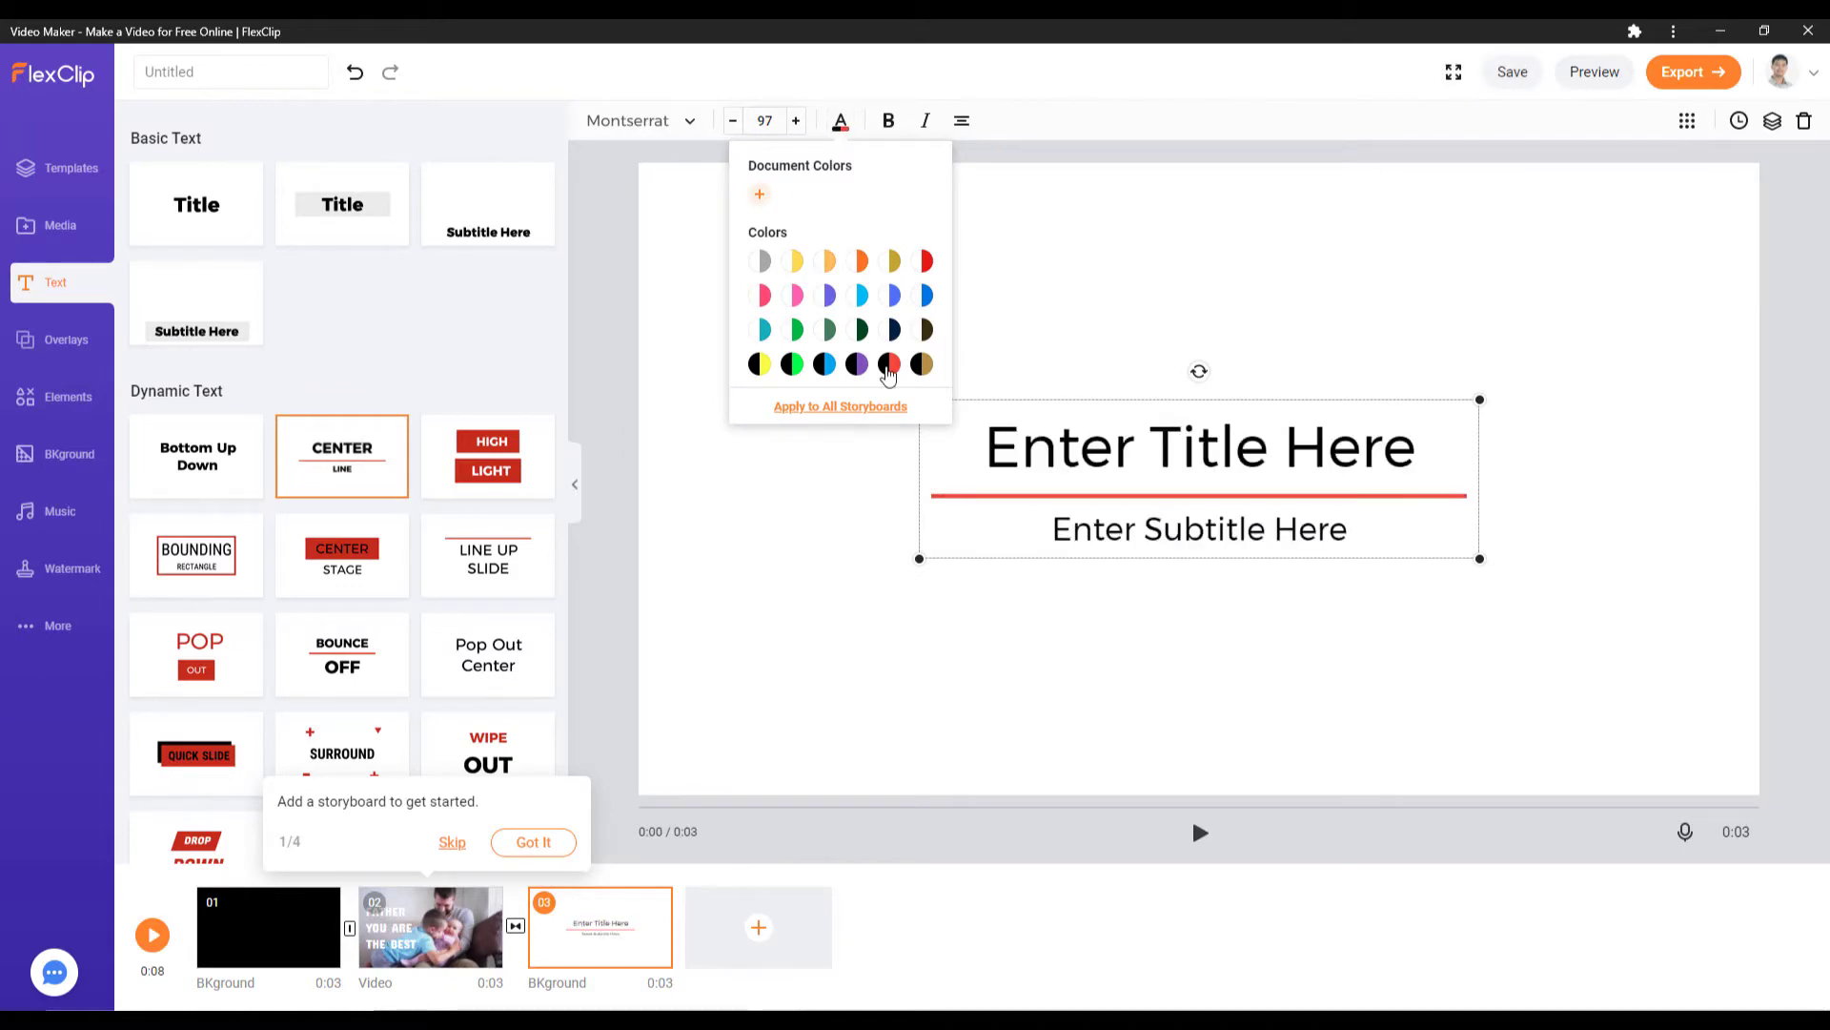
left_click(1194, 306)
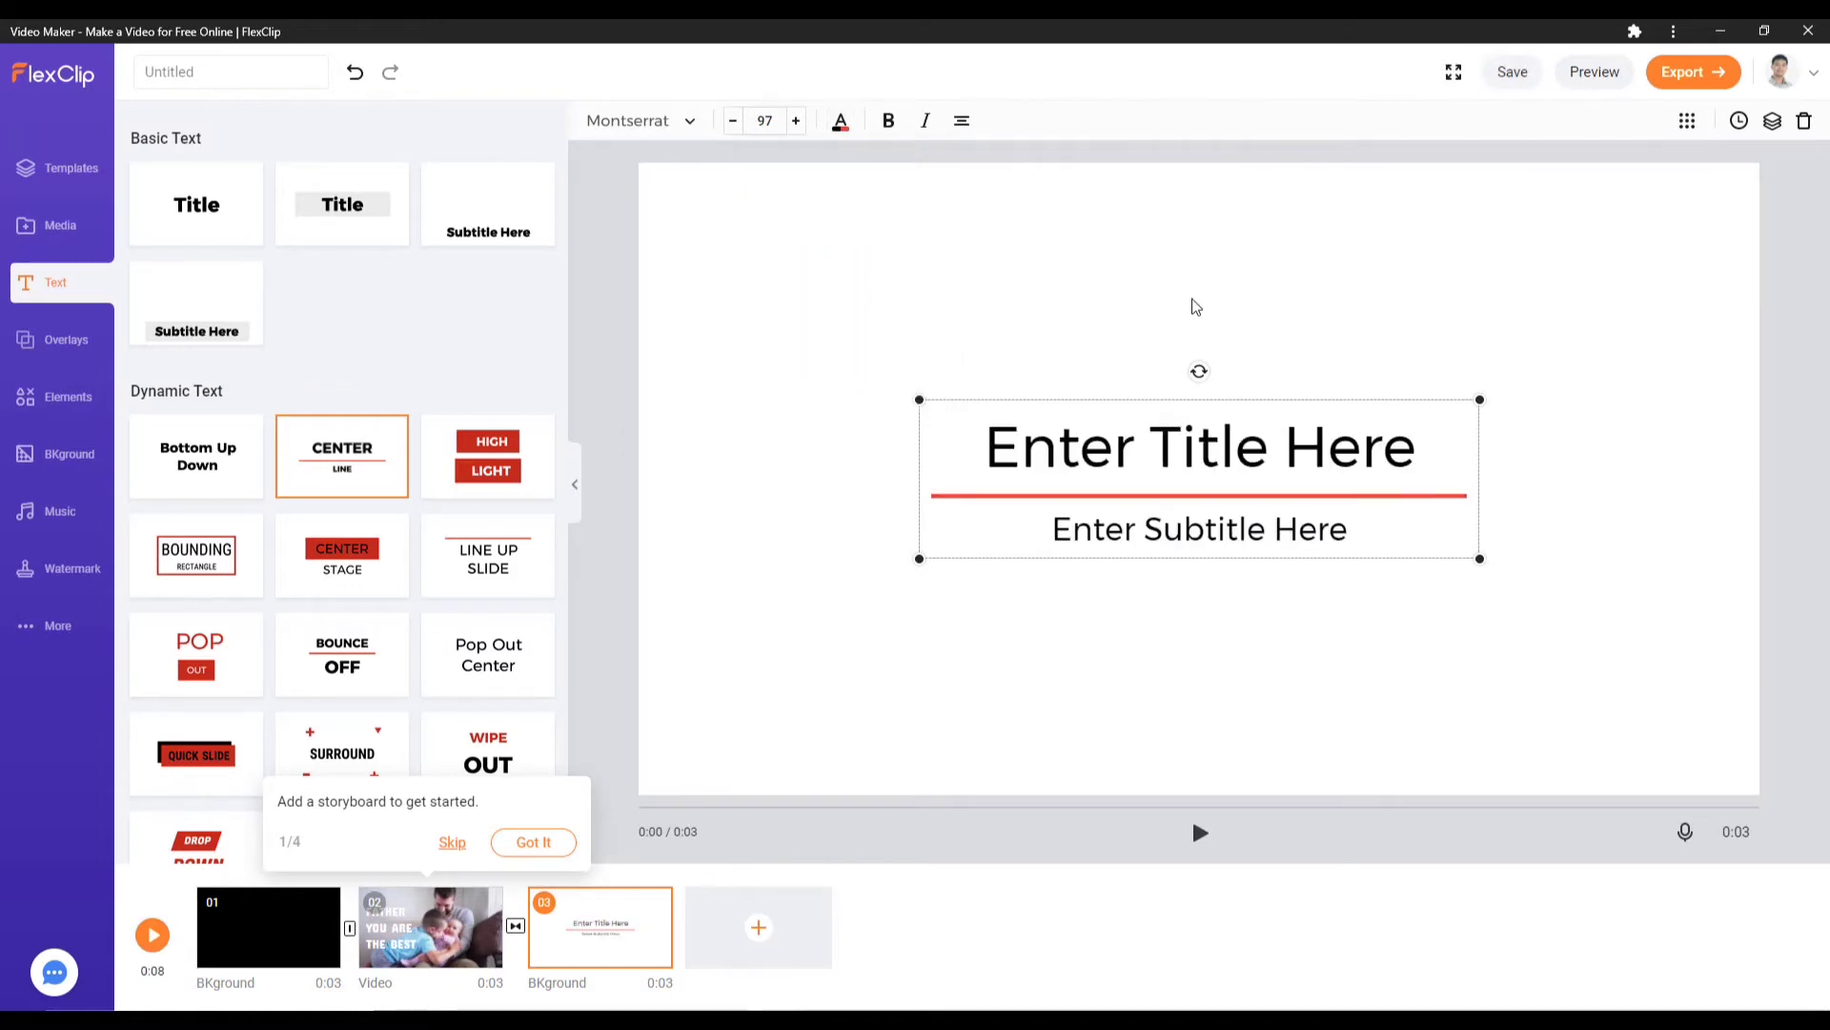
double_click(1153, 446)
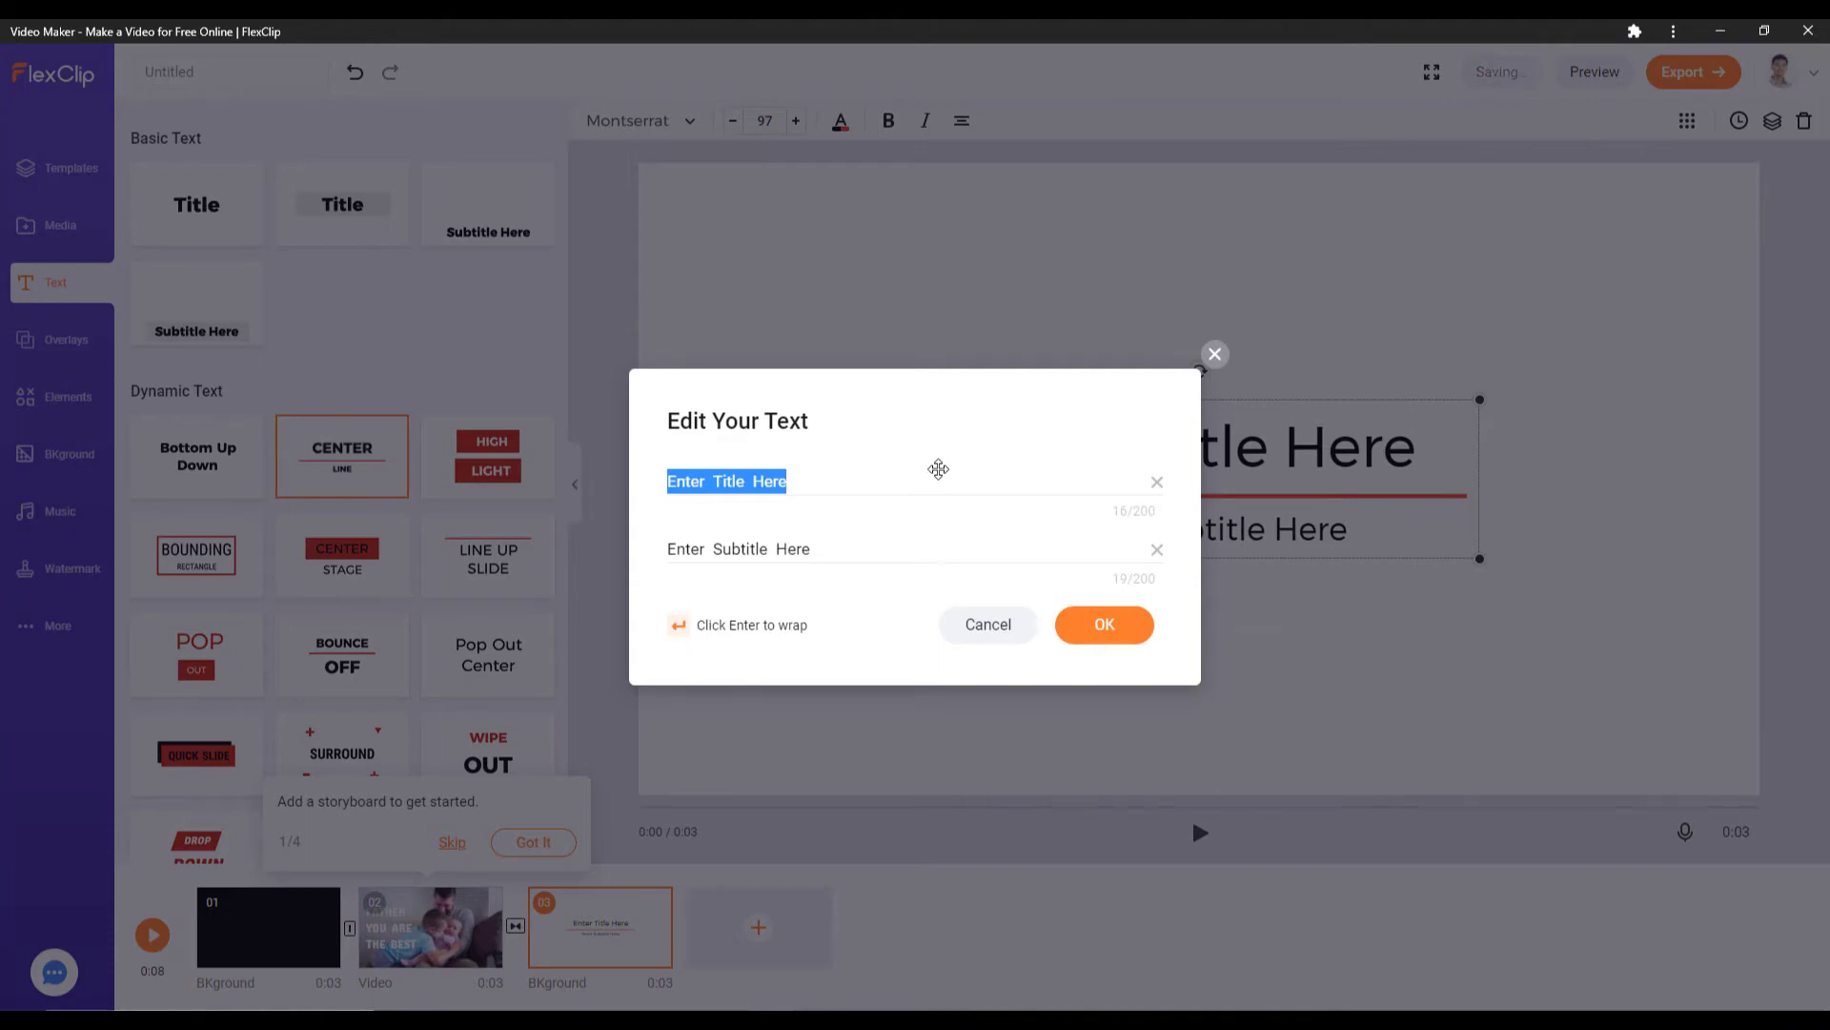
left_click(1106, 625)
Step: Add a fourth background scene to the storyboard and set its colour to white
mouse_move(757, 933)
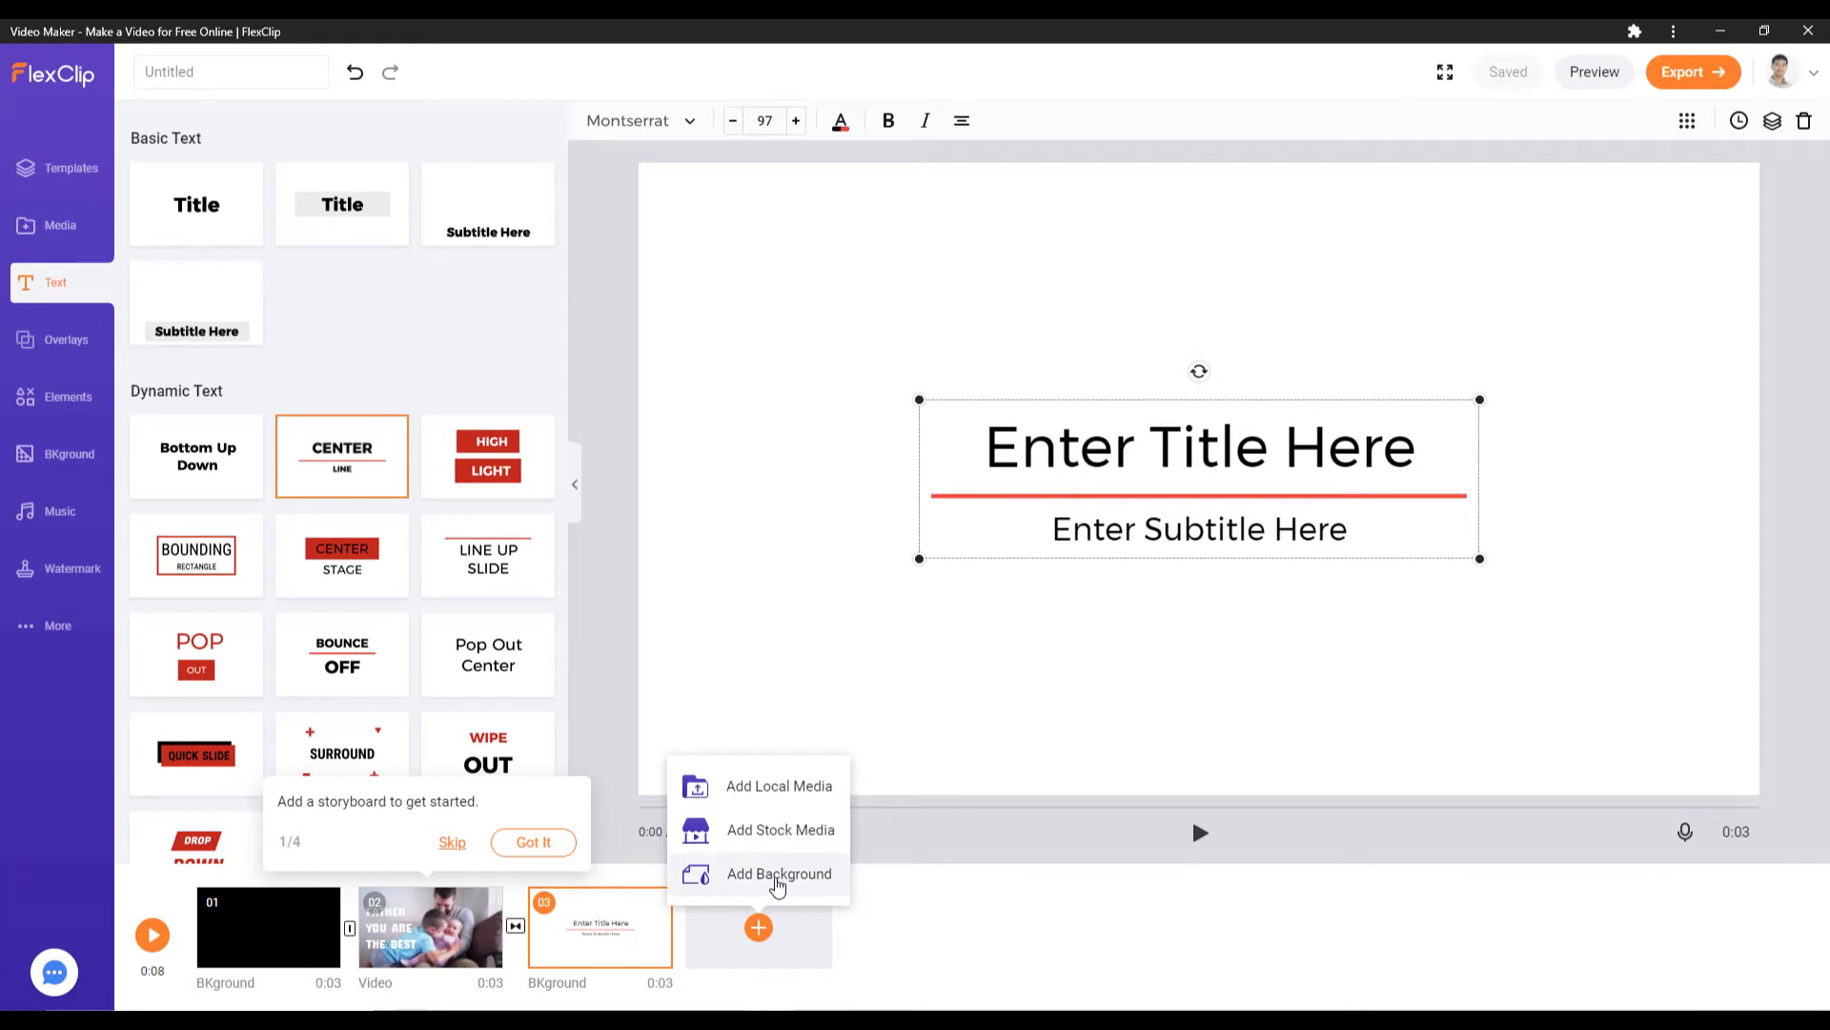
left_click(776, 875)
left_click(627, 122)
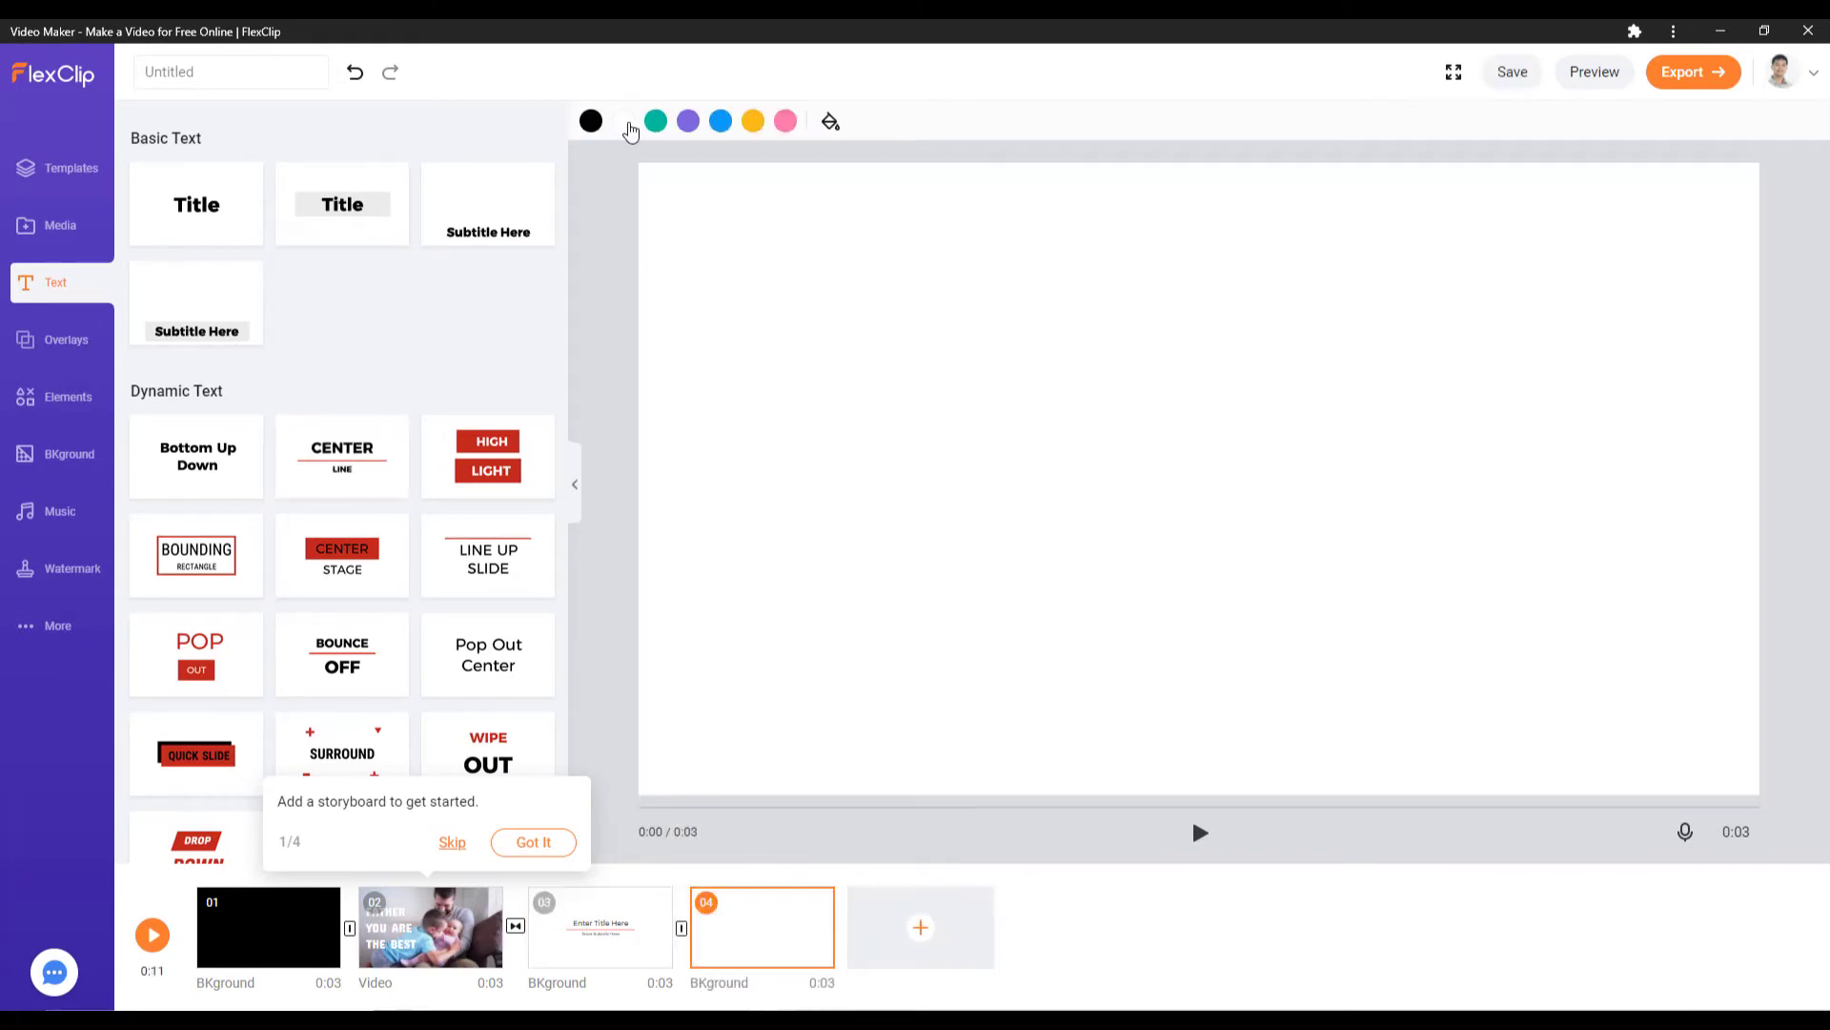
scroll(503, 359, "down", 2)
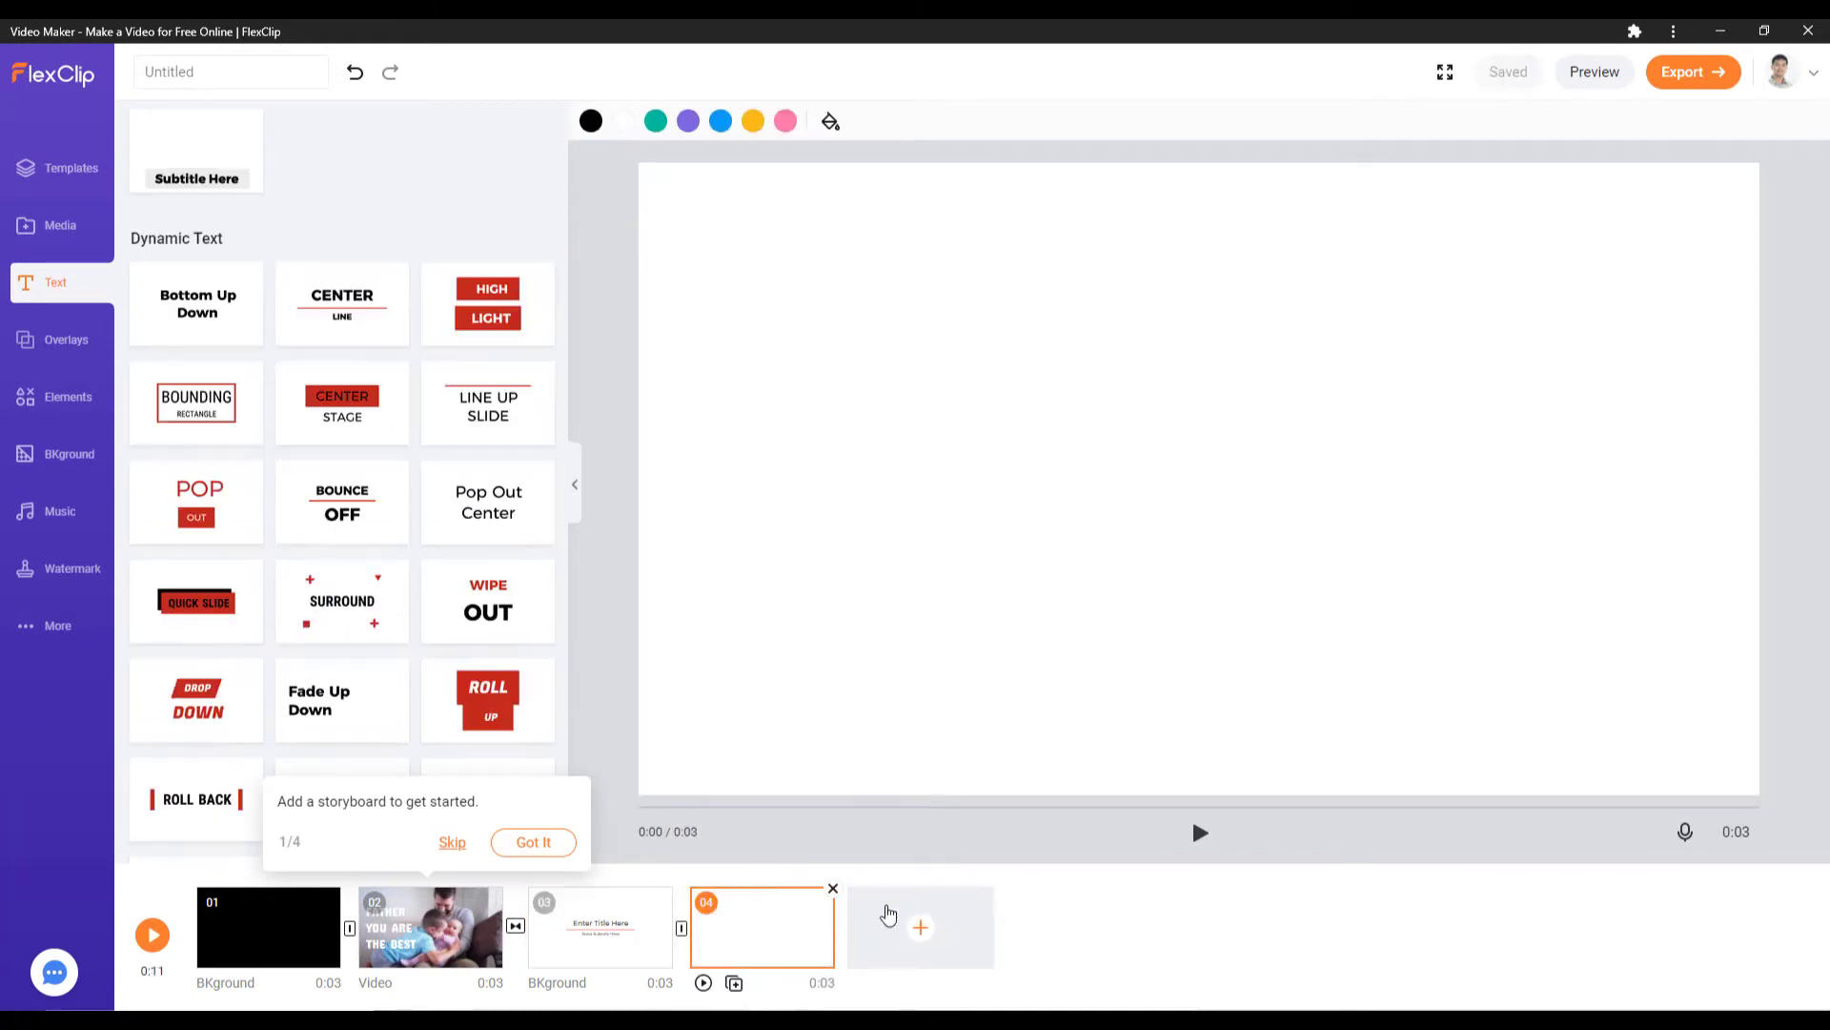
Step: Add the sombrero-wearing guitarist from the Music & Art elements to the fourth scene
left_click(74, 400)
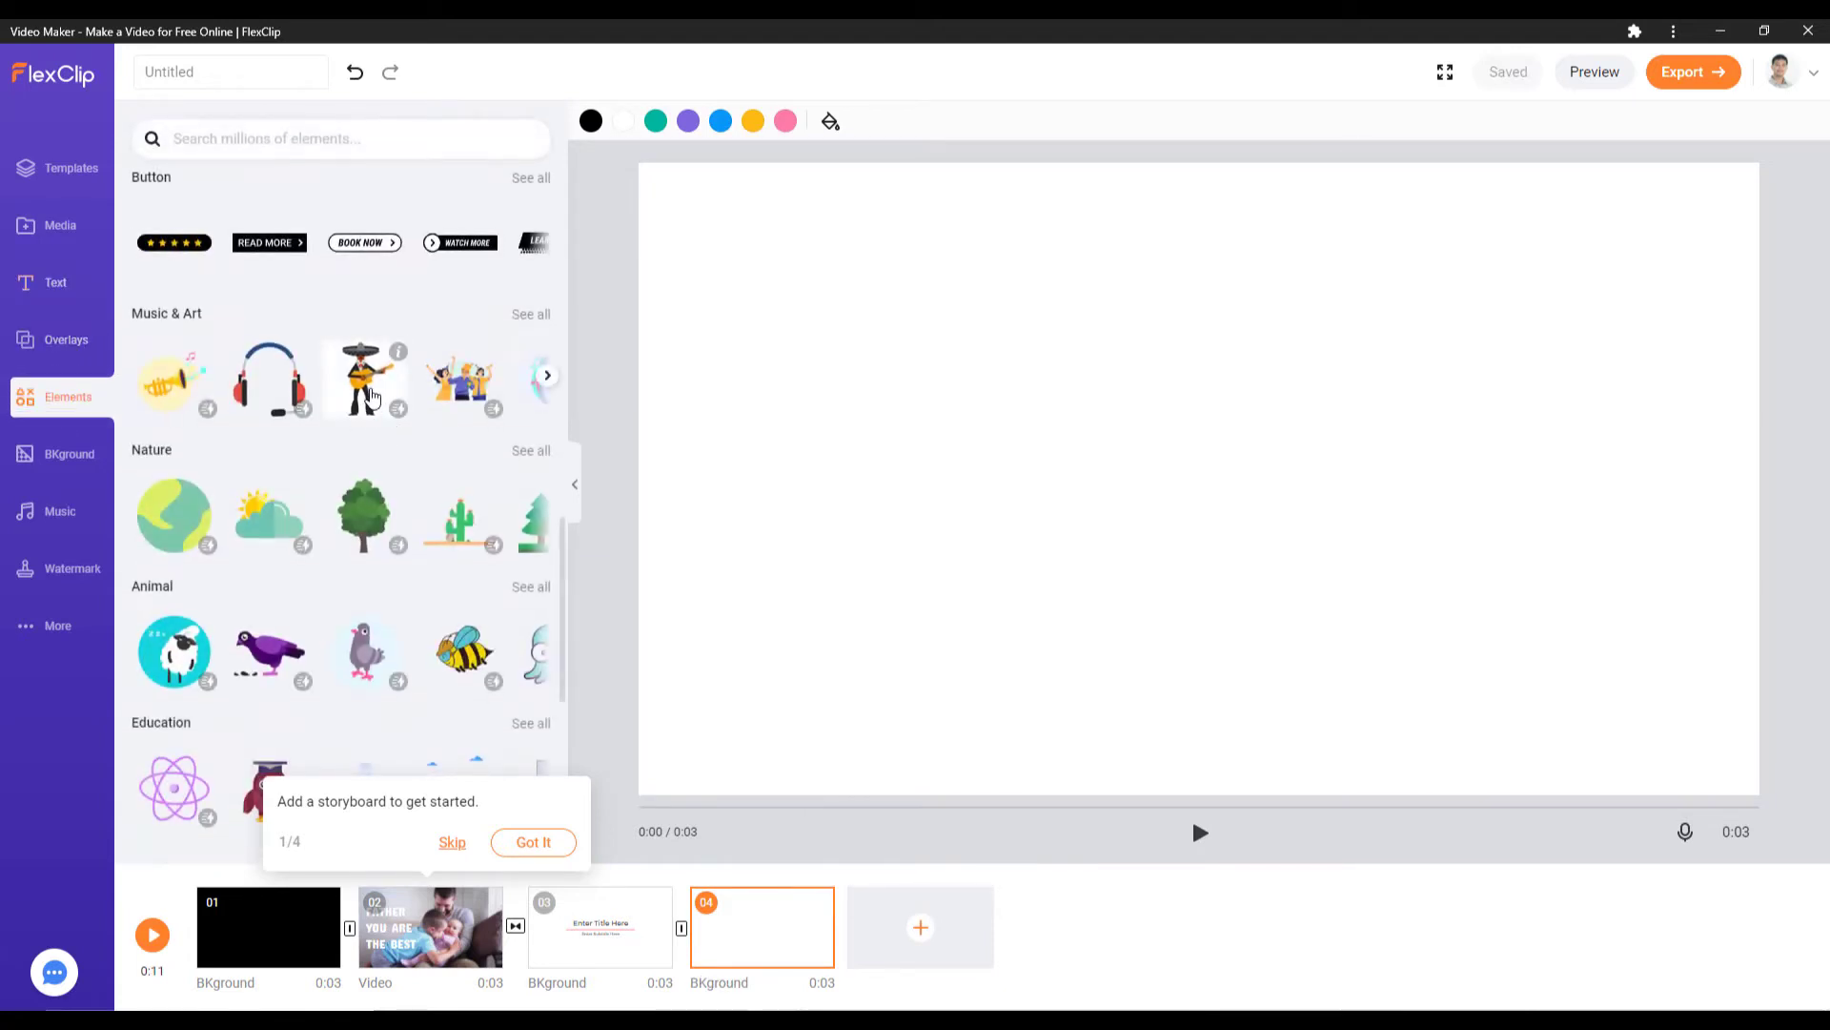
scroll(355, 450, "down", 2)
scroll(355, 450, "up", 2)
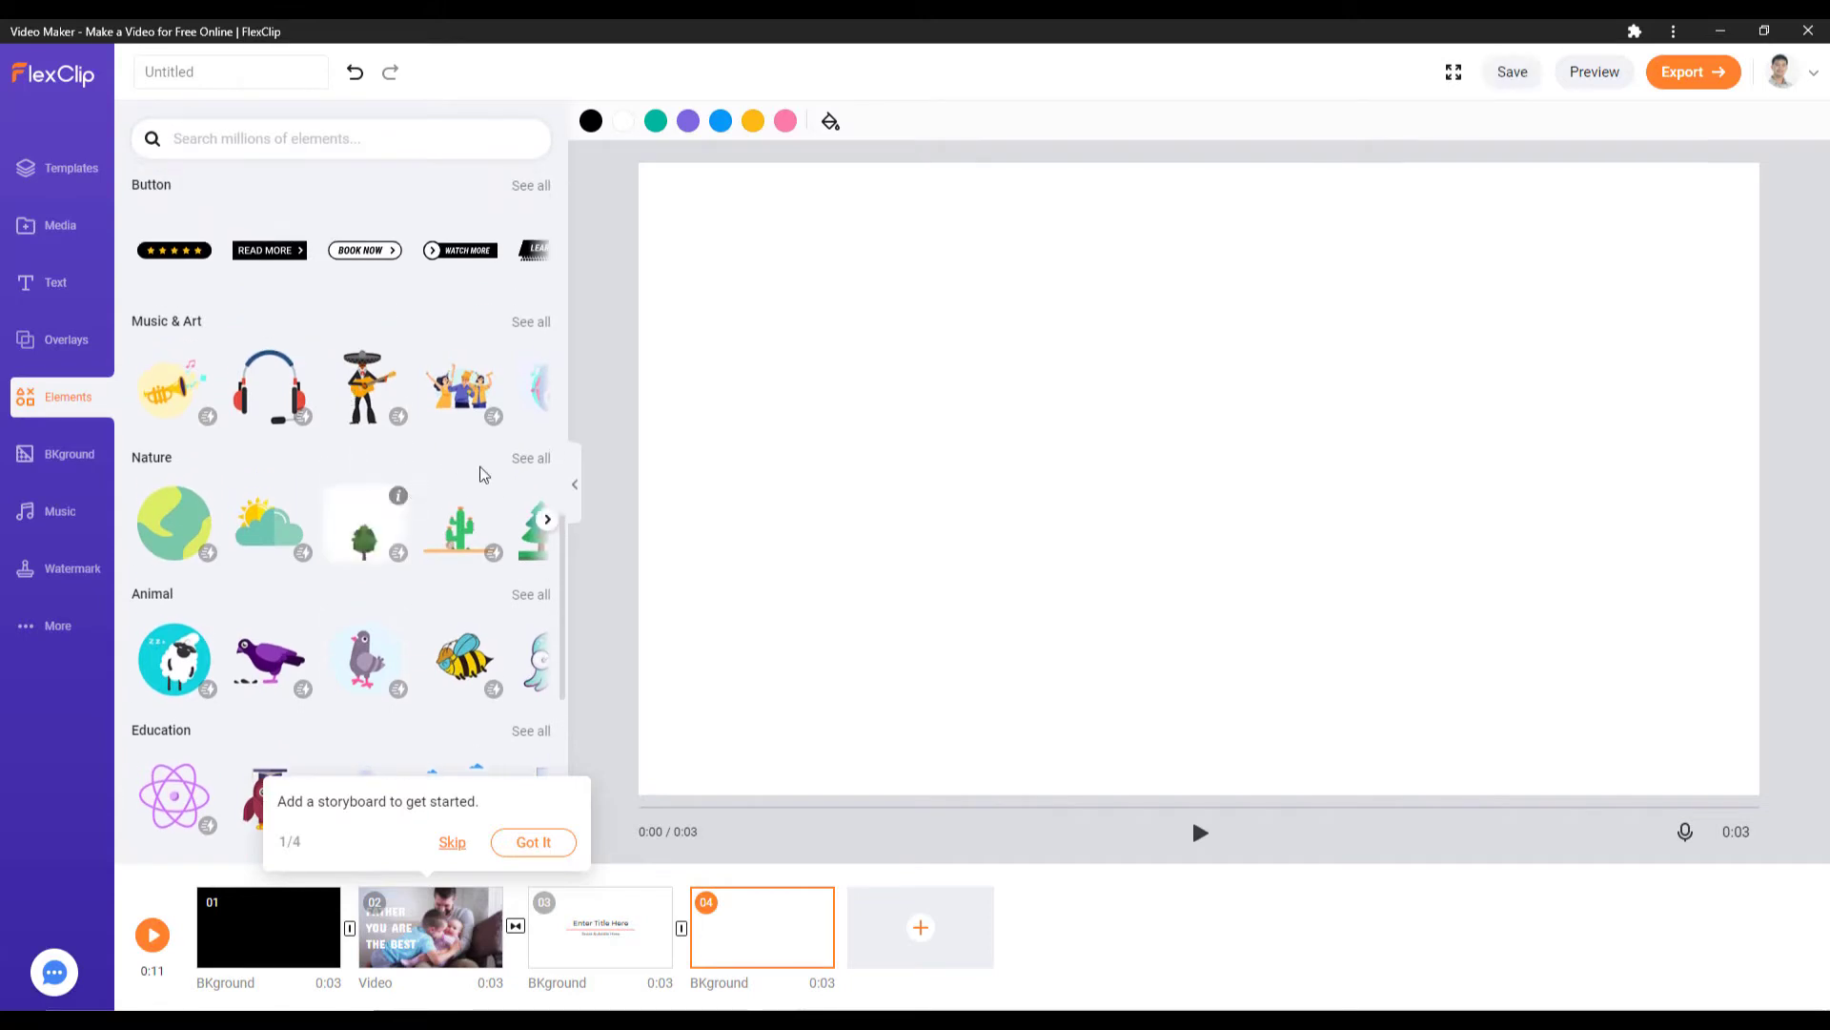
left_click(370, 384)
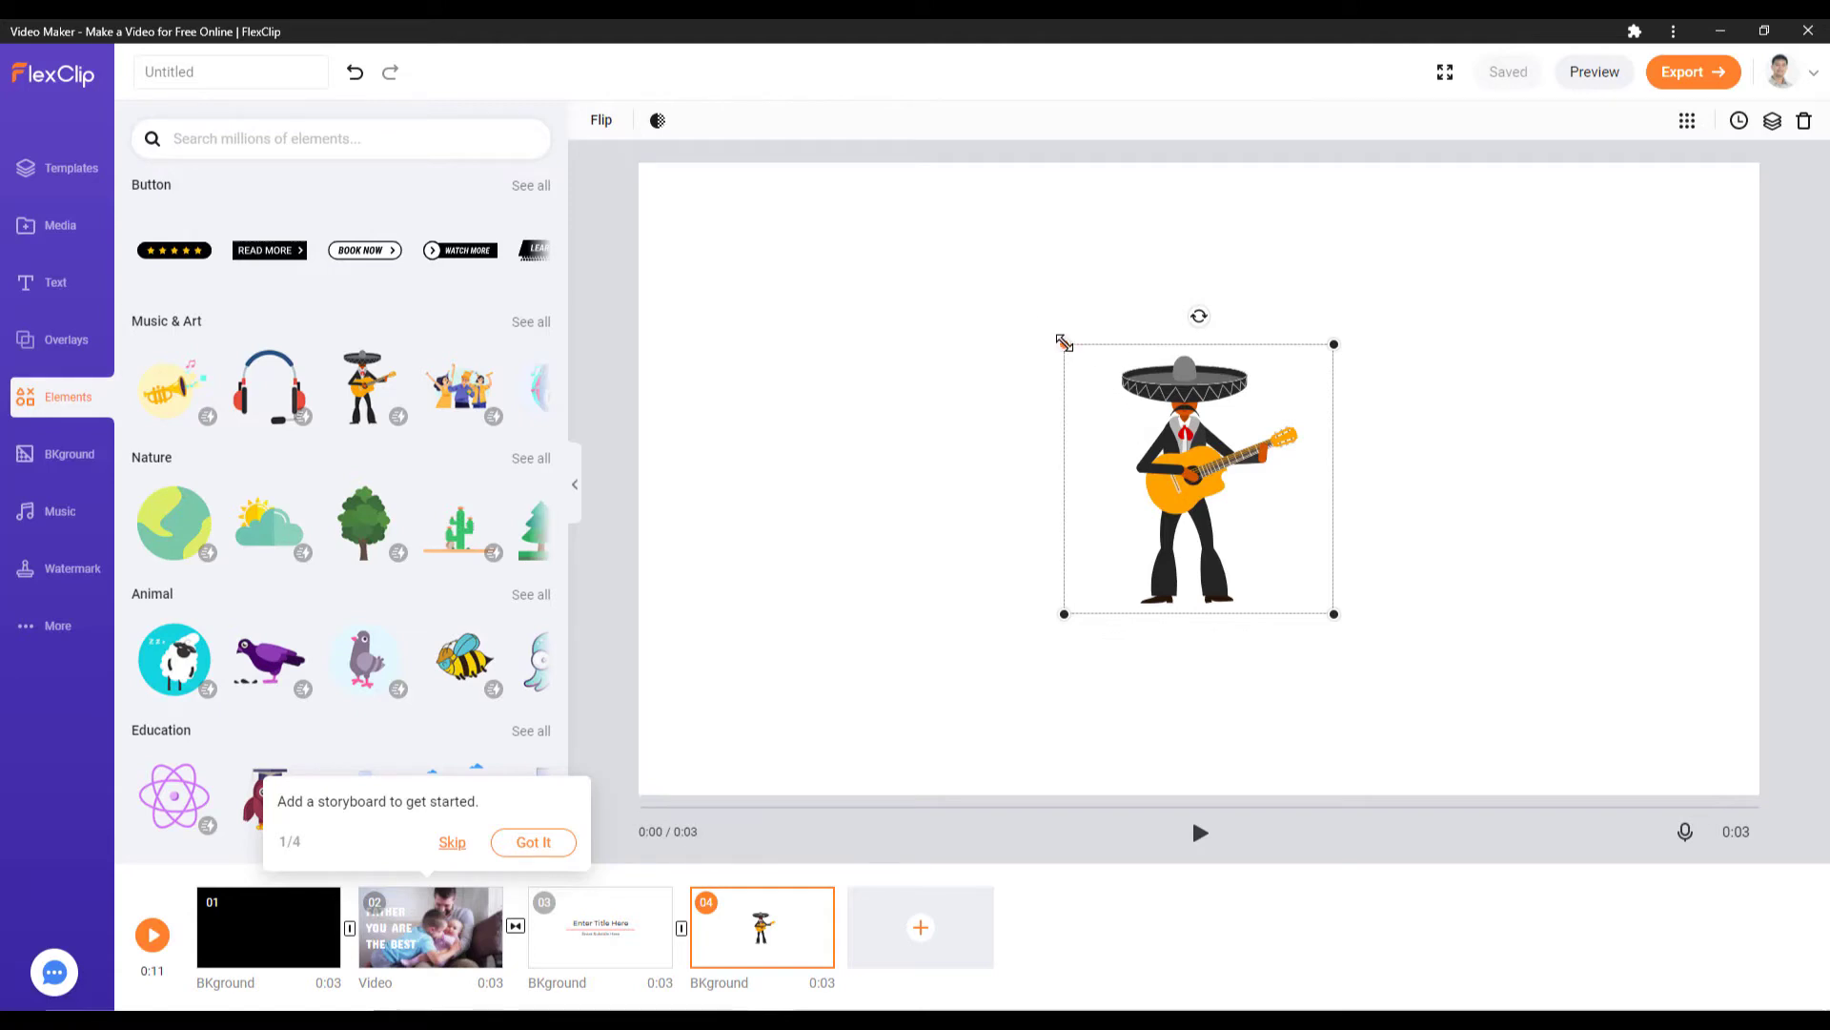
Step: Enlarge the guitarist to about three quarters of the scene's height and move it into the left half of the scene
left_click_drag(1063, 343, 944, 290)
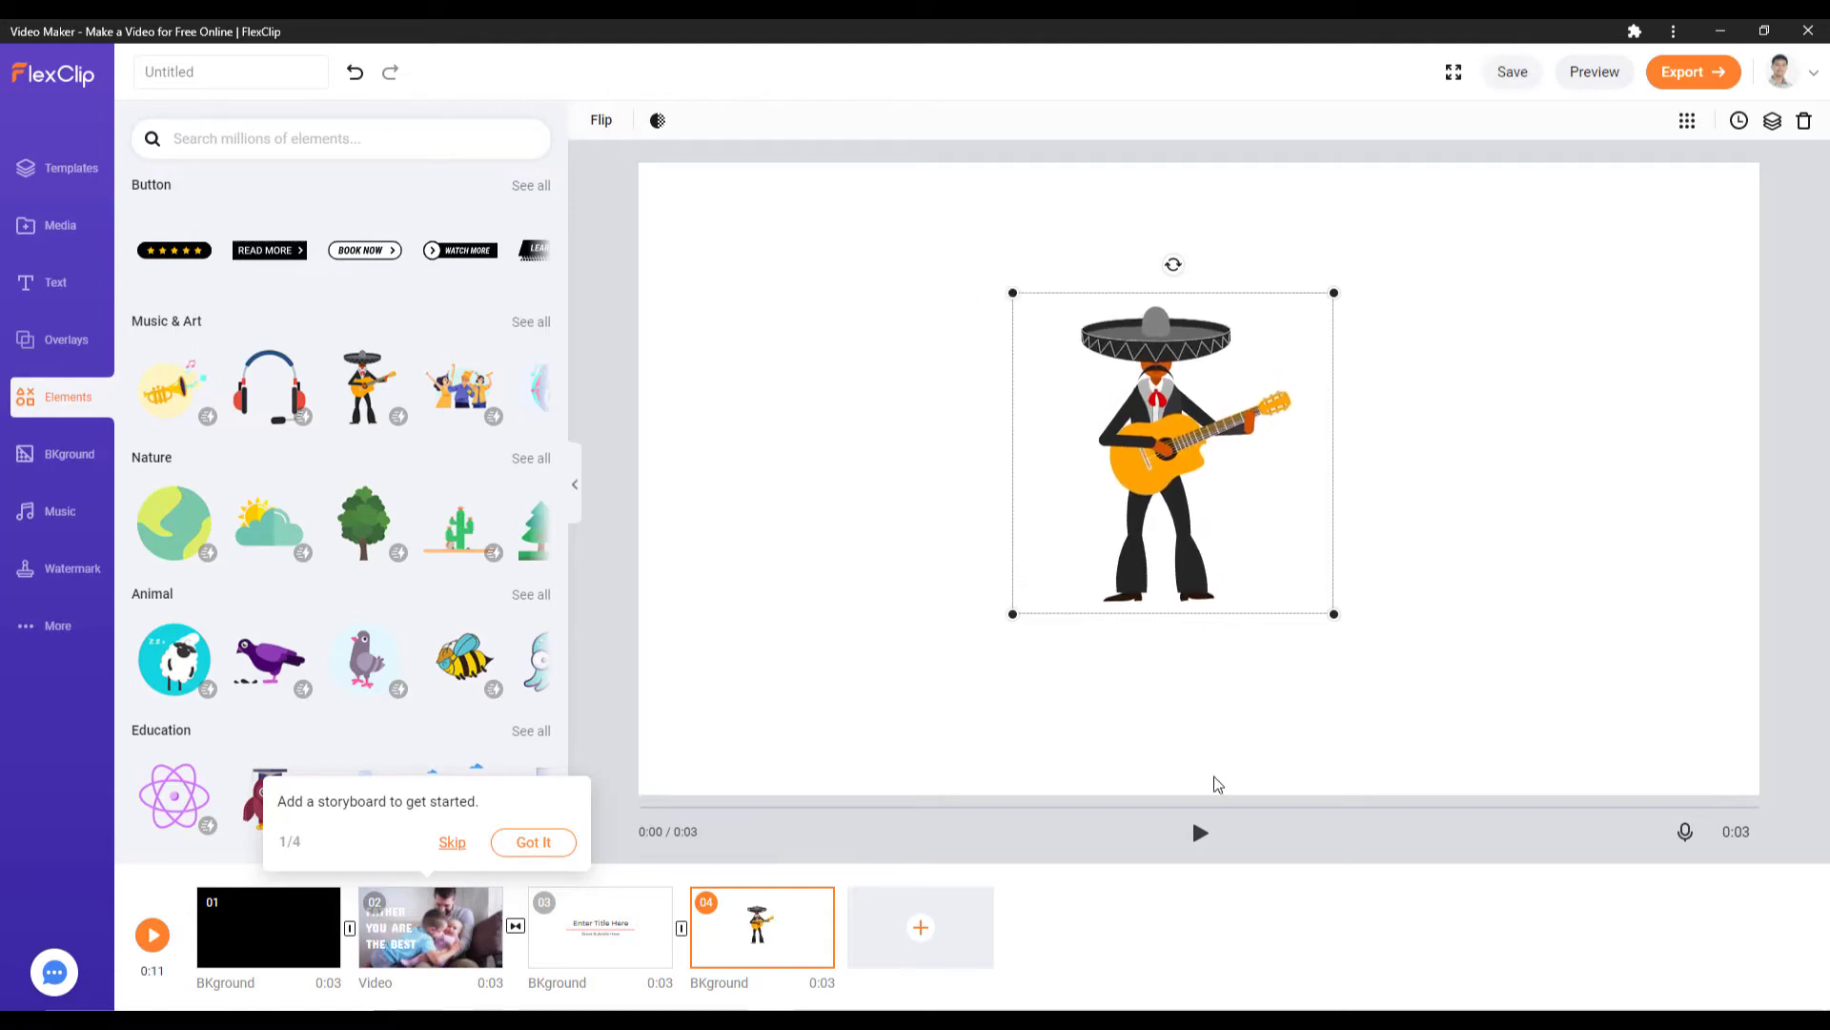
left_click_drag(1329, 613, 1589, 756)
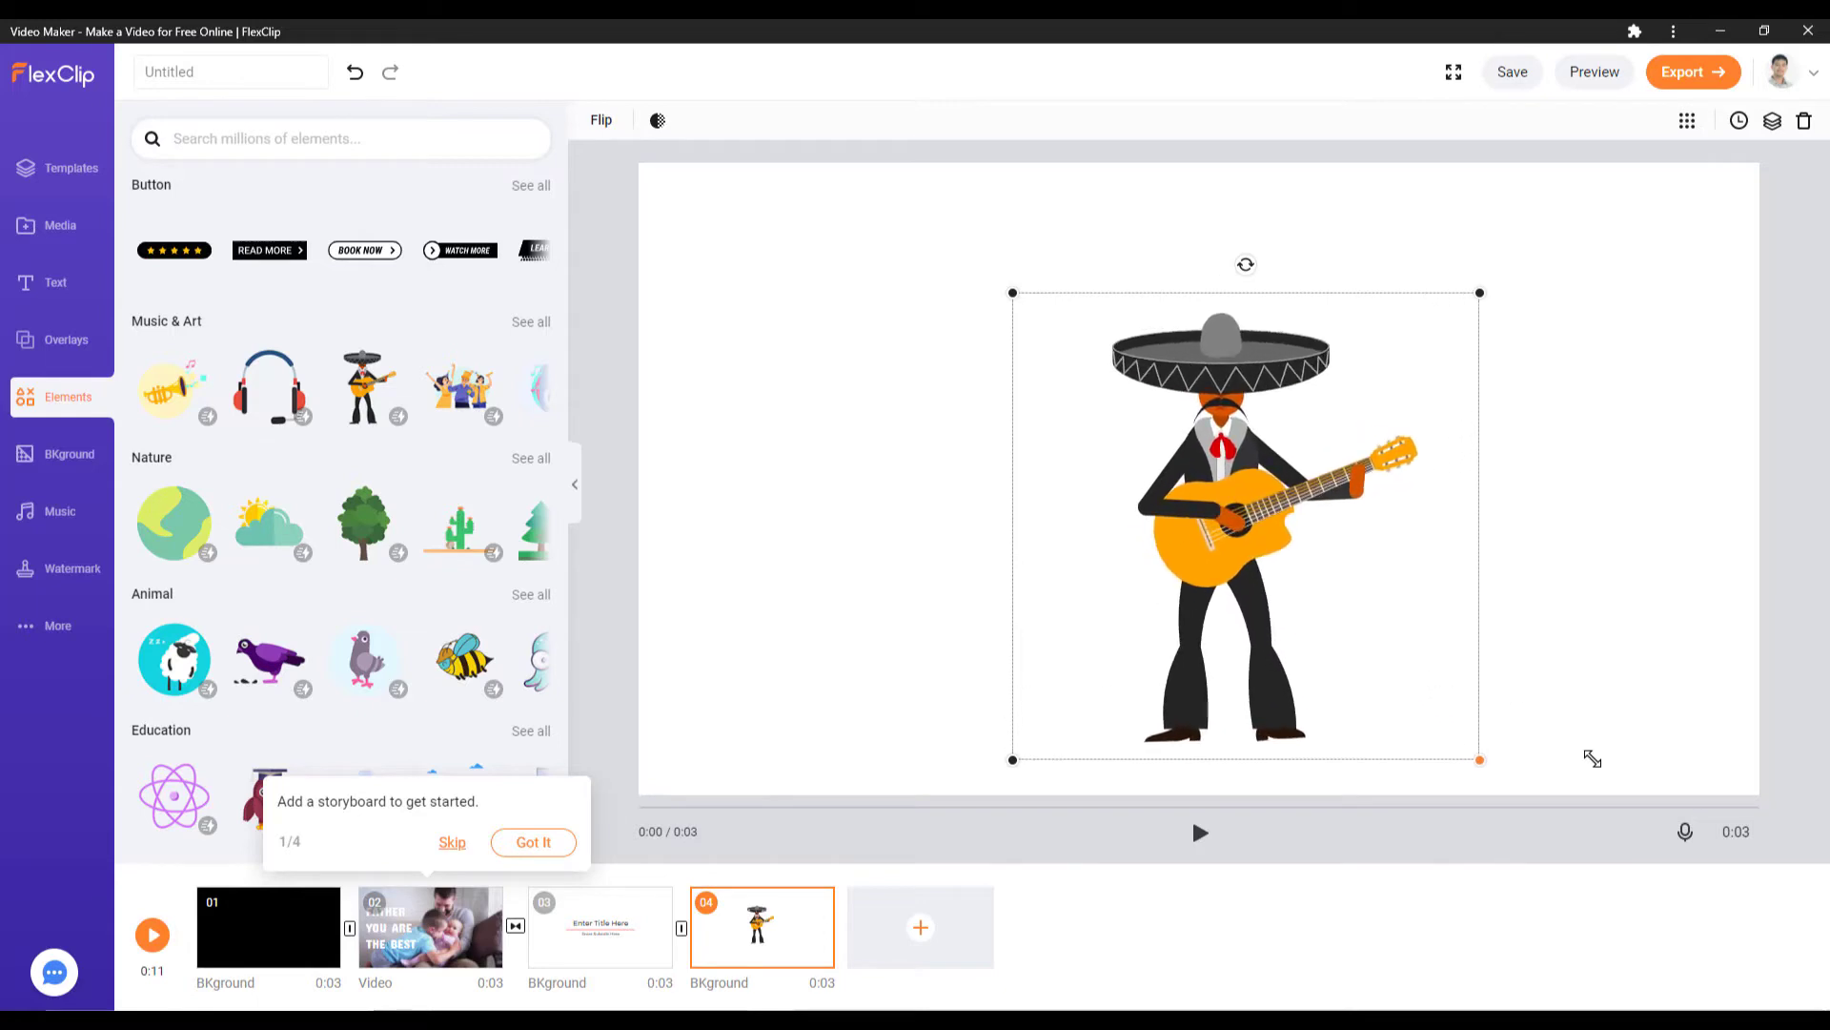
left_click_drag(1215, 507, 934, 463)
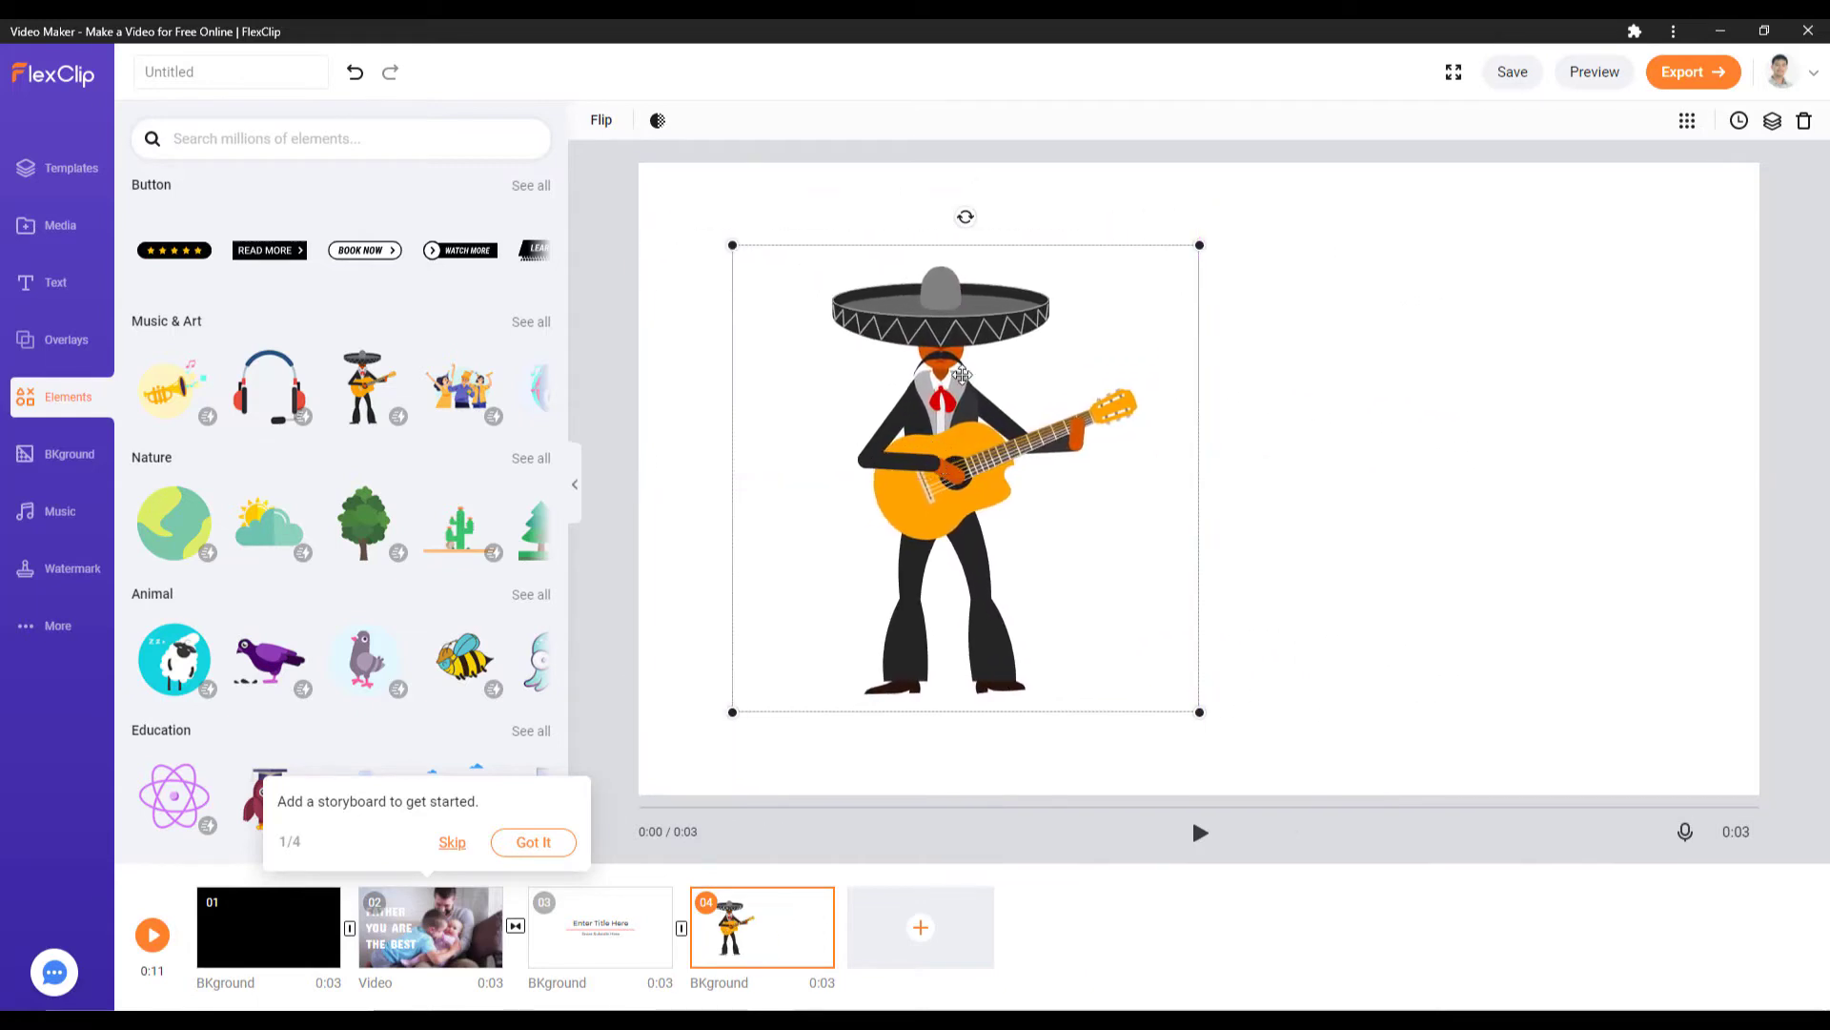
mouse_move(965, 215)
left_mouse_down()
mouse_move(993, 212)
mouse_move(930, 218)
mouse_move(966, 216)
left_mouse_up()
left_click_drag(1071, 366, 1063, 368)
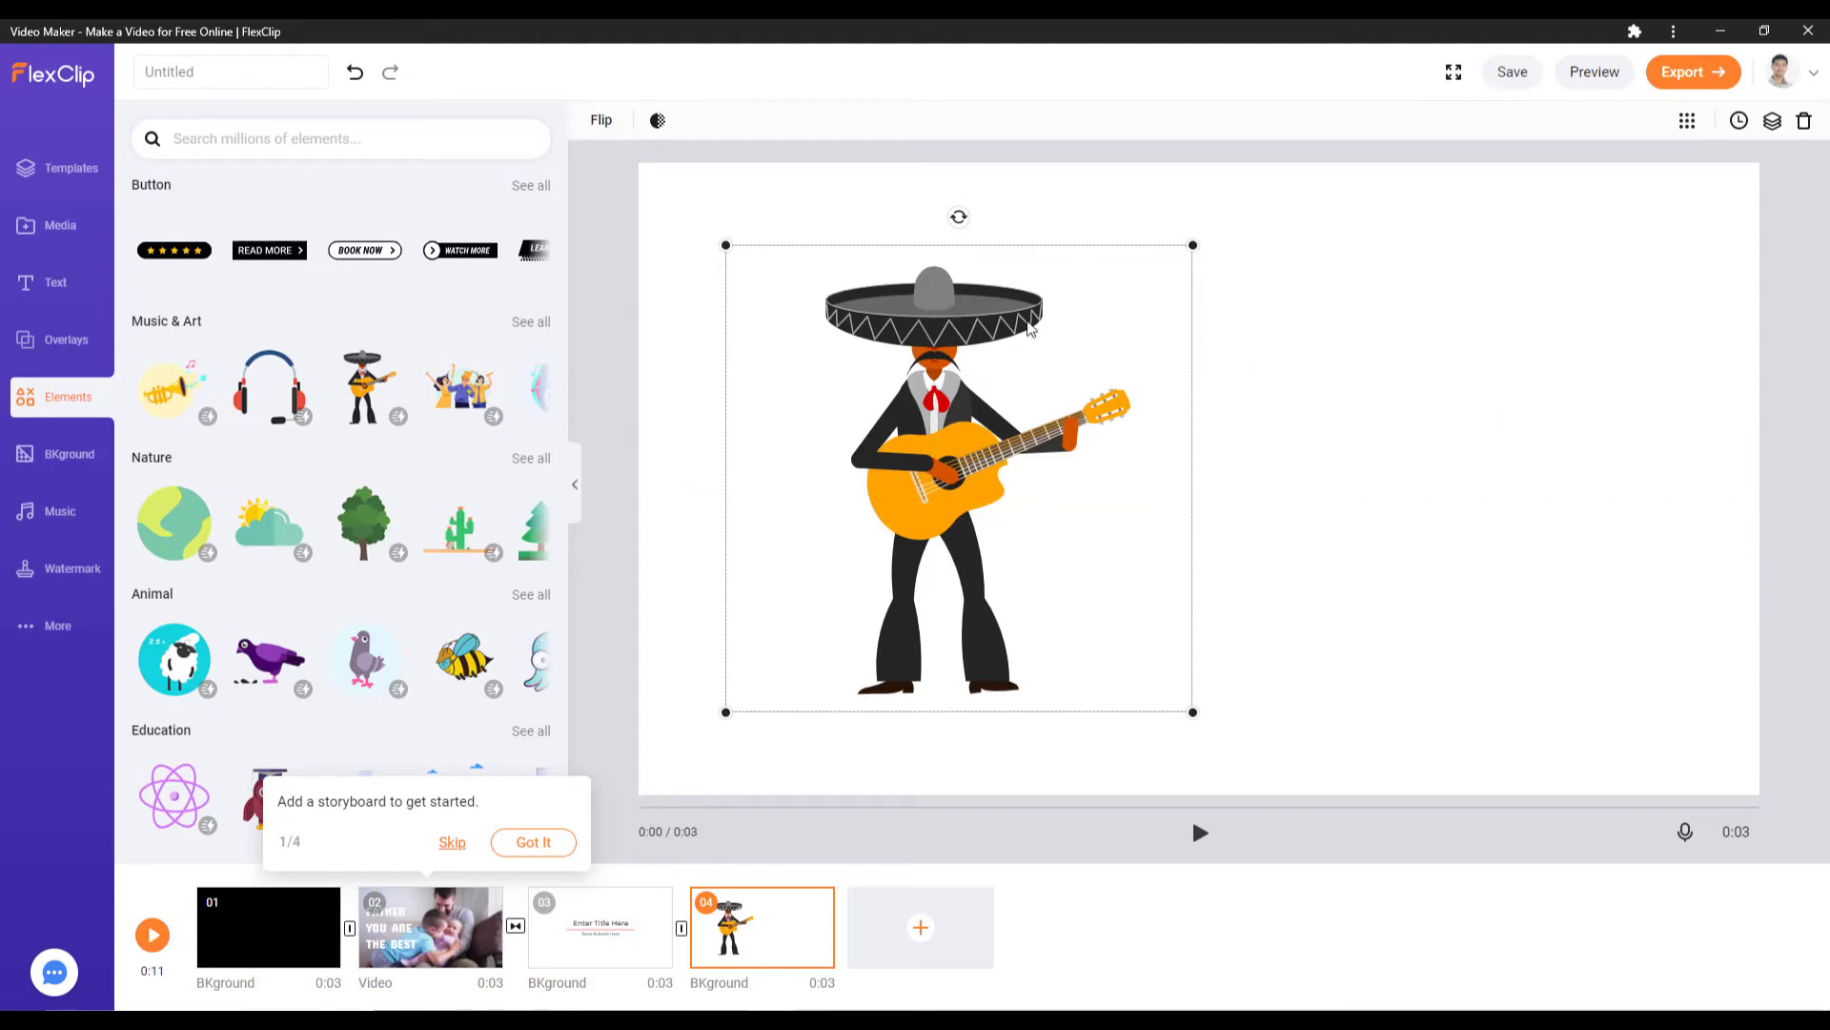
Step: Add the Swipe From Right dynamic text to the fourth scene, place it beside the guitarist and keep its placeholder wording
left_click(63, 282)
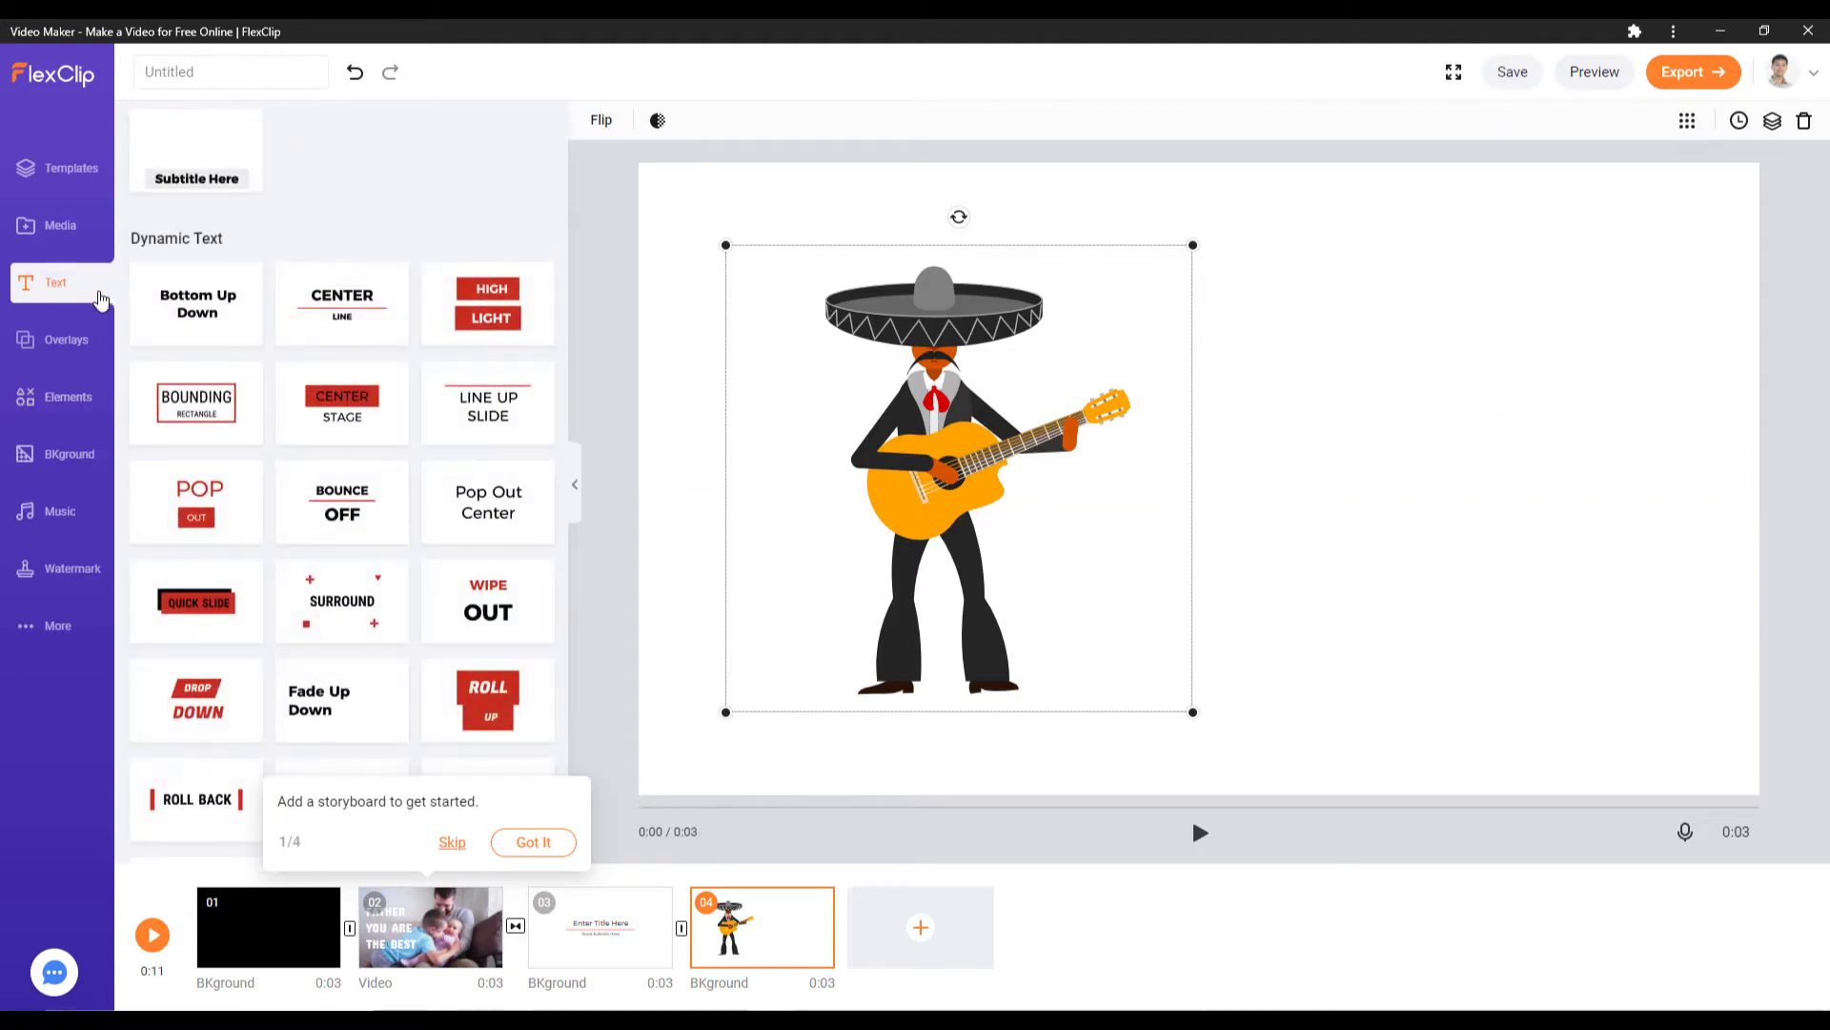
scroll(416, 389, "down", 2)
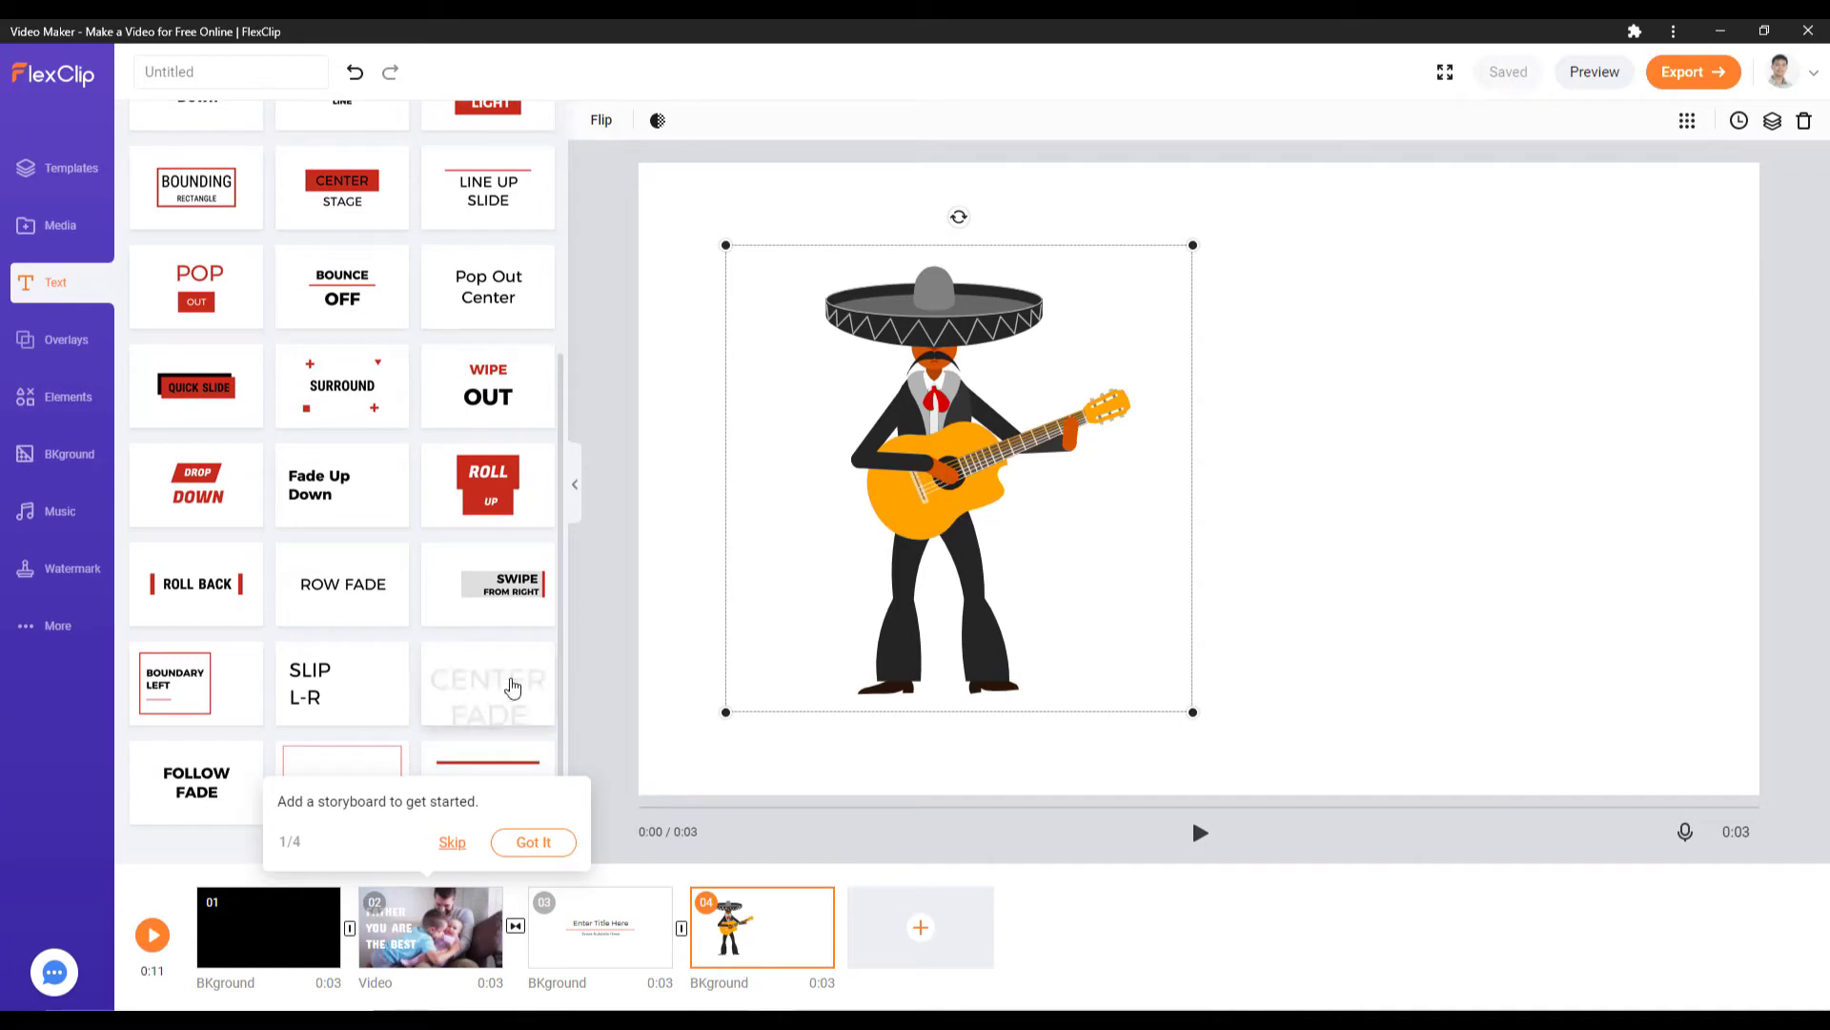
left_click(507, 592)
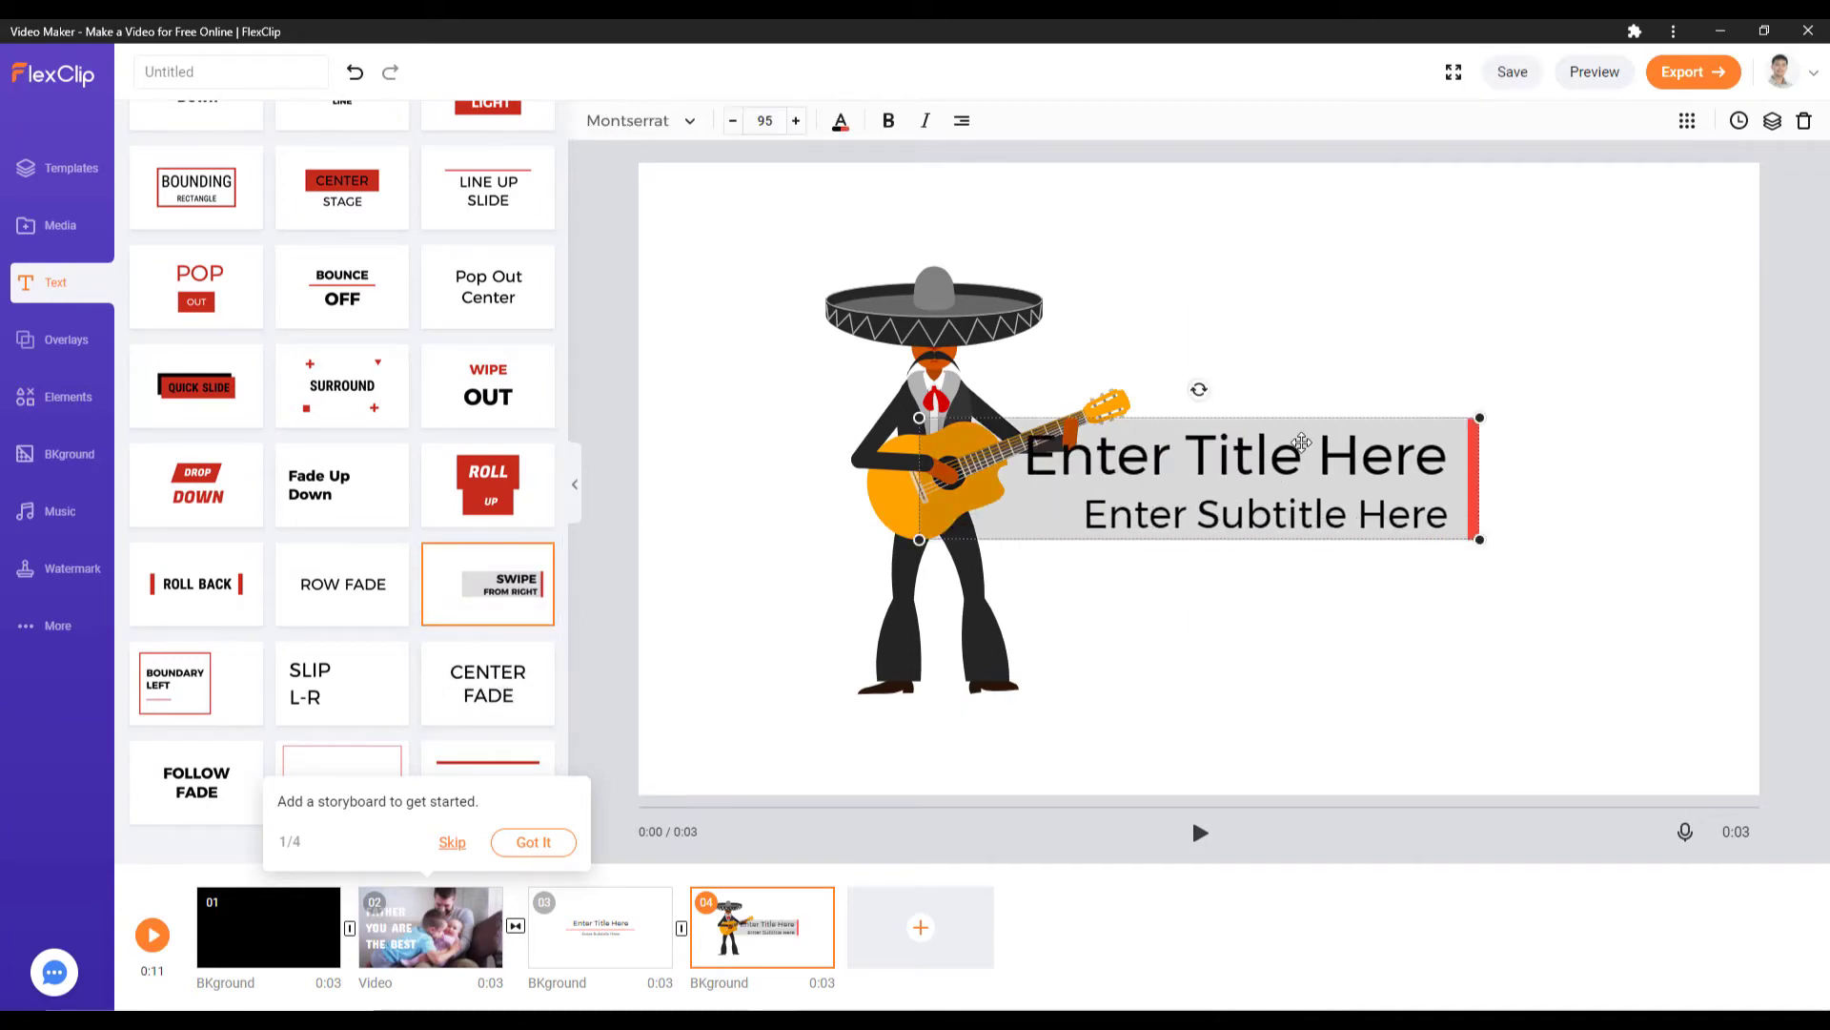
left_click_drag(1303, 442, 1516, 445)
double_click(1460, 457)
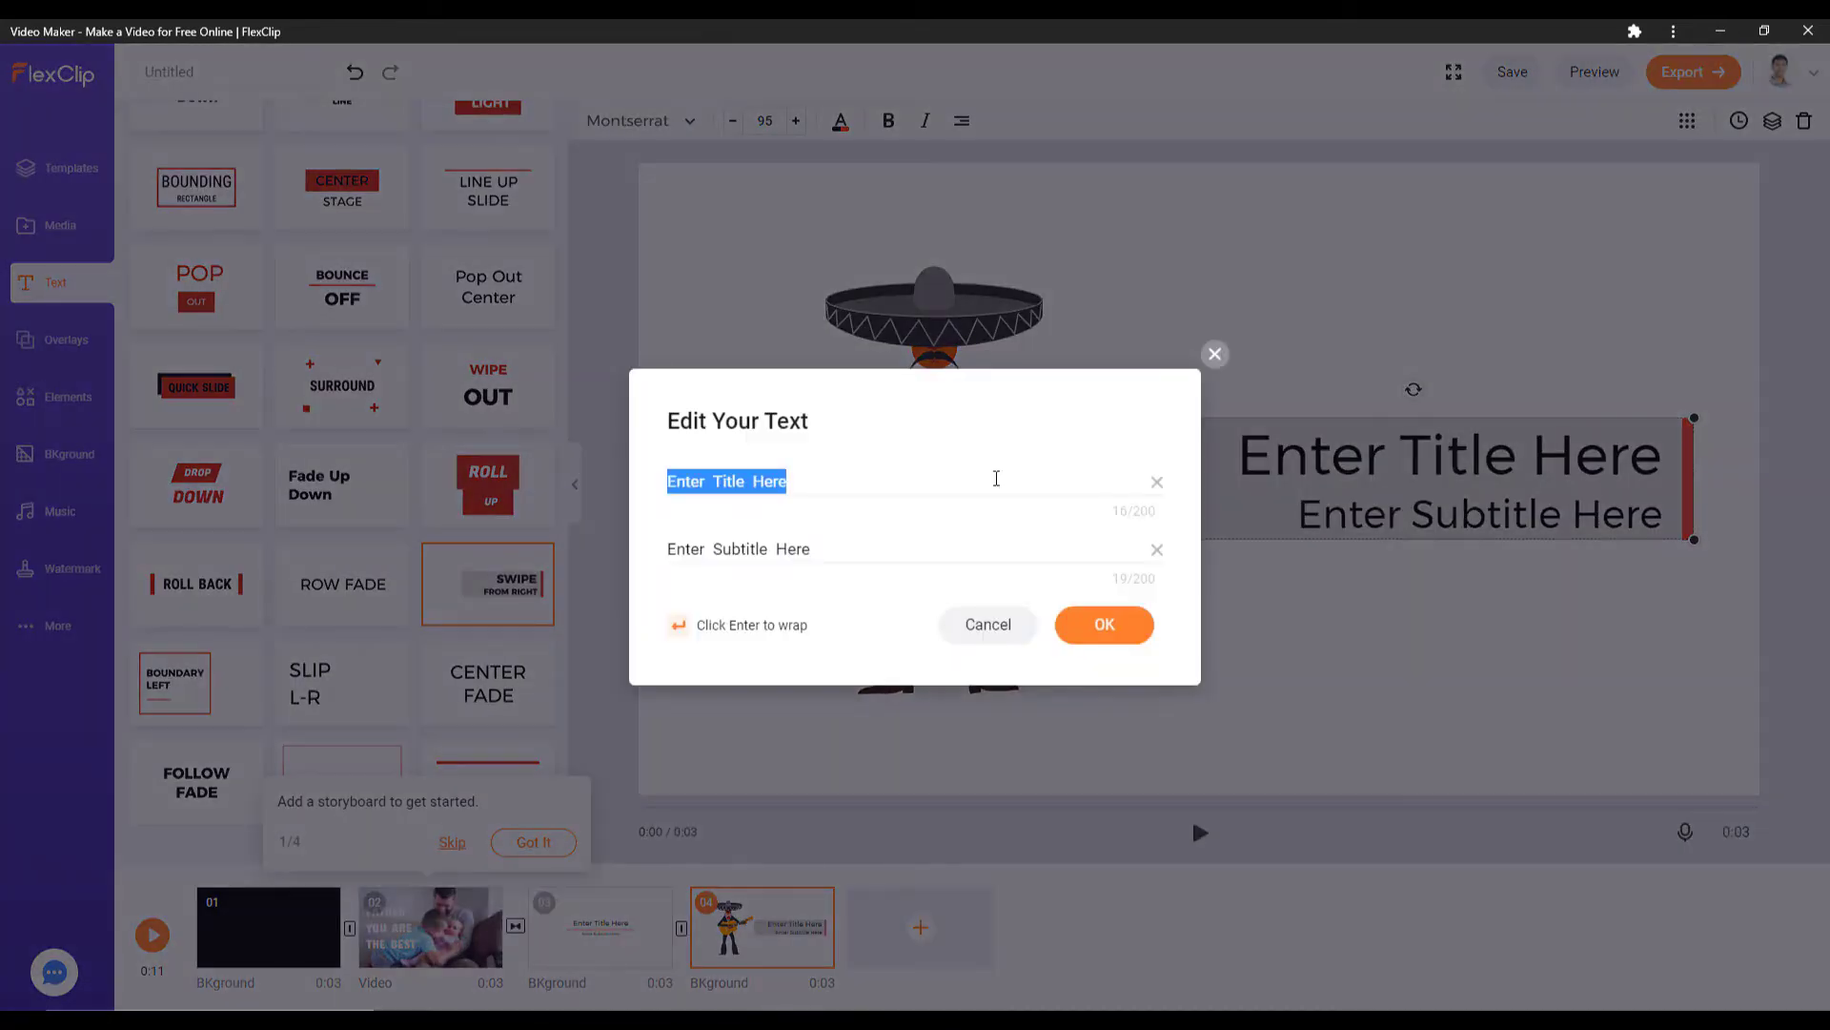
left_click(1215, 354)
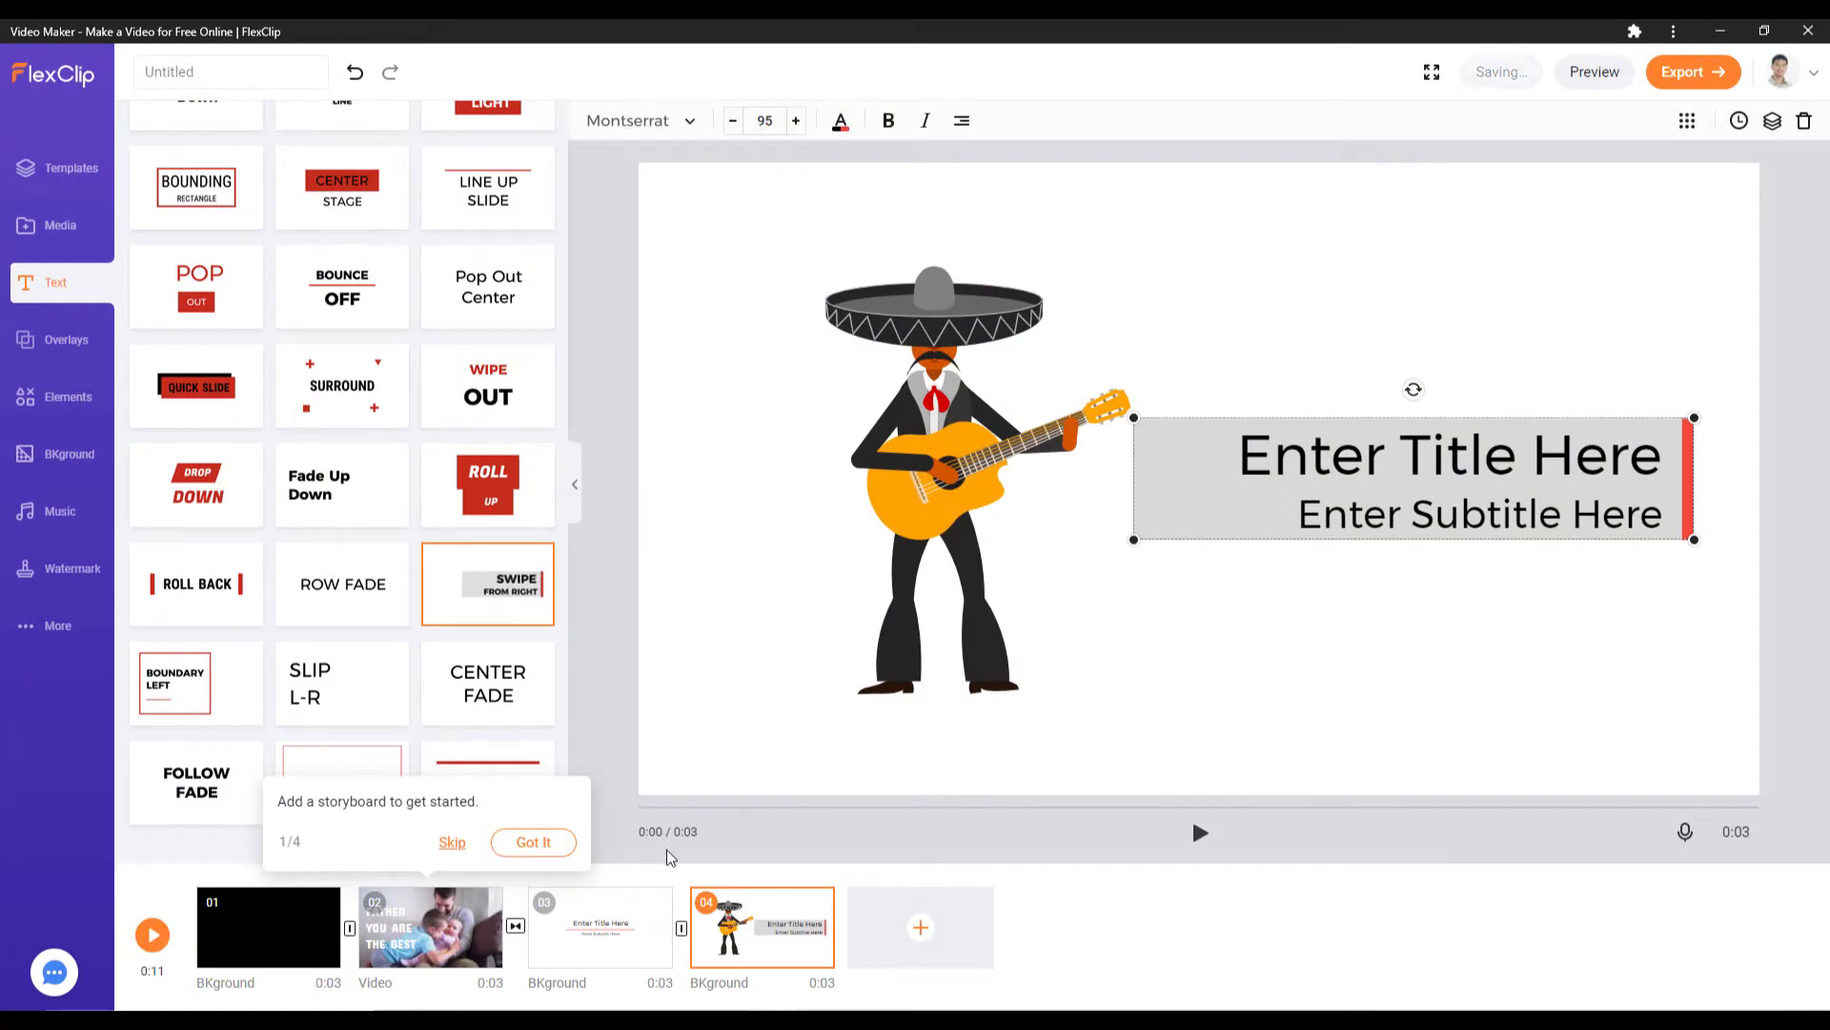
left_click(614, 734)
Step: Add the full-length stock business video of colleagues talking strategy around an office desk as the fifth scene
mouse_move(923, 928)
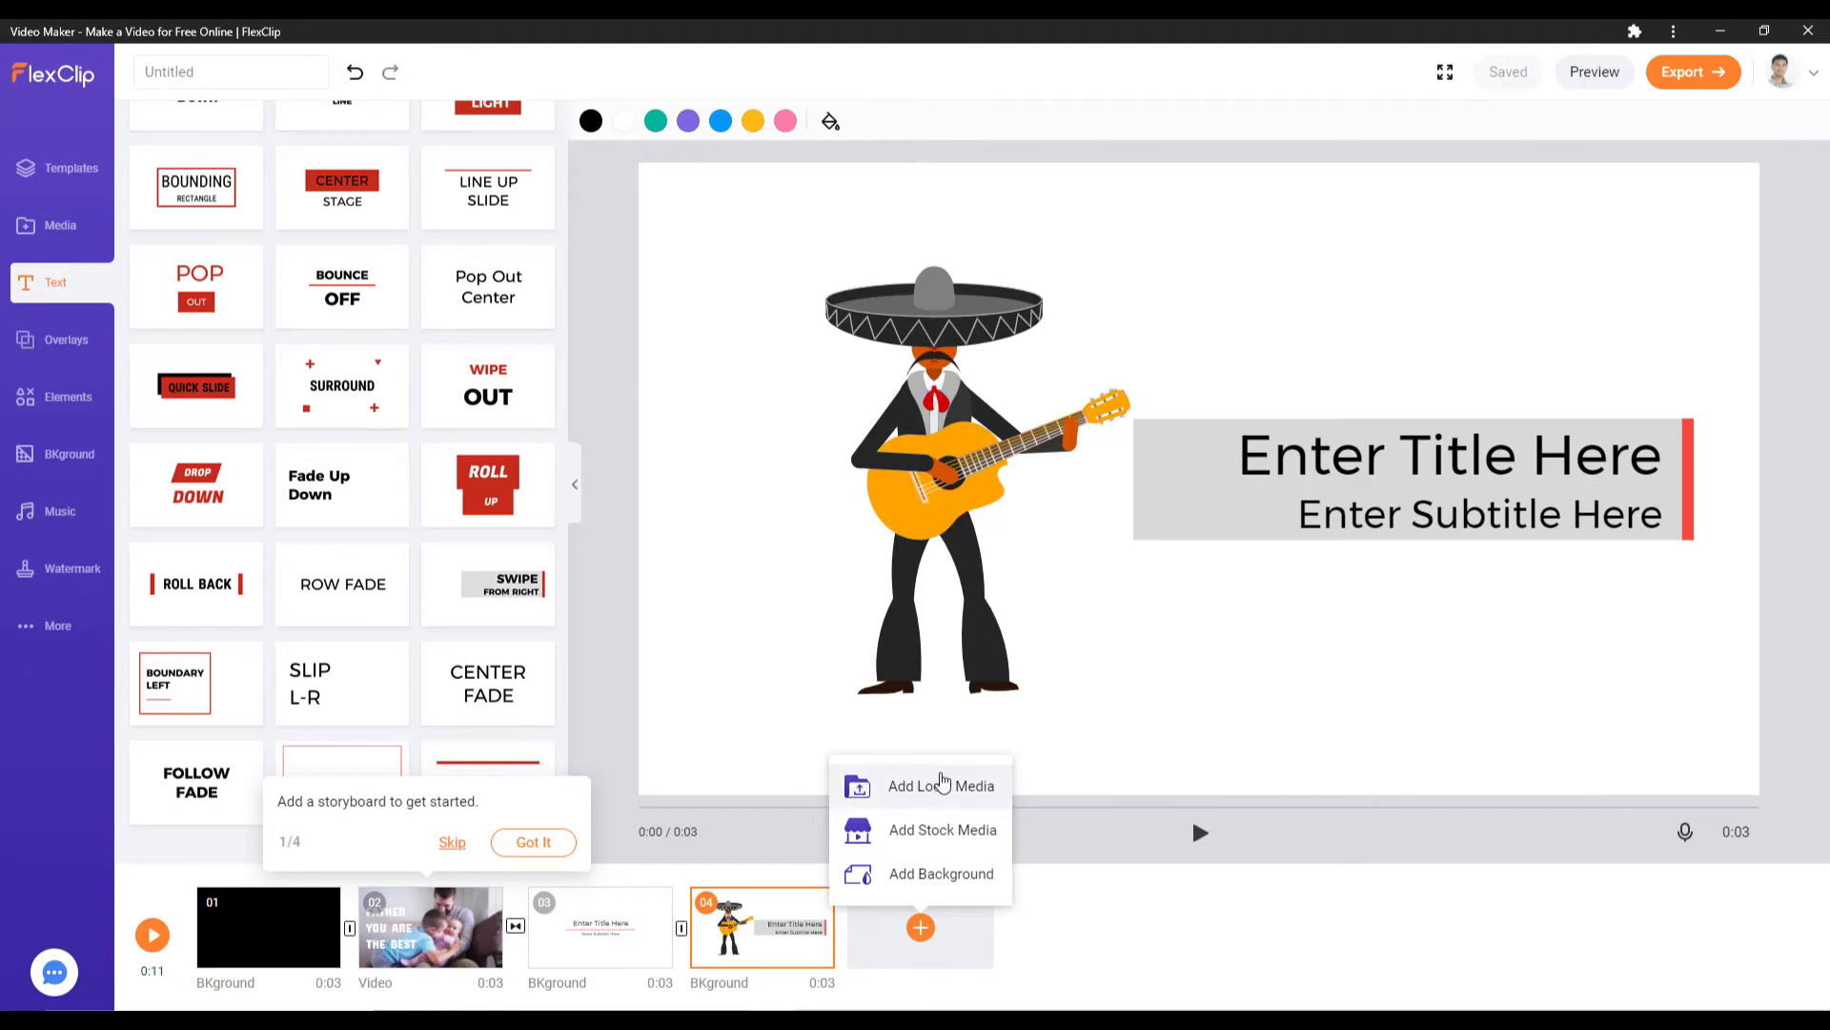
left_click(959, 837)
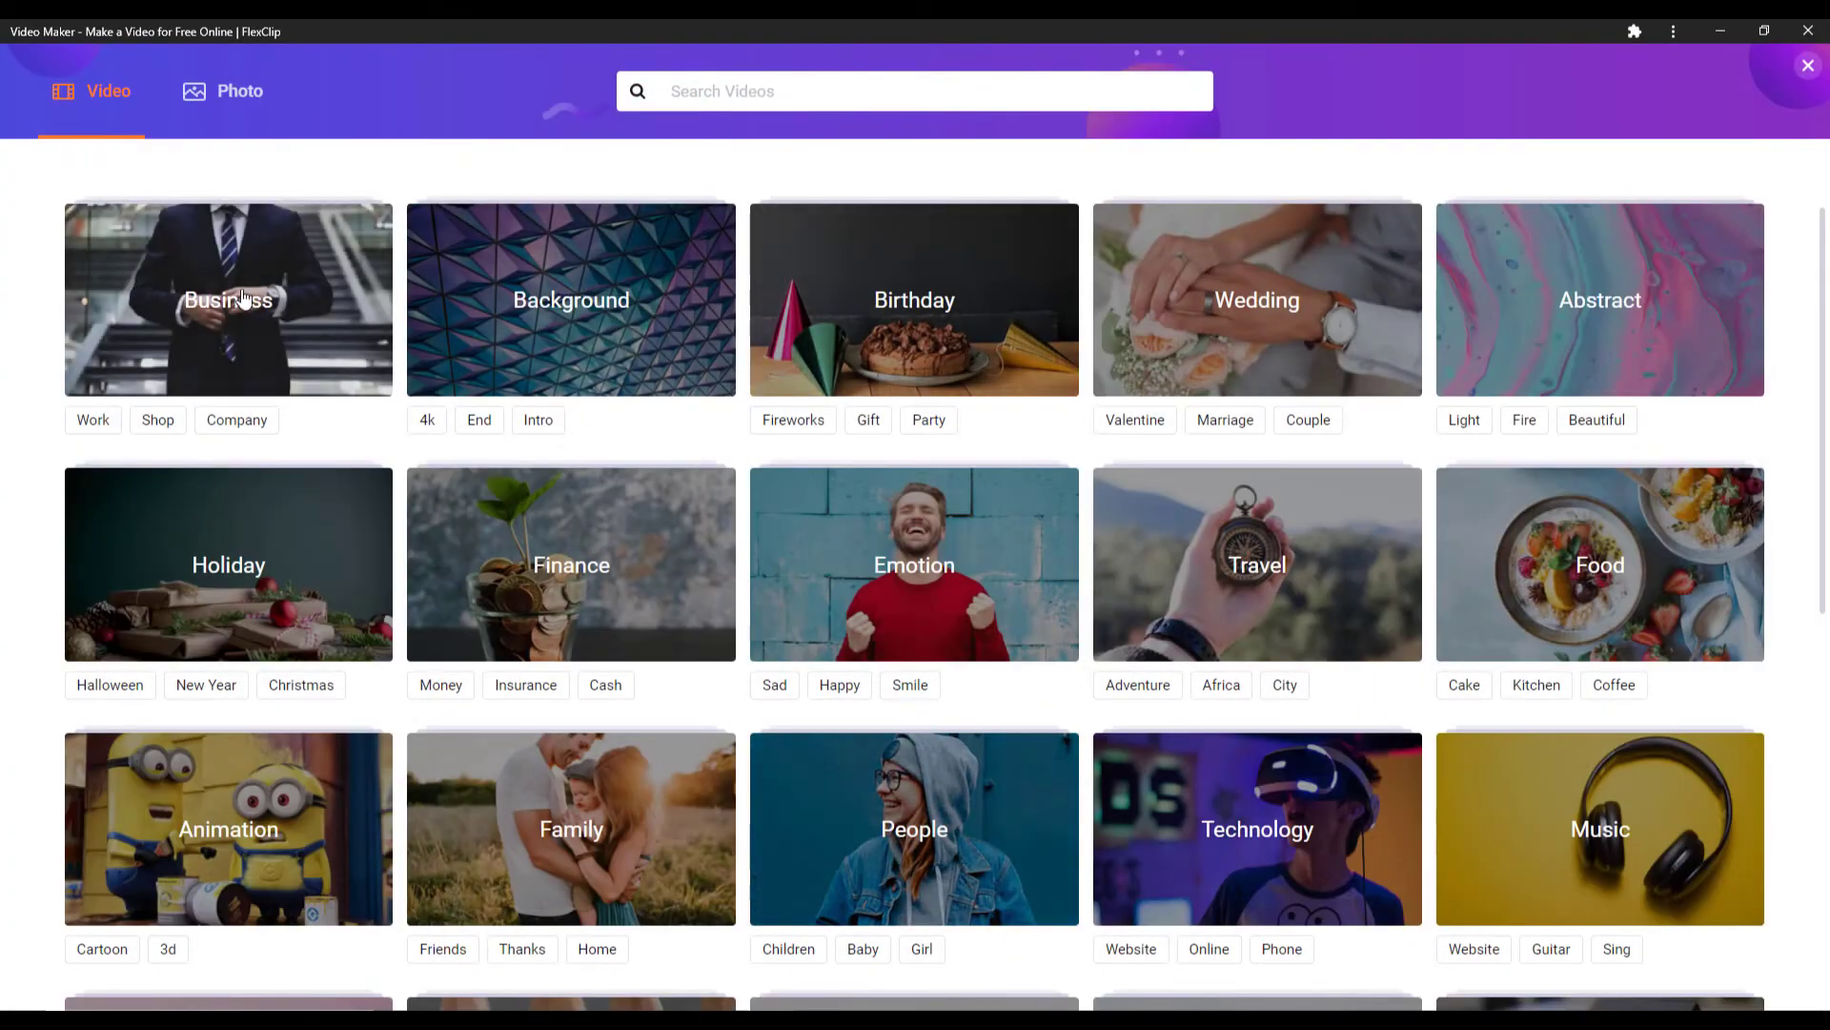
left_click(278, 303)
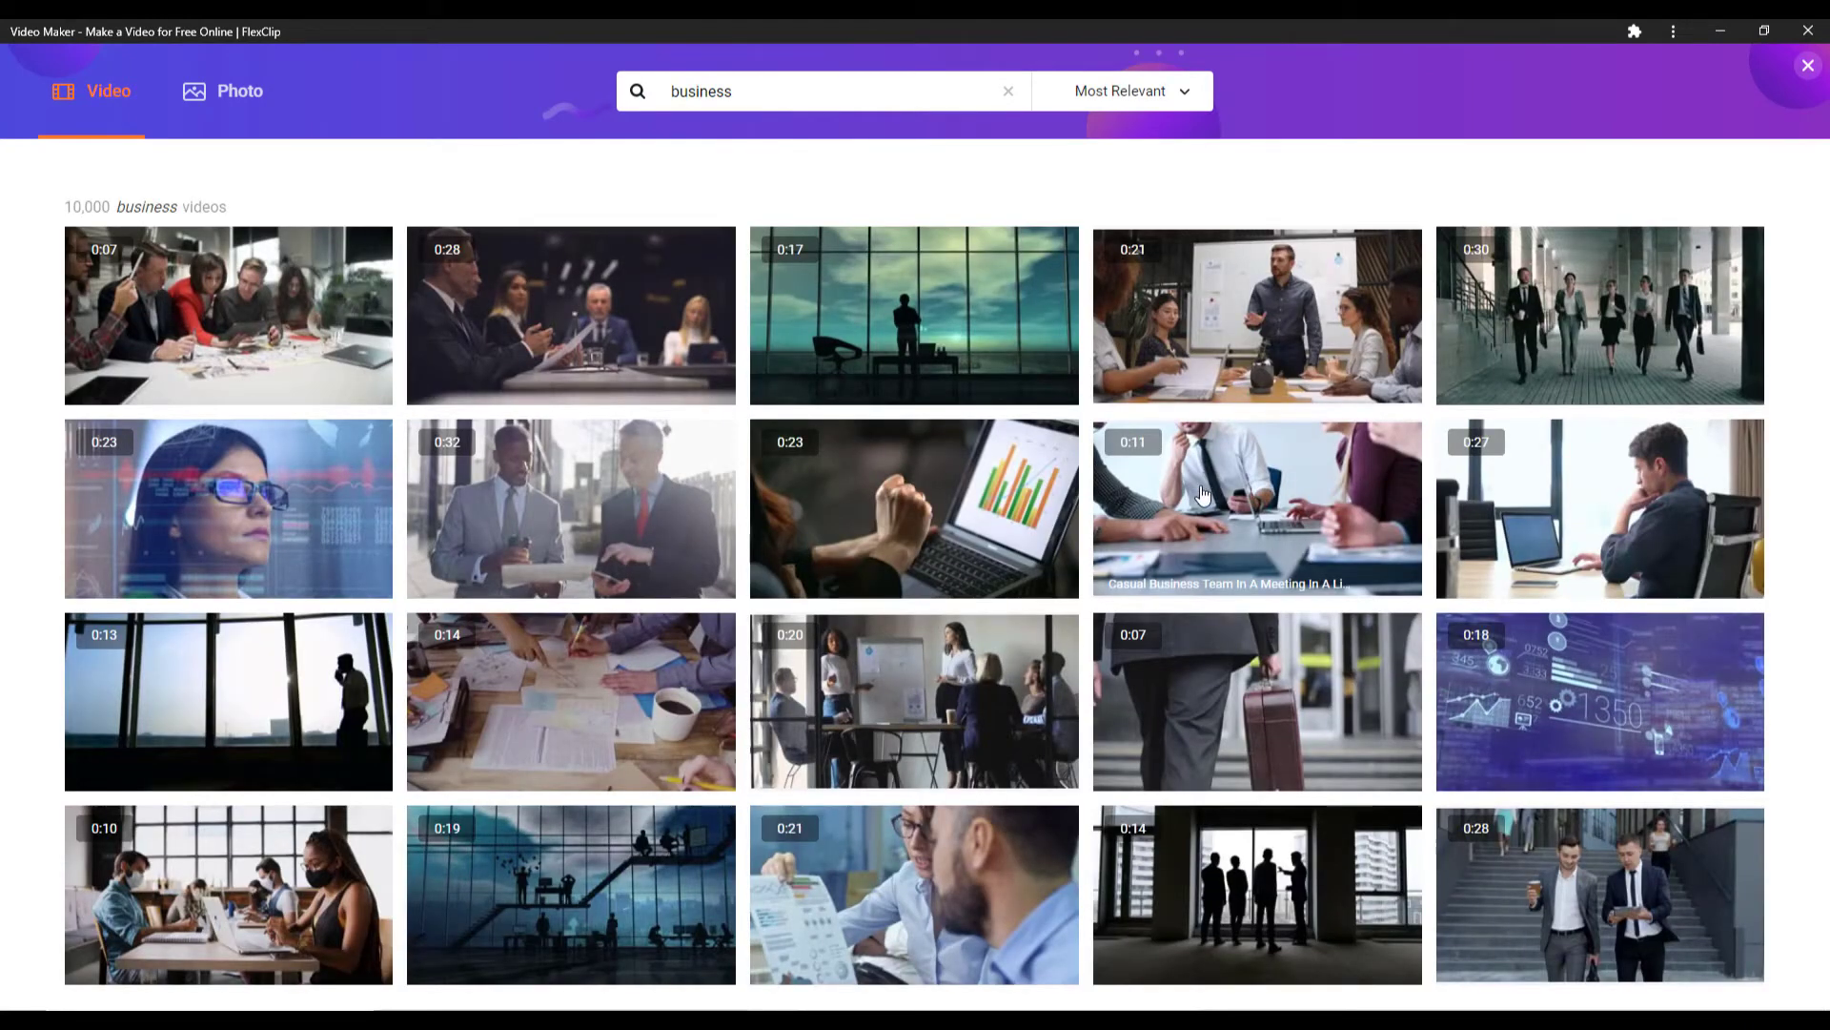
left_click(1097, 475)
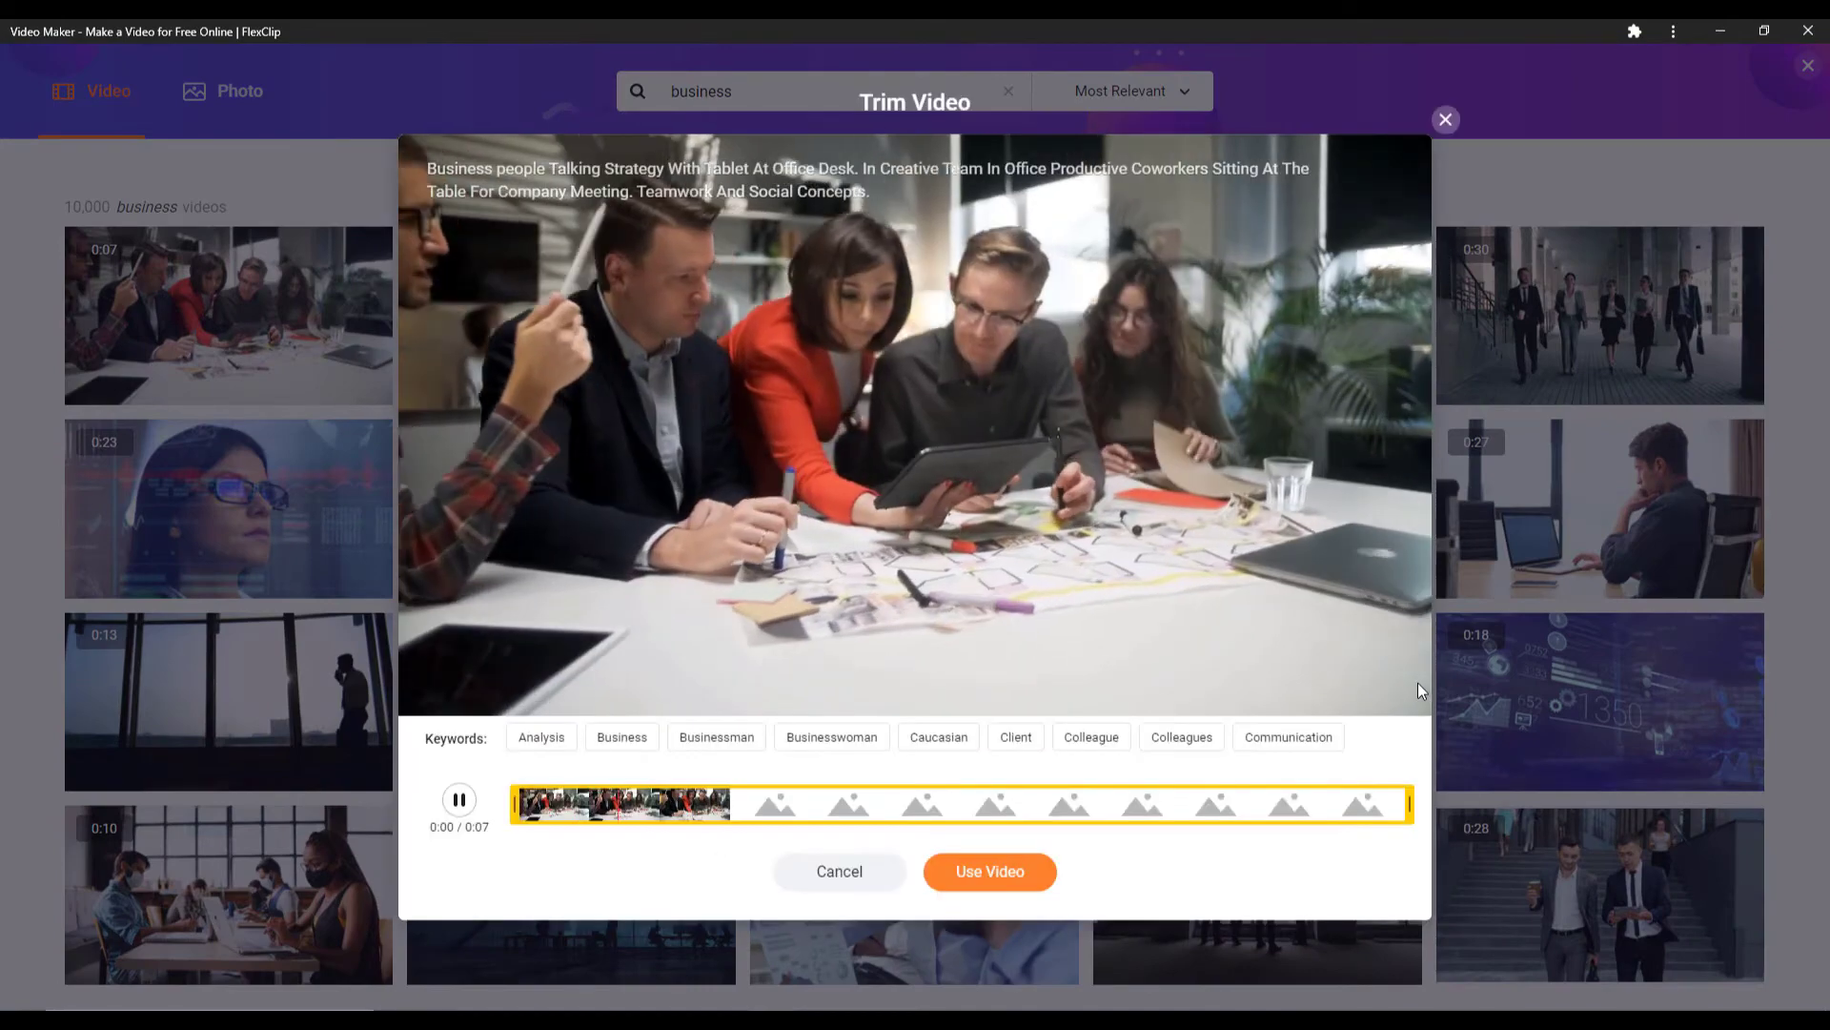
mouse_move(1411, 804)
left_mouse_down()
mouse_move(1340, 803)
mouse_move(1409, 803)
left_mouse_up()
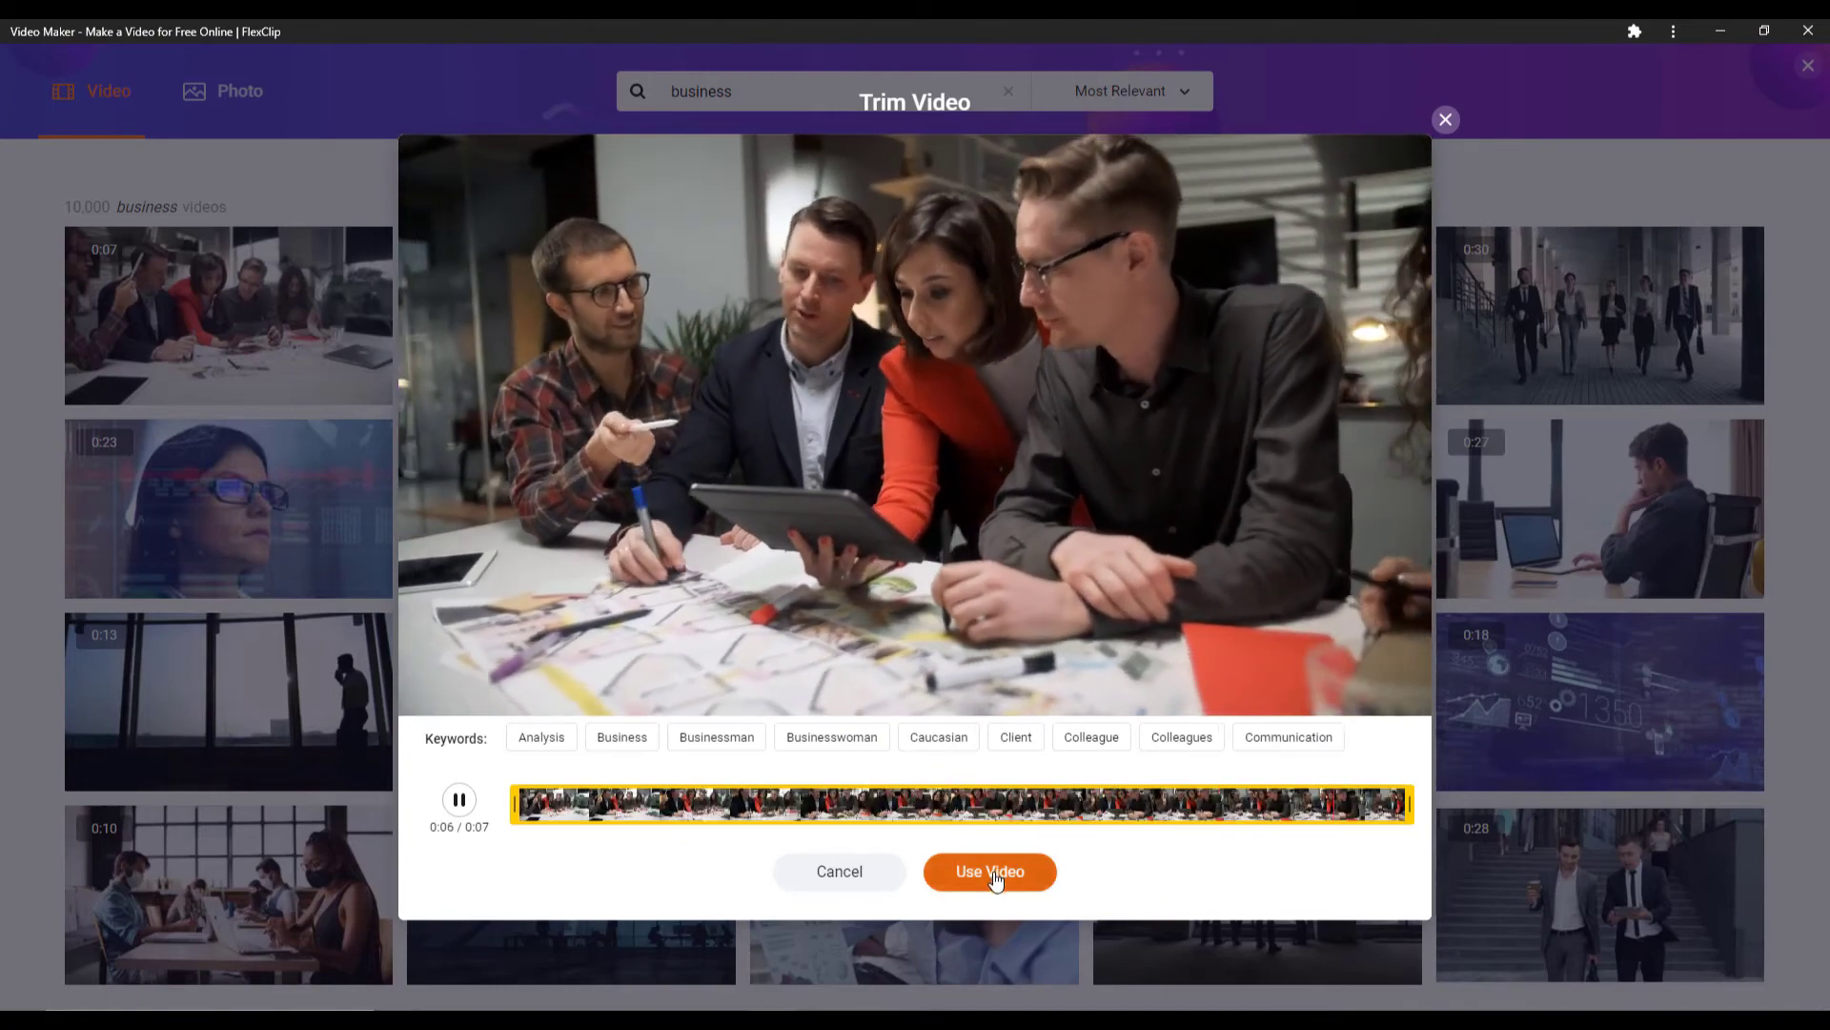
left_click(995, 873)
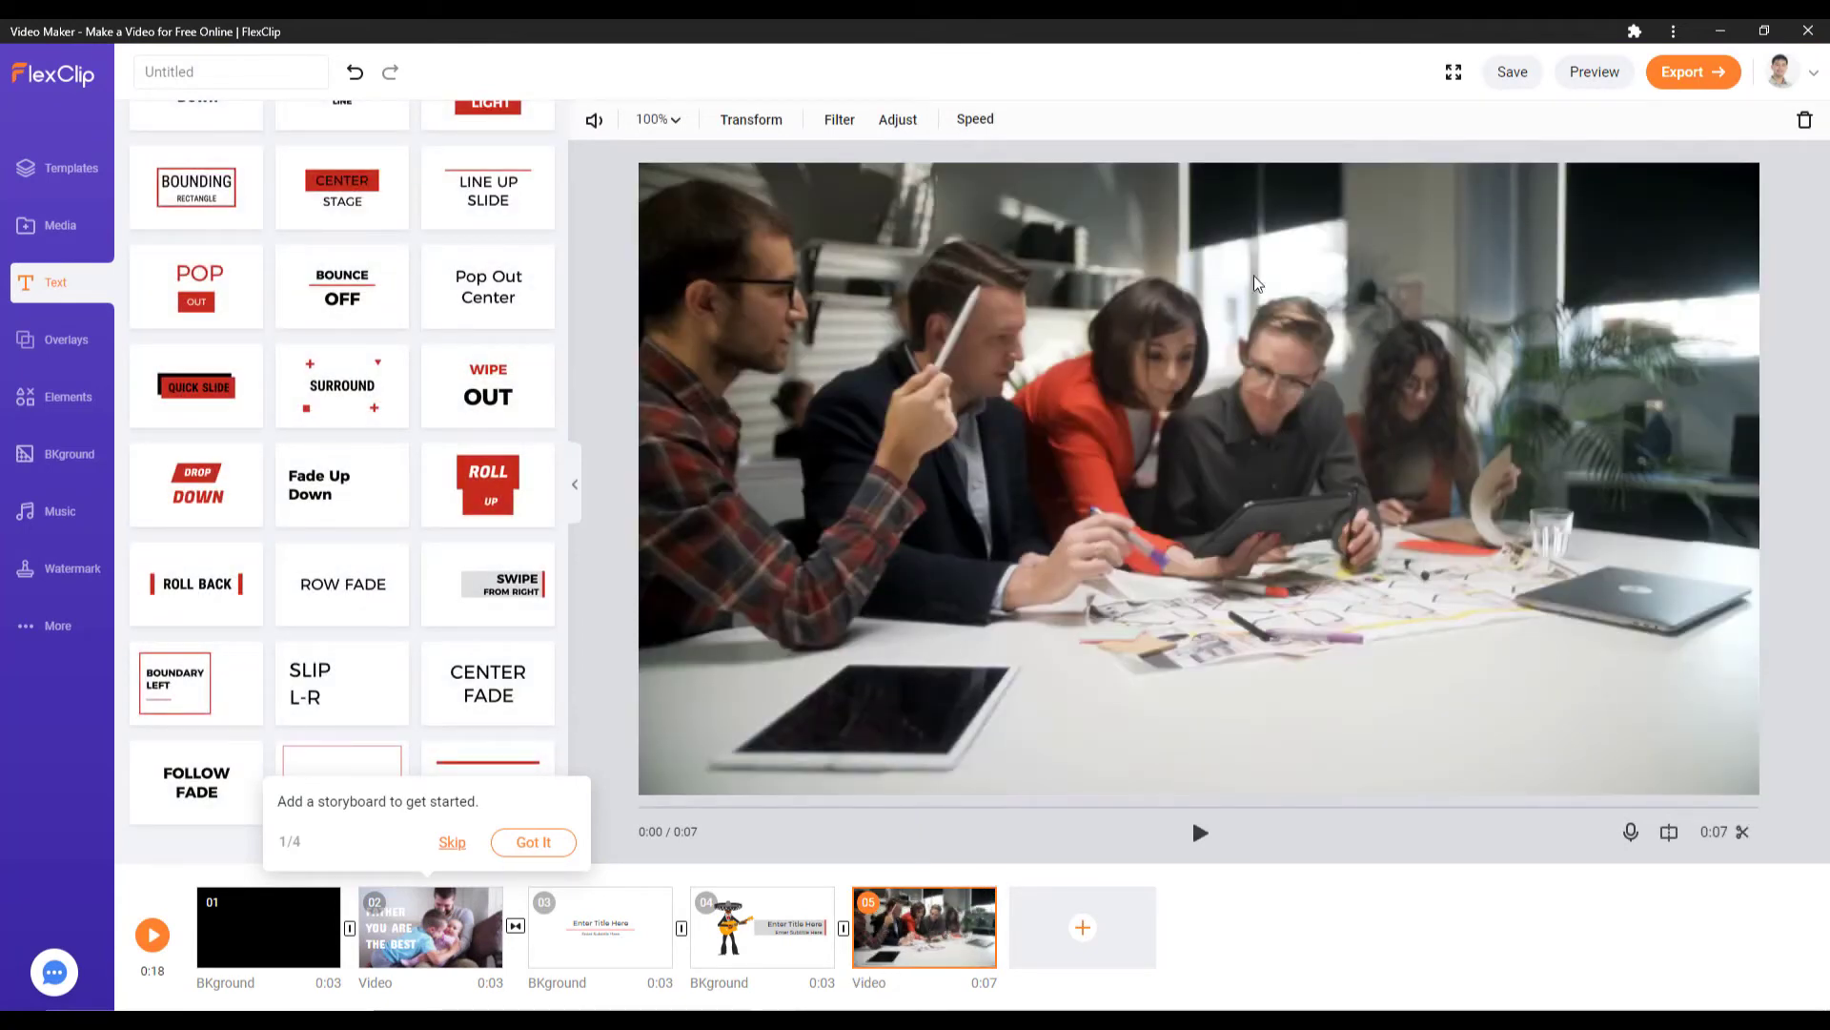
Step: Add the pink and yellow geometric decoration overlay and the Bounding Rectangle dynamic text to the fifth scene
left_click(66, 341)
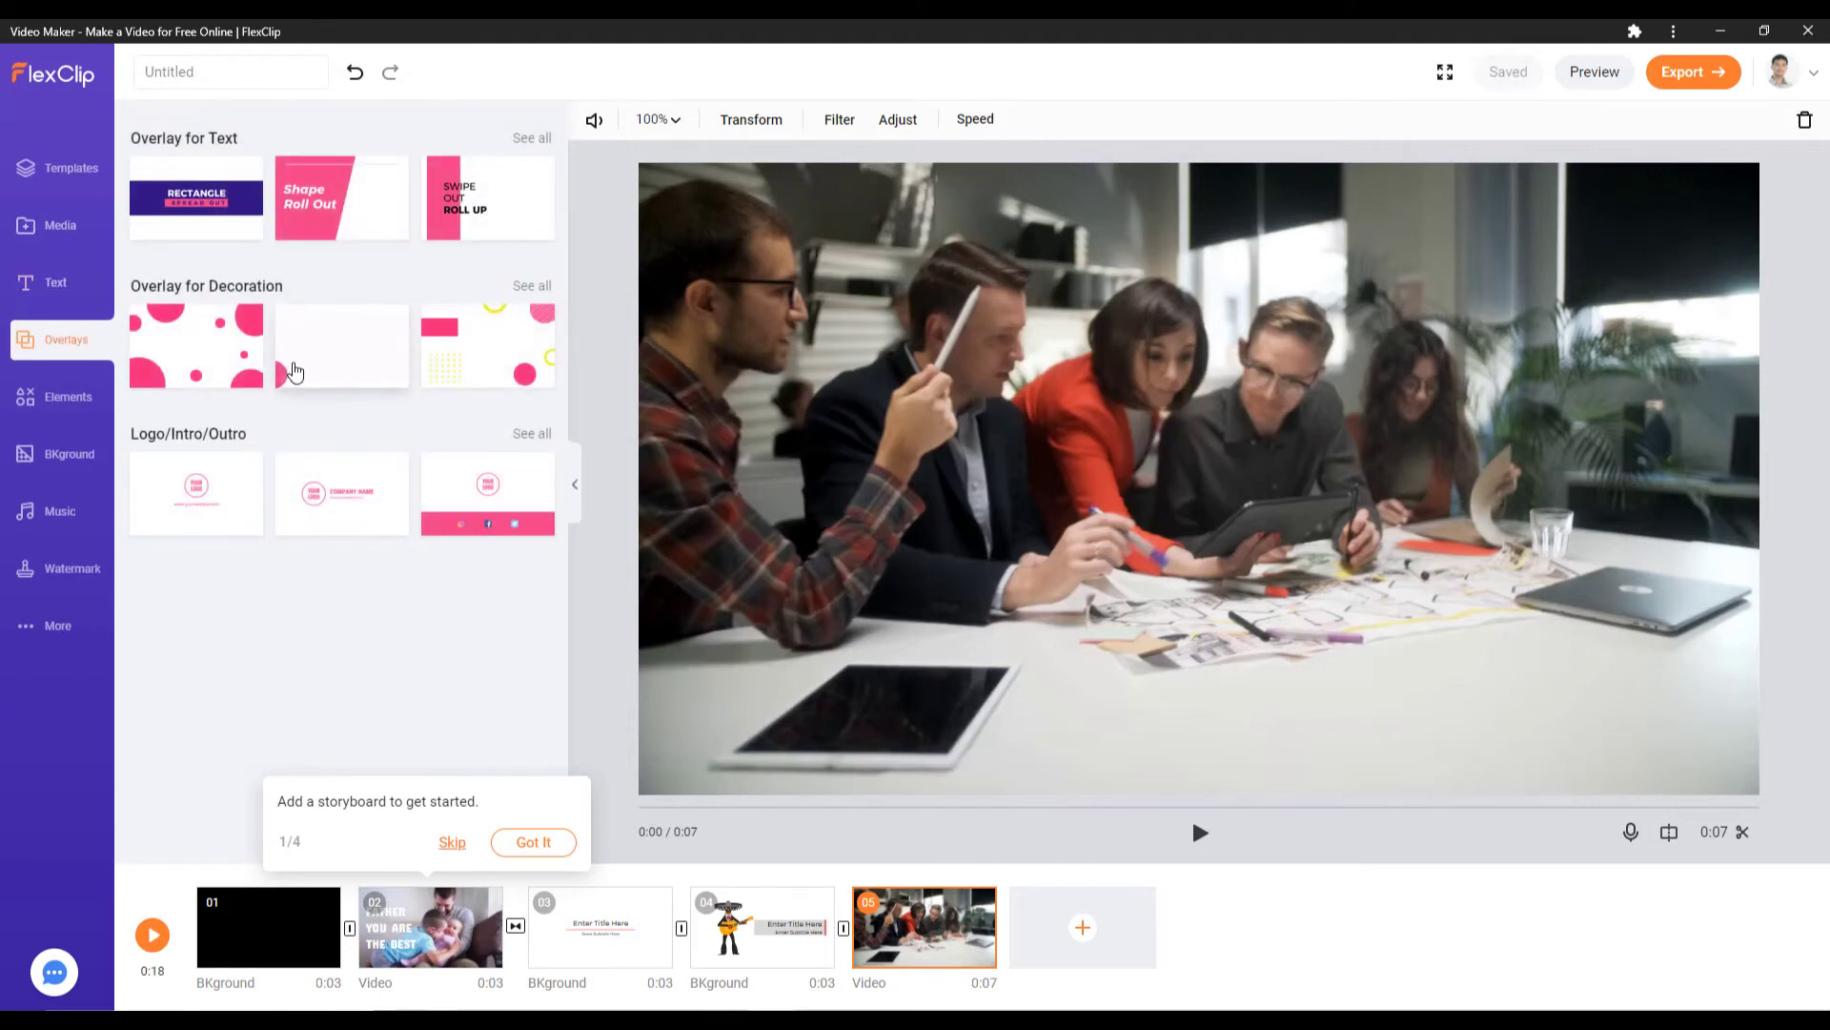
left_click(491, 356)
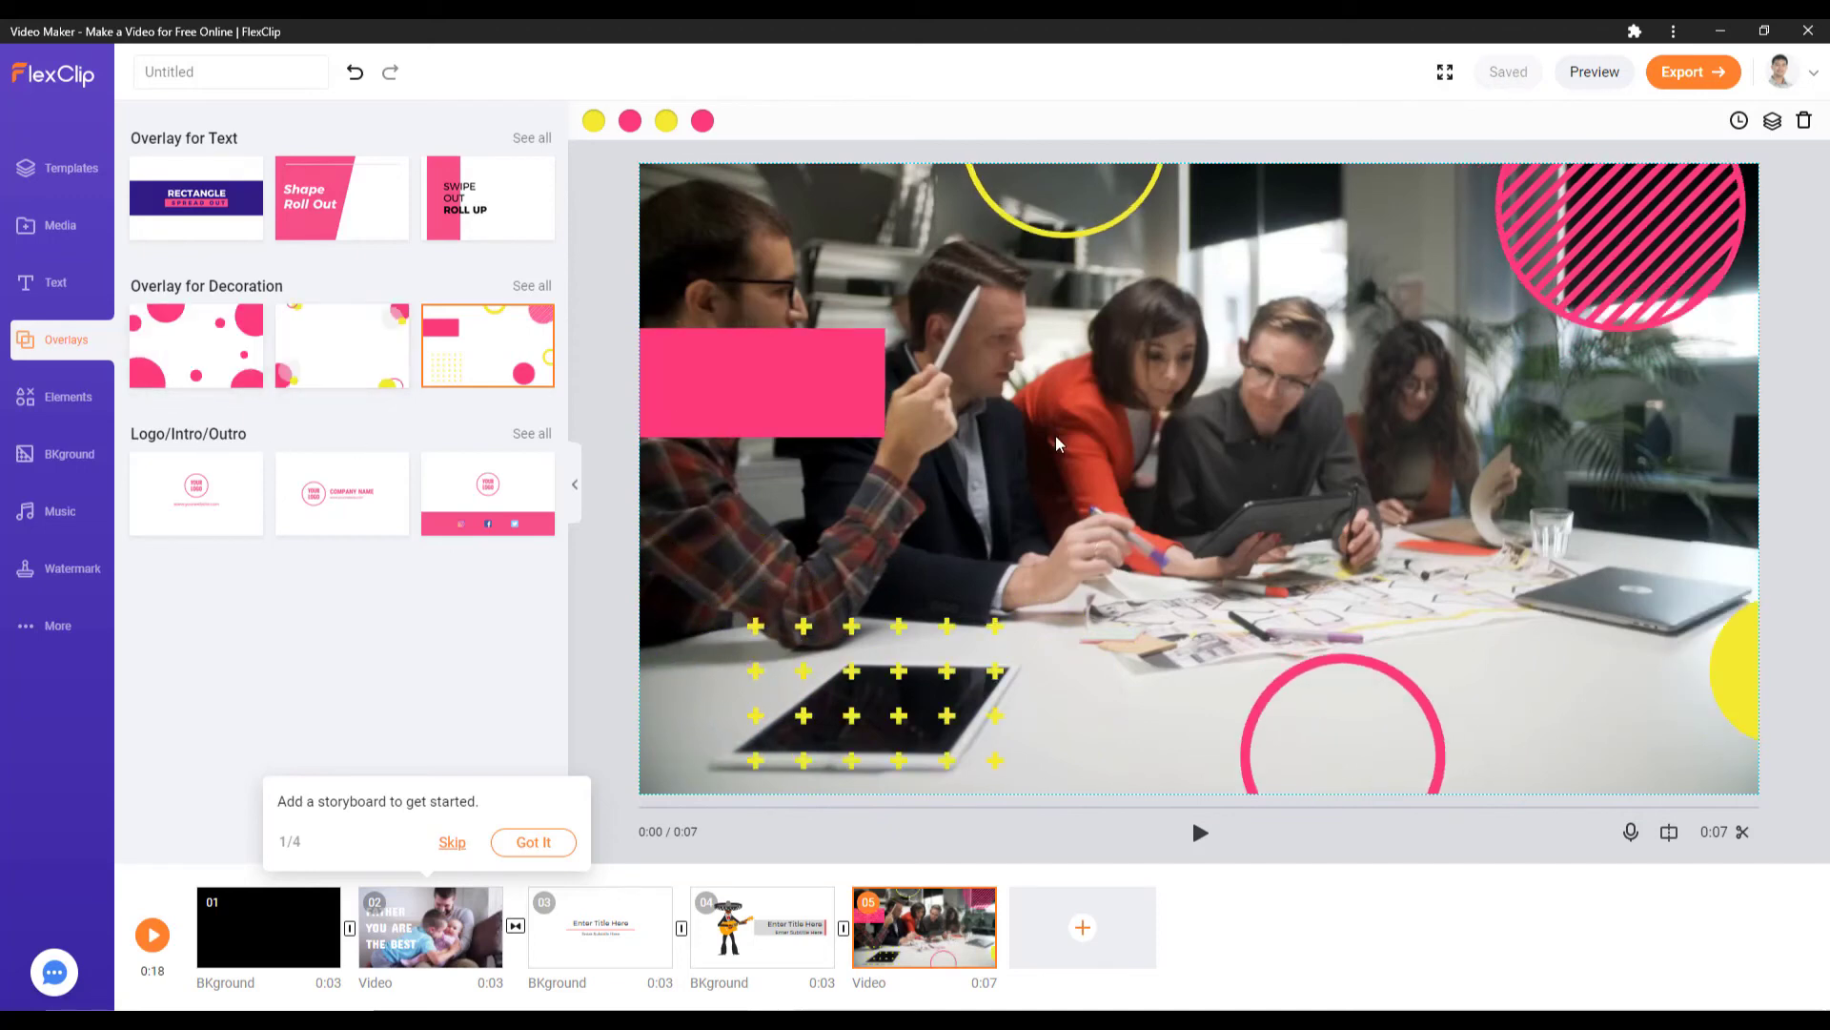
left_click(57, 285)
scroll(286, 381, "up", 2)
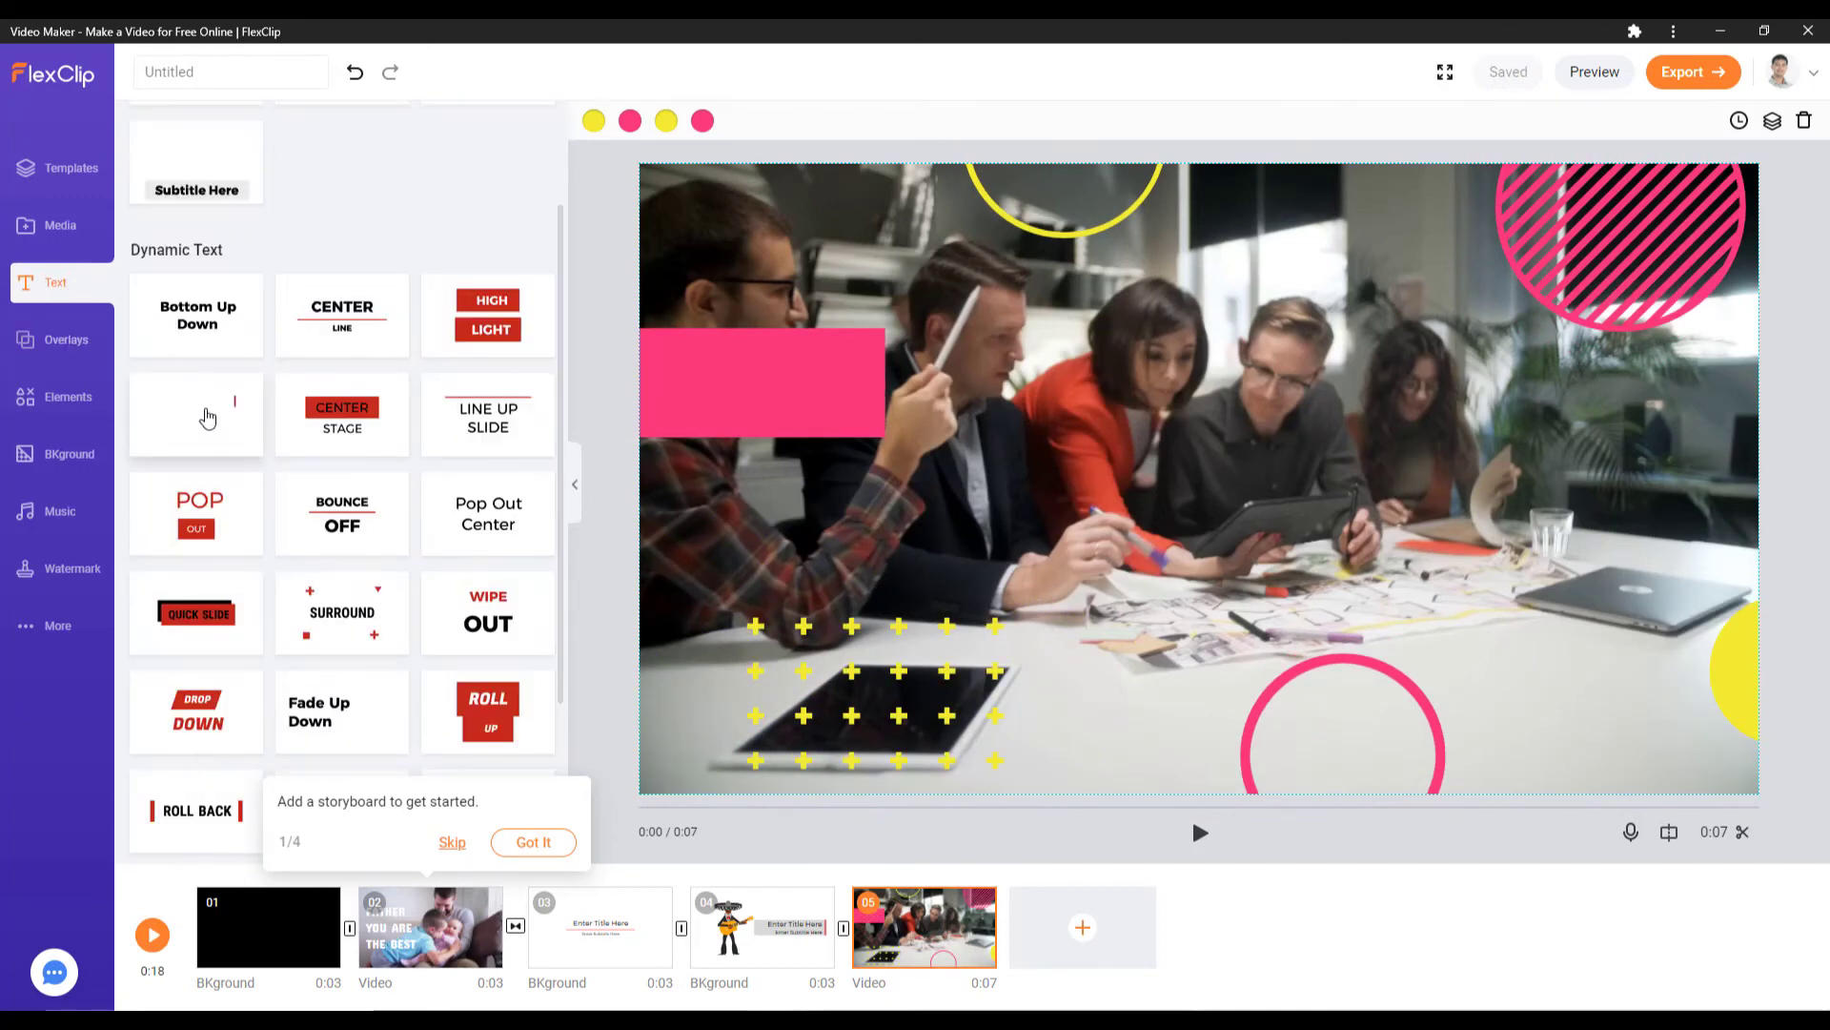
left_click(208, 419)
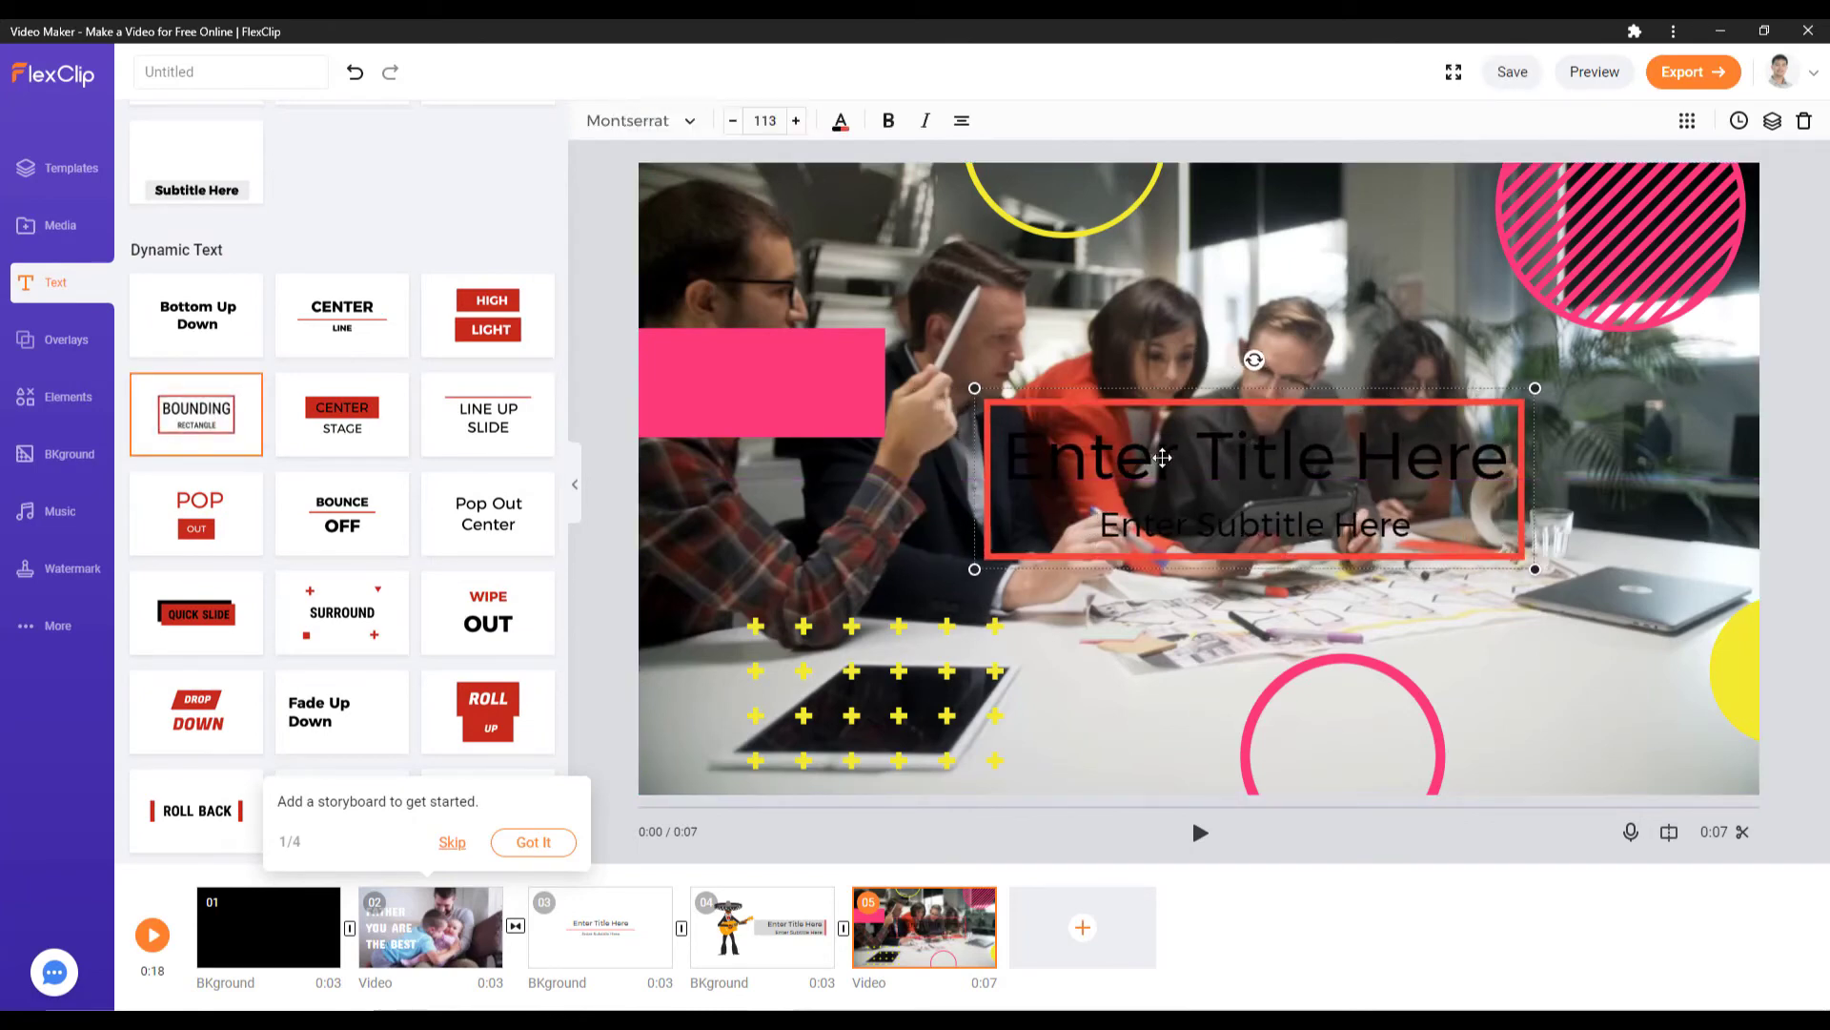
Step: Apply the white and red colour preset to the Bounding Rectangle text and keep its placeholder title and subtitle
left_click(843, 126)
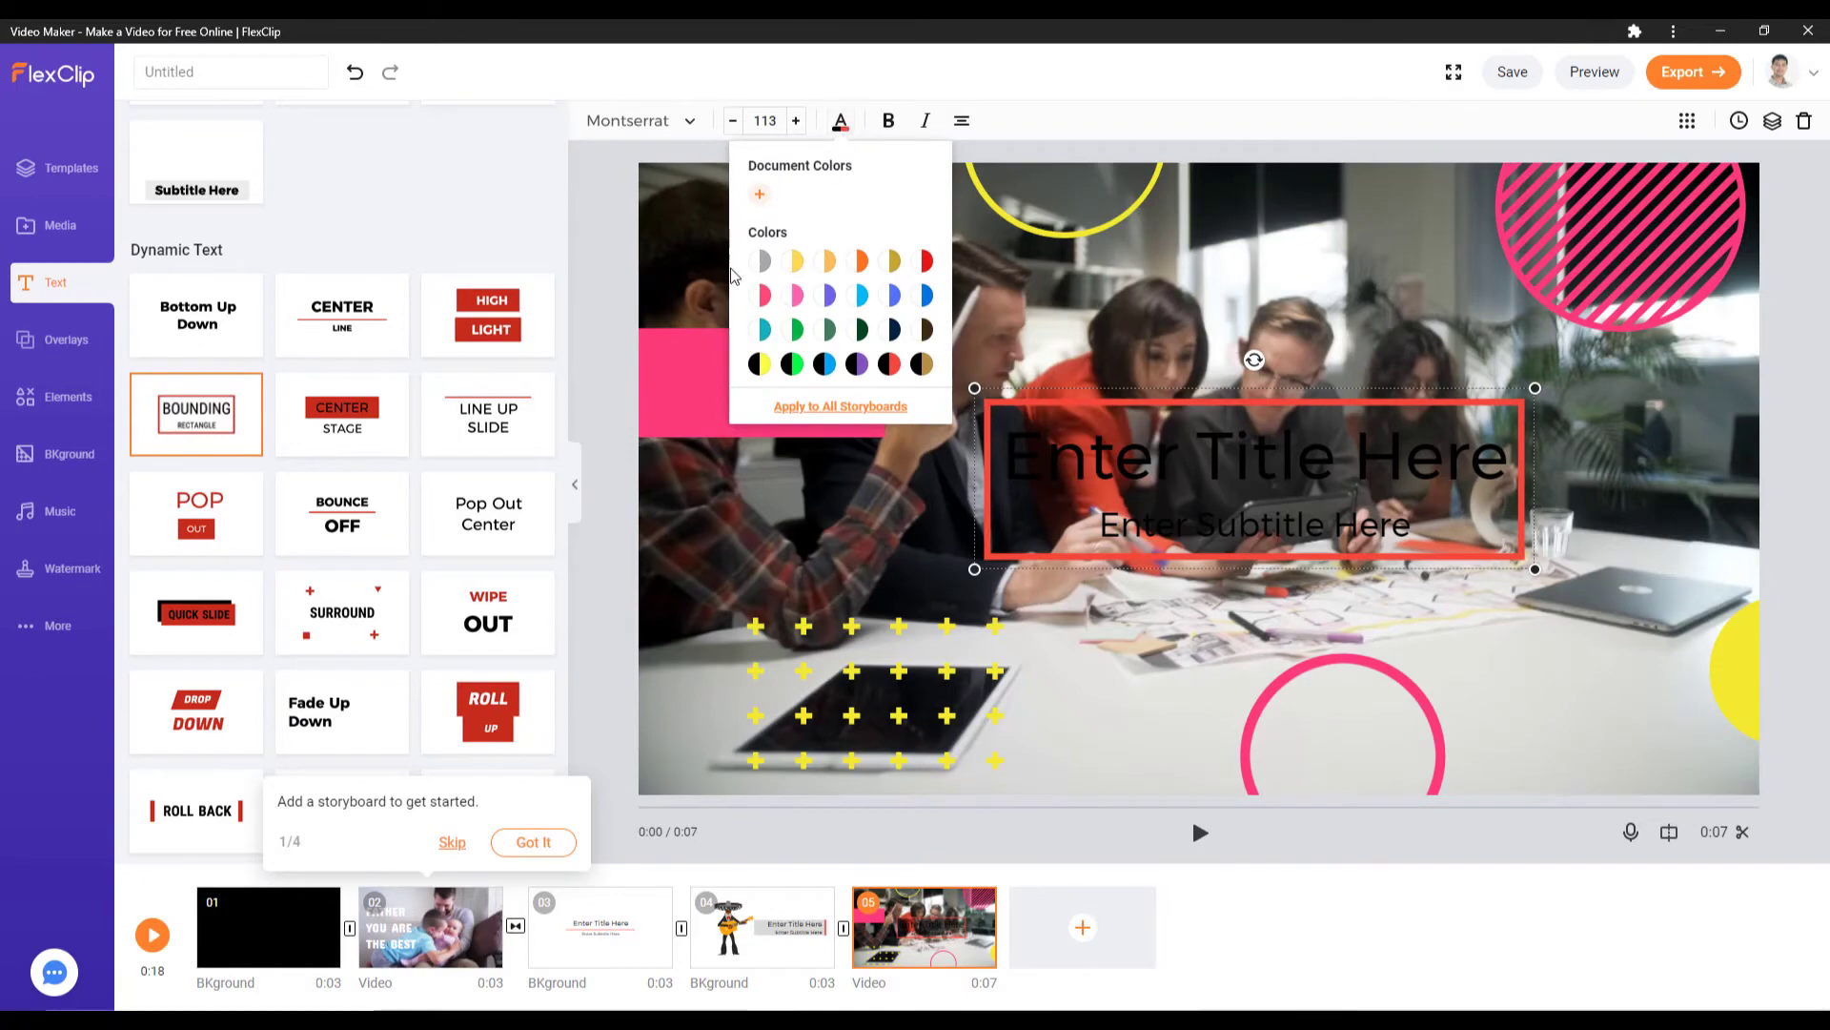
left_click(760, 265)
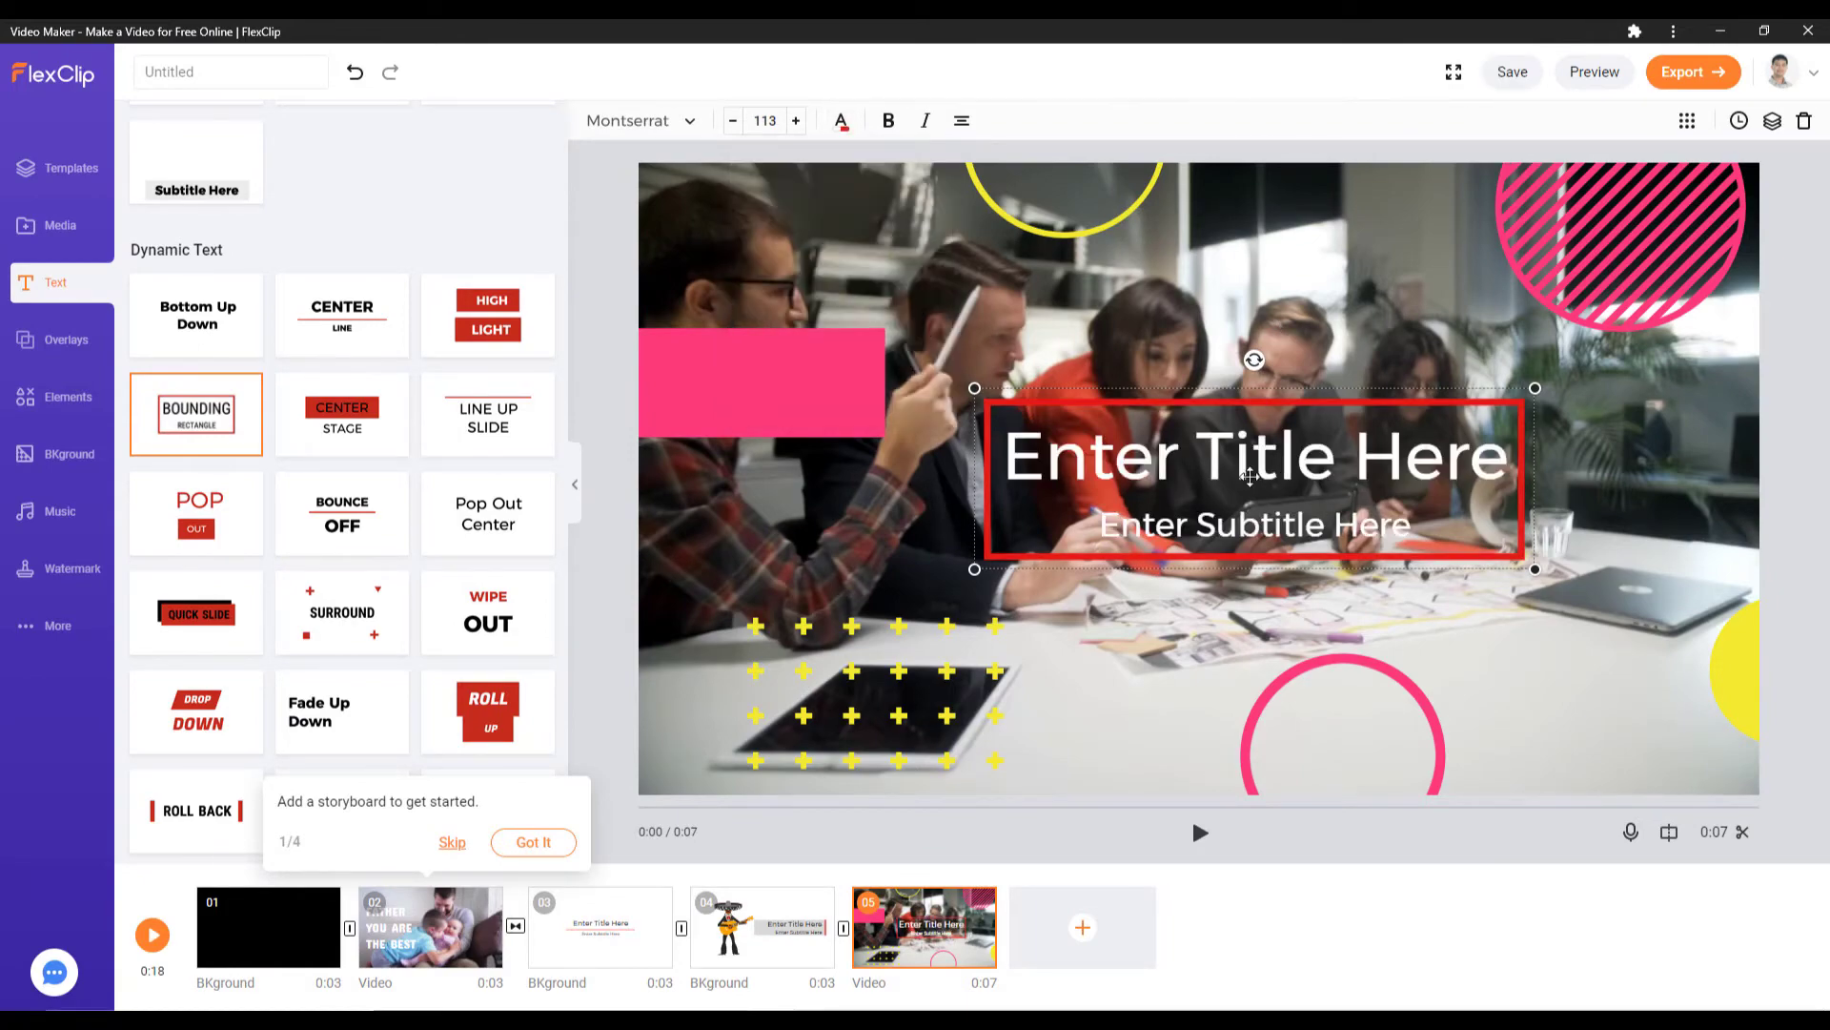
double_click(1203, 456)
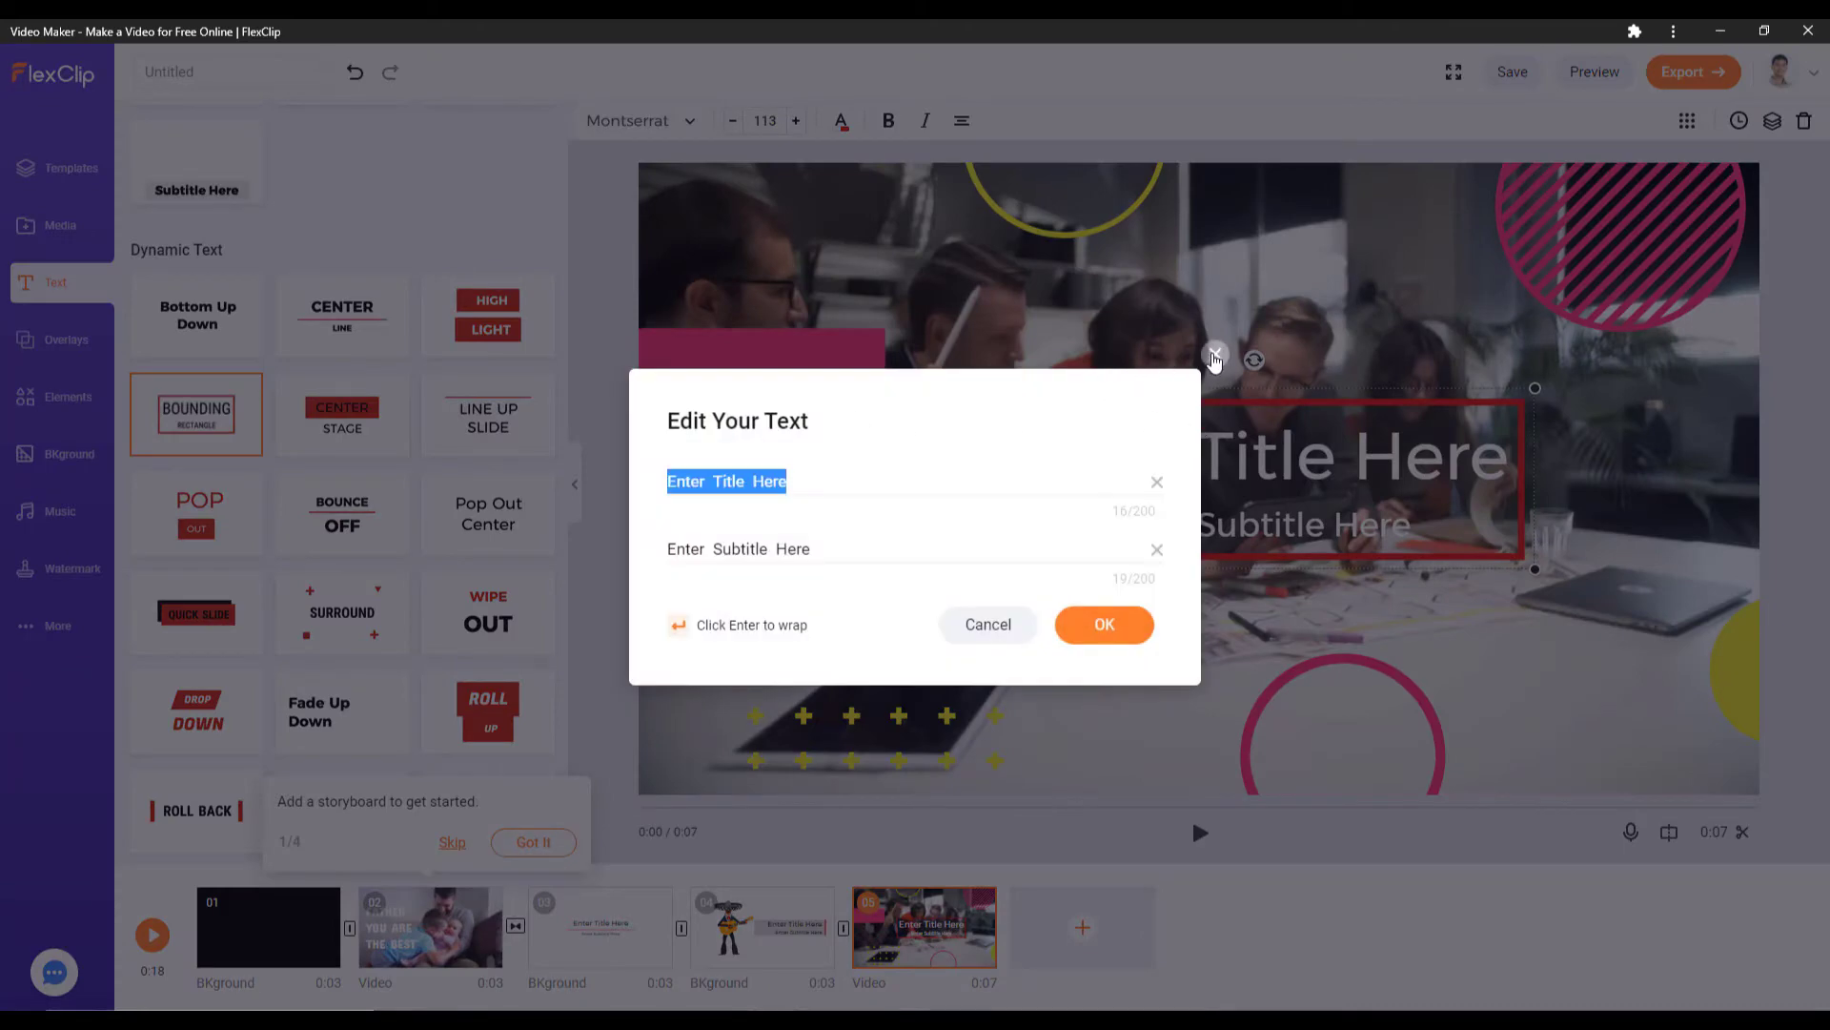
left_click(1277, 711)
Step: Add the stock business photo of a couple sitting with a laptop as the sixth scene
mouse_move(1084, 929)
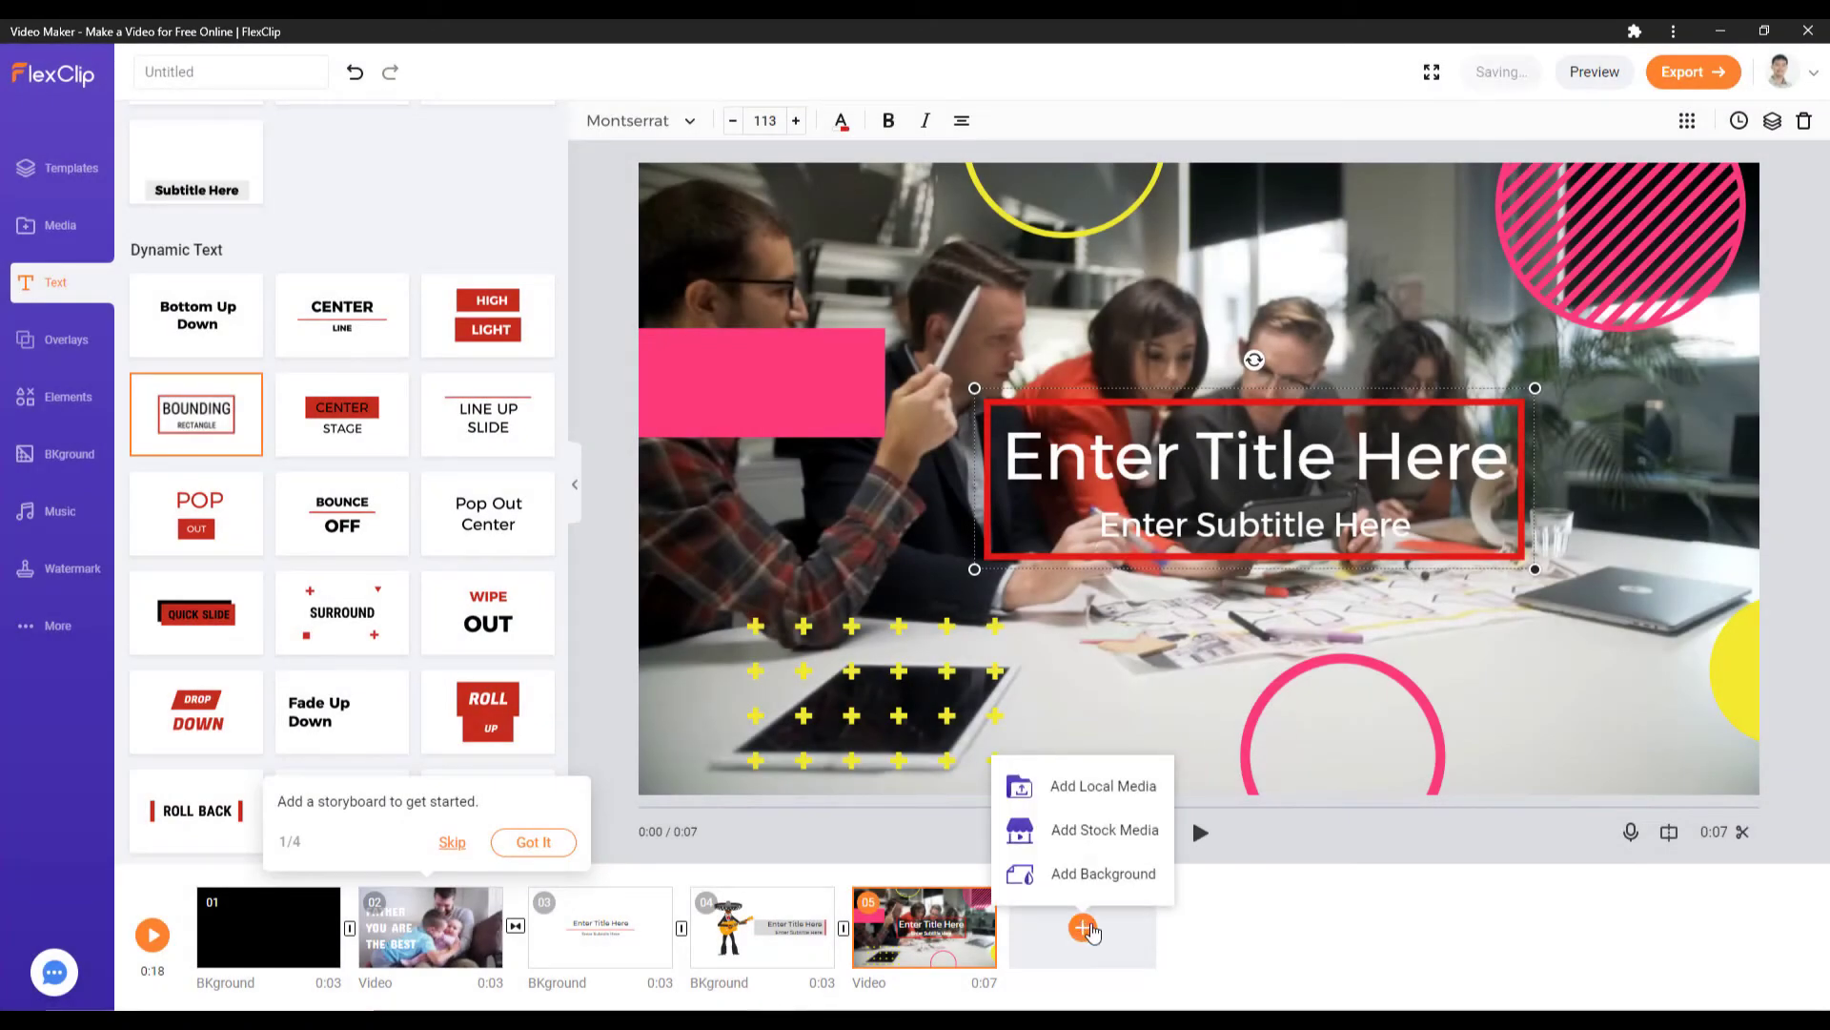
left_click(1101, 831)
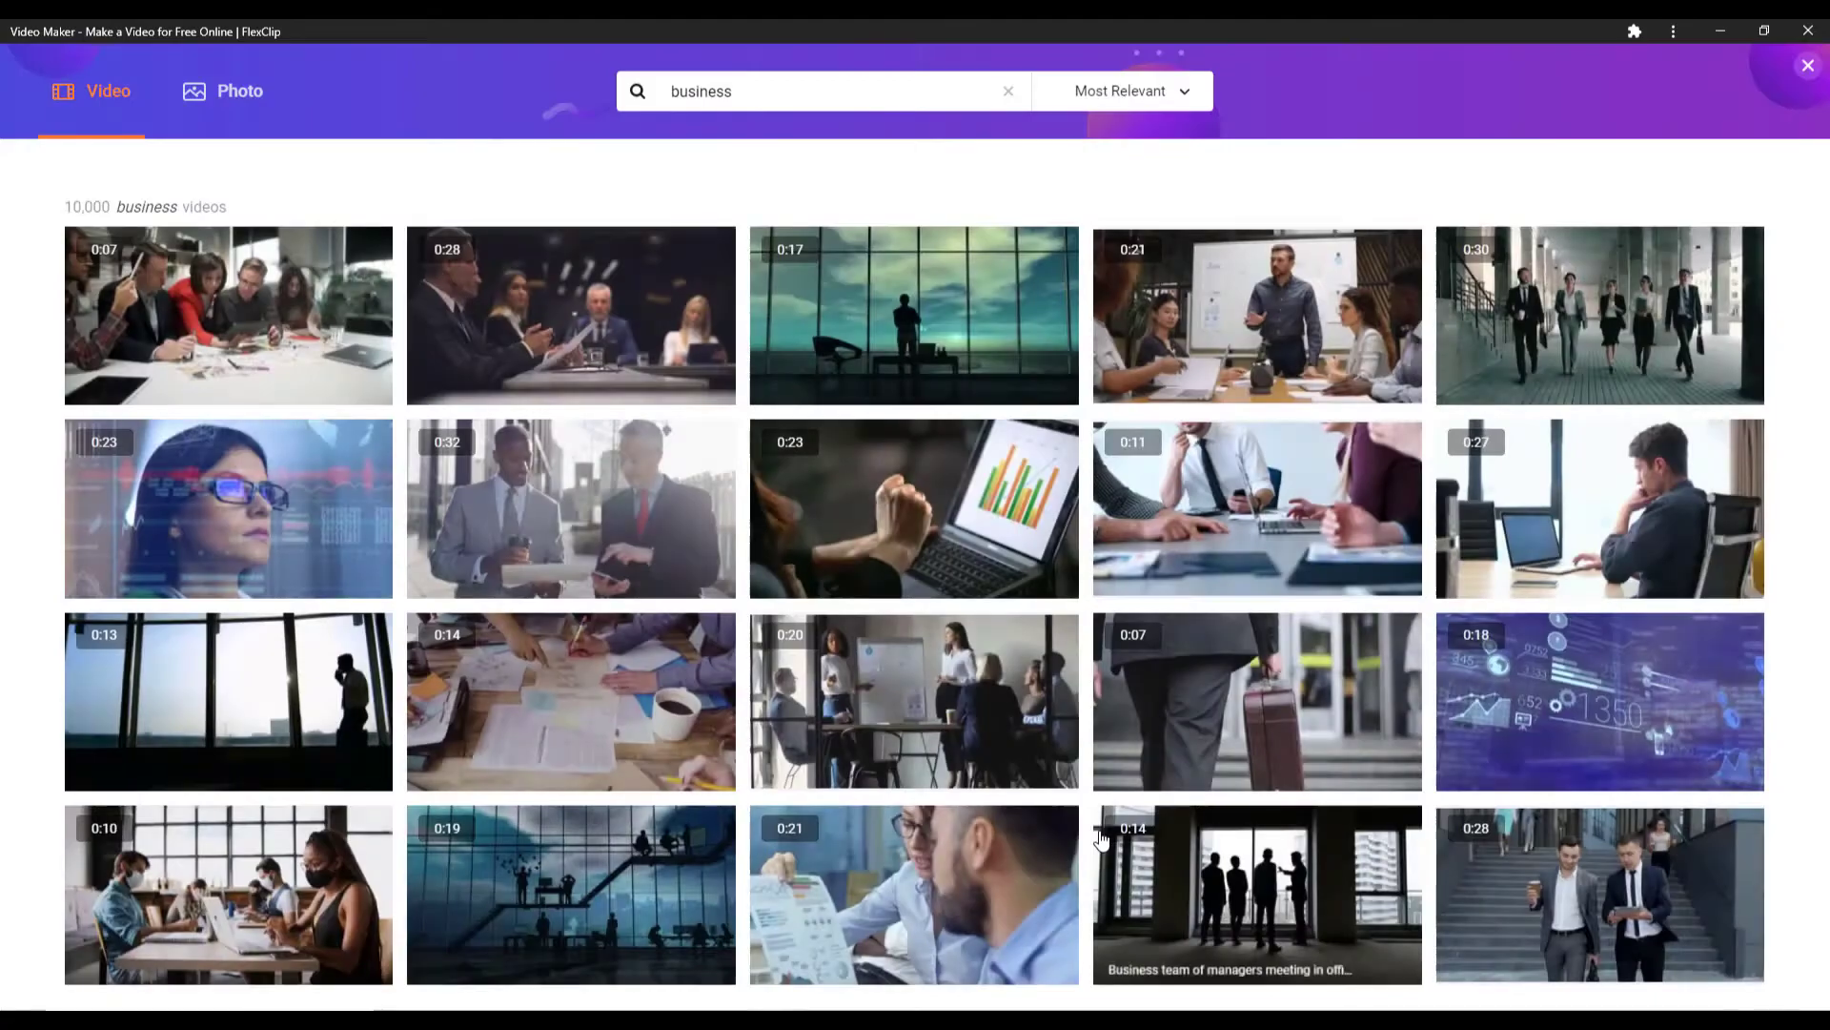
left_click(248, 94)
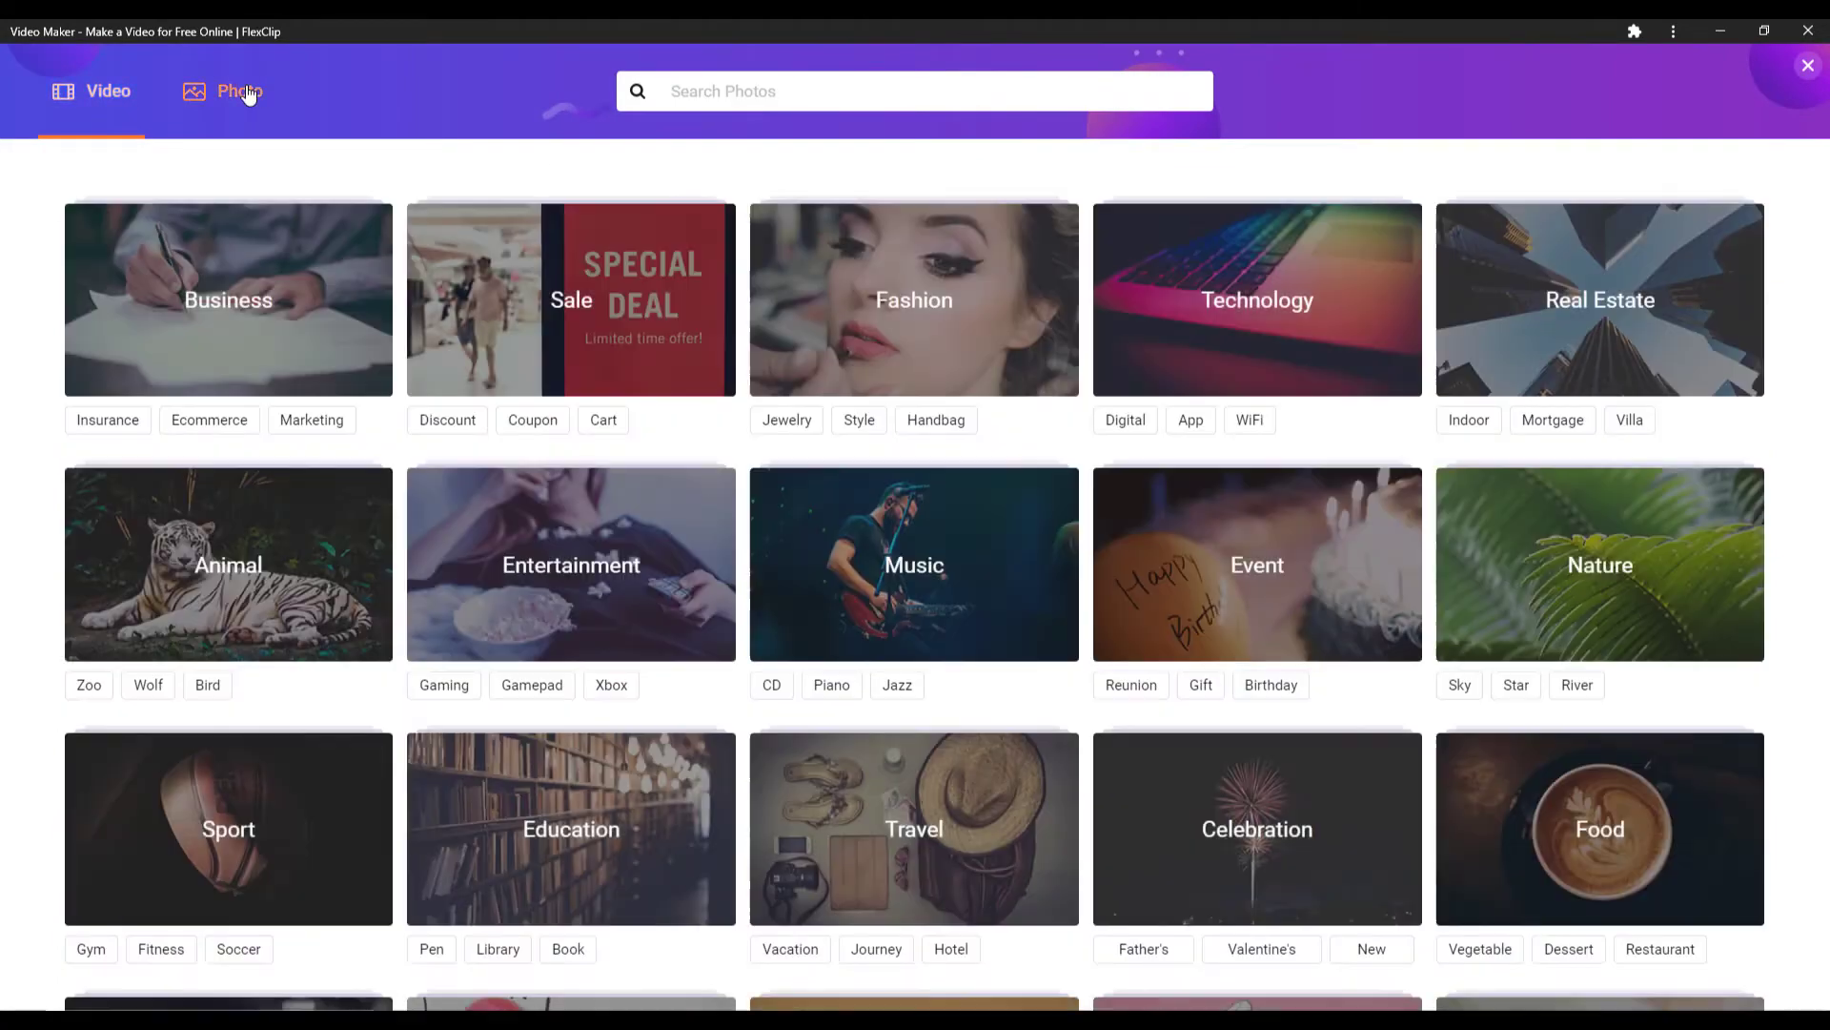
left_click(275, 317)
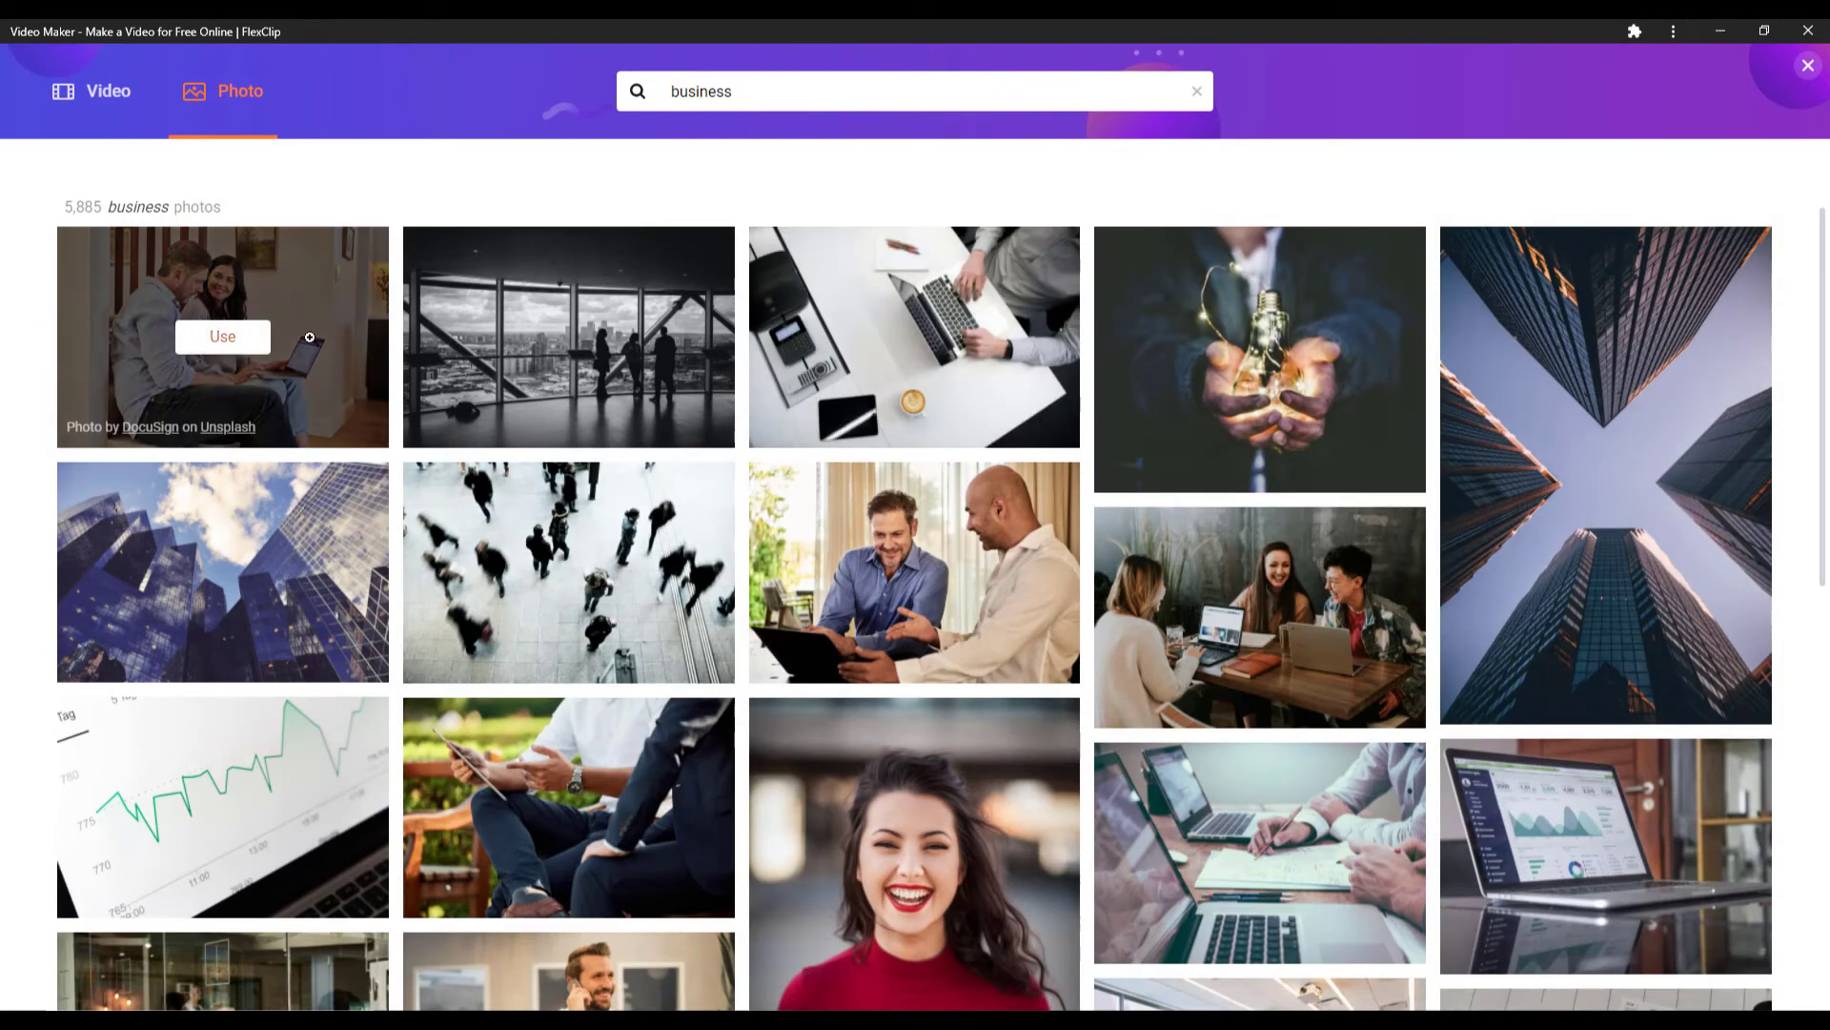
left_click(224, 335)
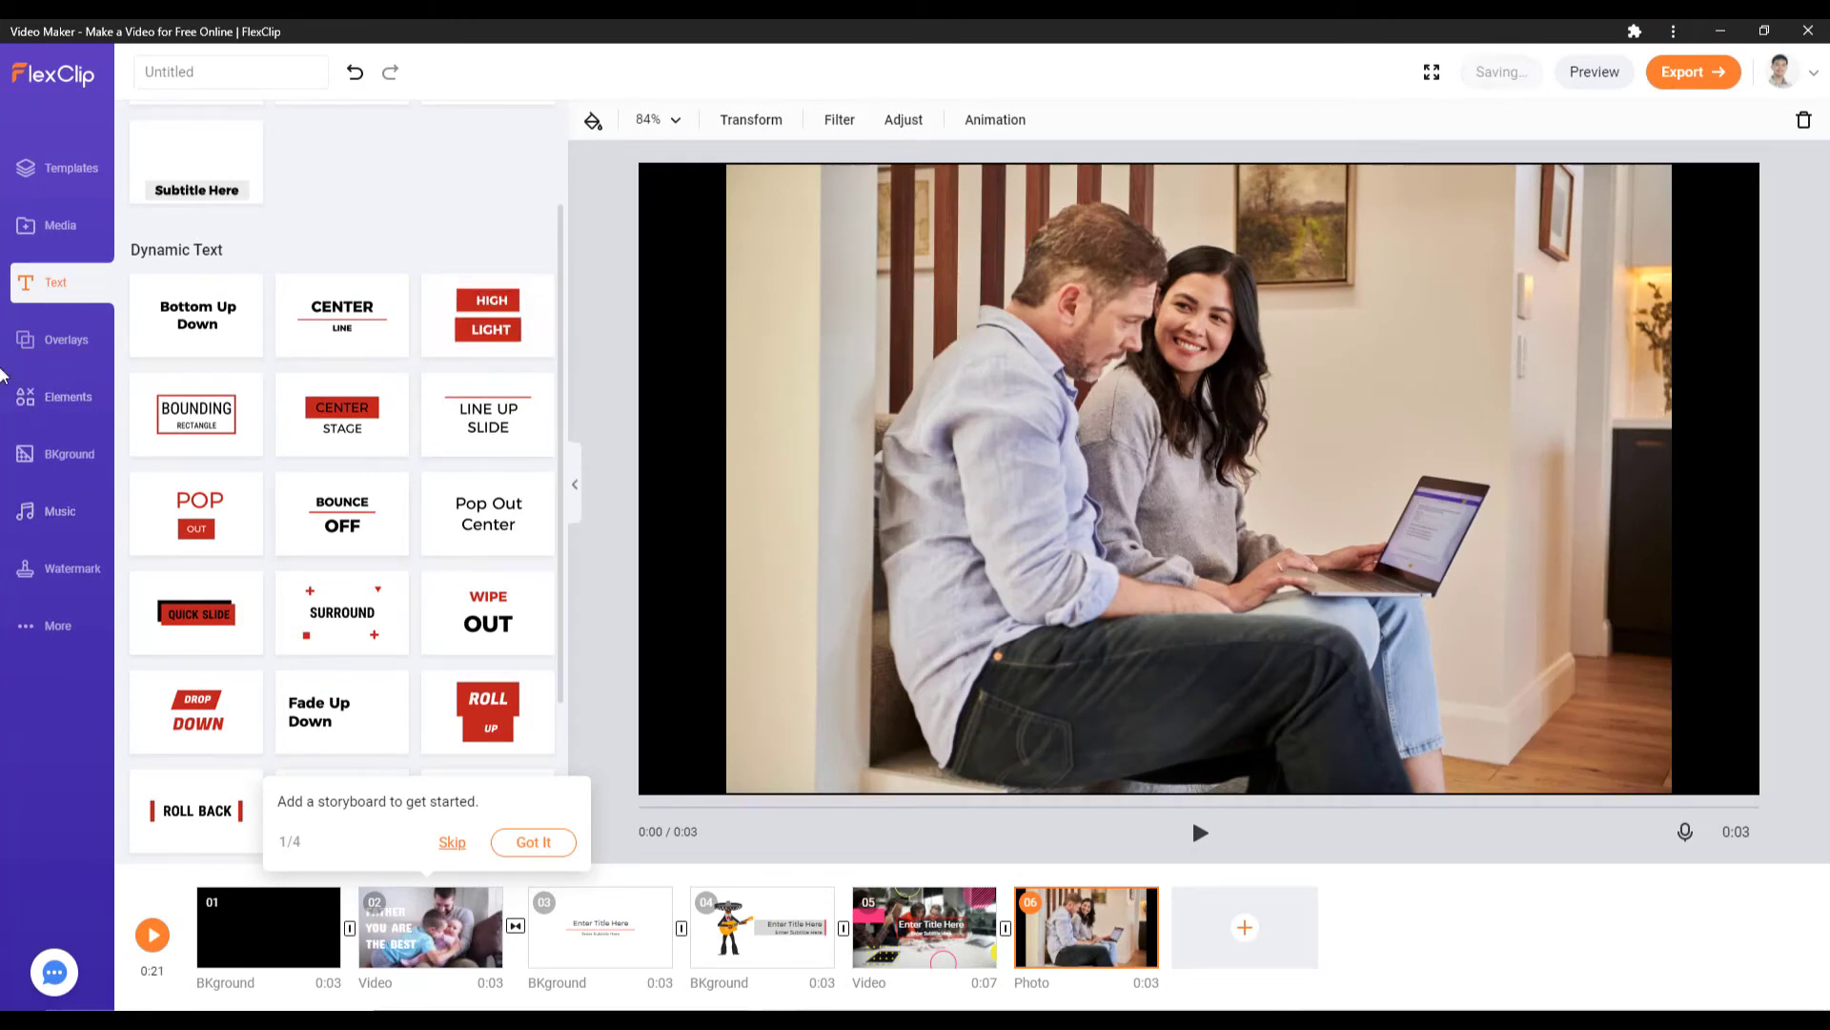
Step: Add the blue-edged POW! comic element to the photo's upper right area and the red comic burst to its lower left
left_click(67, 400)
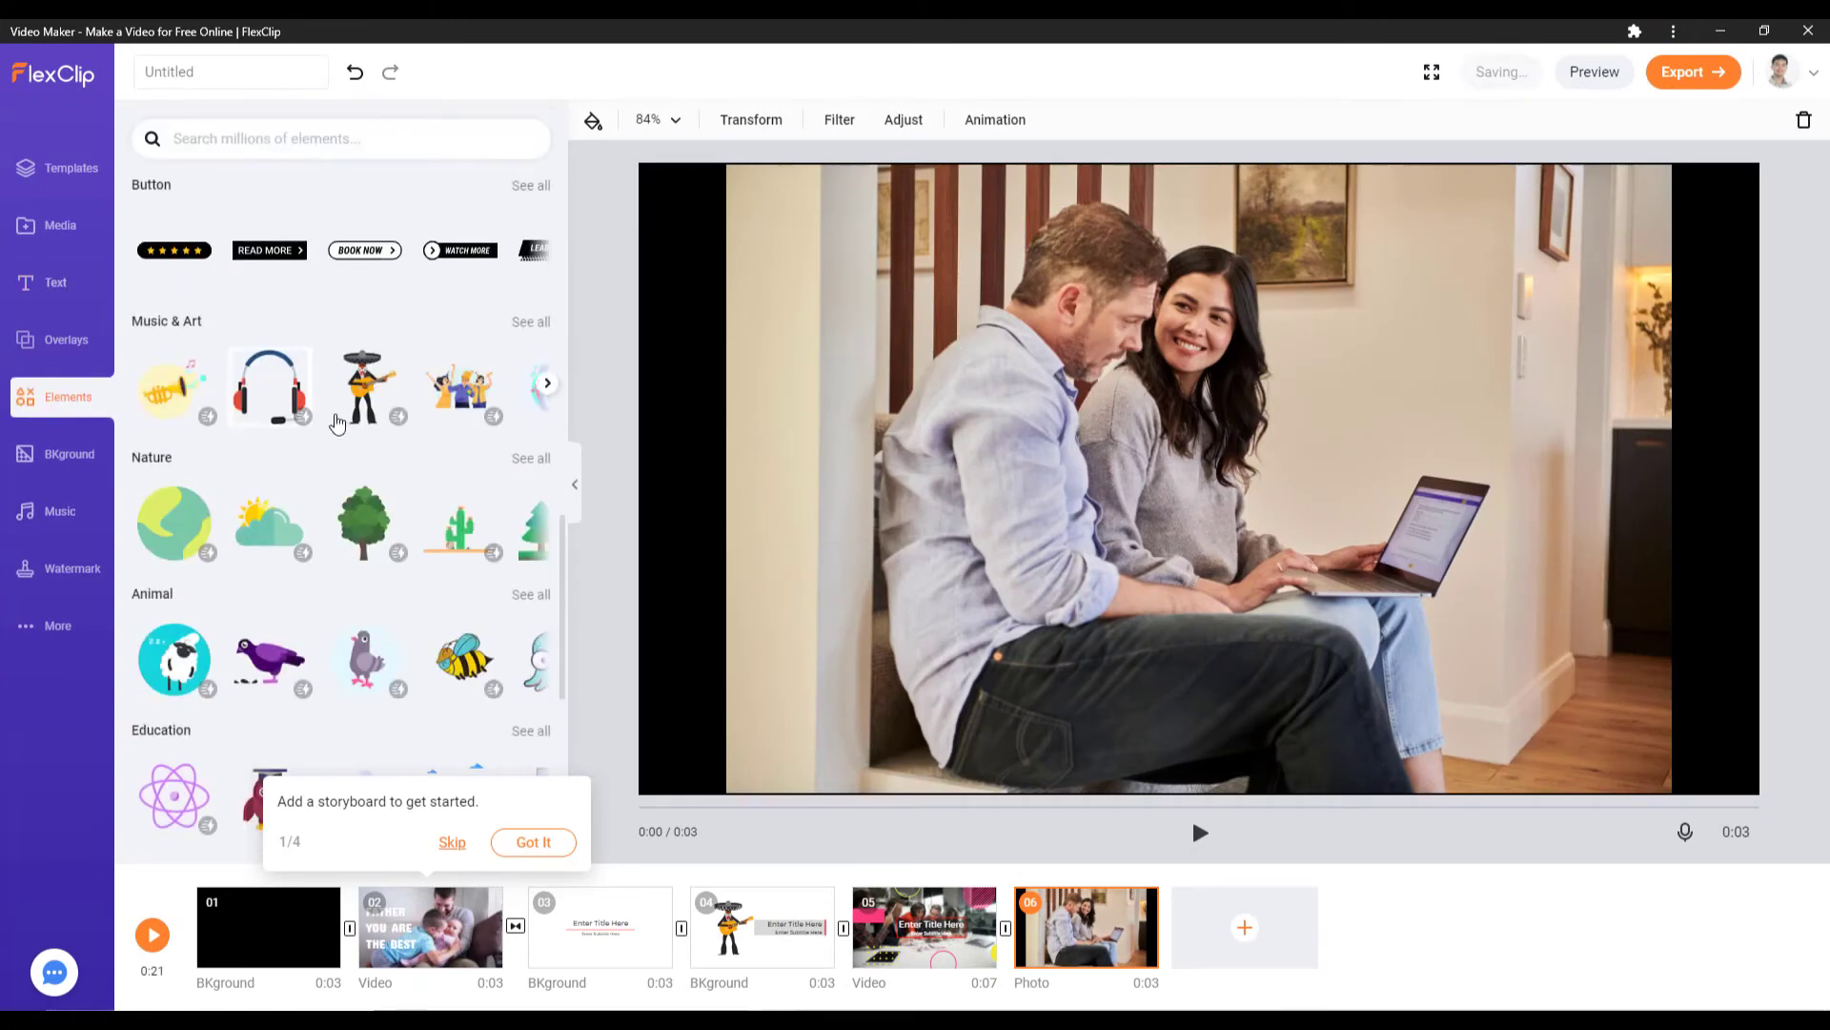
scroll(339, 422, "down", 5)
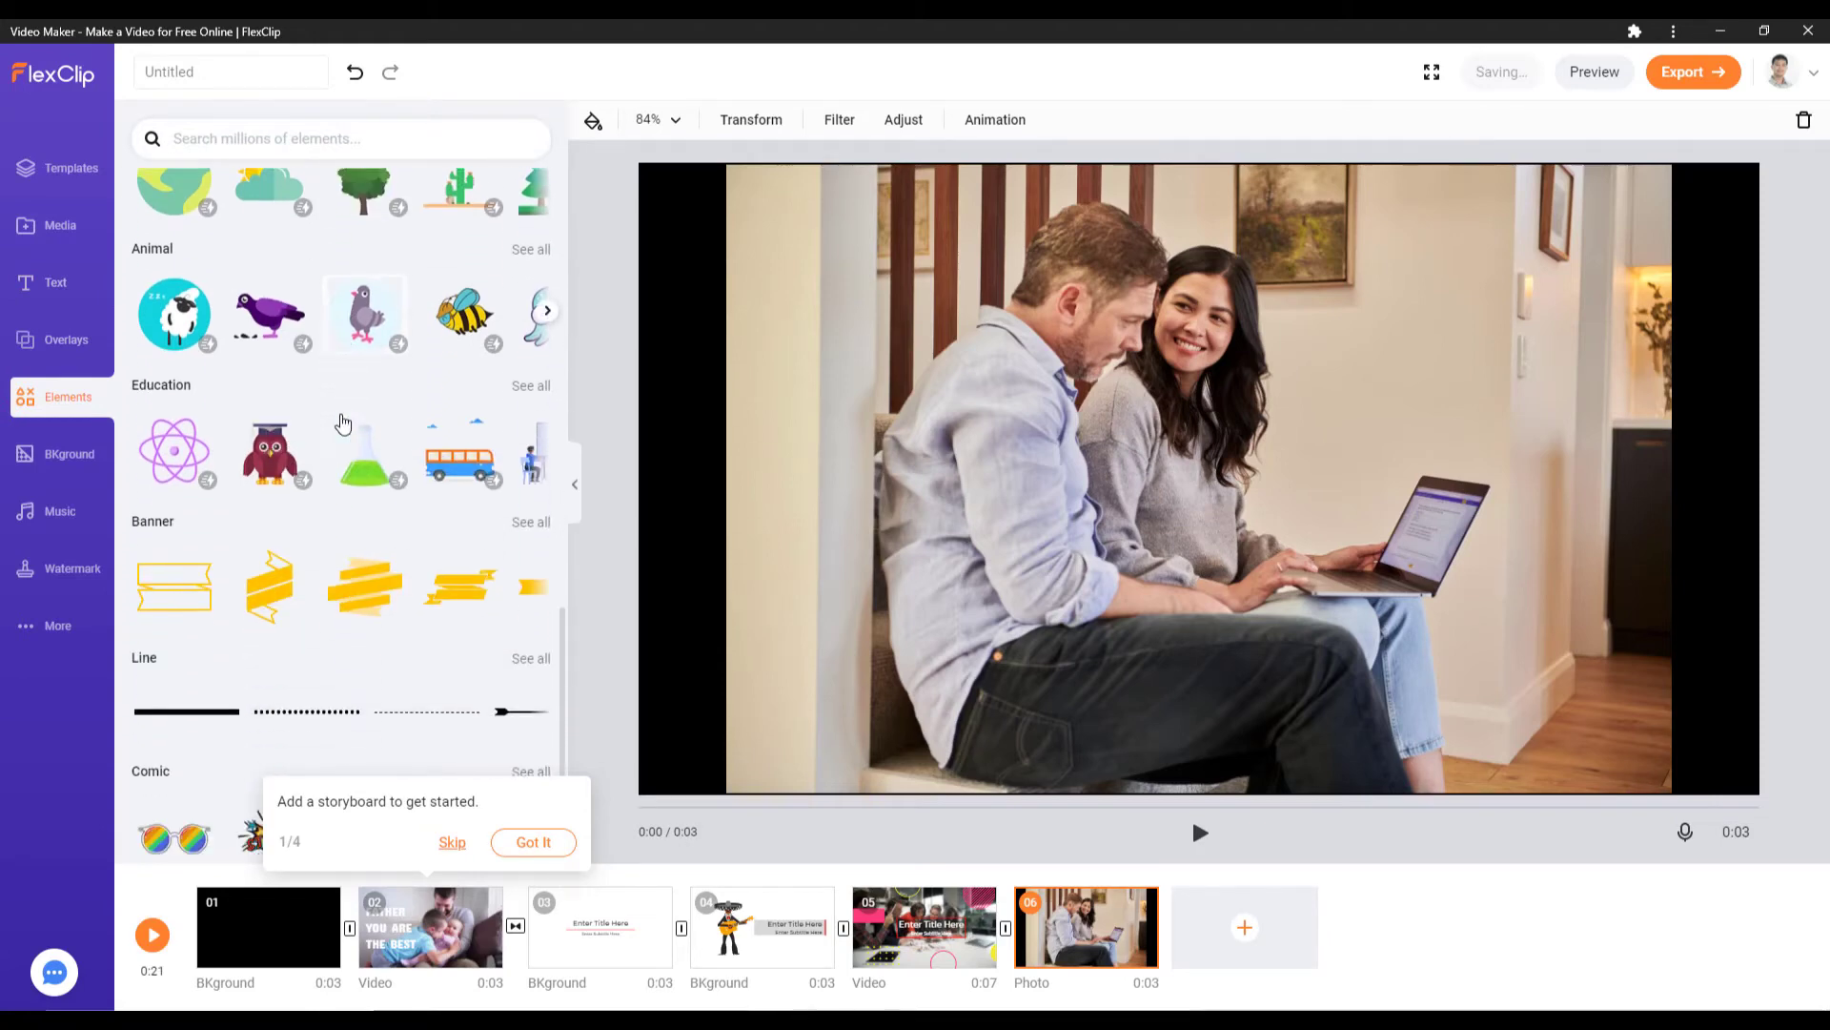
scroll(443, 479, "down", 4)
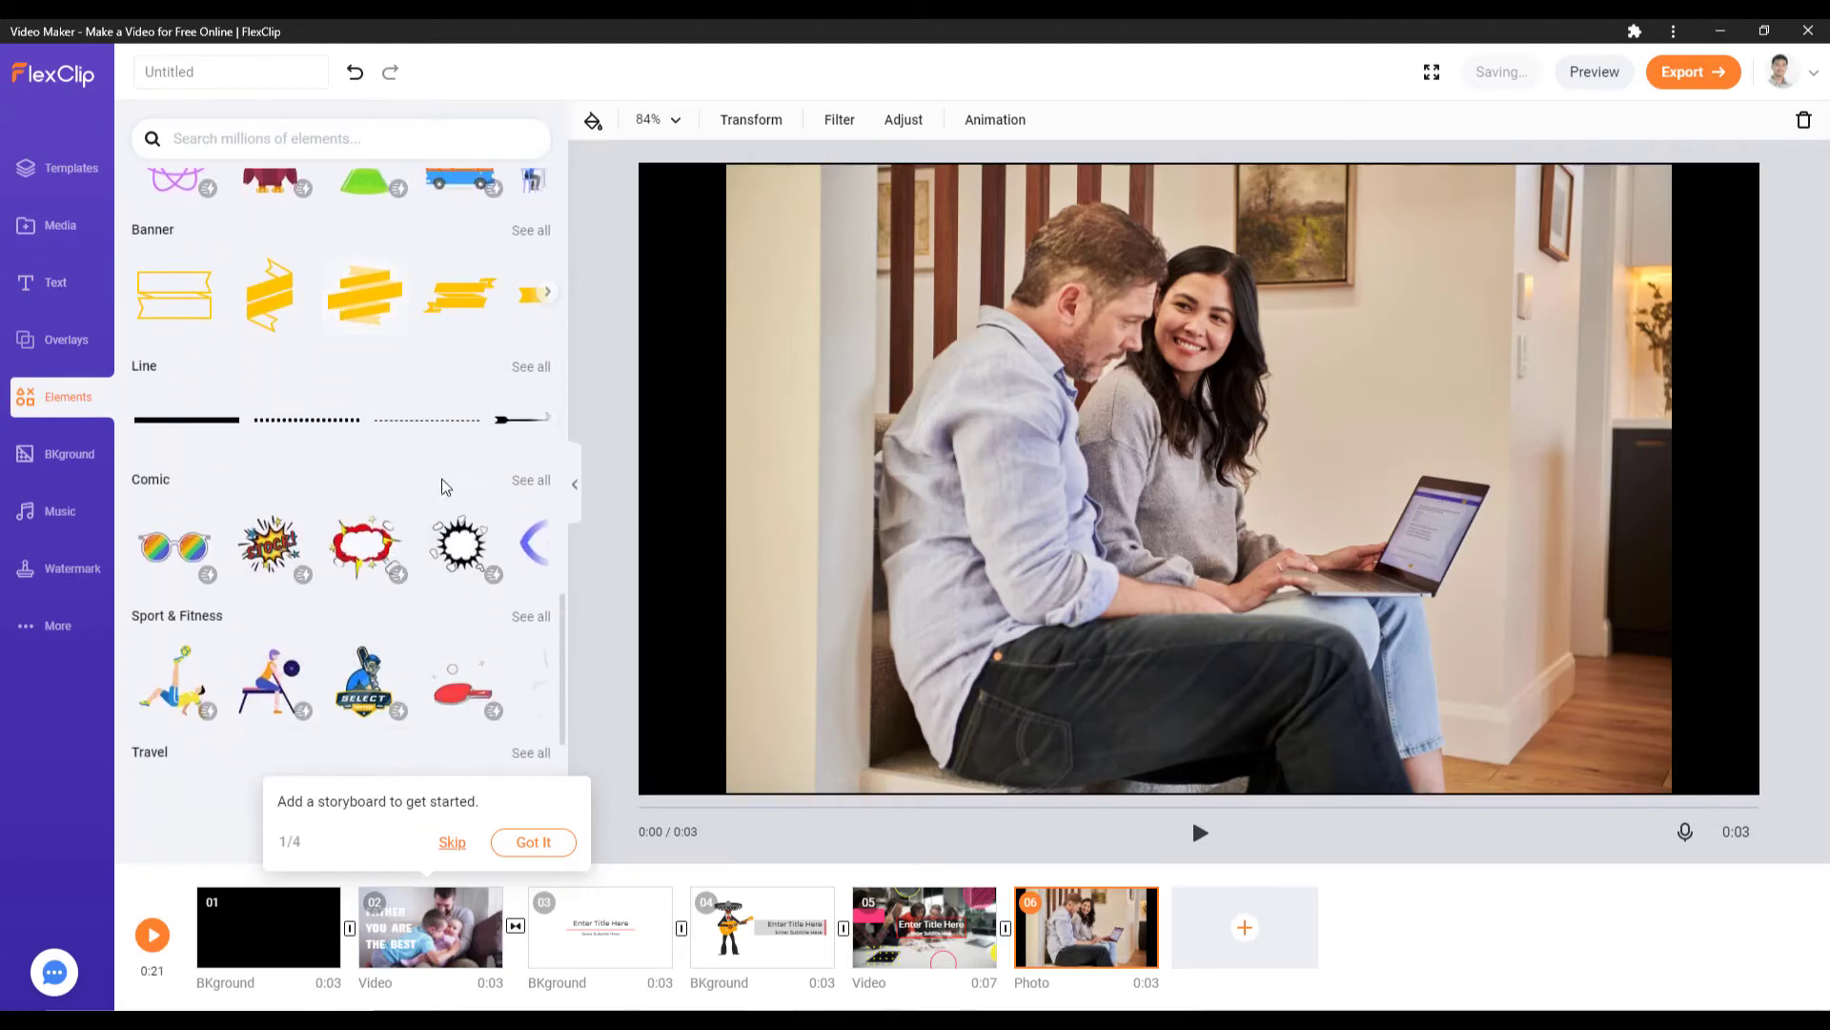
scroll(475, 513, "down", 2)
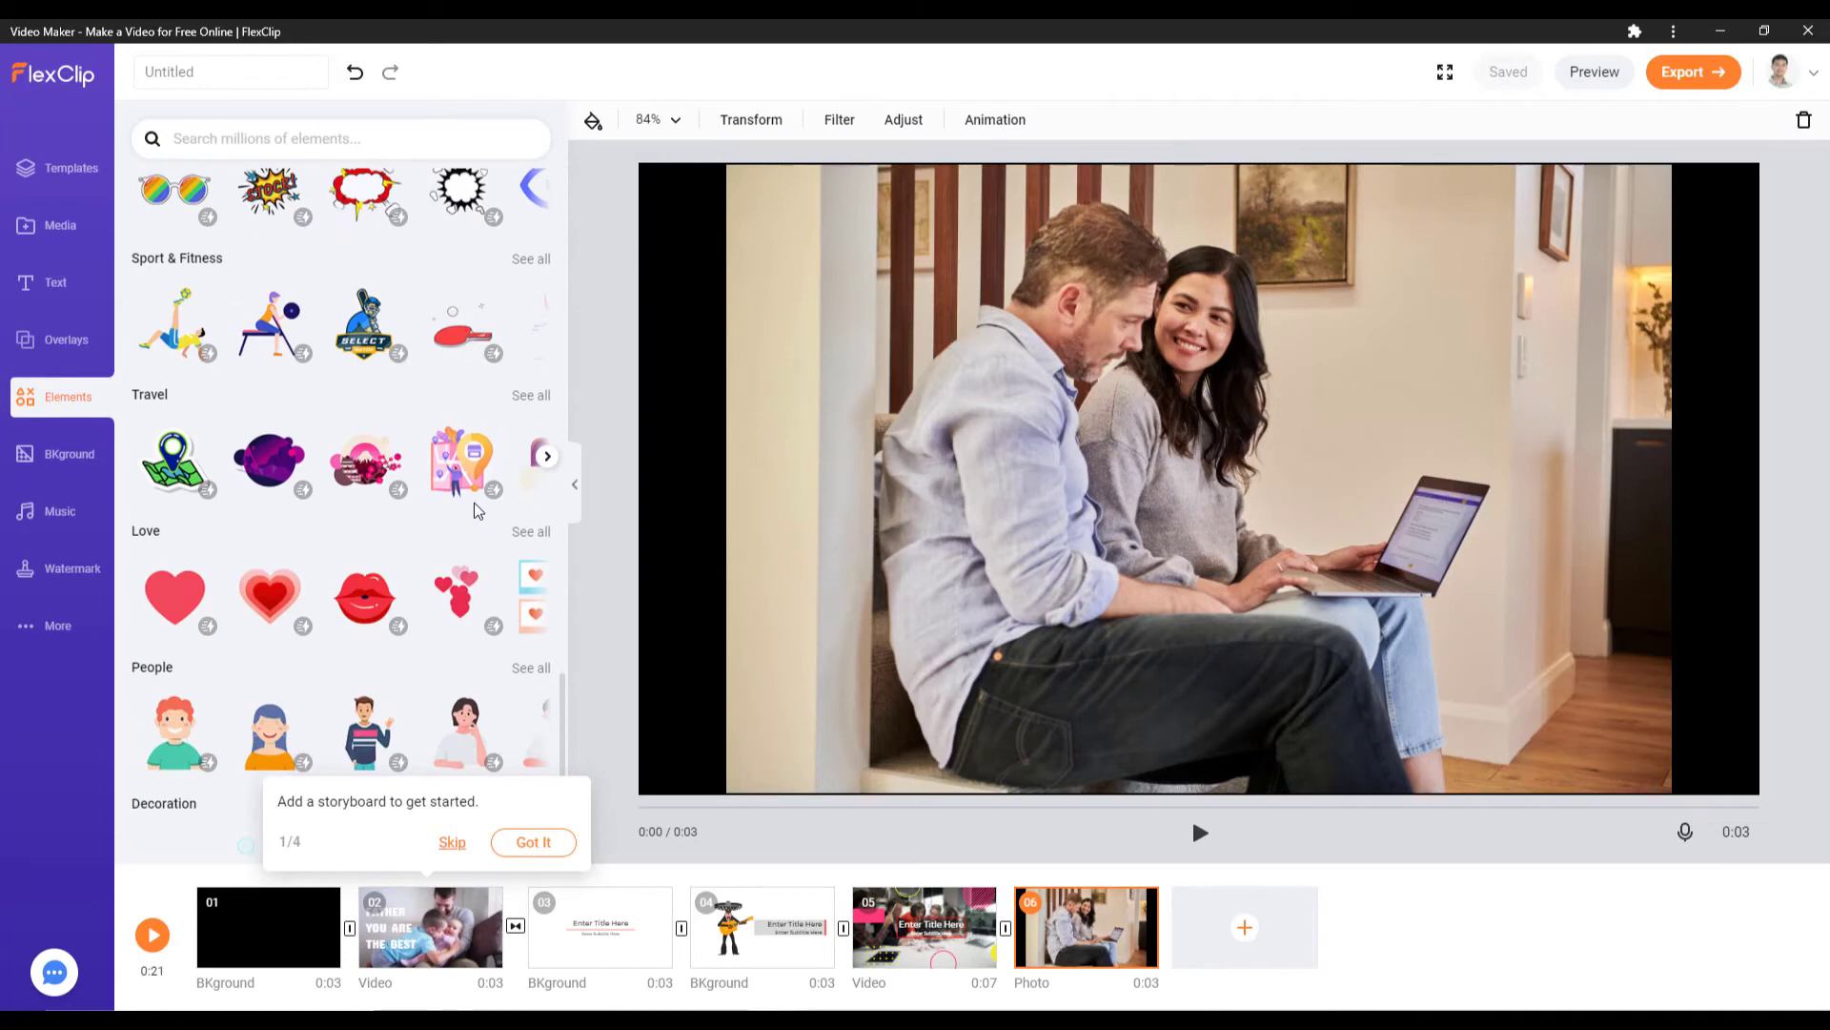
scroll(473, 501, "up", 2)
scroll(539, 507, "up", 2)
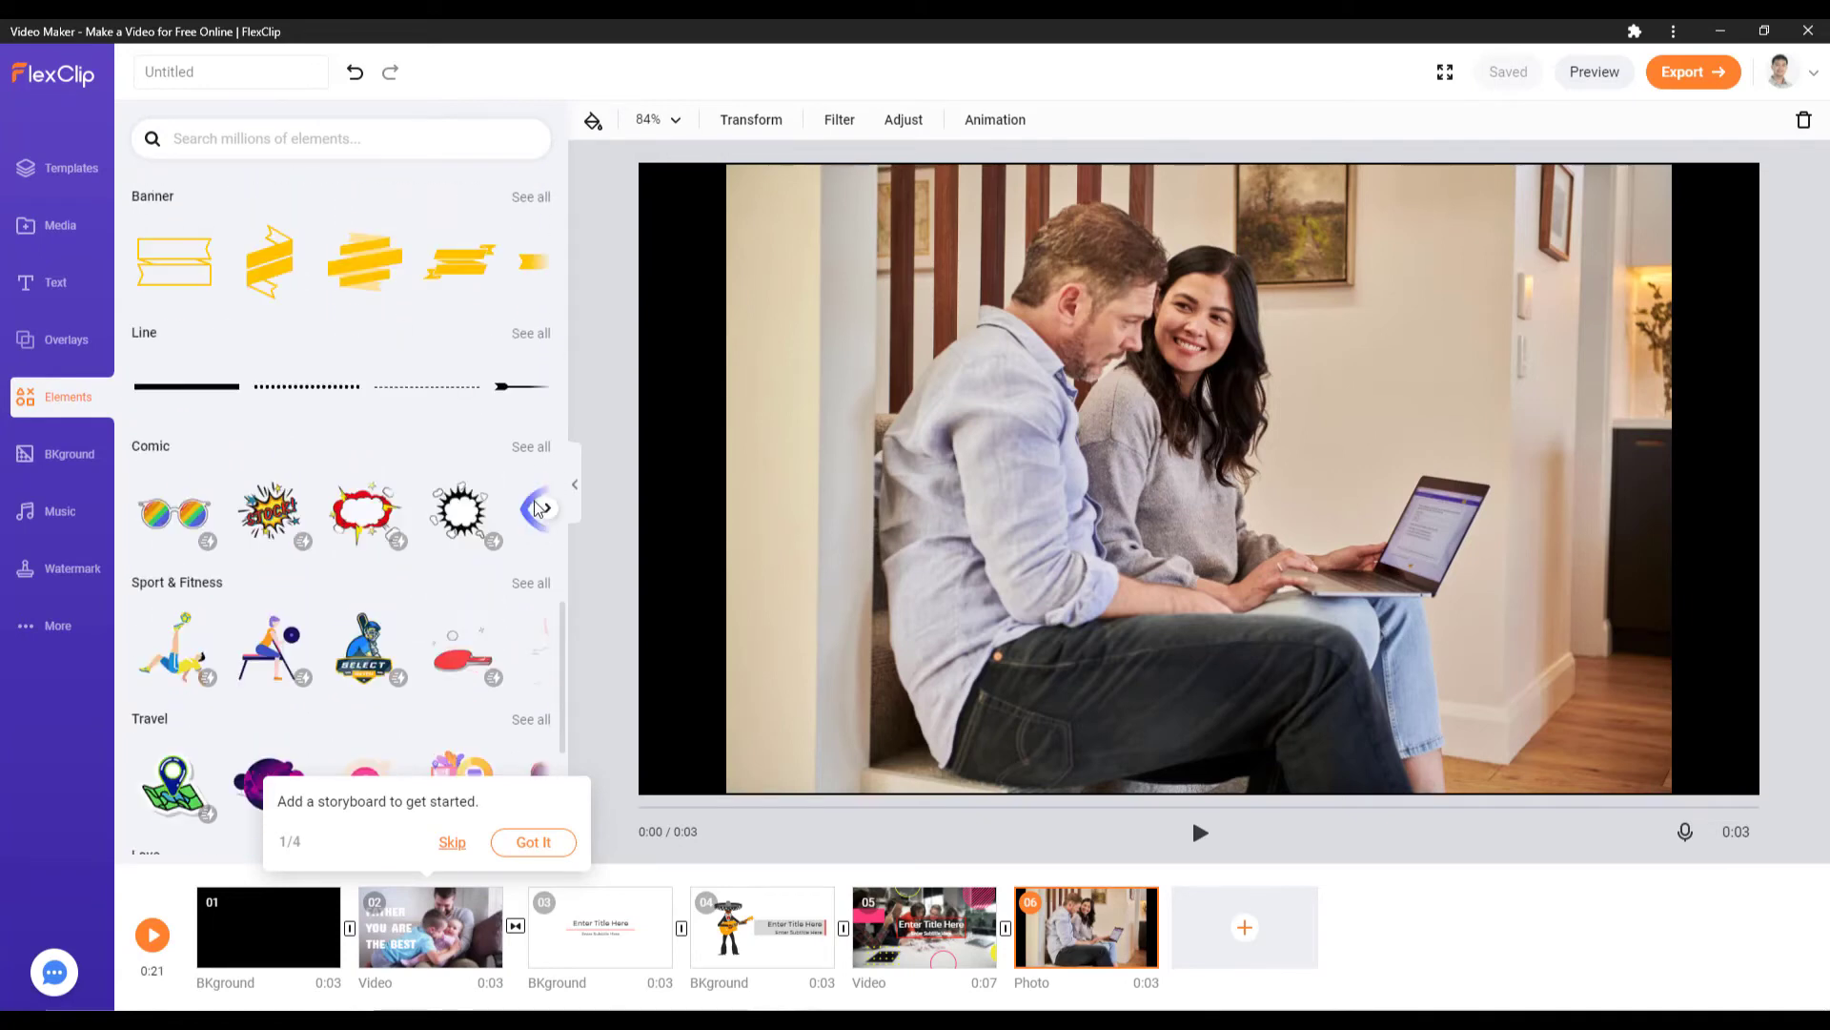
left_click(532, 447)
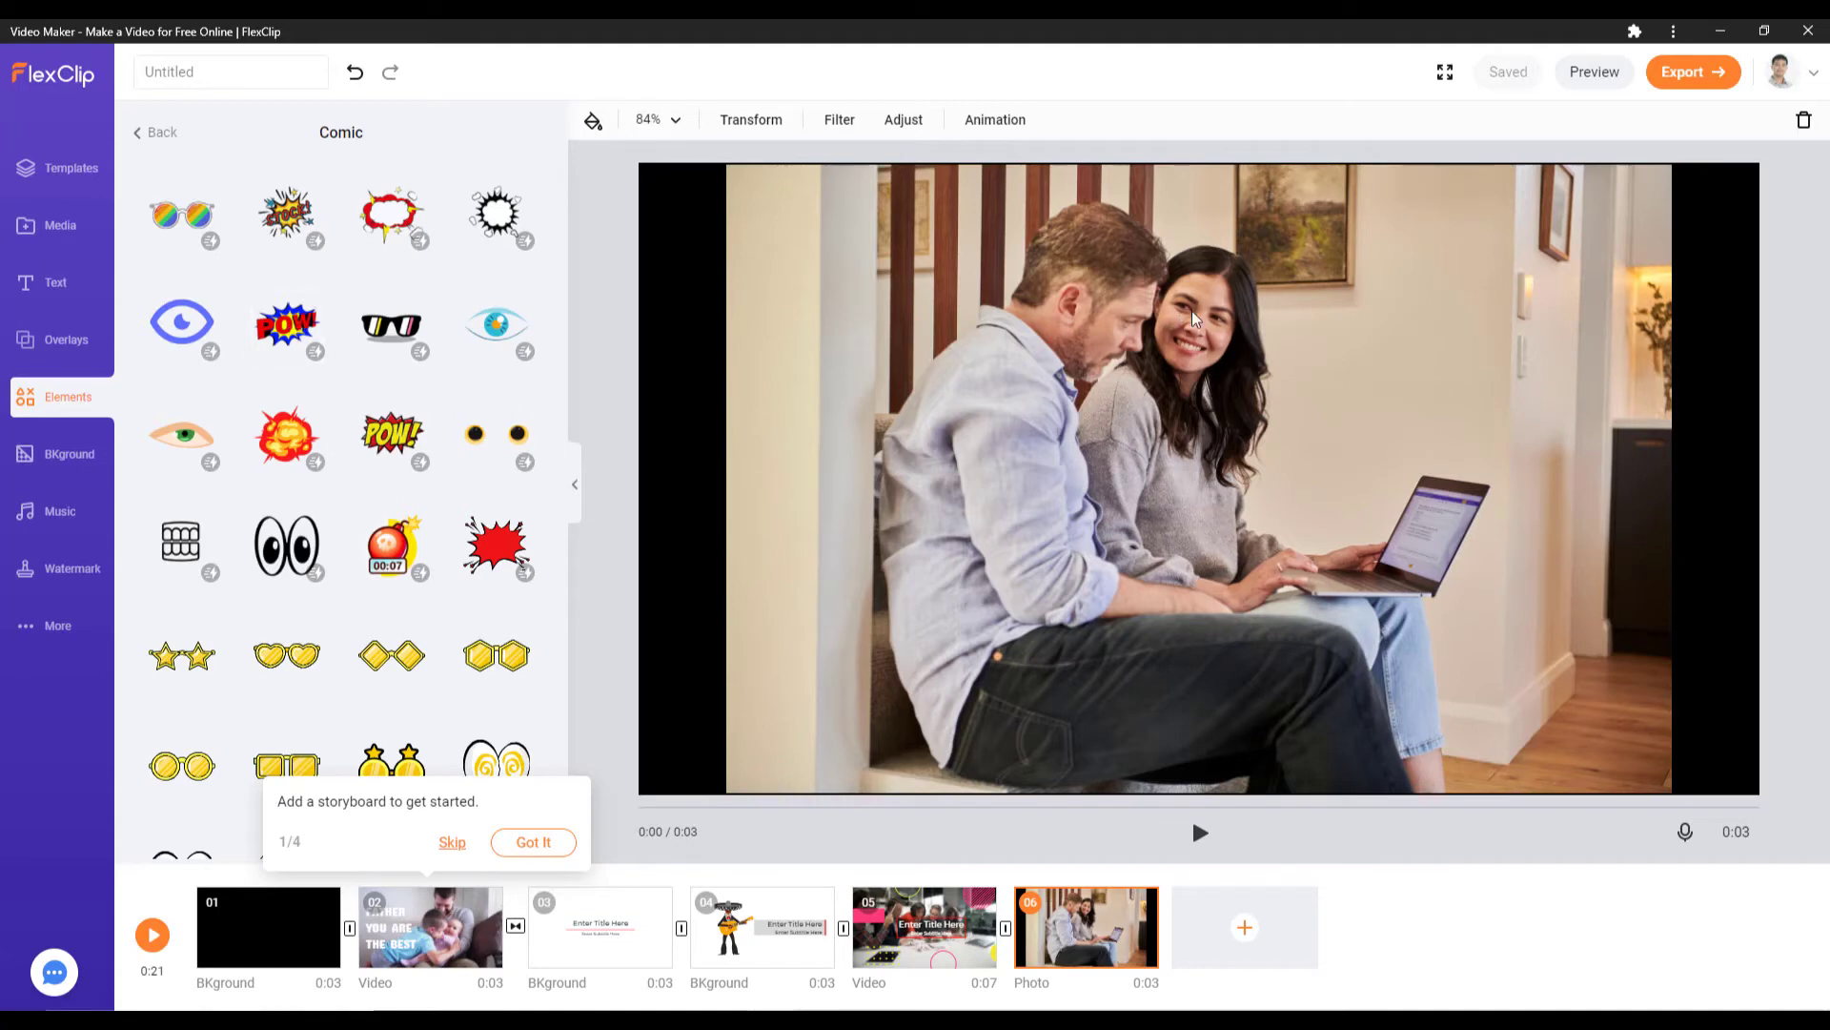
left_click(339, 342)
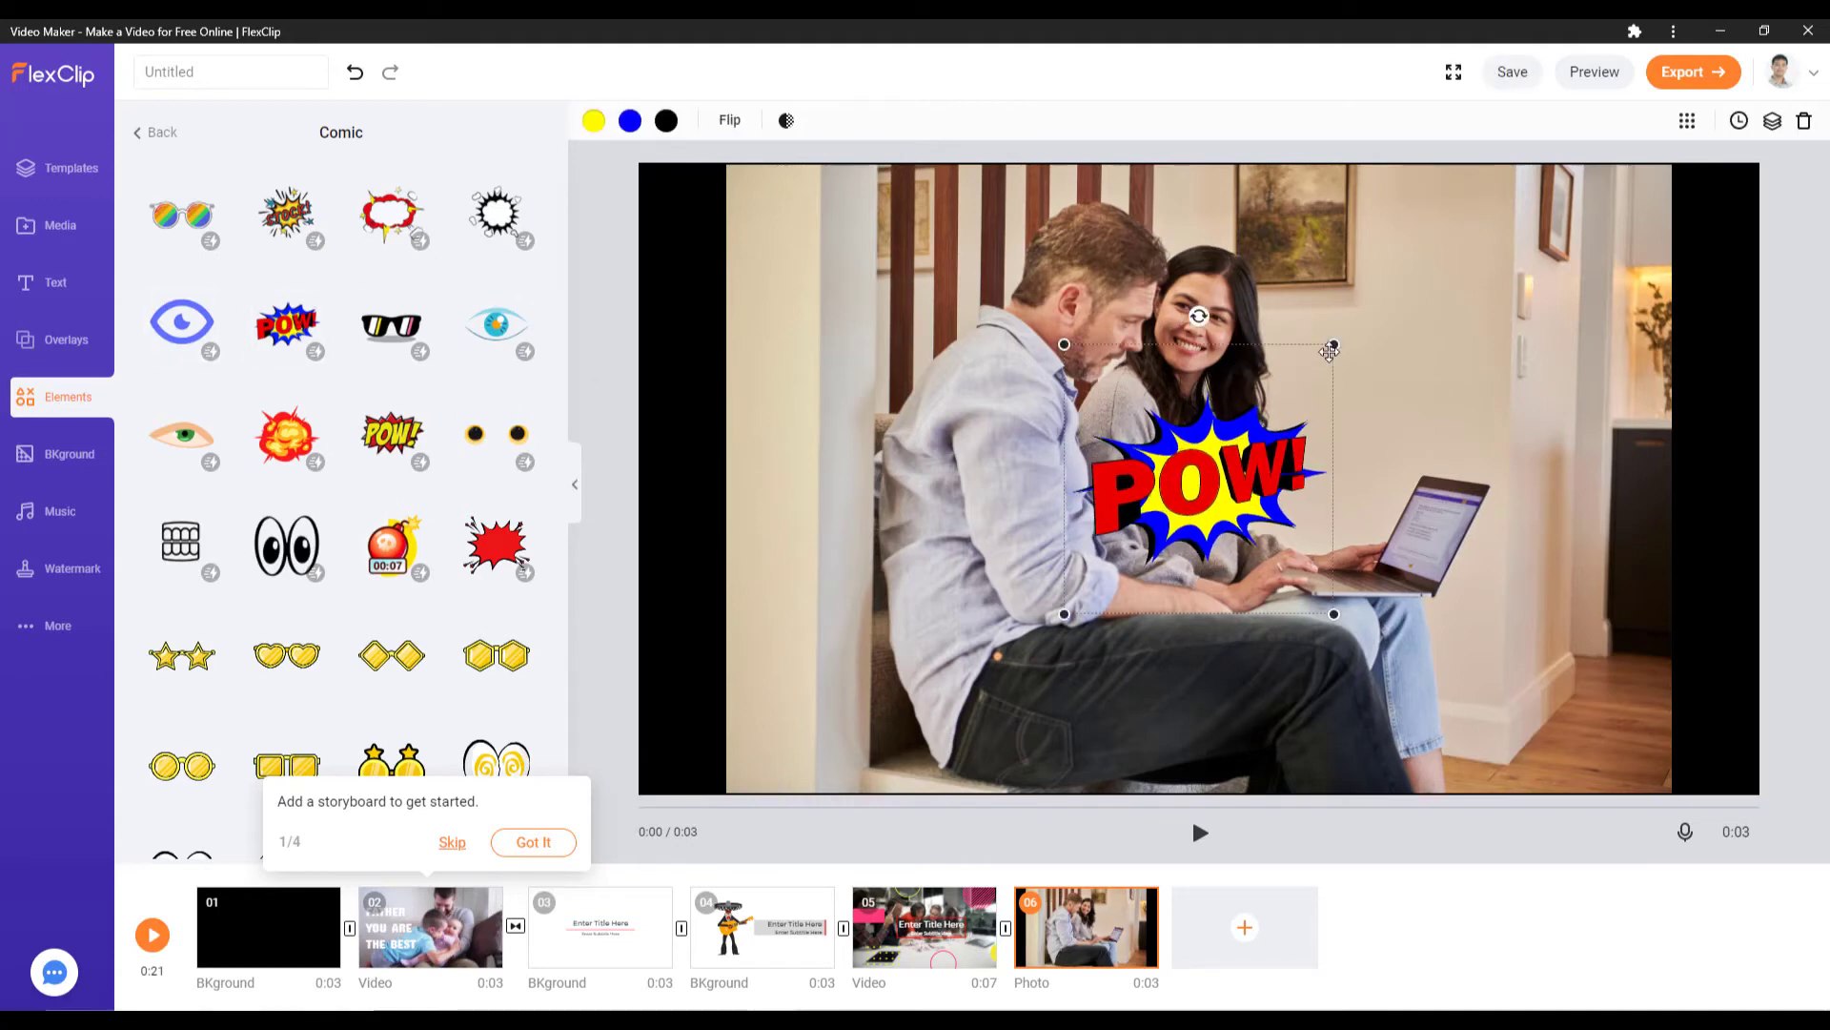
left_click_drag(1390, 357, 1598, 244)
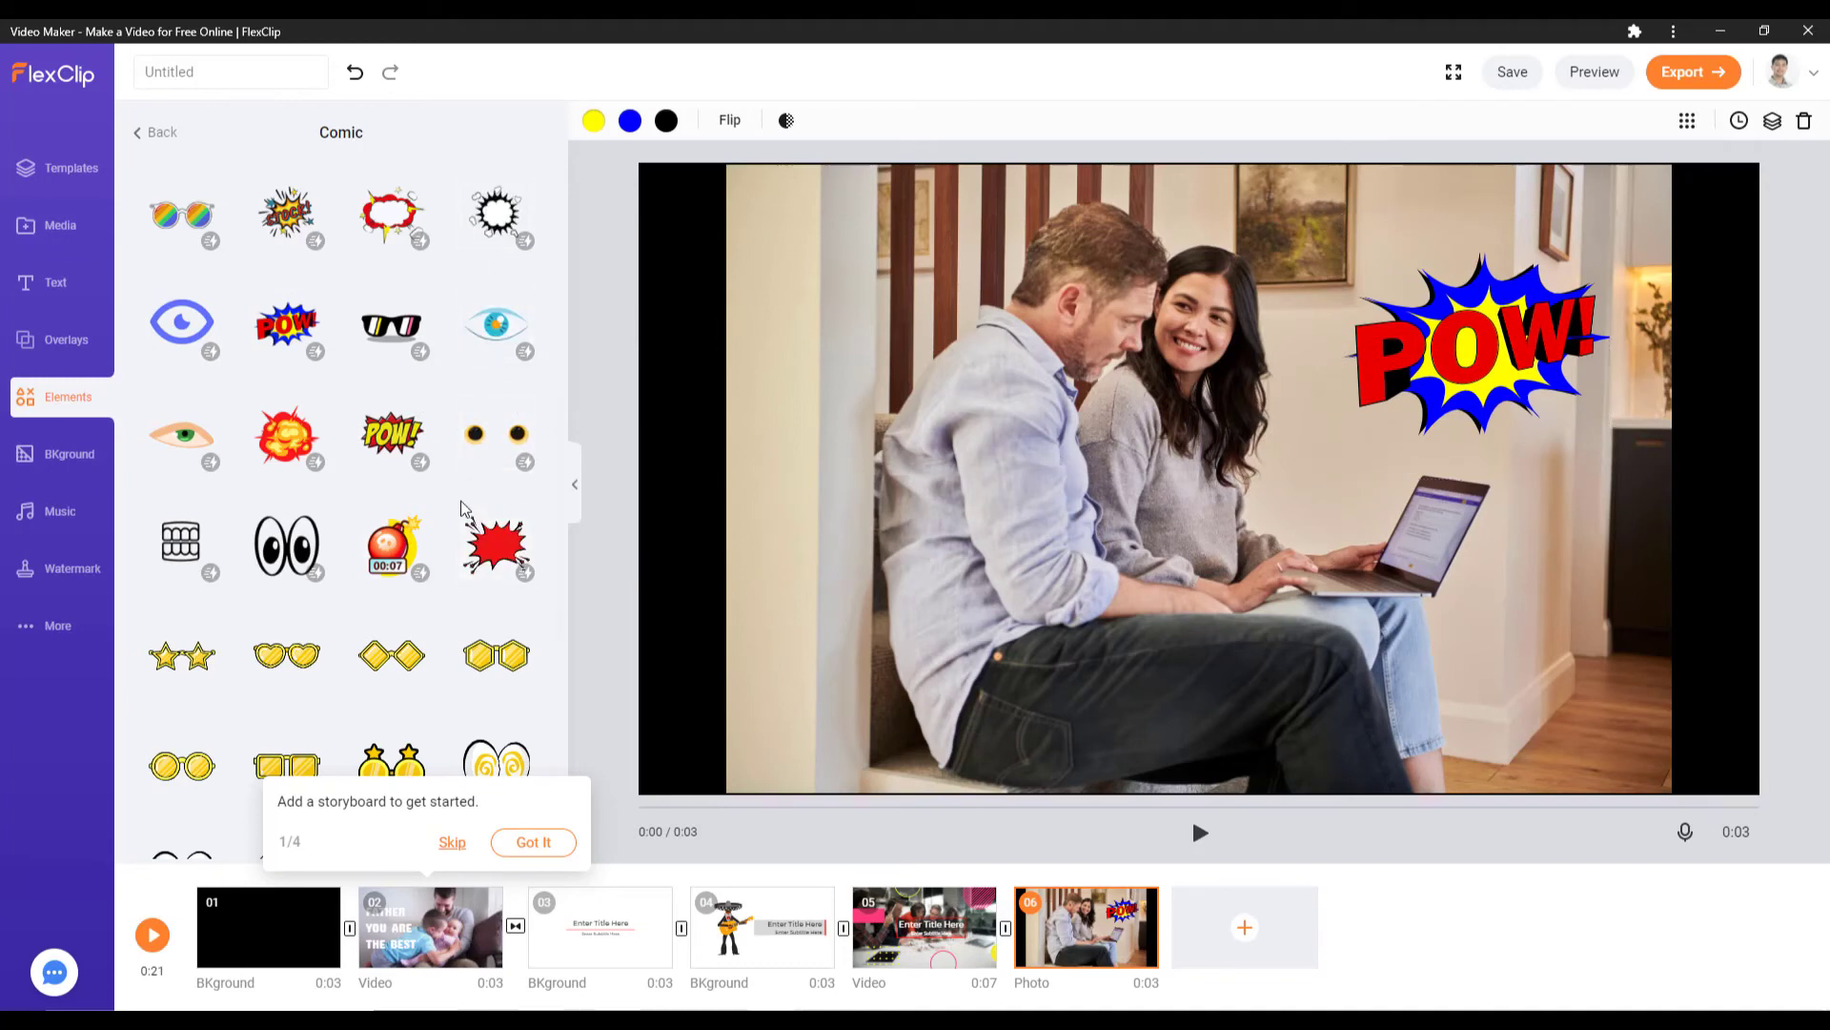
left_click_drag(496, 546, 889, 653)
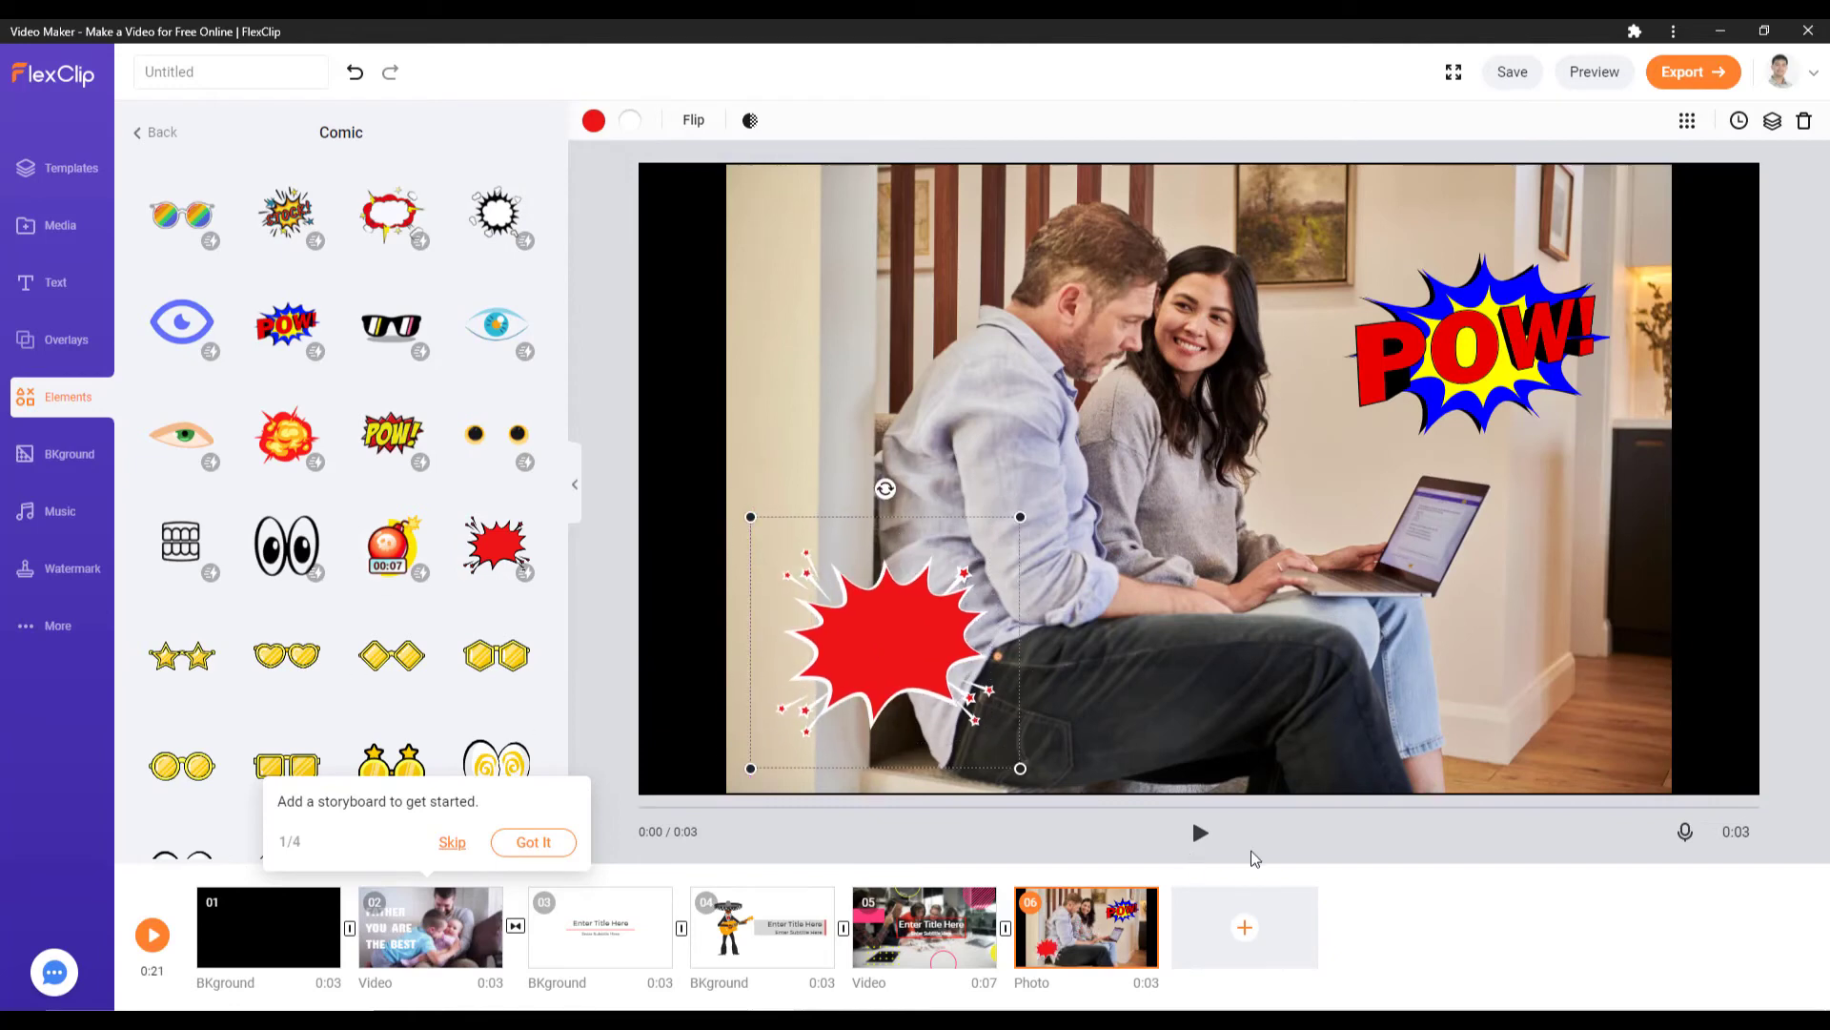
left_click(148, 134)
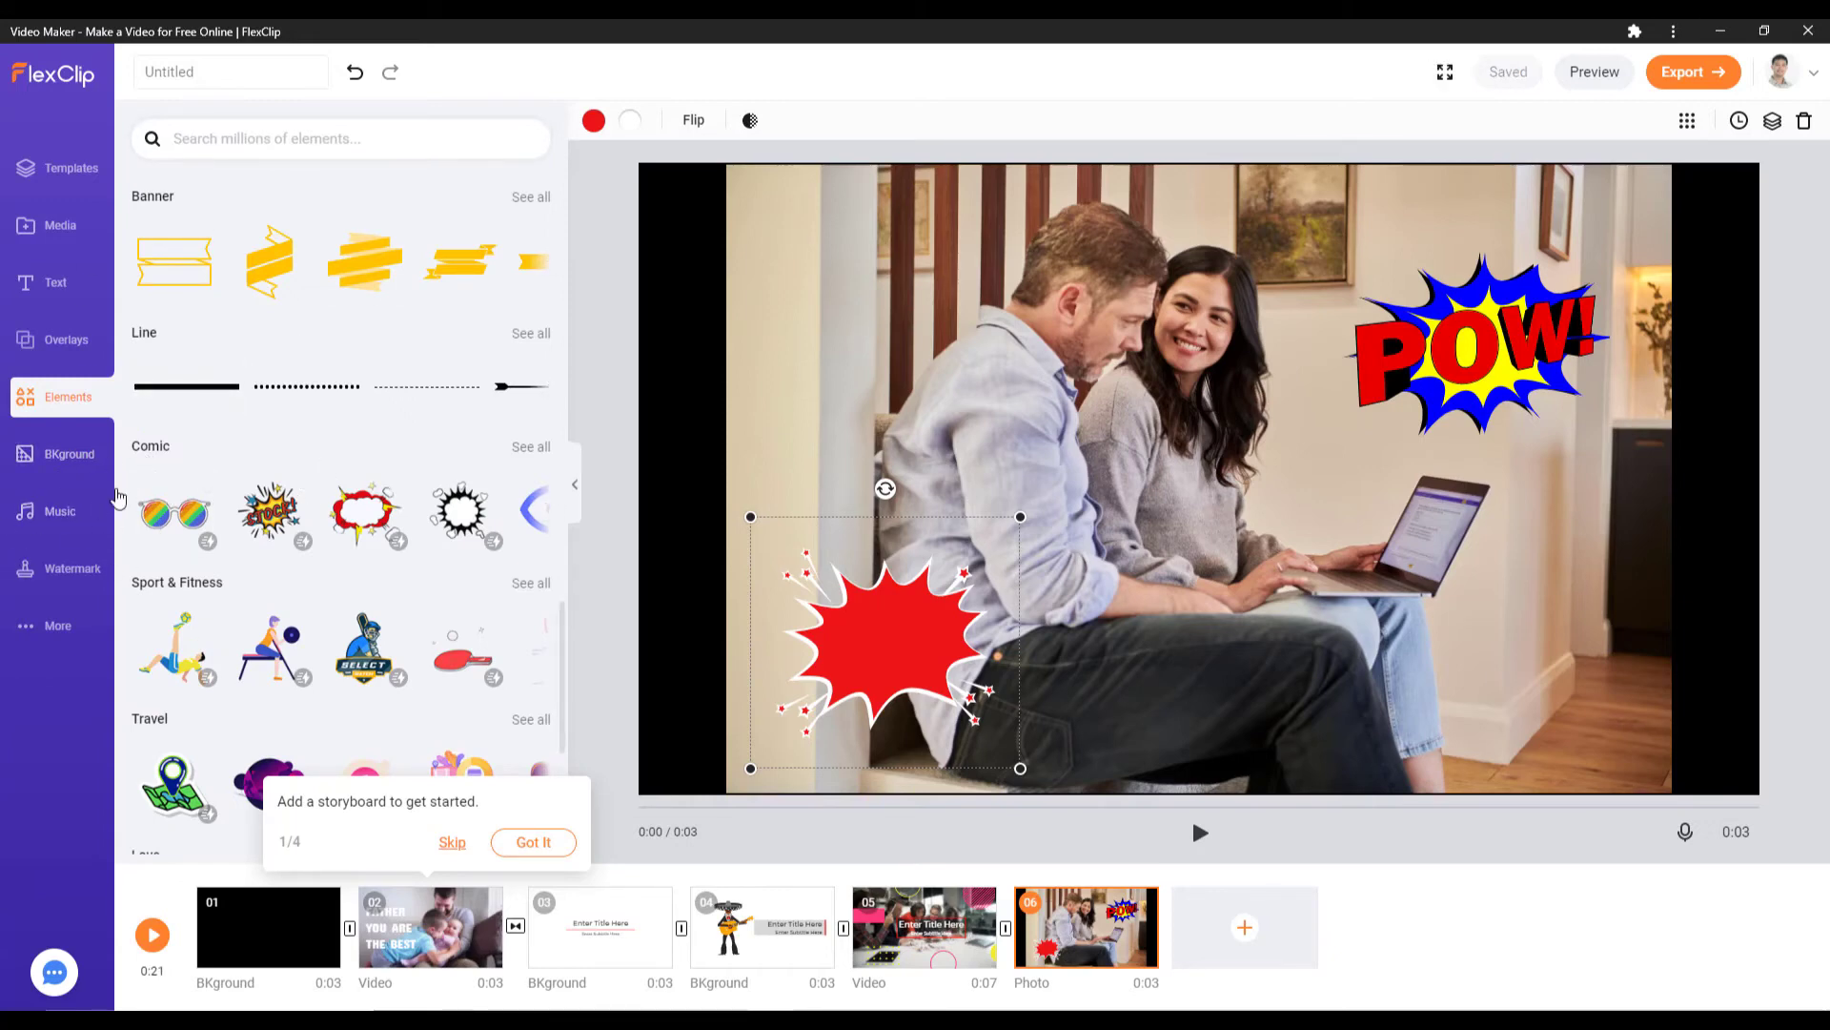
Step: Add the Acoustic Loop 25 track from the Stock Music That Isn't "Stock-y" collection as background music after a short listen
left_click(63, 510)
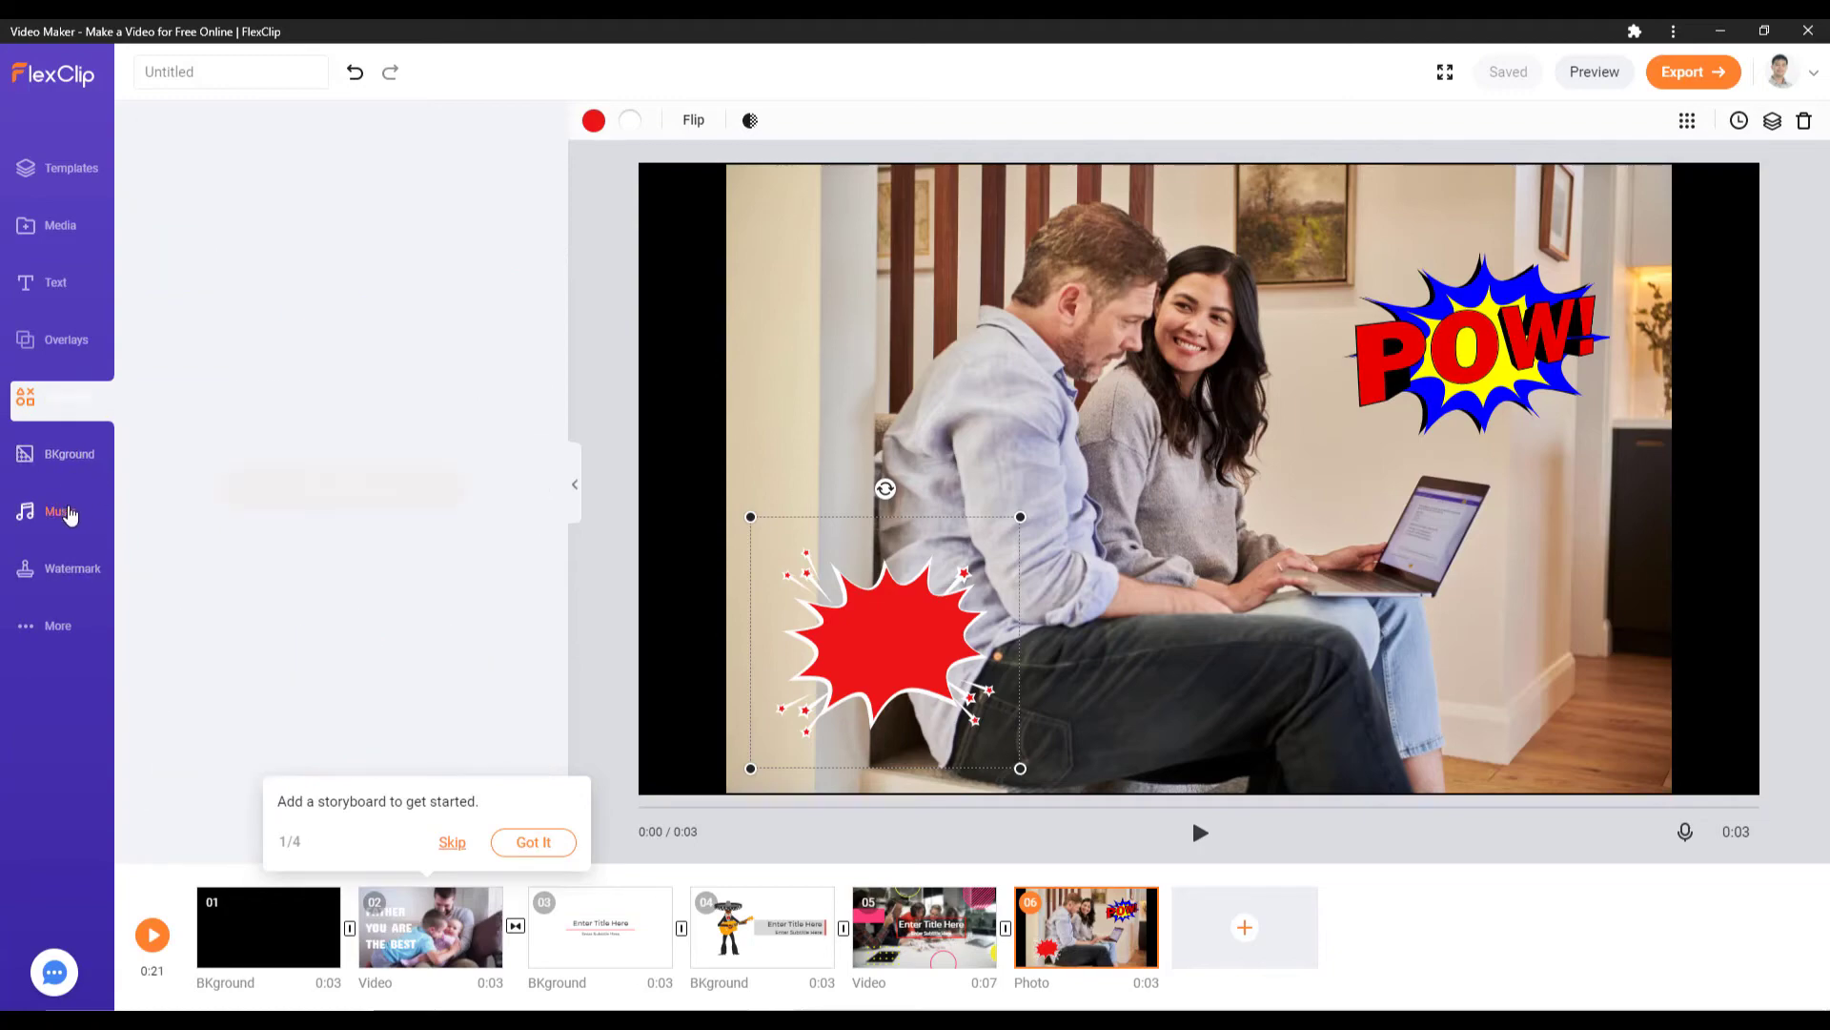
left_click(343, 476)
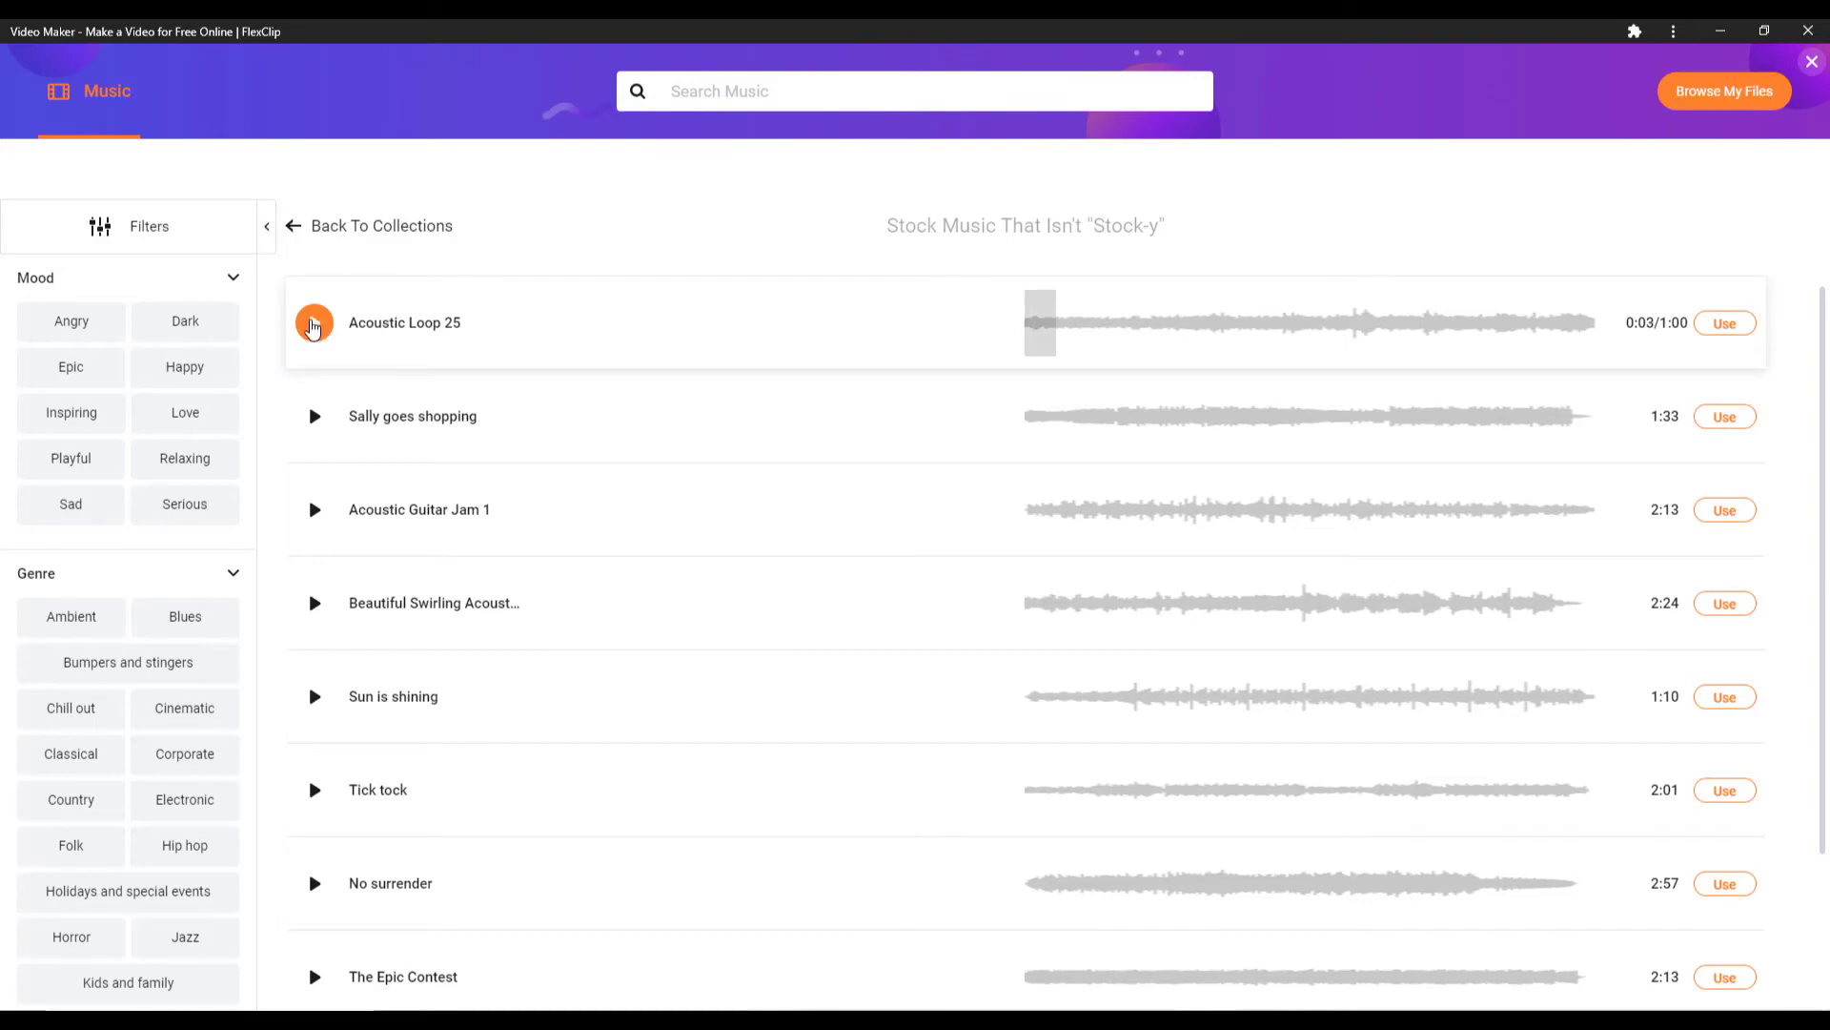
left_click(317, 331)
left_click(1733, 325)
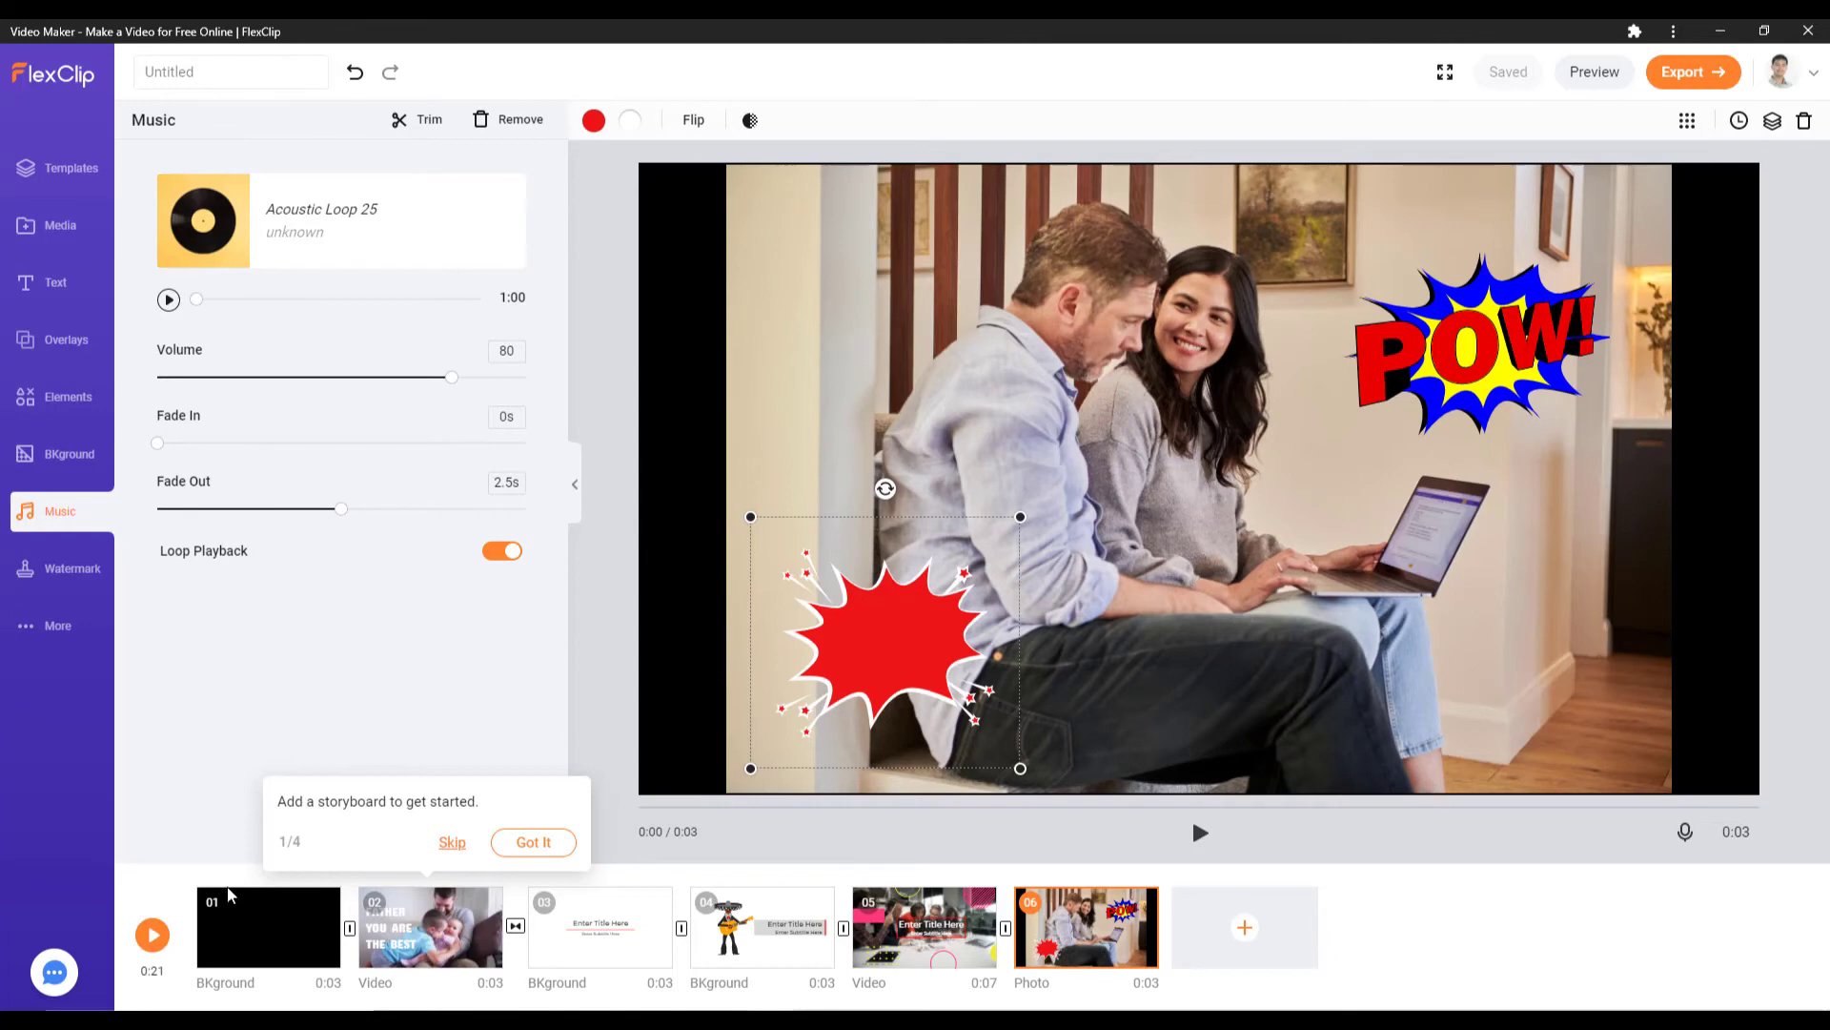
Step: Preview the start of the video and delete the blank black first scene from the storyboard
left_click(152, 935)
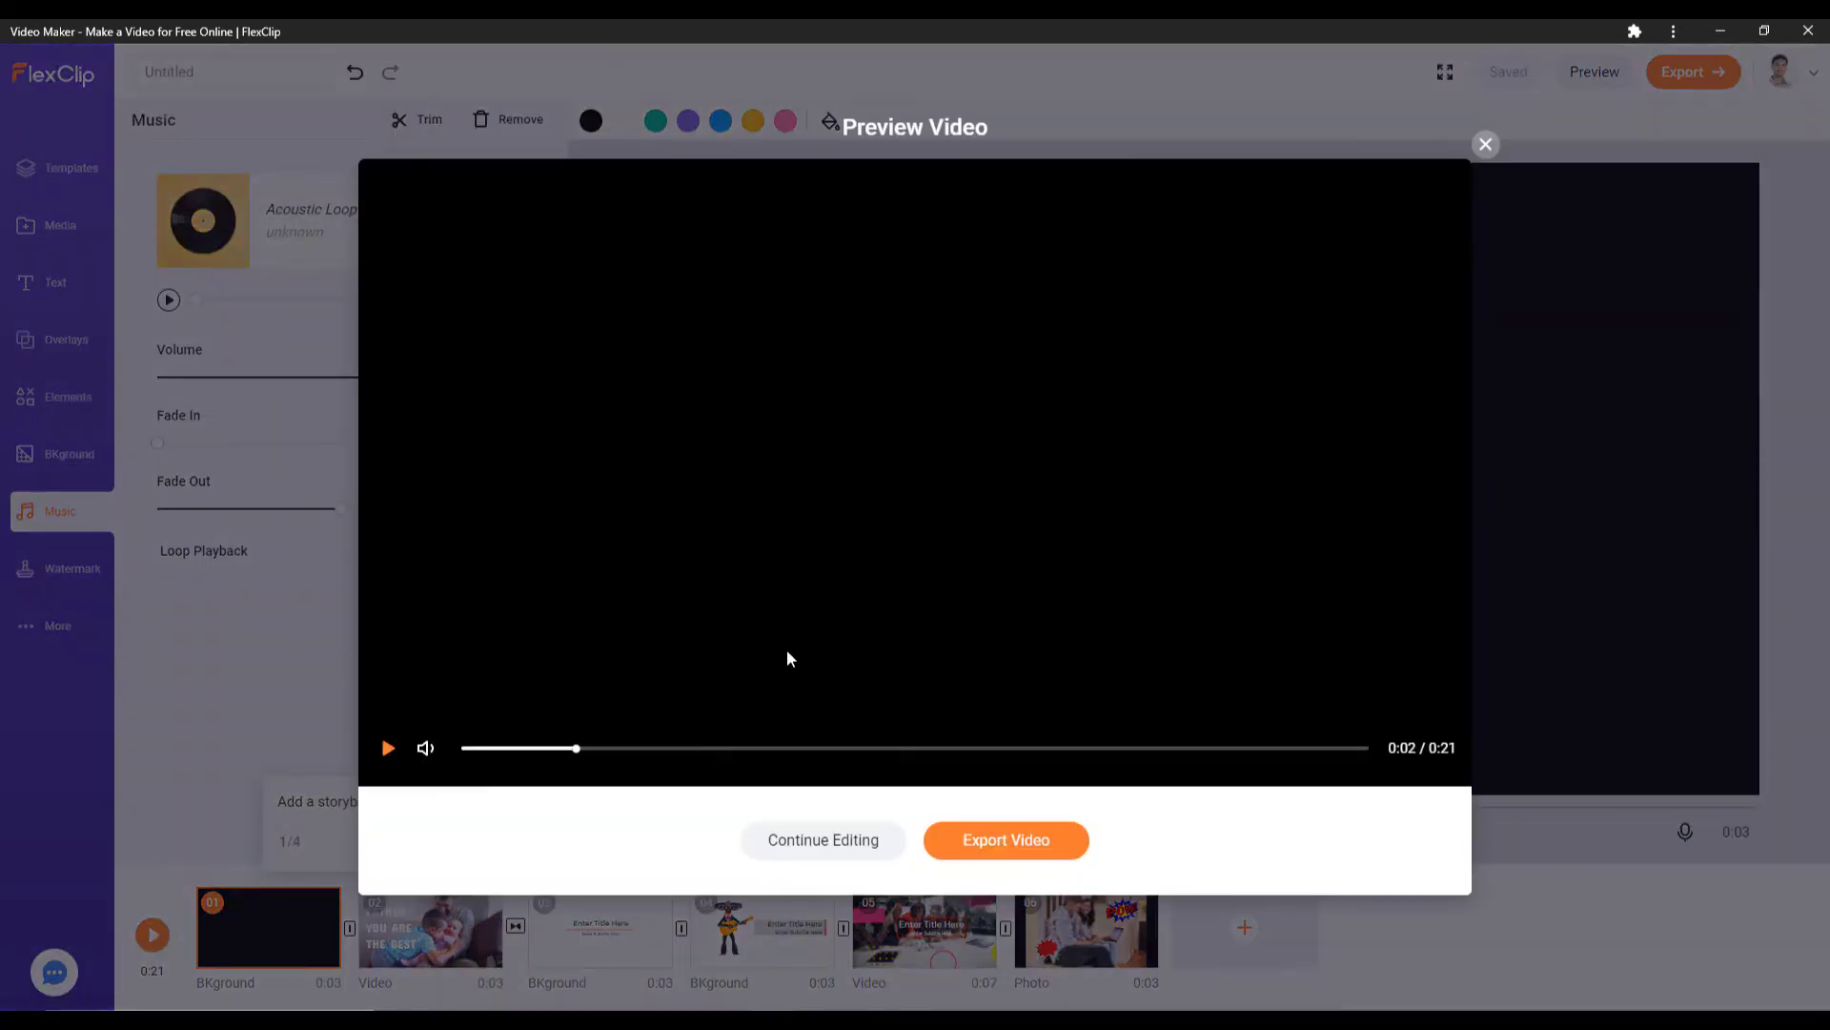
left_click(273, 920)
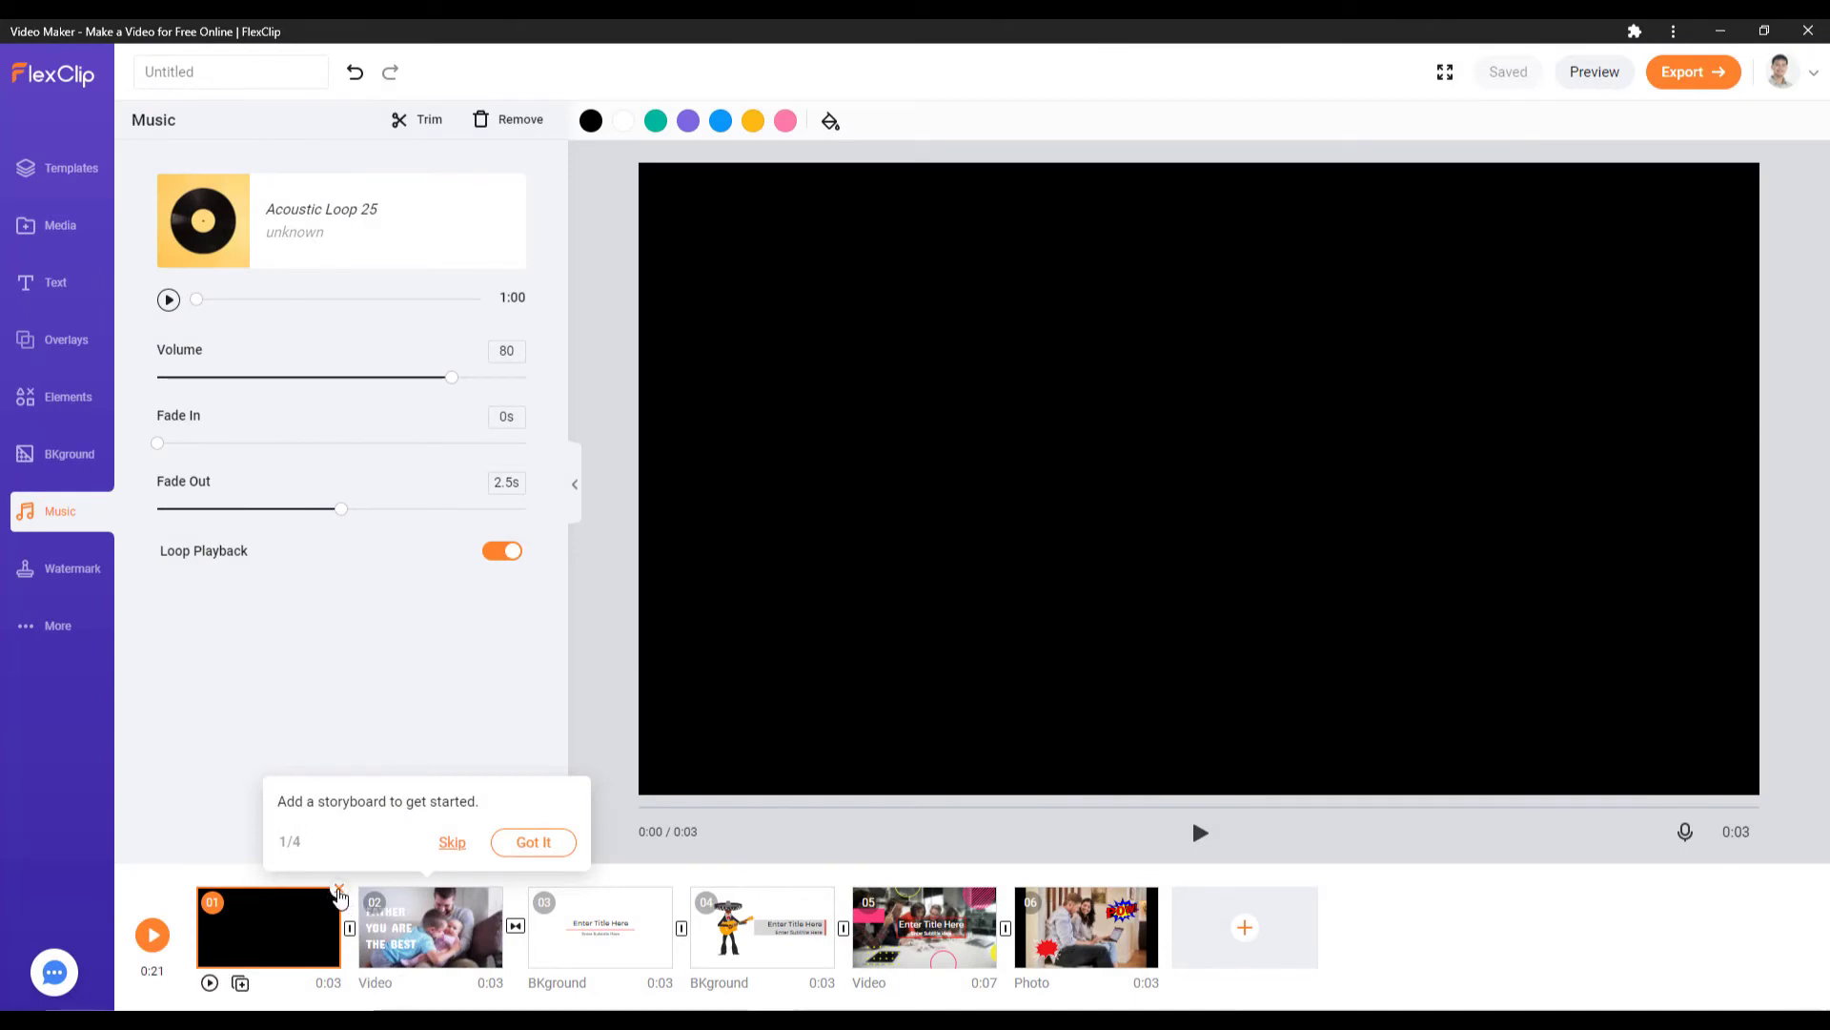
left_click(339, 891)
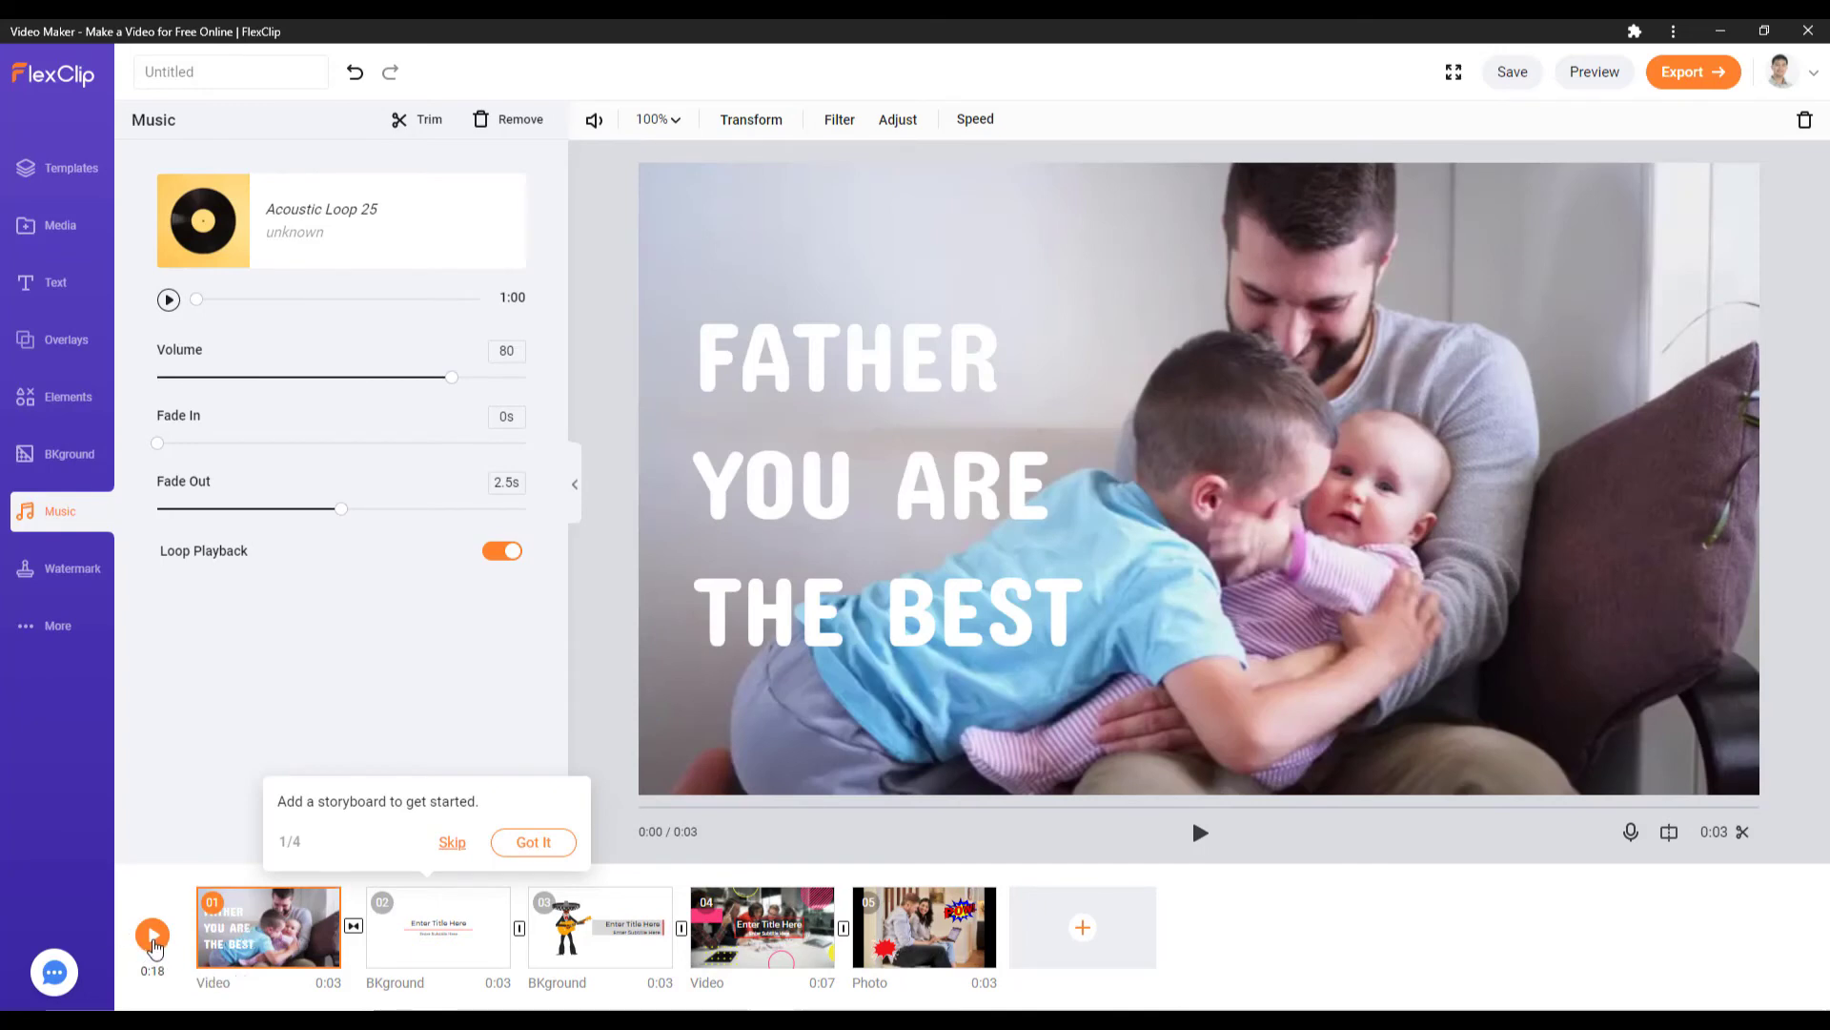
Step: Preview the video again and delete the transition between the first and second scenes
left_click(153, 938)
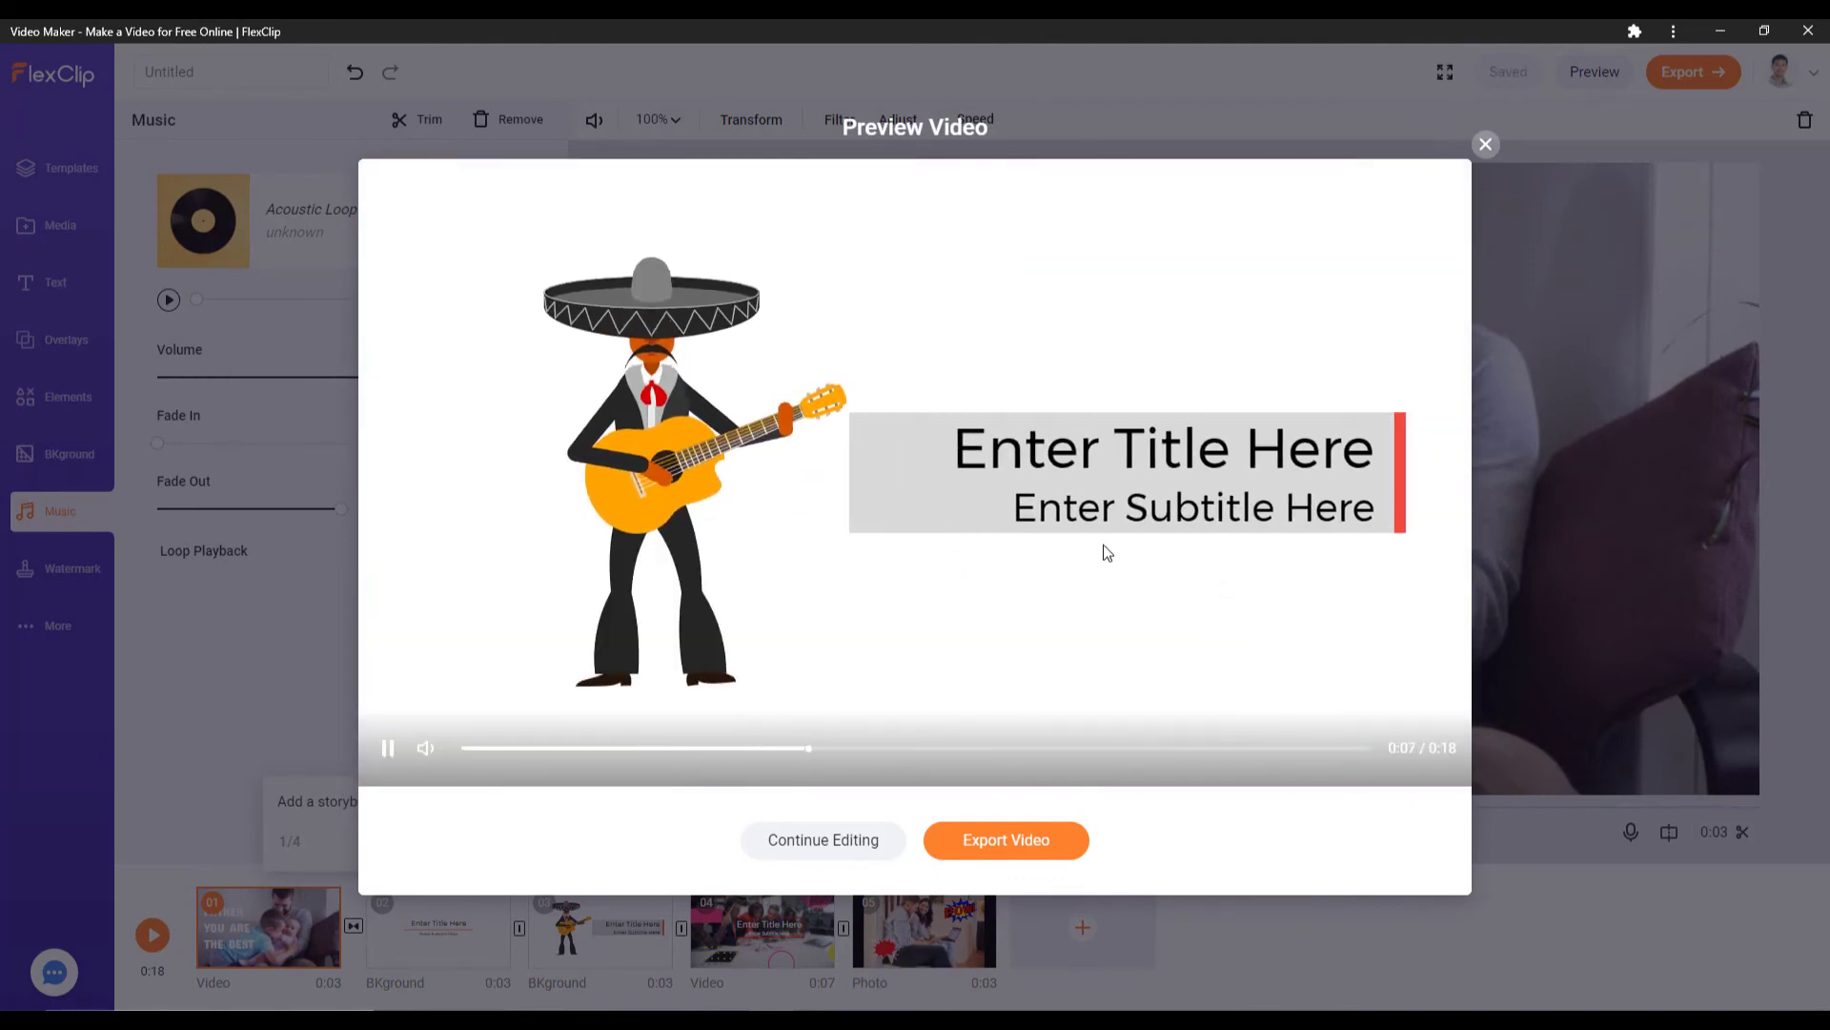
left_click(388, 747)
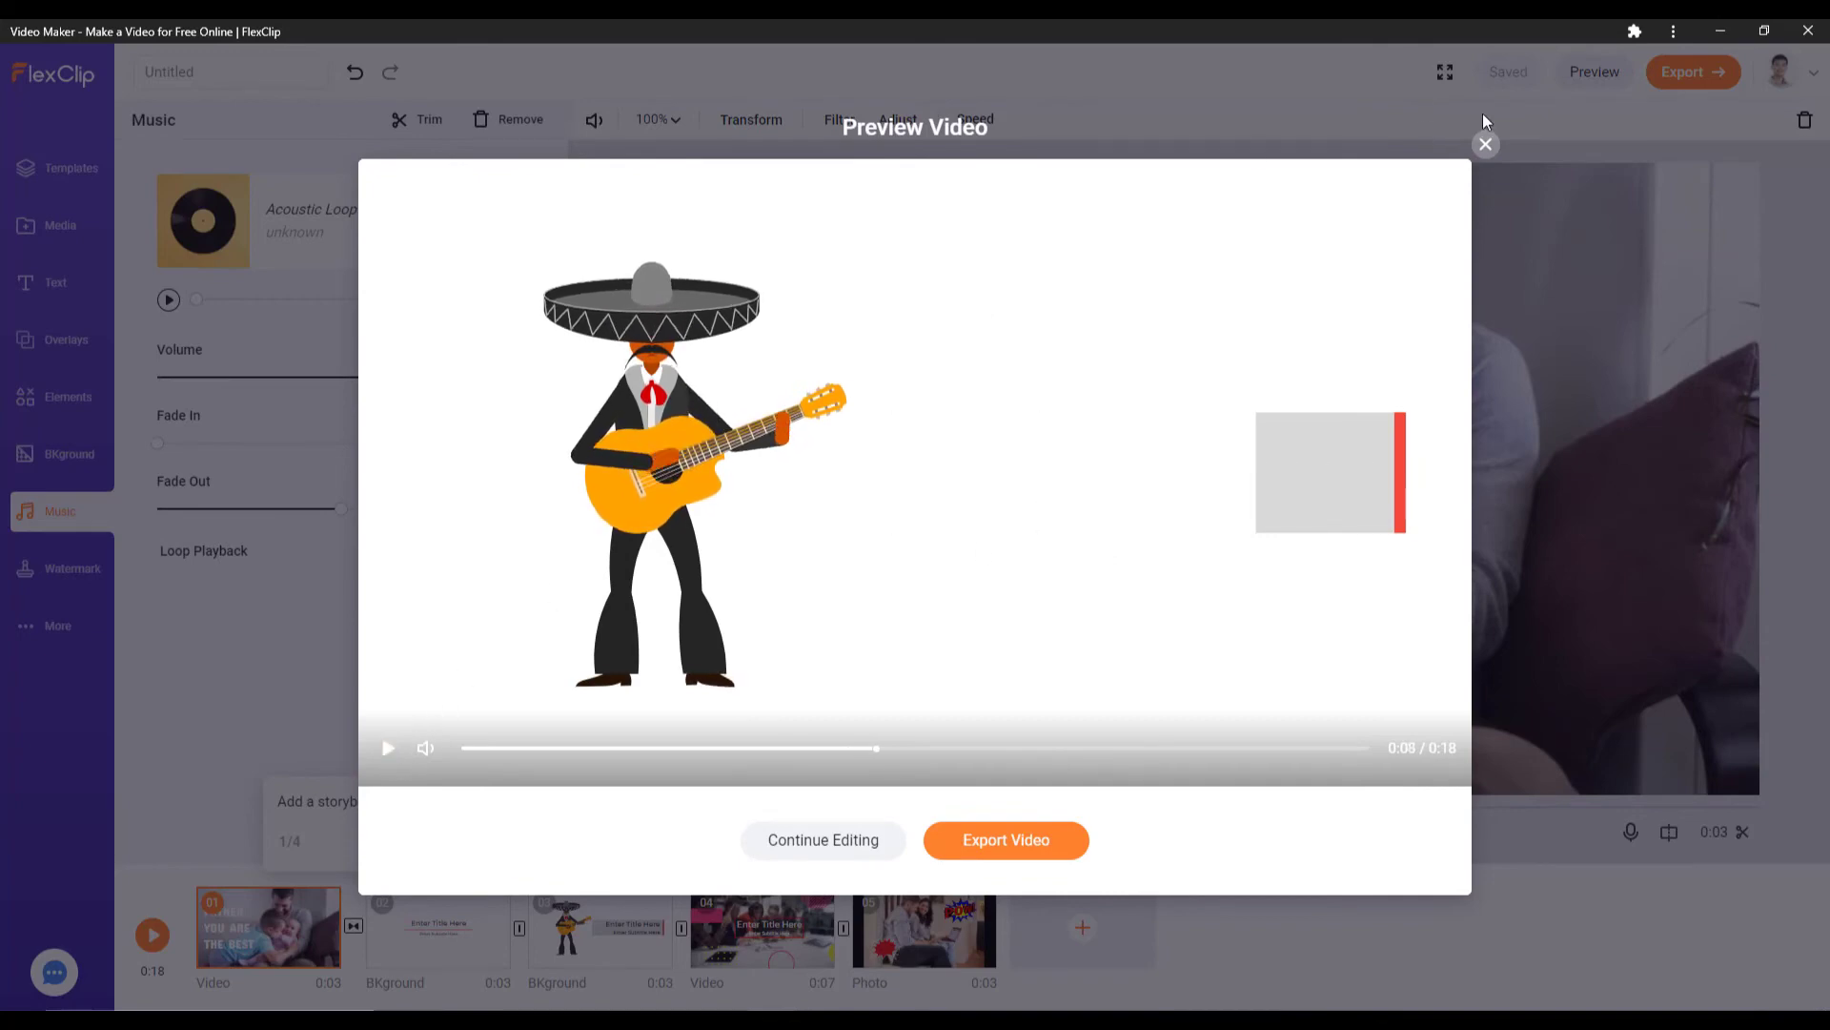
left_click(1485, 144)
mouse_move(358, 926)
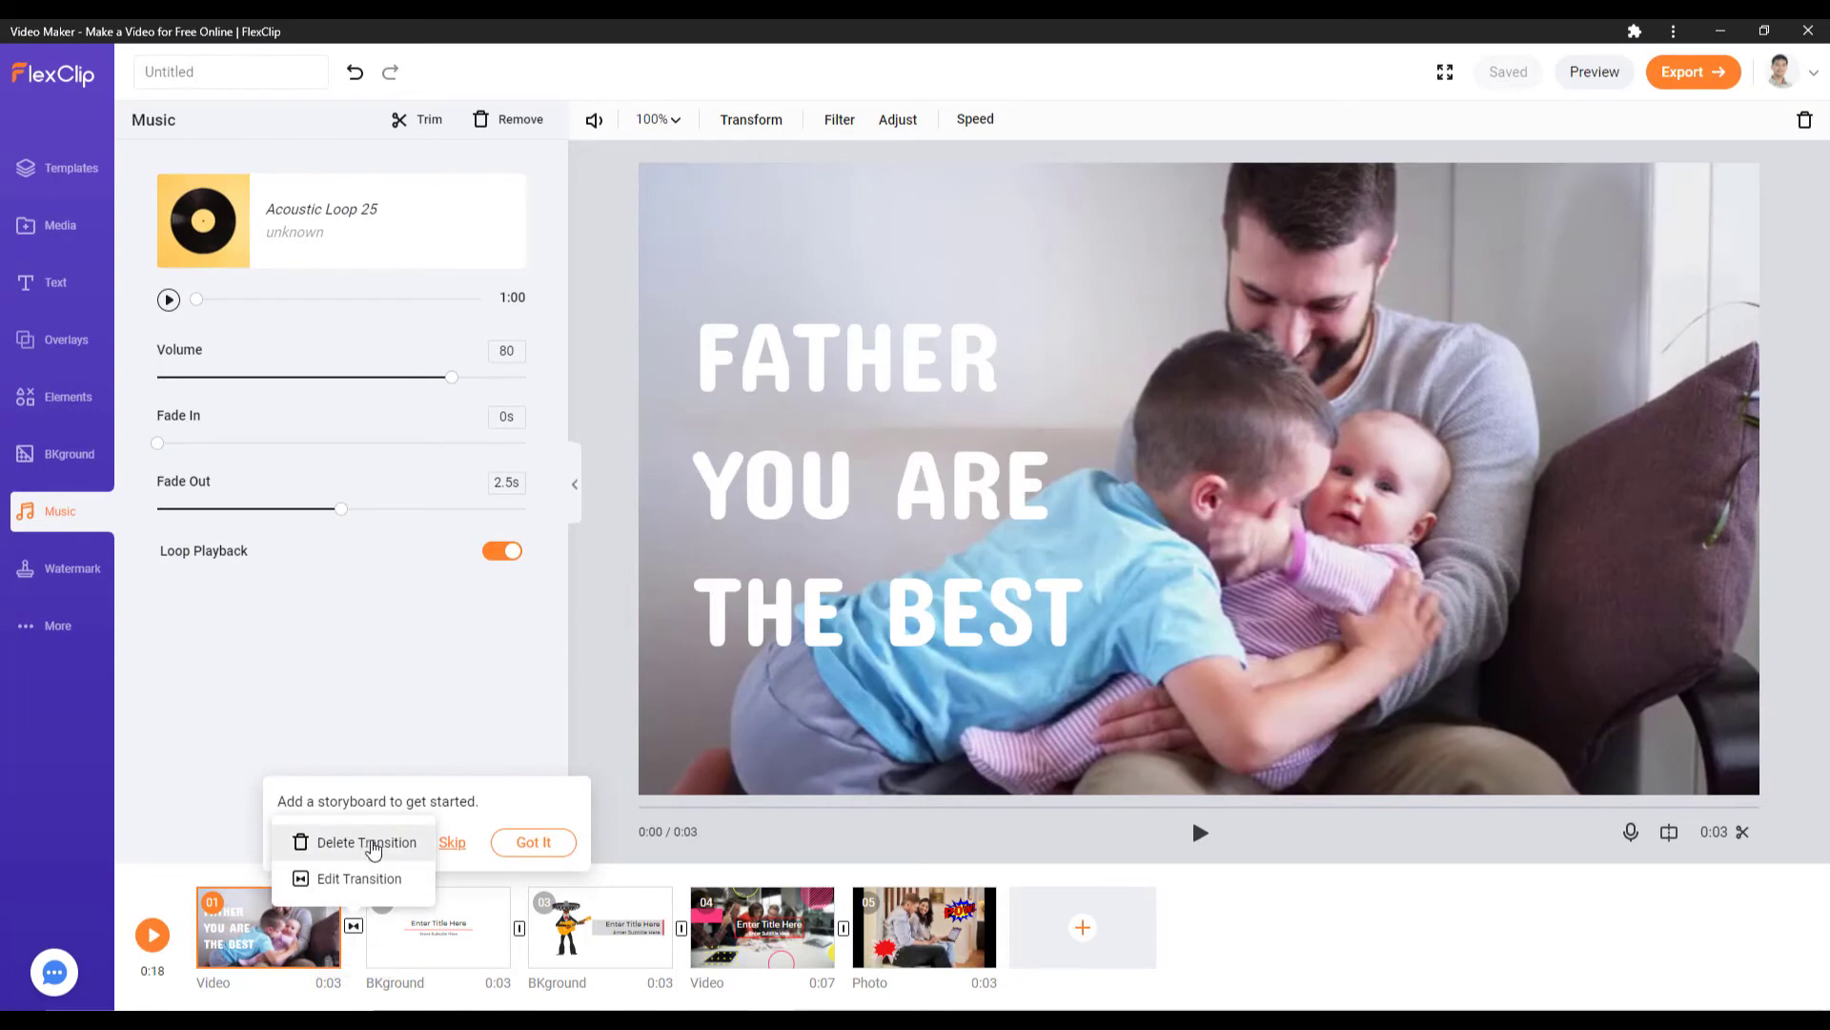
left_click(365, 842)
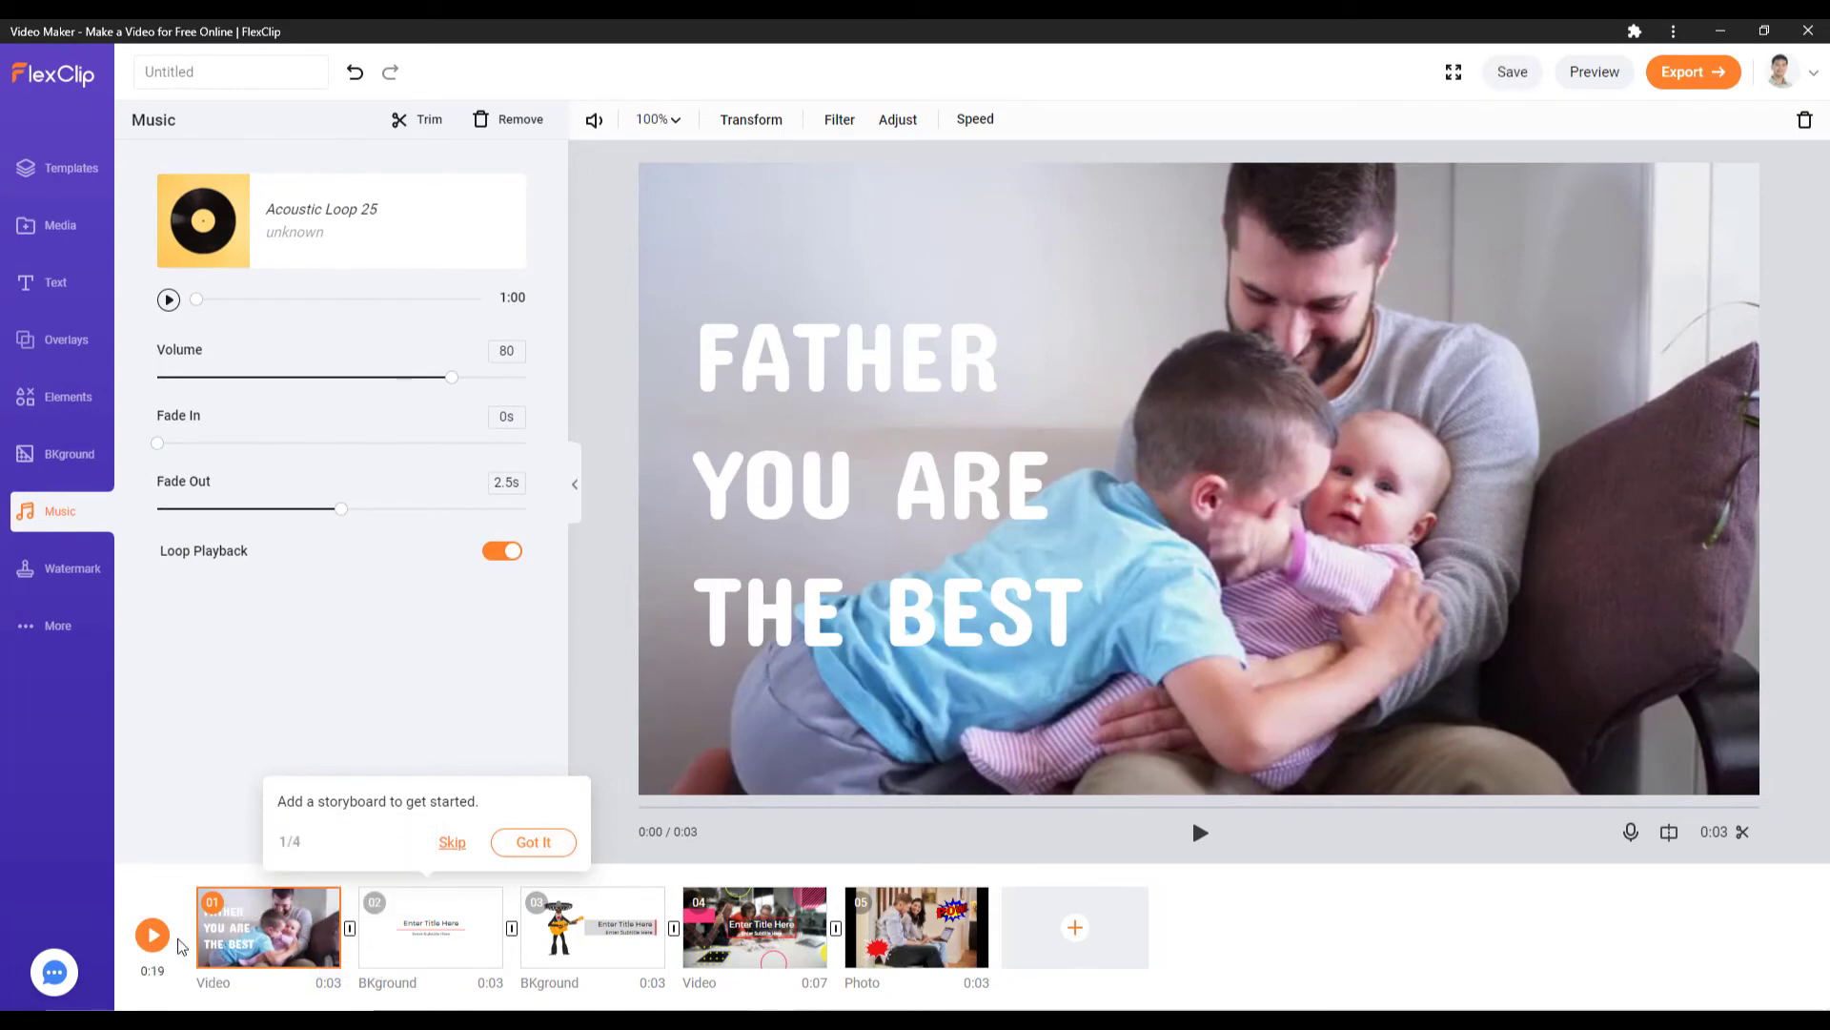
Step: Check the video in the preview and proceed with exporting it as an MP4 at 1080p
left_click(153, 935)
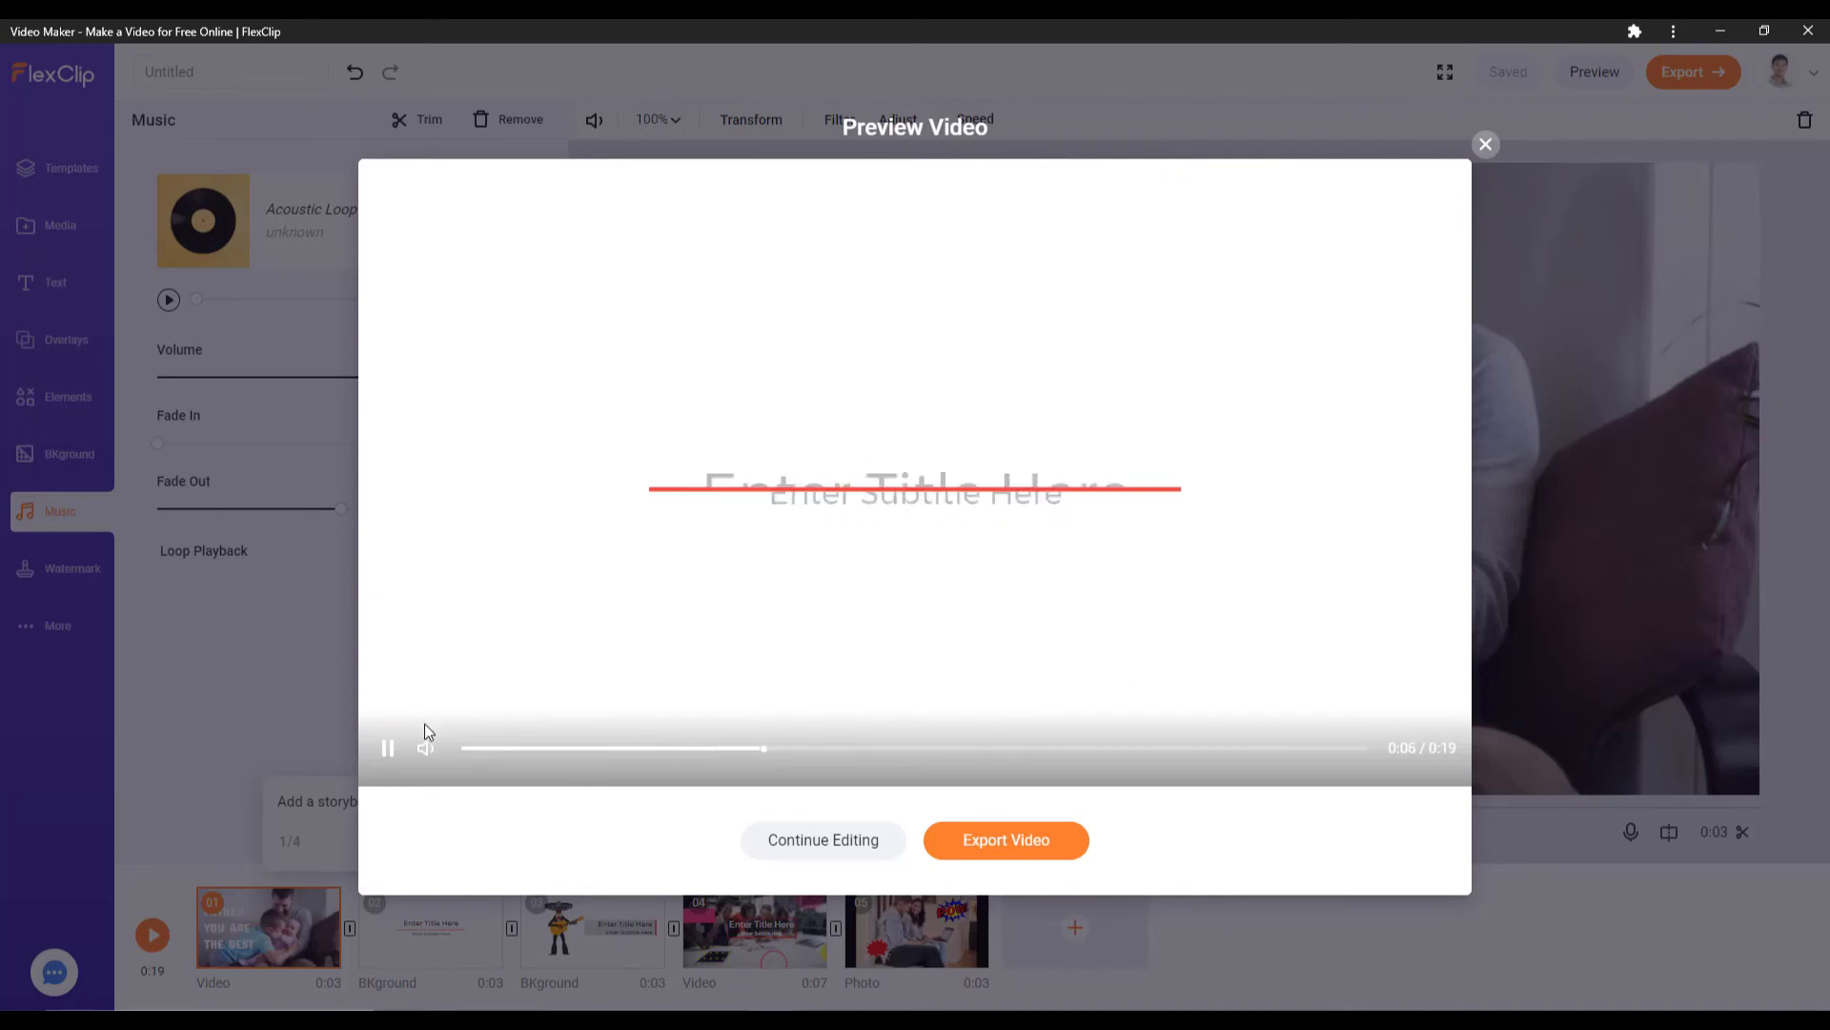
left_click(387, 751)
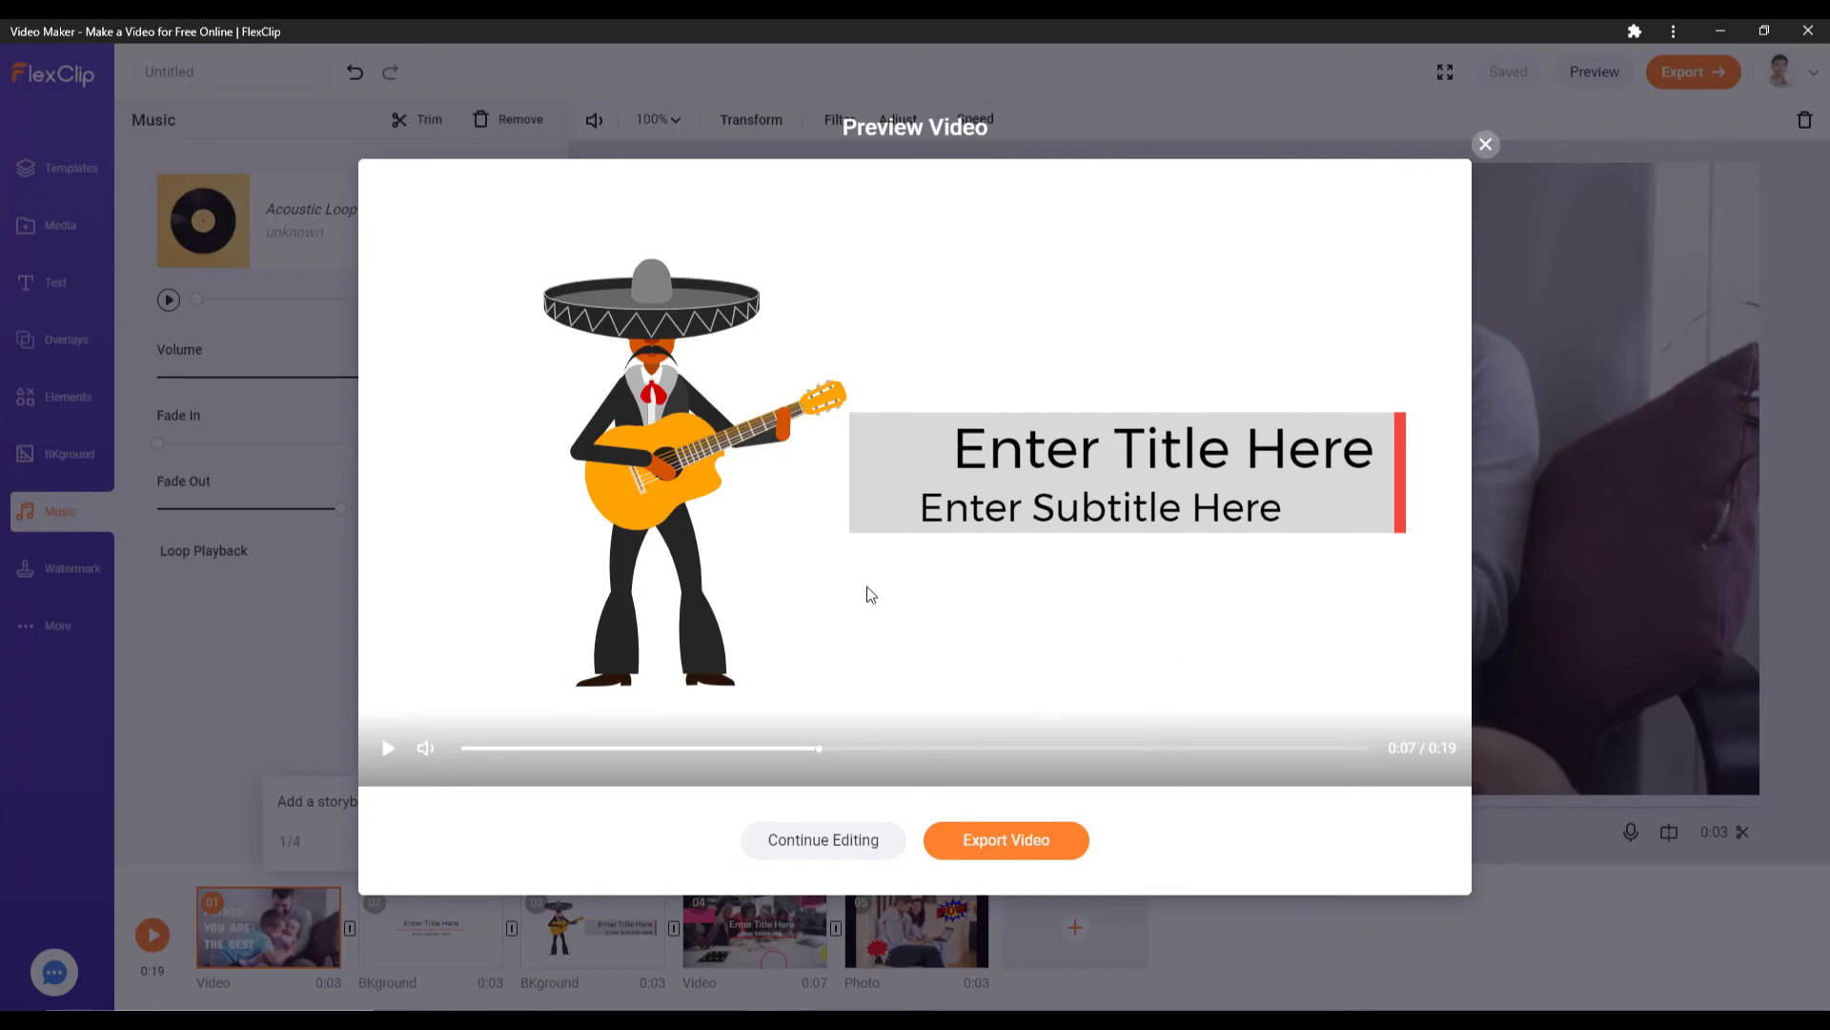
left_click(1042, 847)
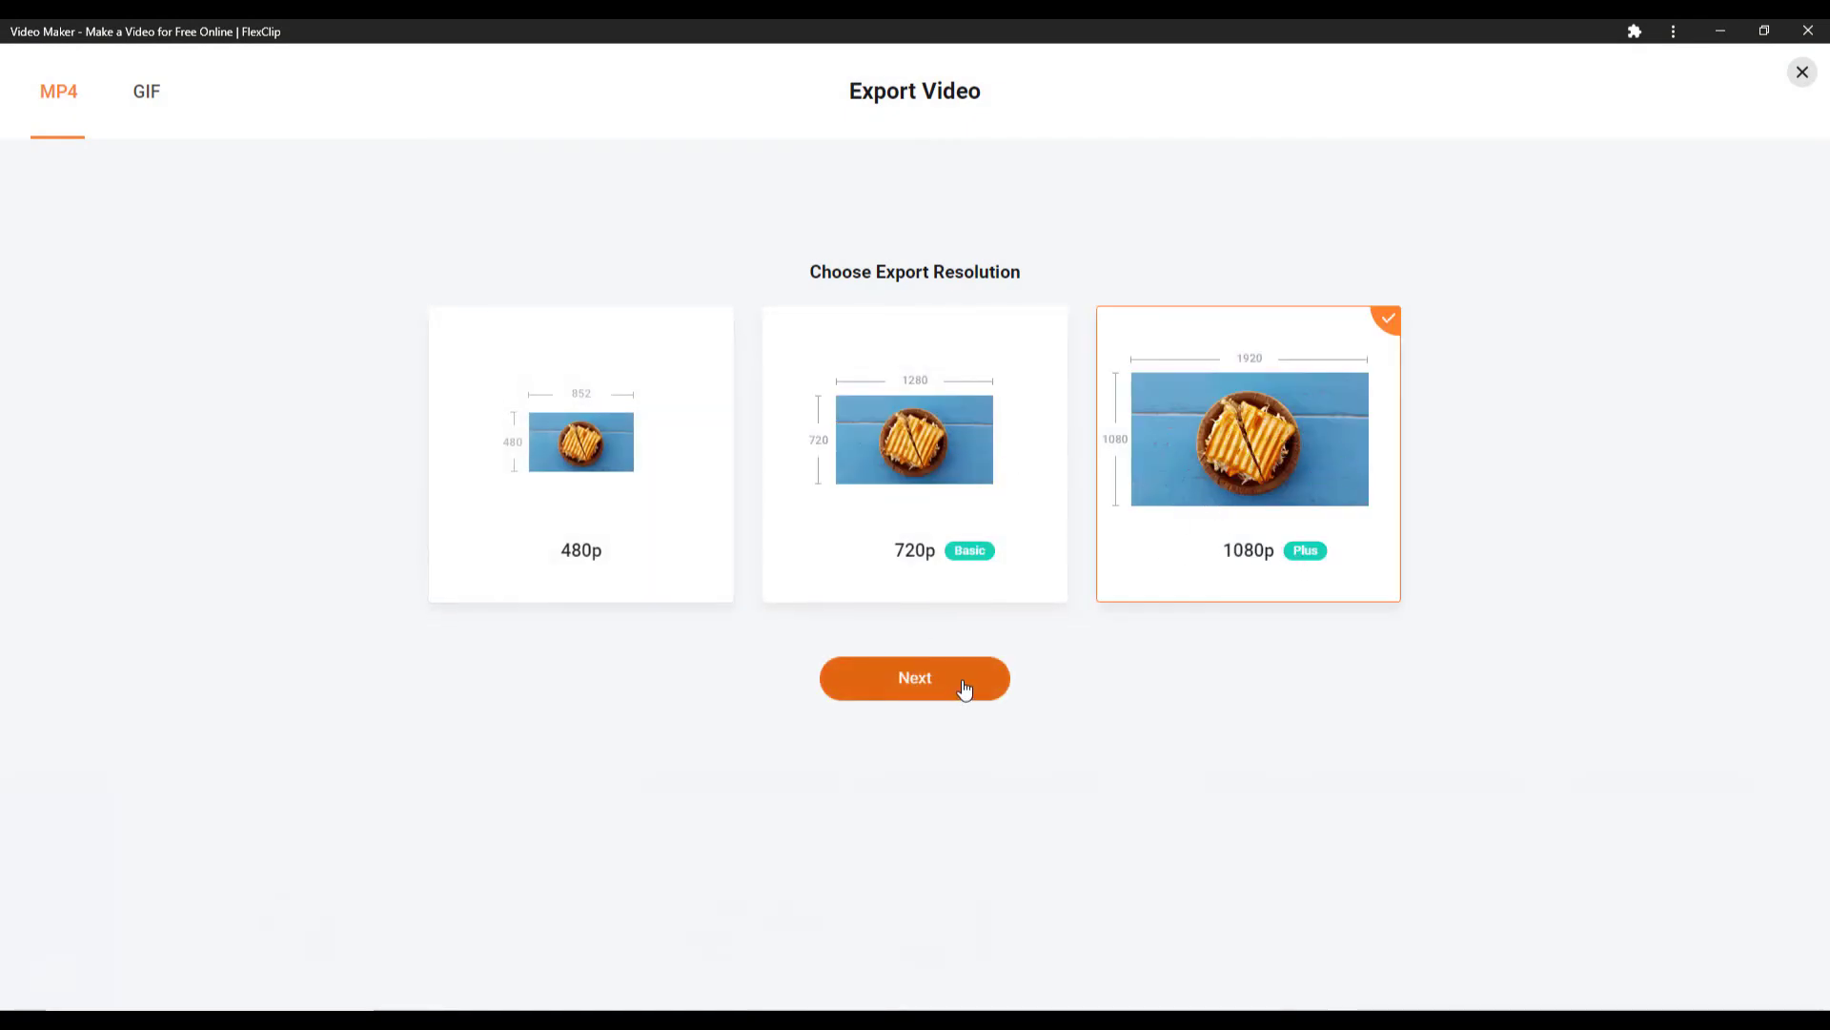
left_click(145, 93)
left_click(63, 101)
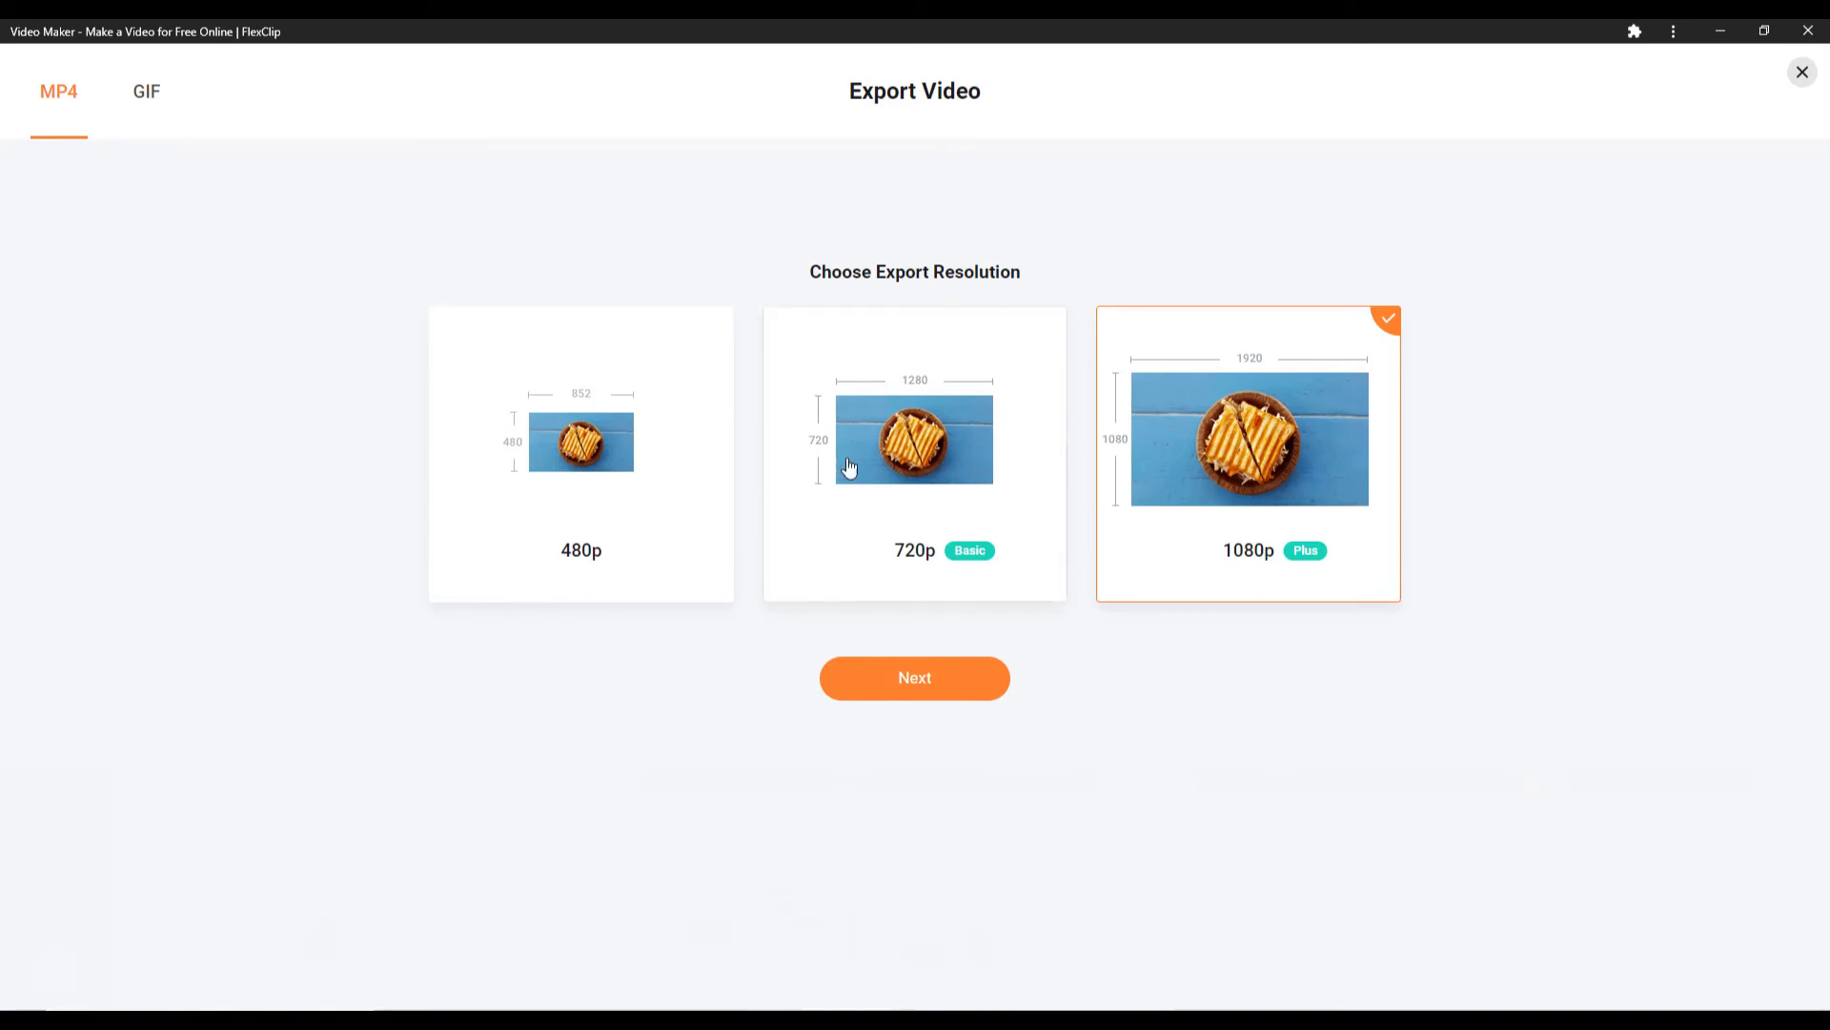
left_click(944, 680)
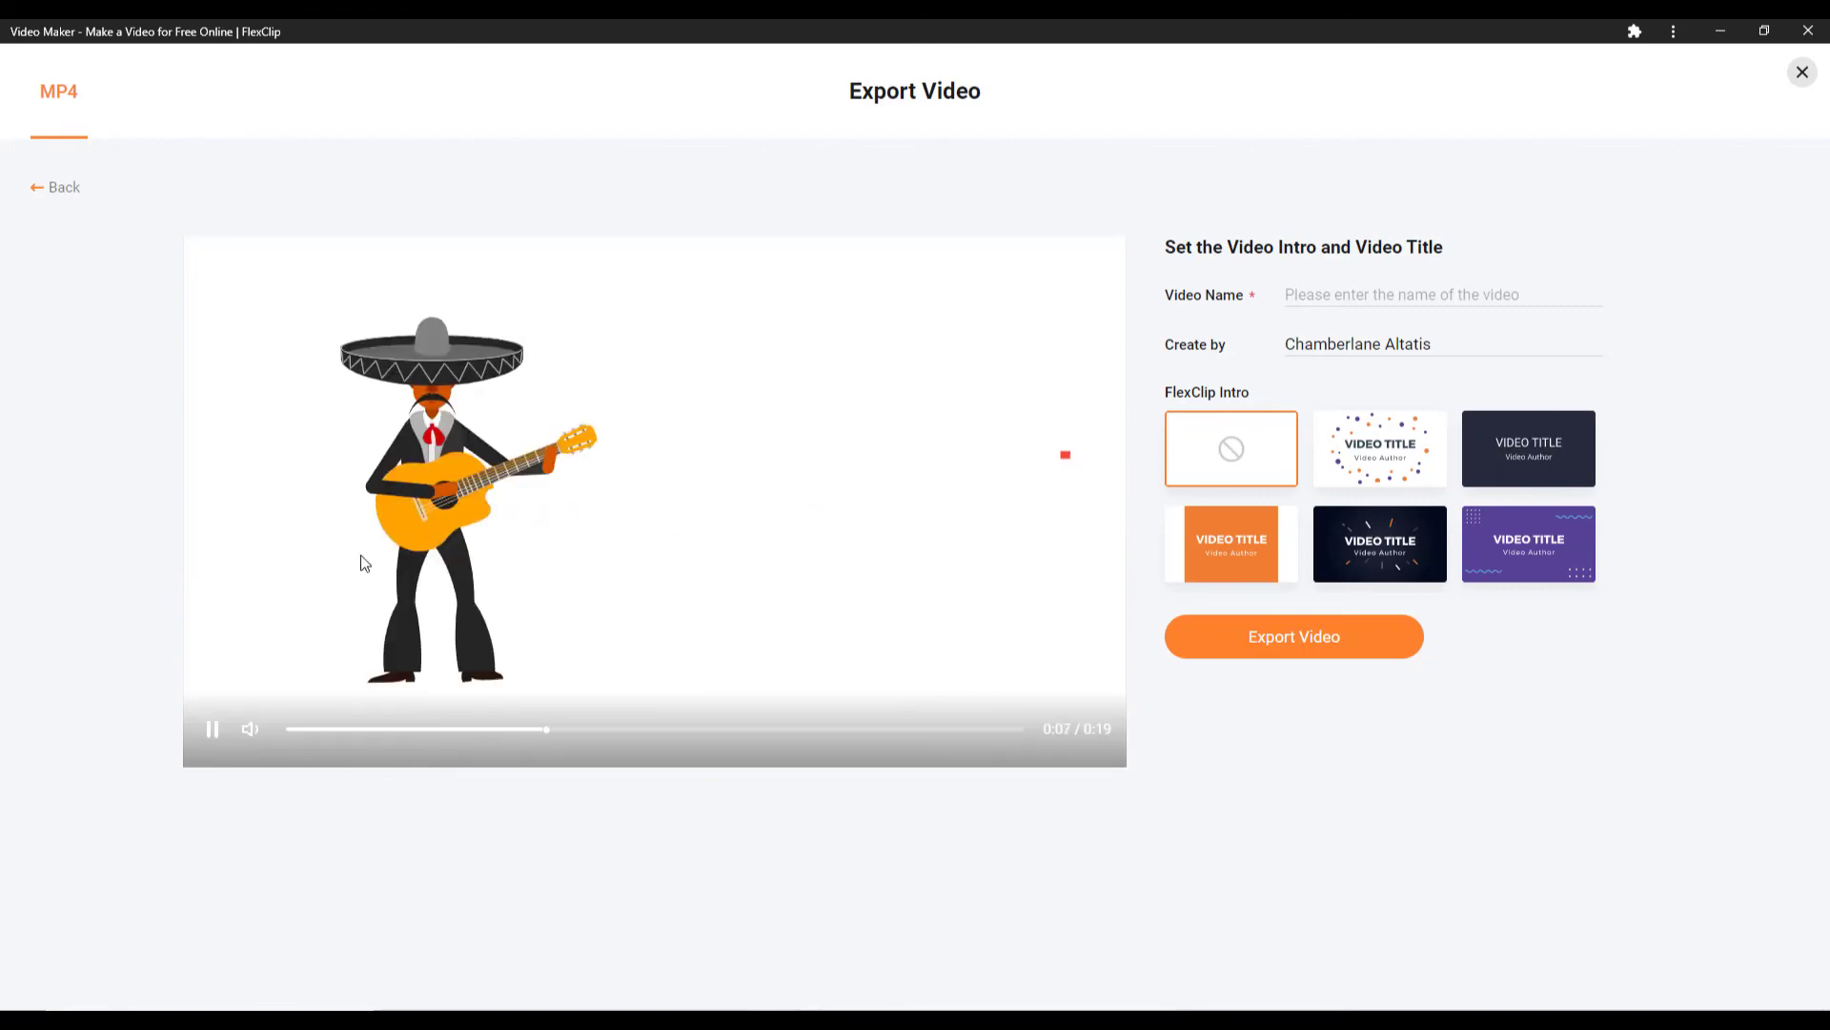
Step: Choose the dark slate FlexClip intro with thin text and name the video Title
left_click(211, 727)
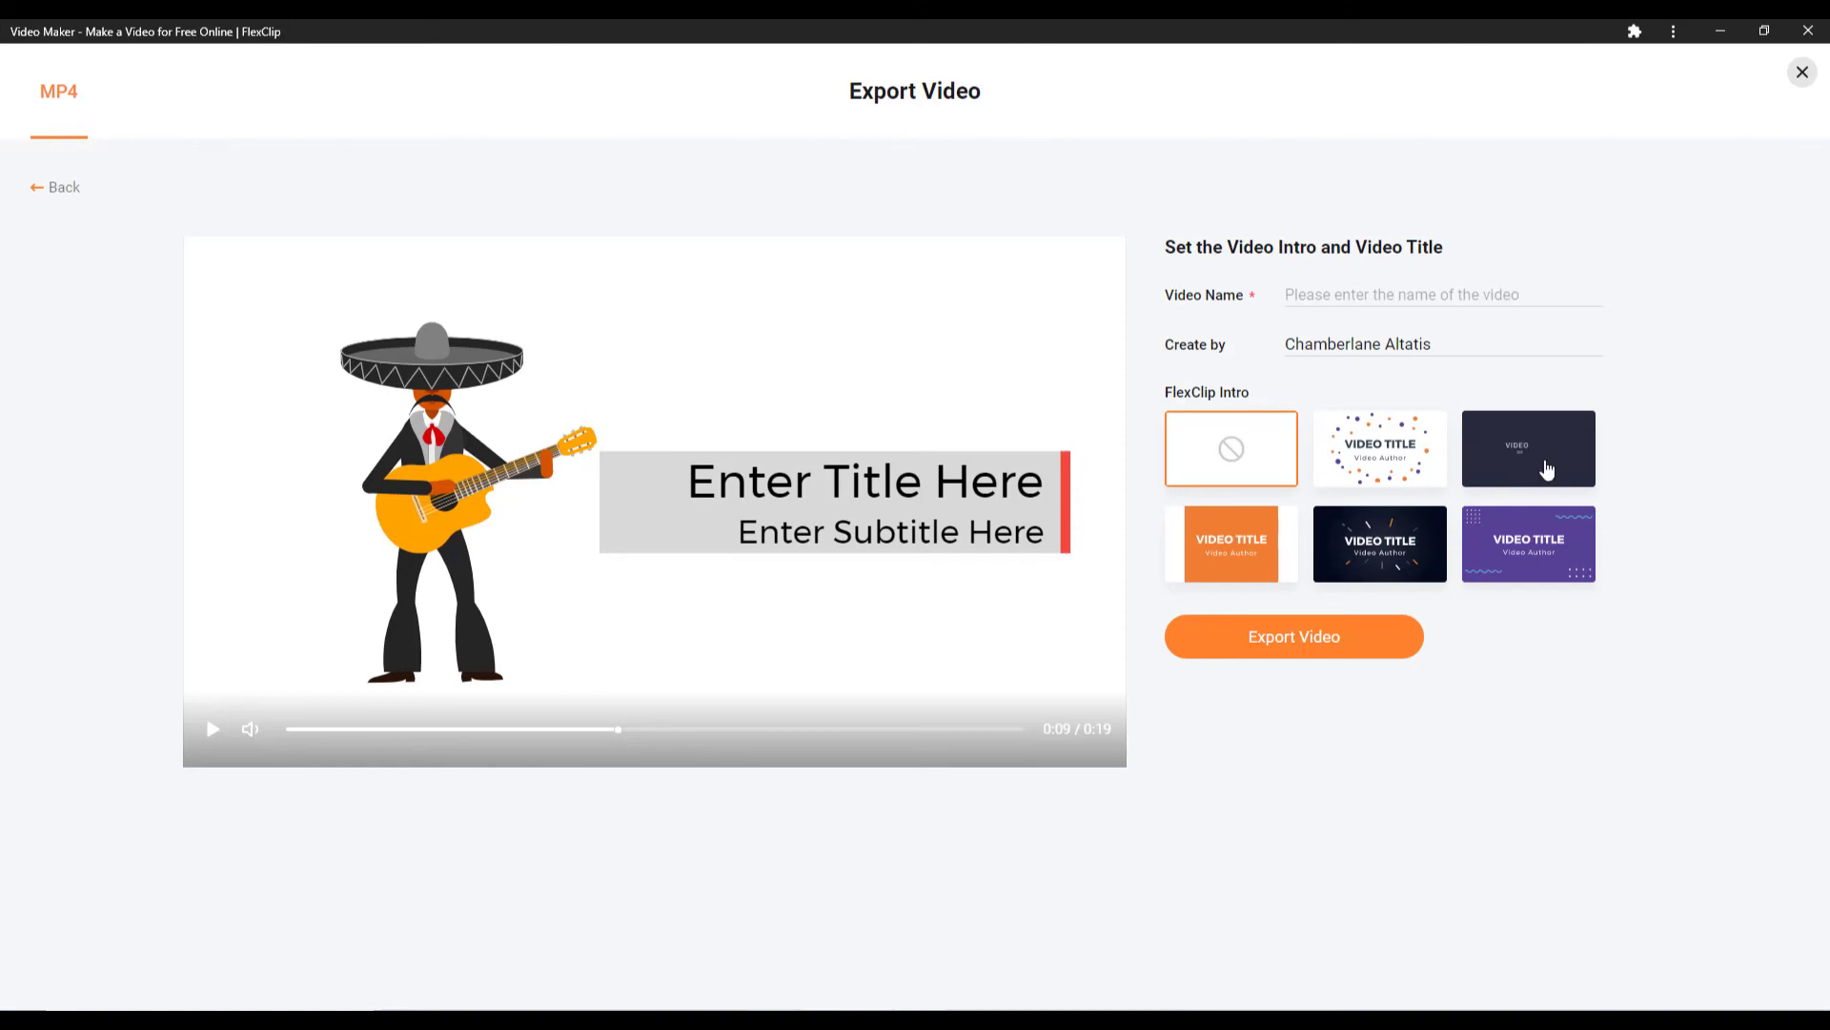
left_click(1550, 459)
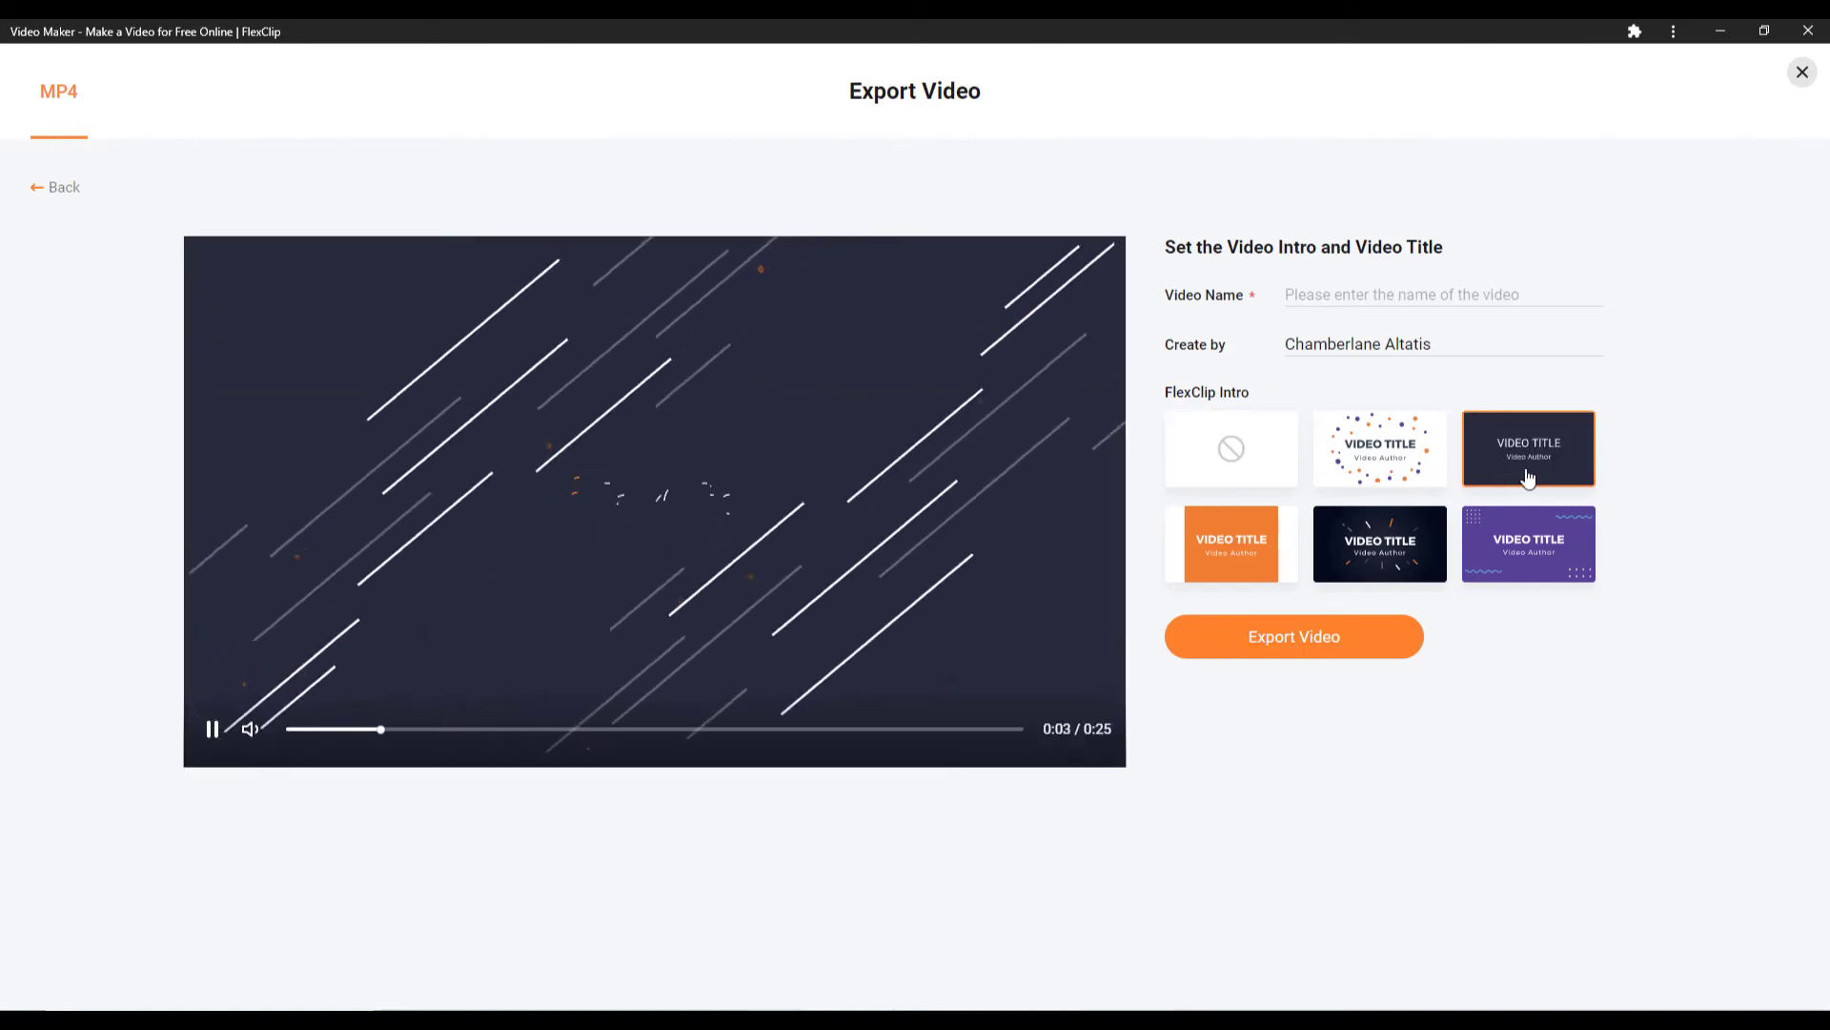
left_click(1319, 290)
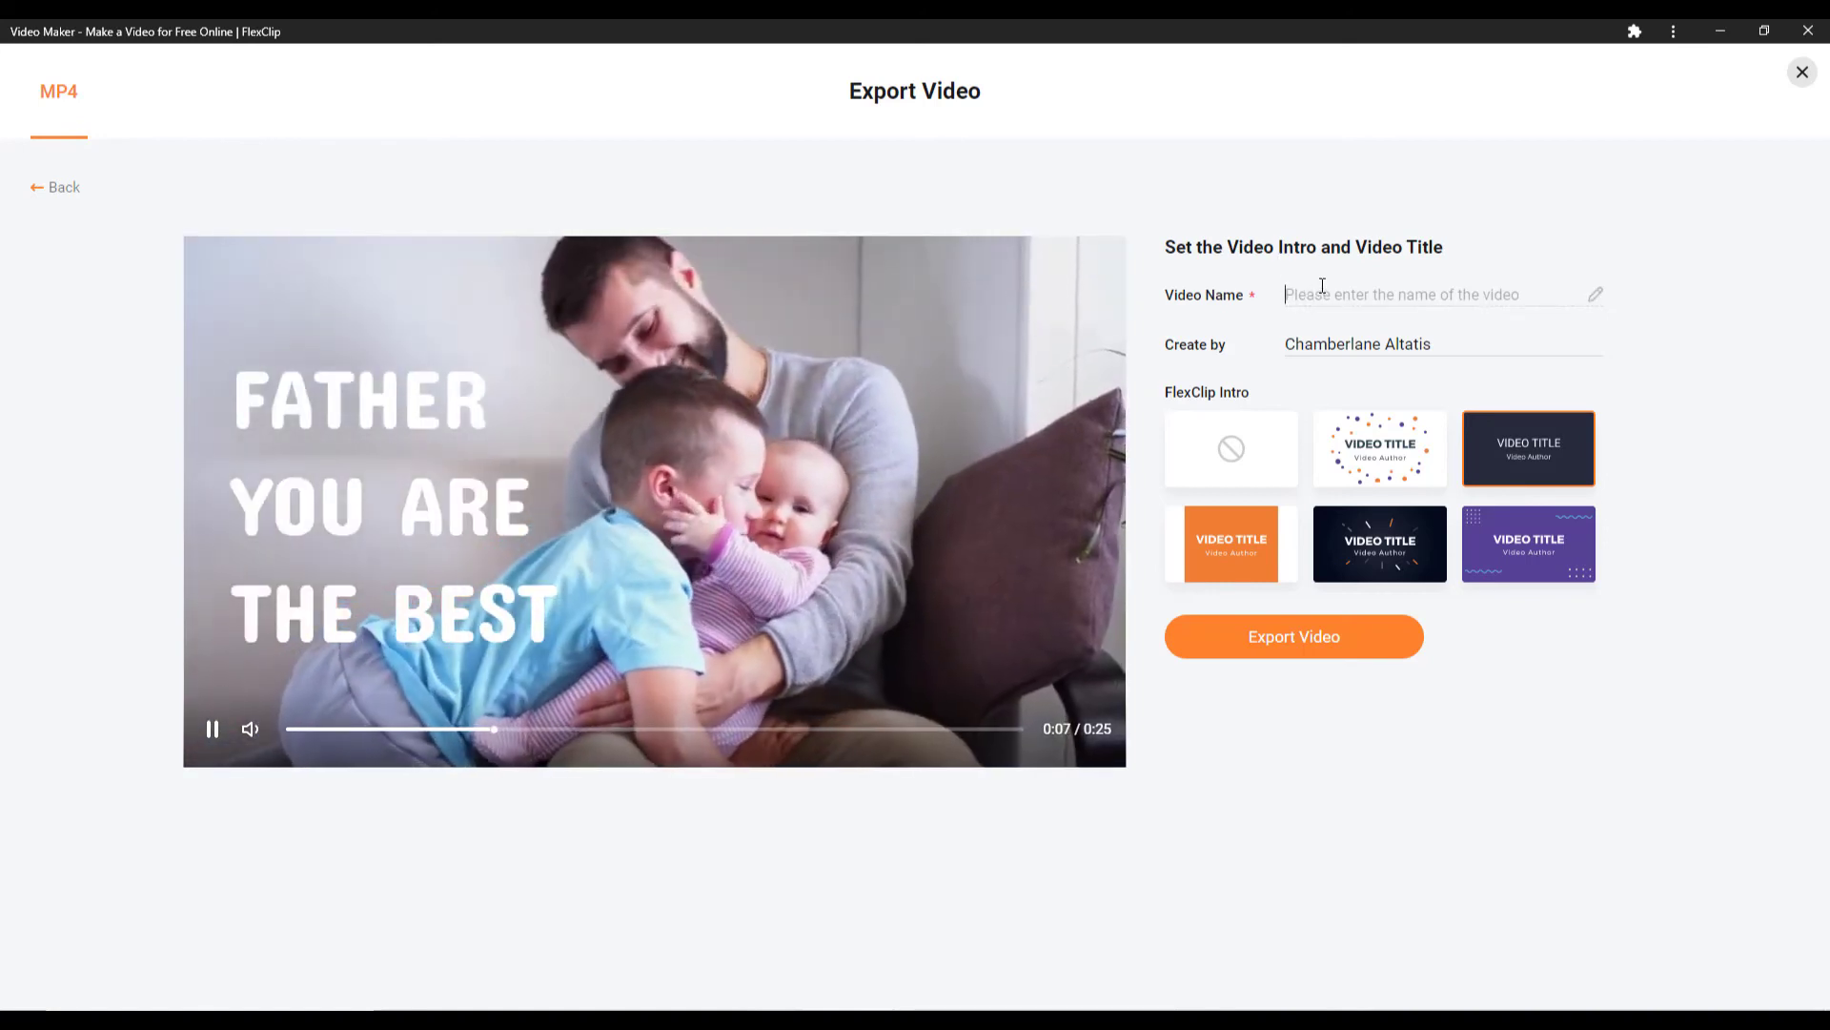
type("Title")
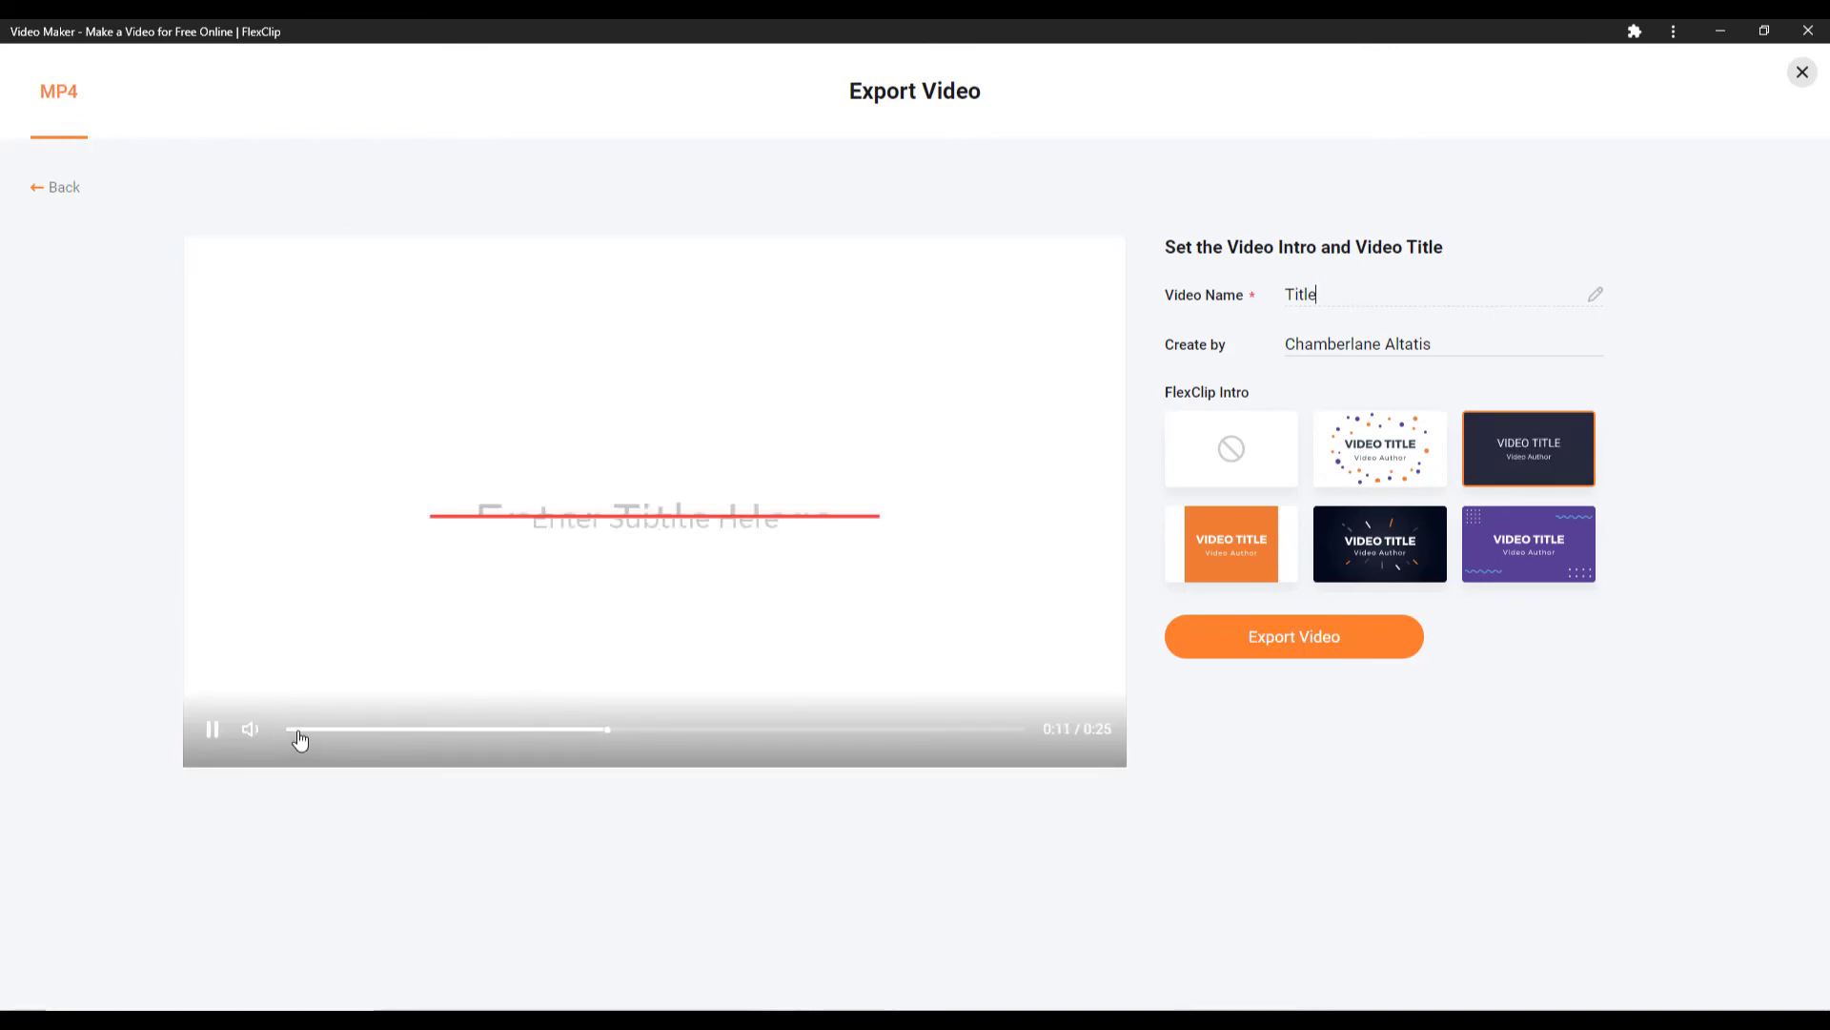
Step: Play the export preview from the beginning to check how the intro shows the video title and author
left_click(294, 731)
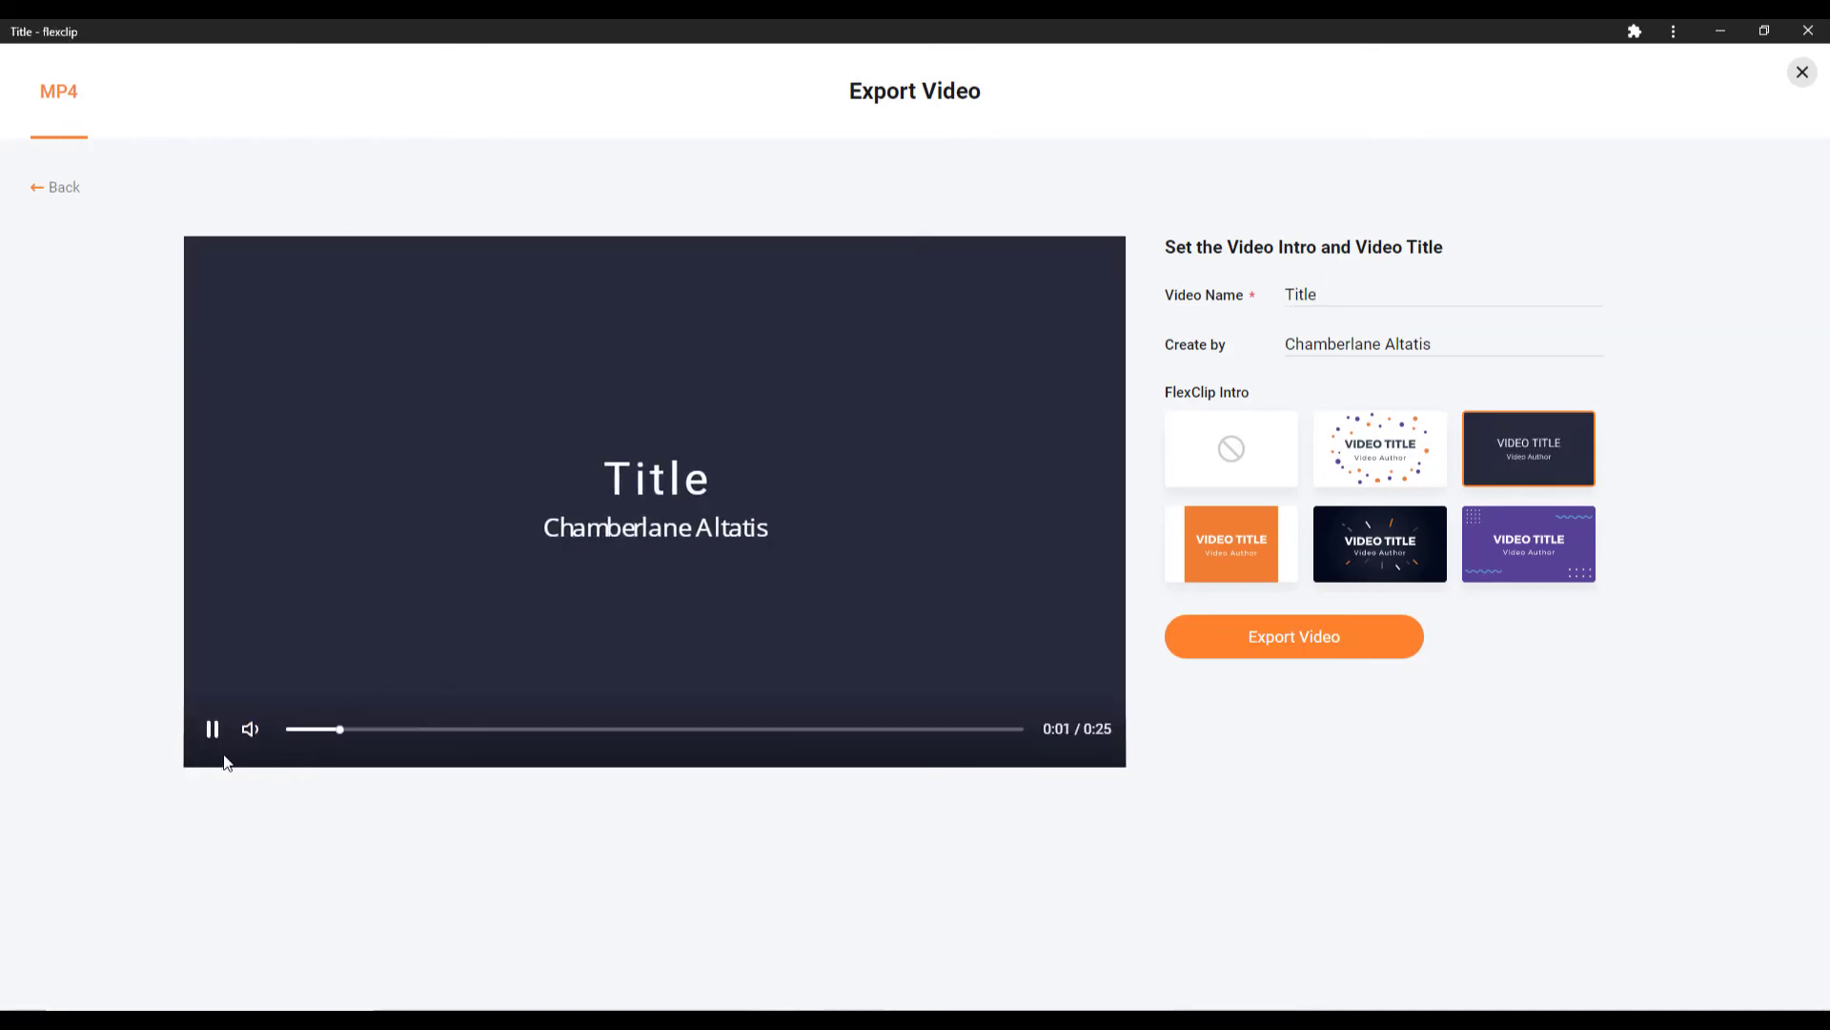
left_click(212, 728)
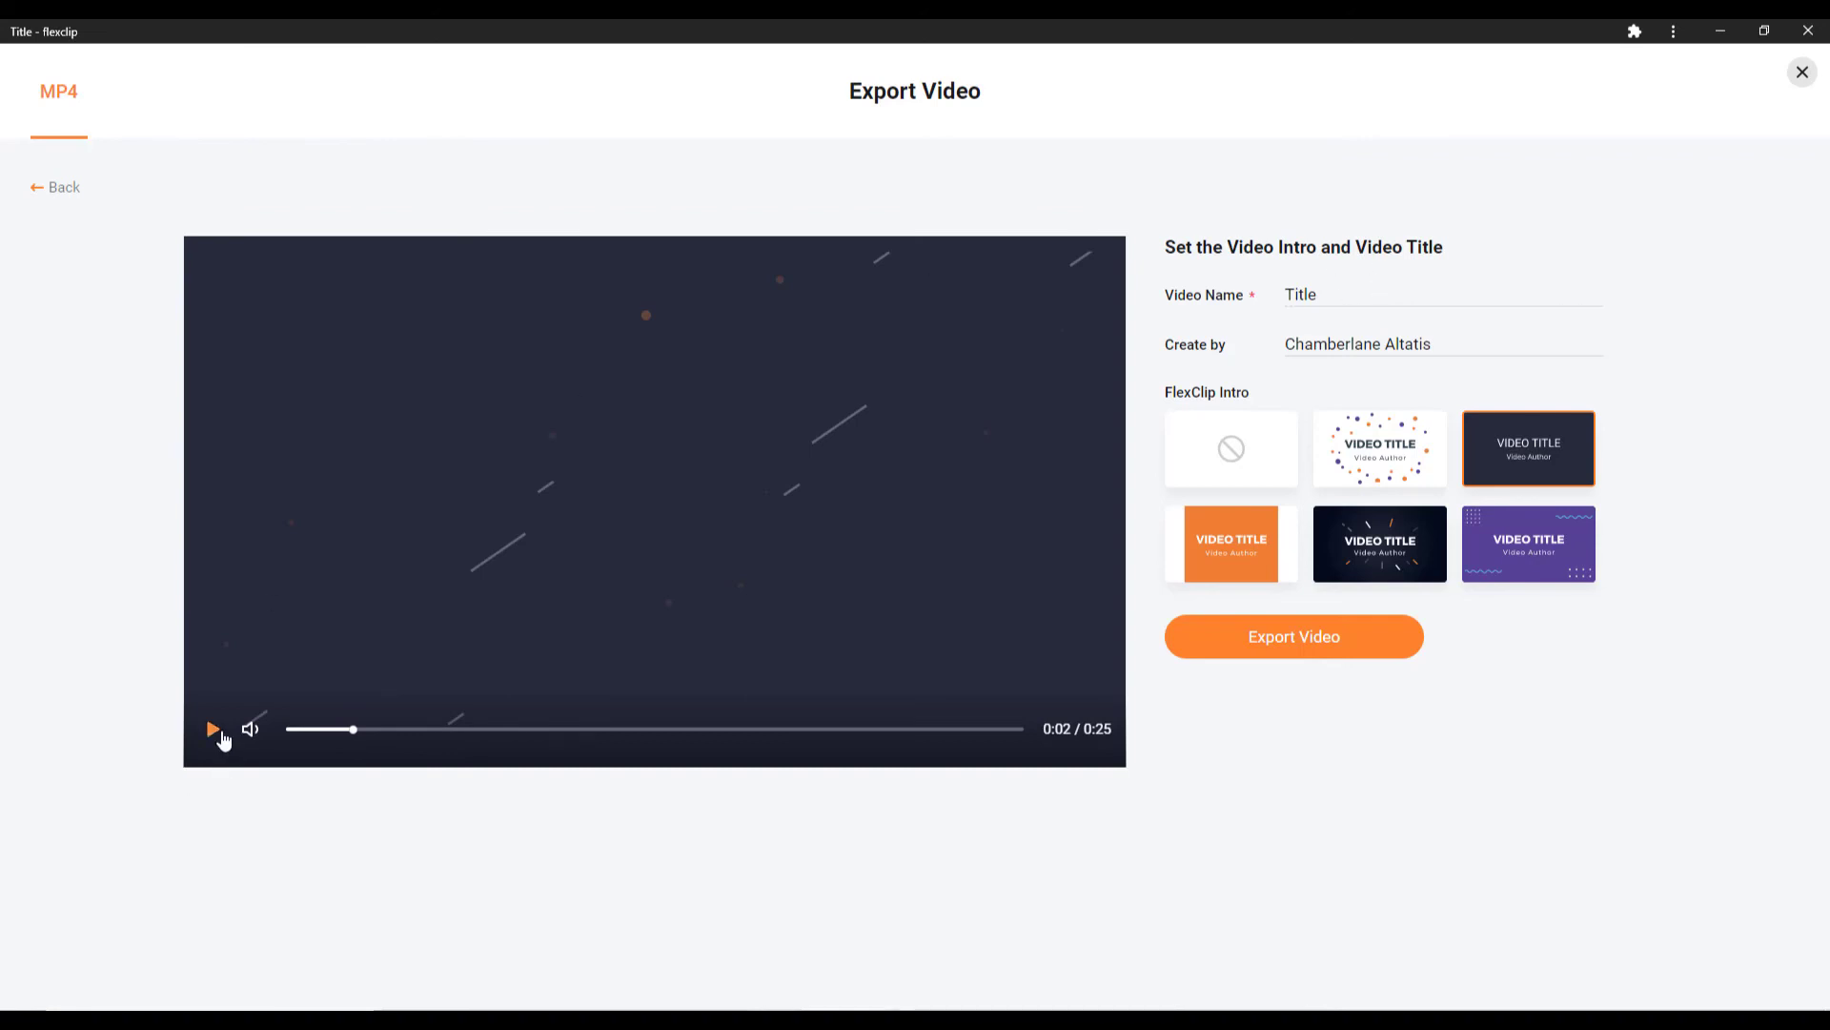
left_click(219, 736)
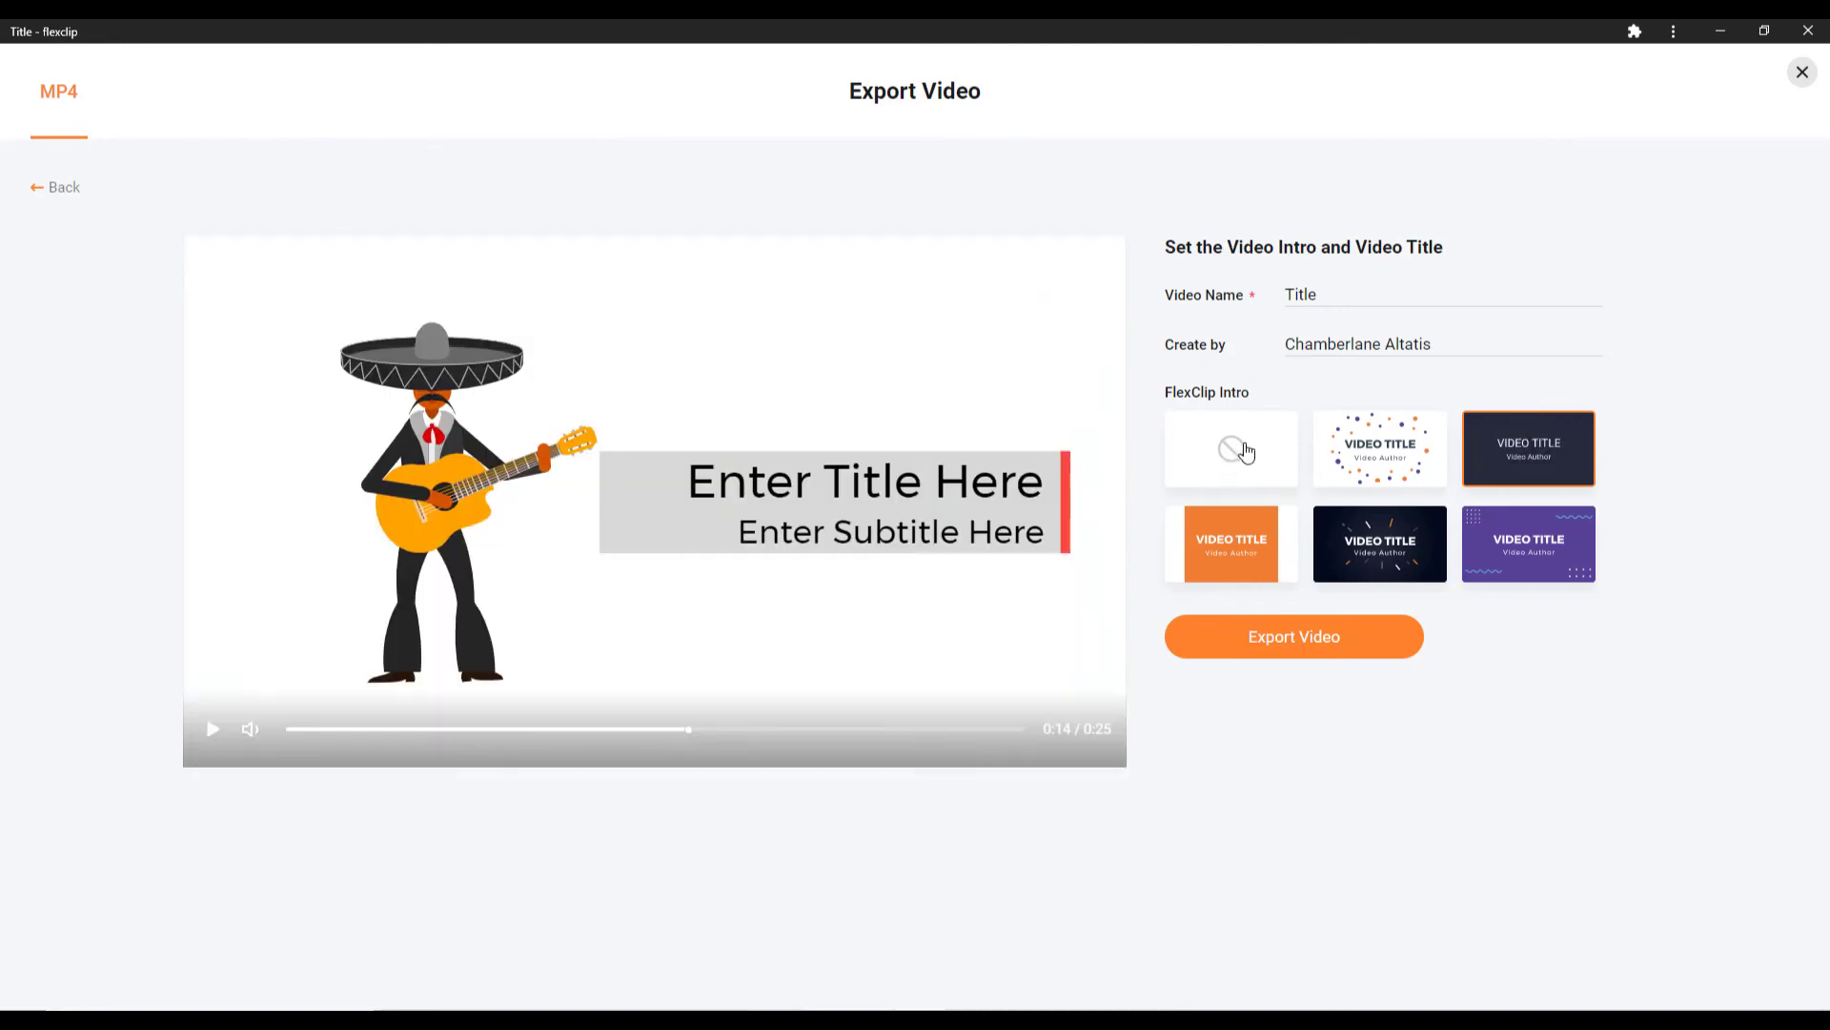
Step: Set the FlexClip intro to none and export the video
left_click(1238, 459)
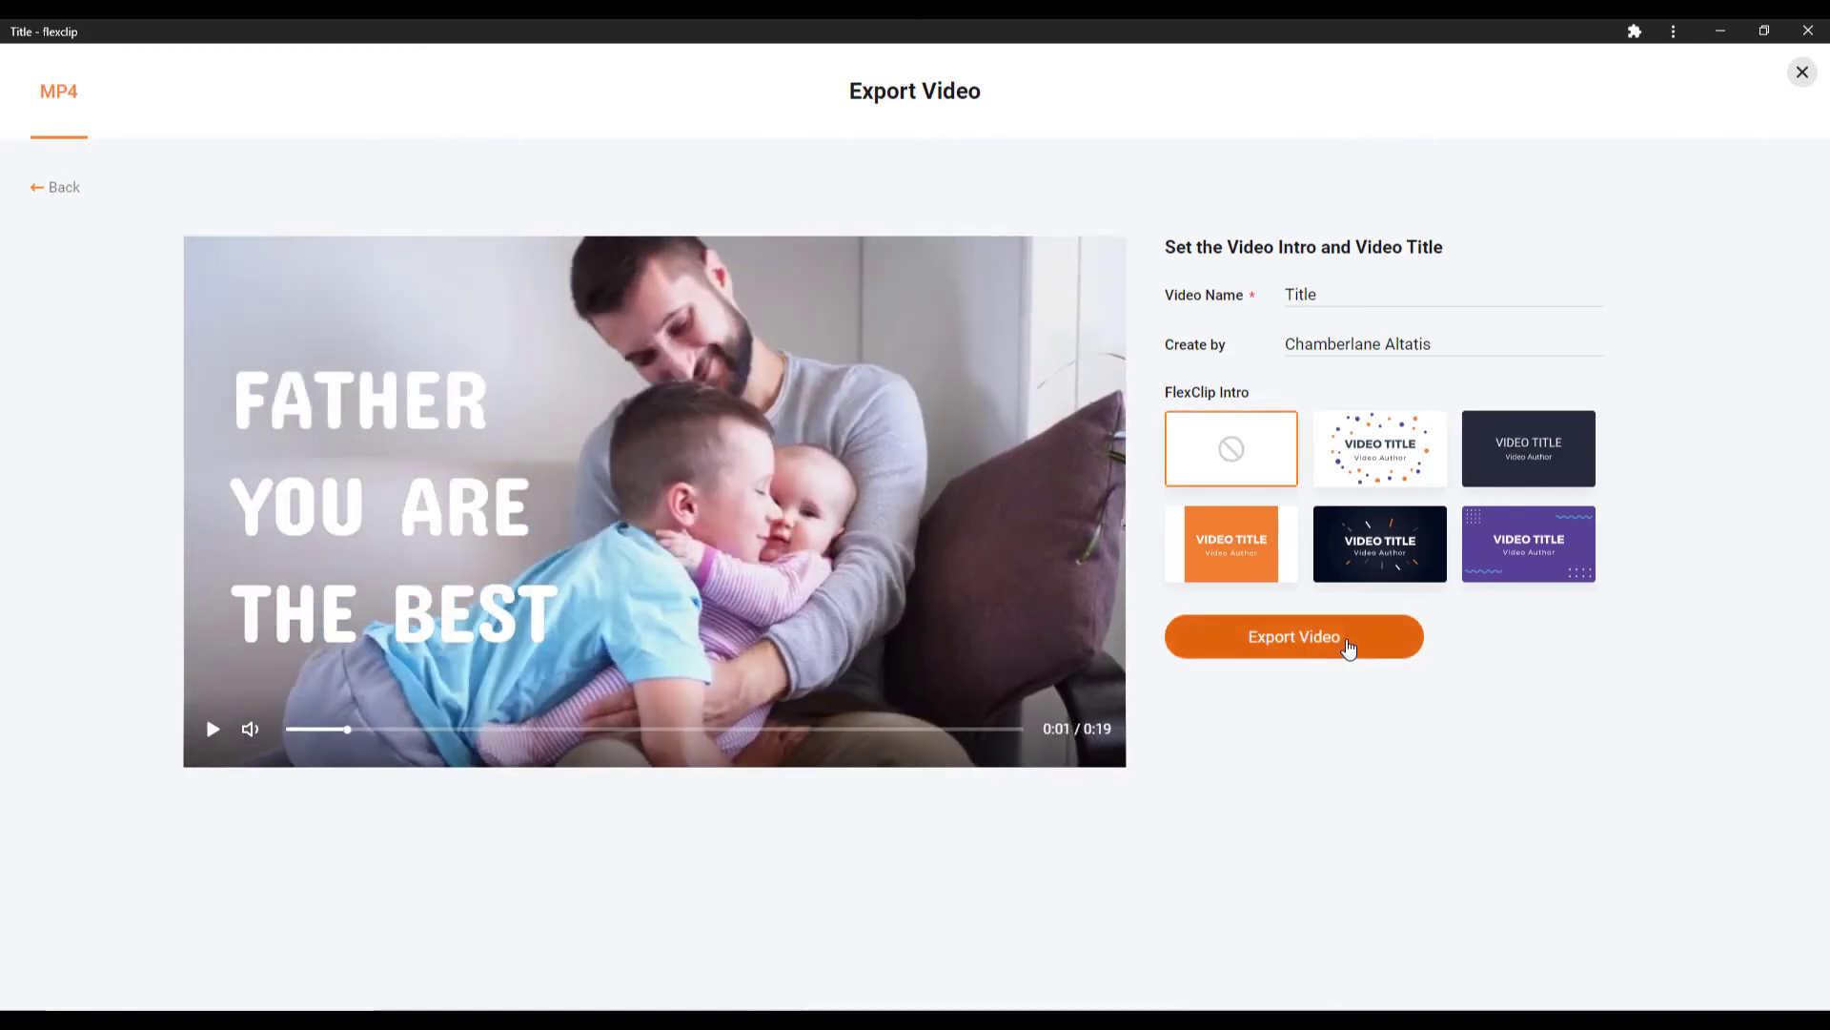
left_click(1349, 648)
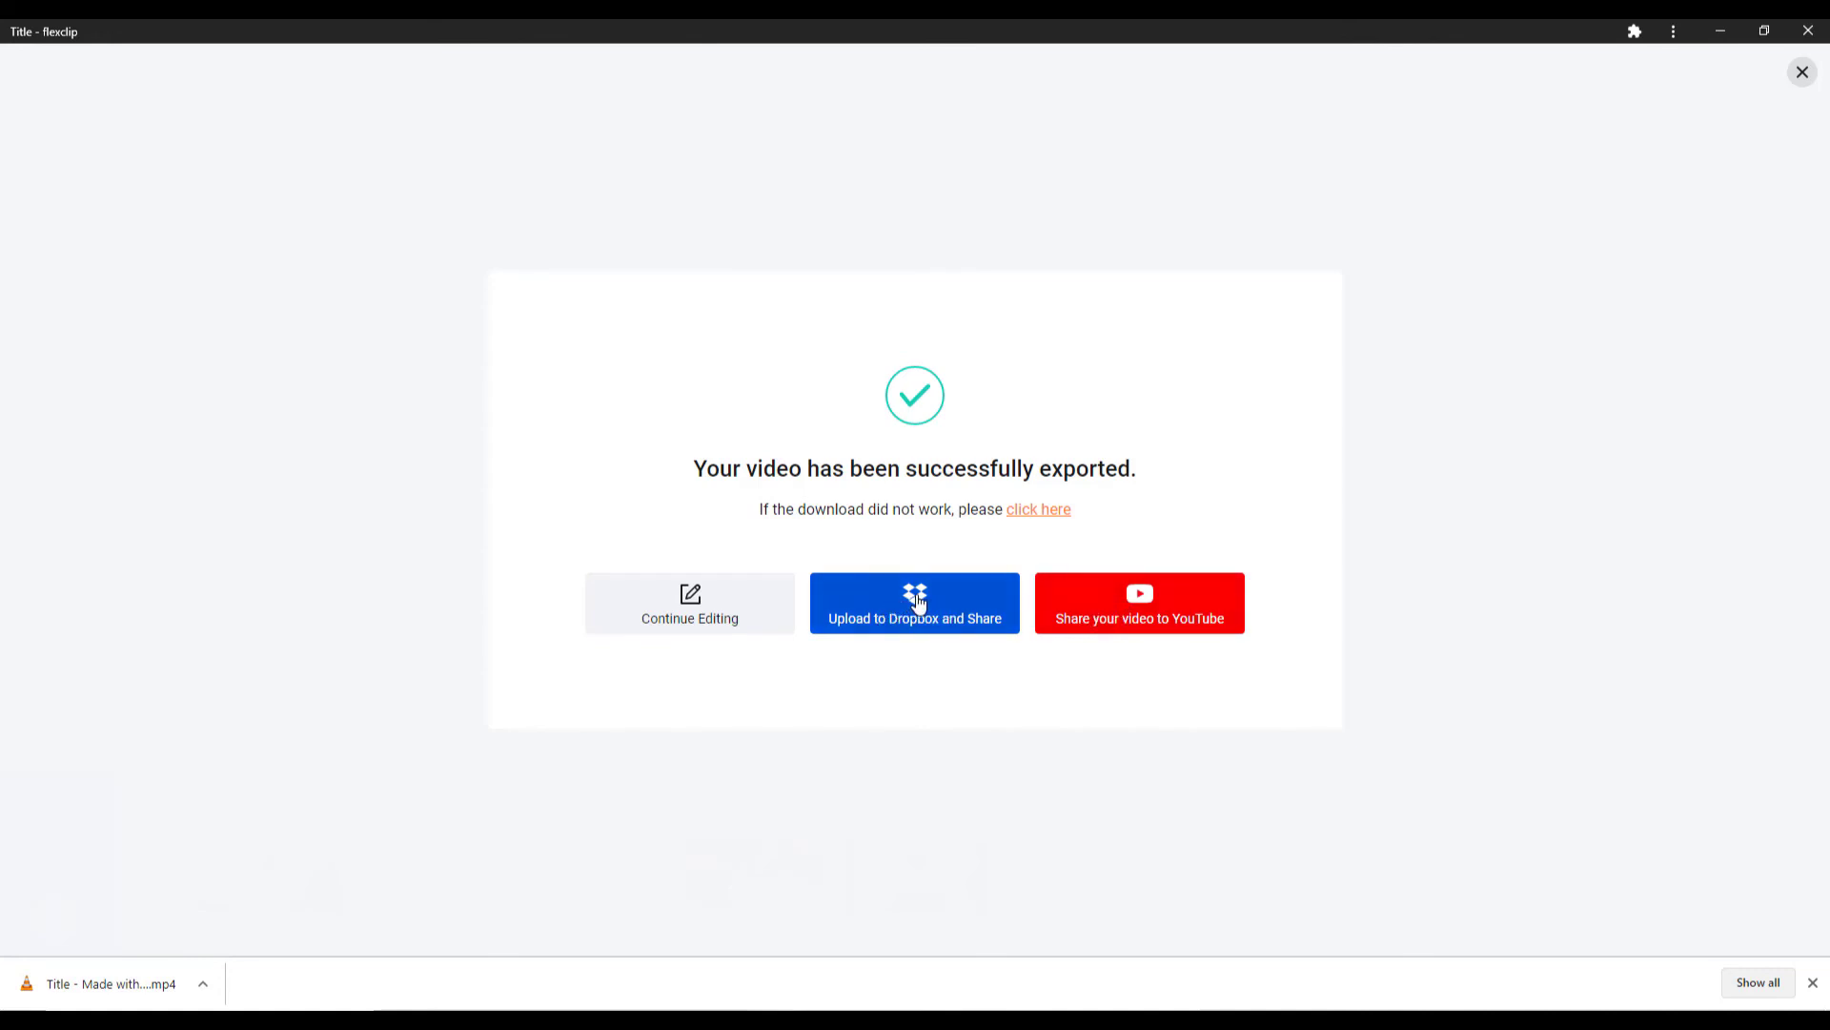
Step: Play the exported Title - Made with FlexClip video from the Downloads folder in VLC and return to the FlexClip editor
left_click(215, 983)
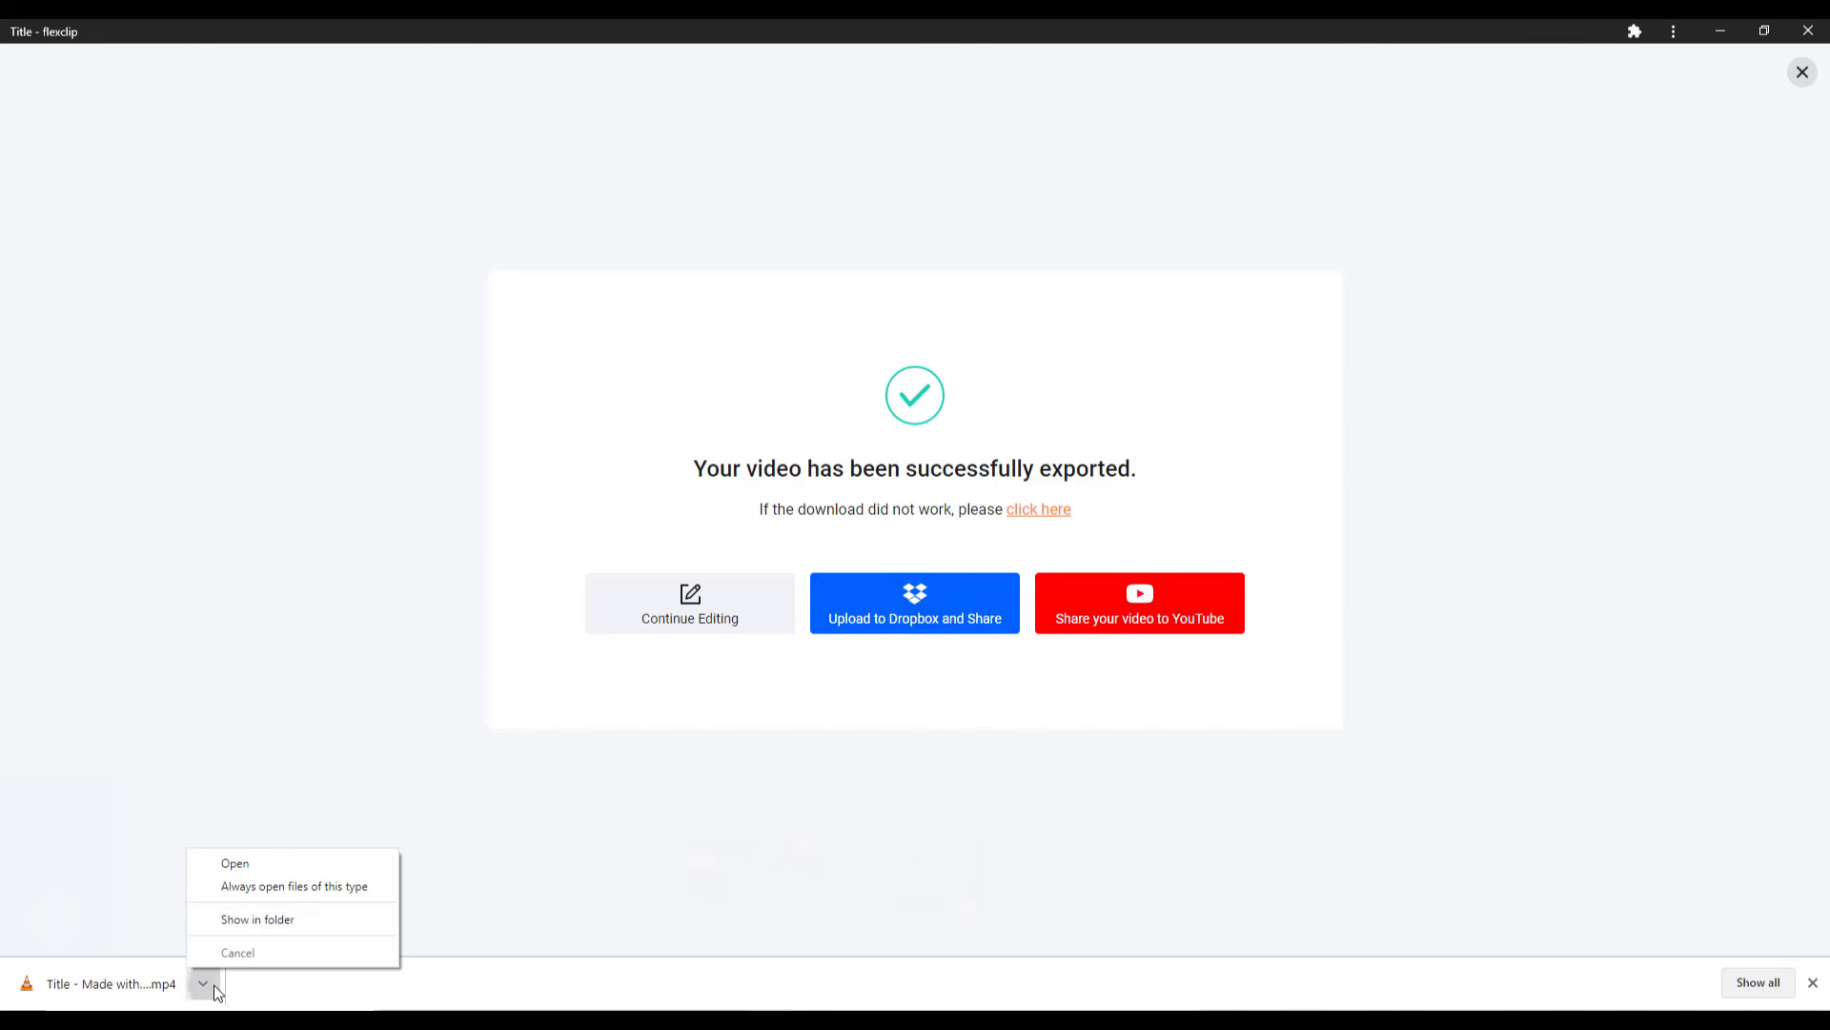
left_click(254, 919)
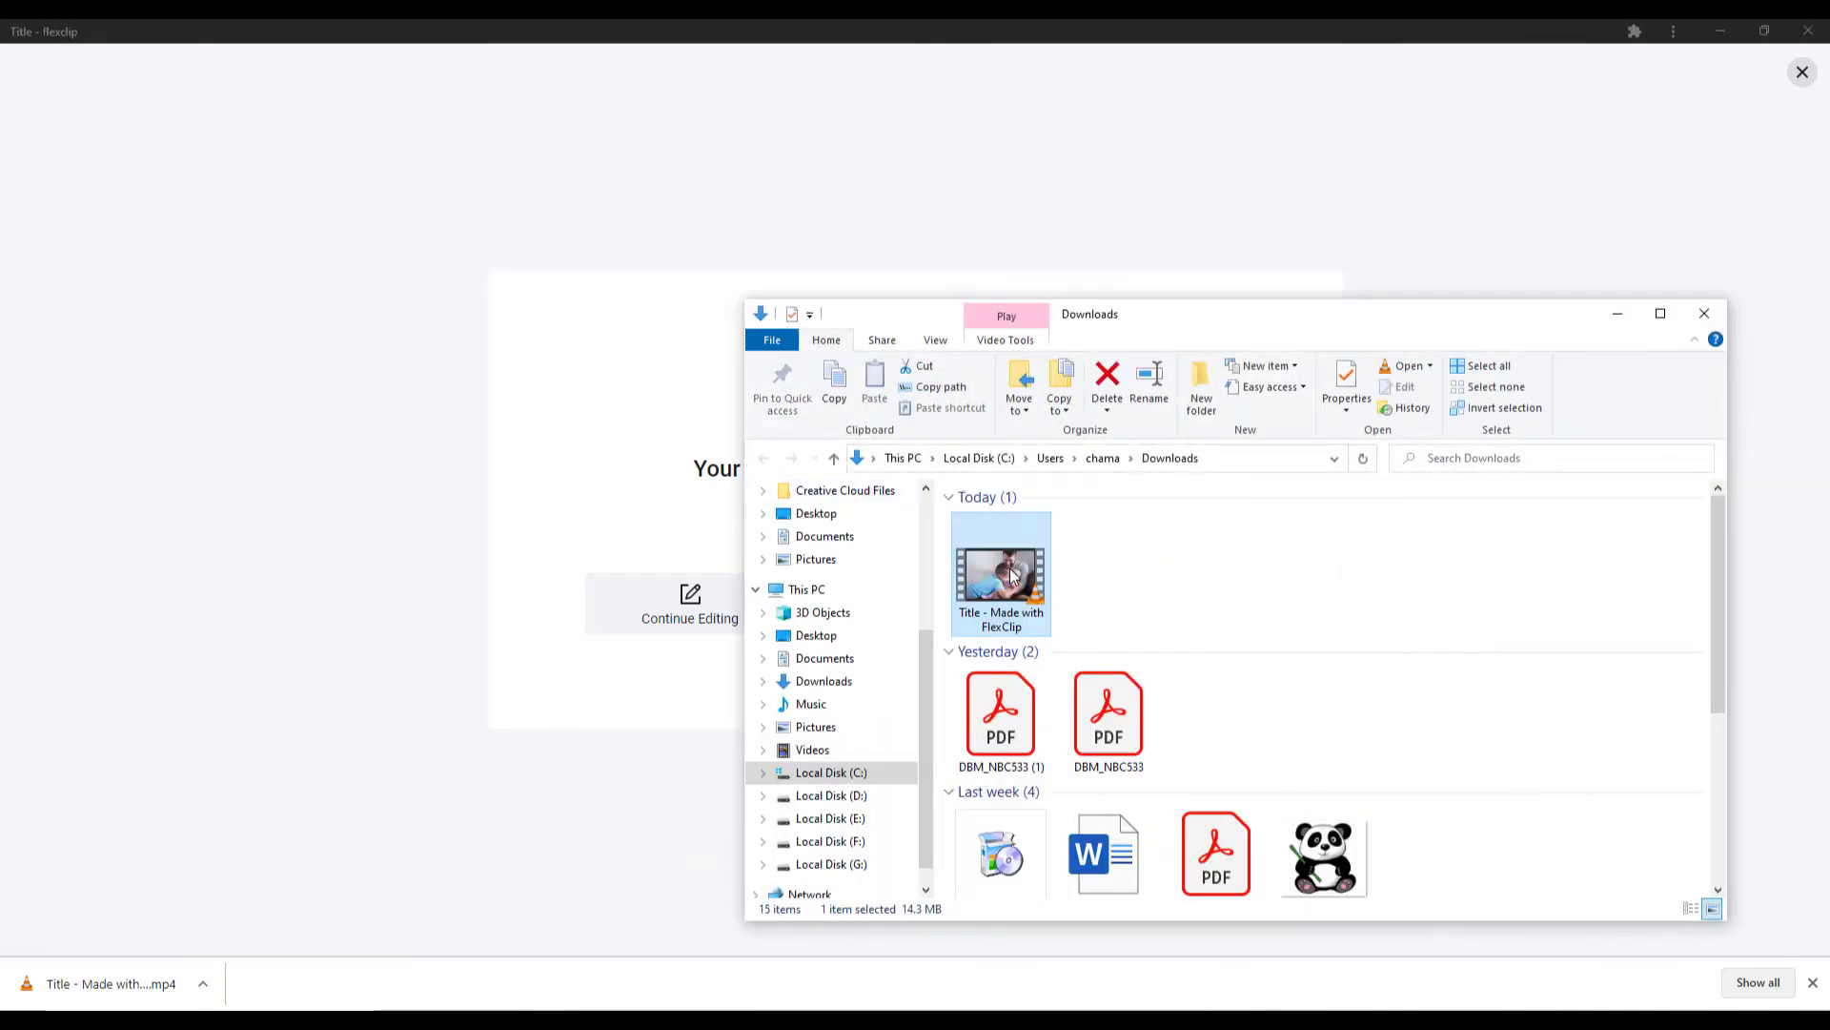
double_click(1049, 579)
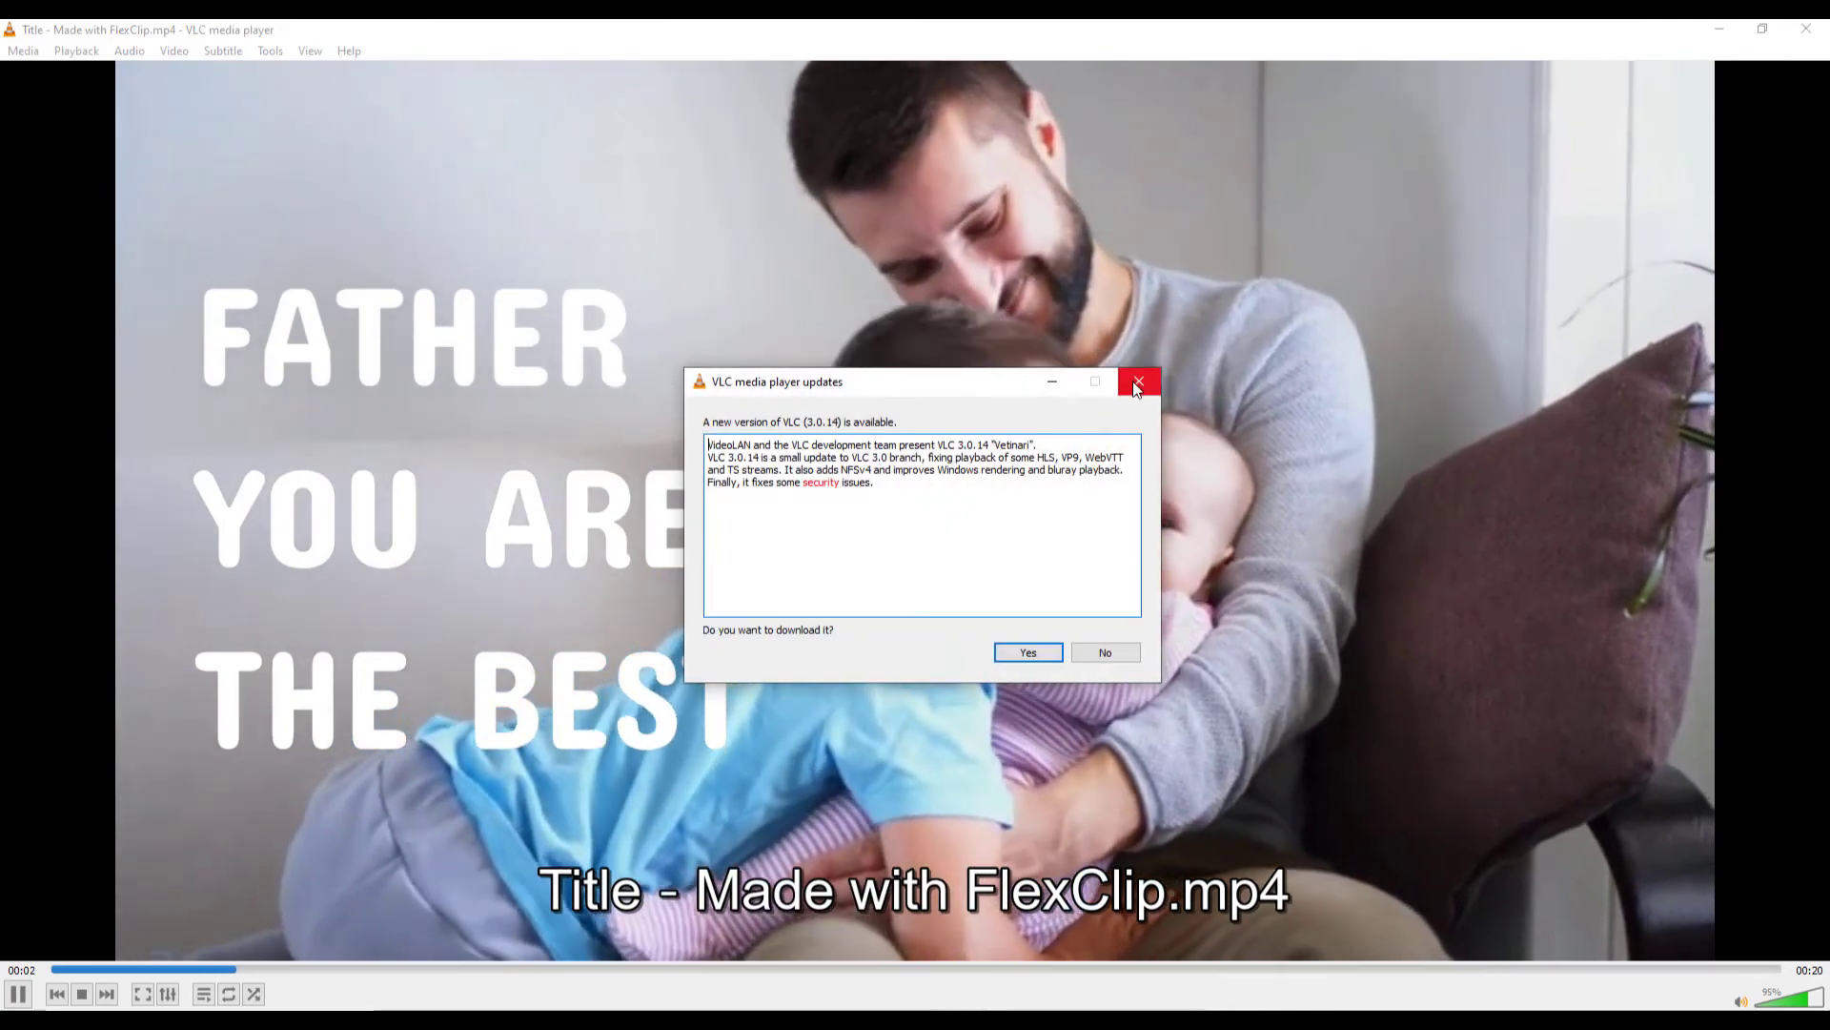
left_click(1134, 379)
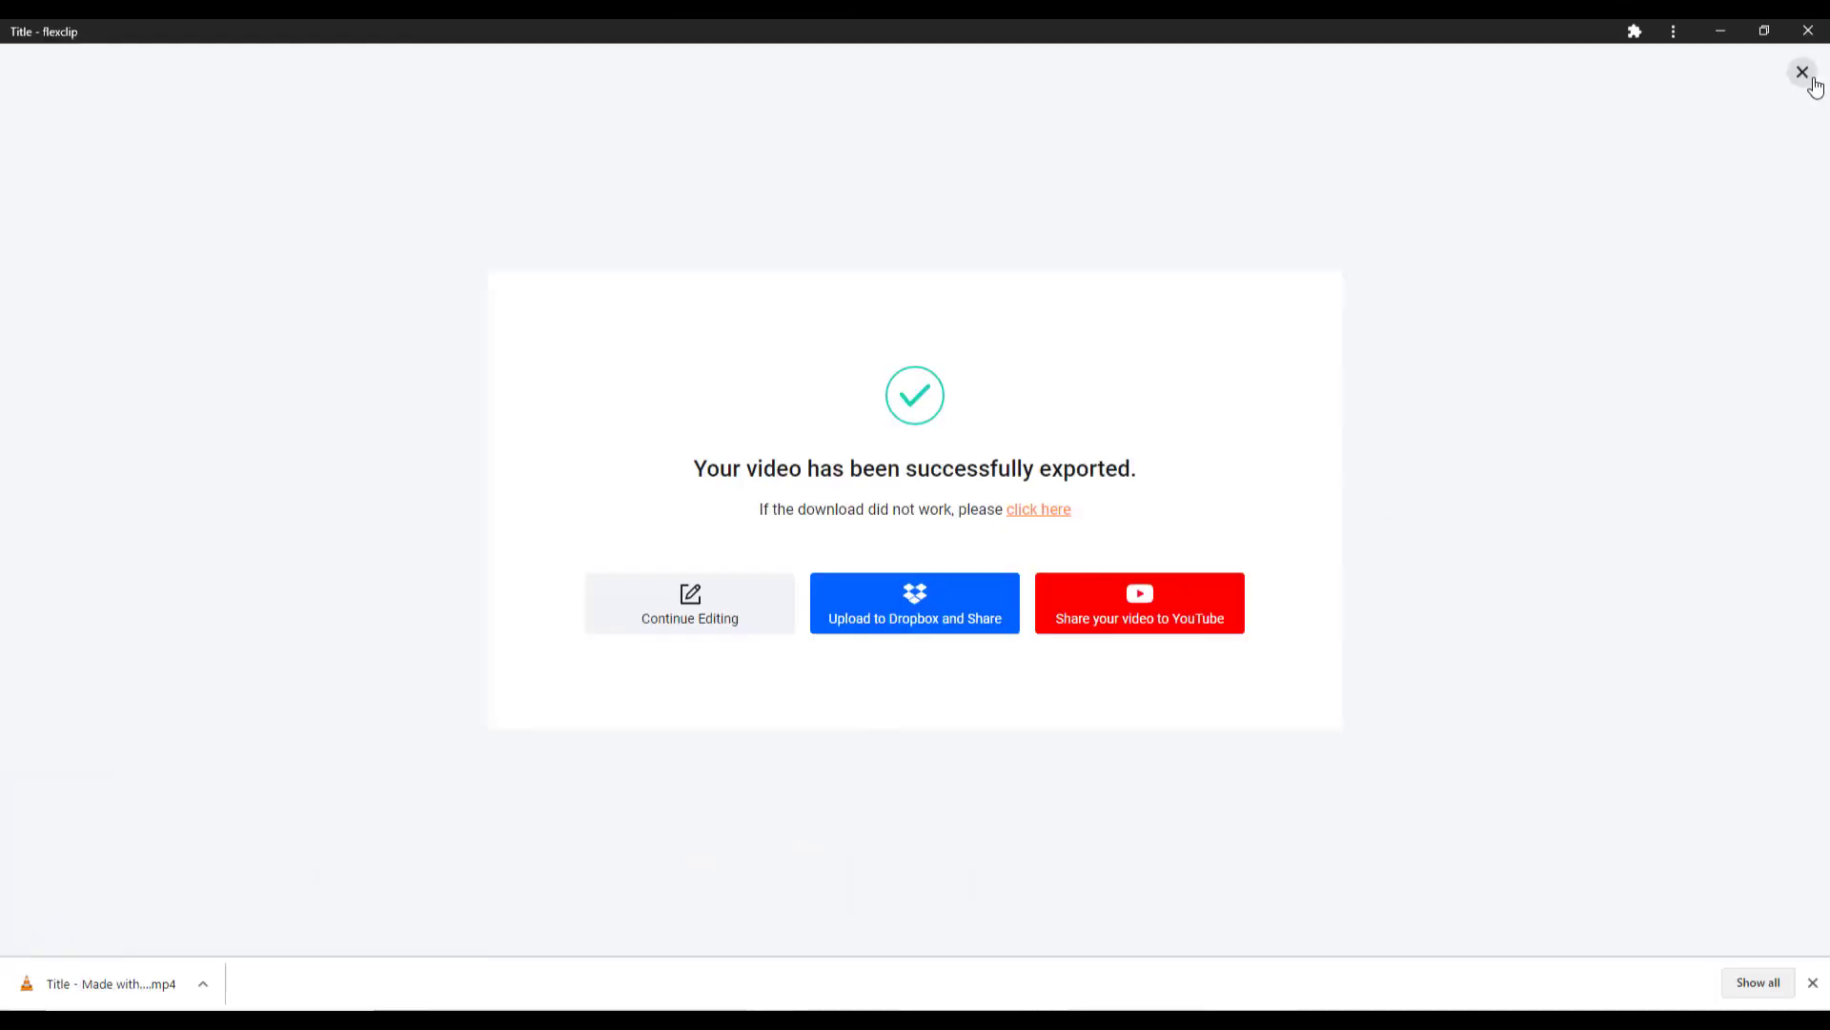
left_click(1803, 73)
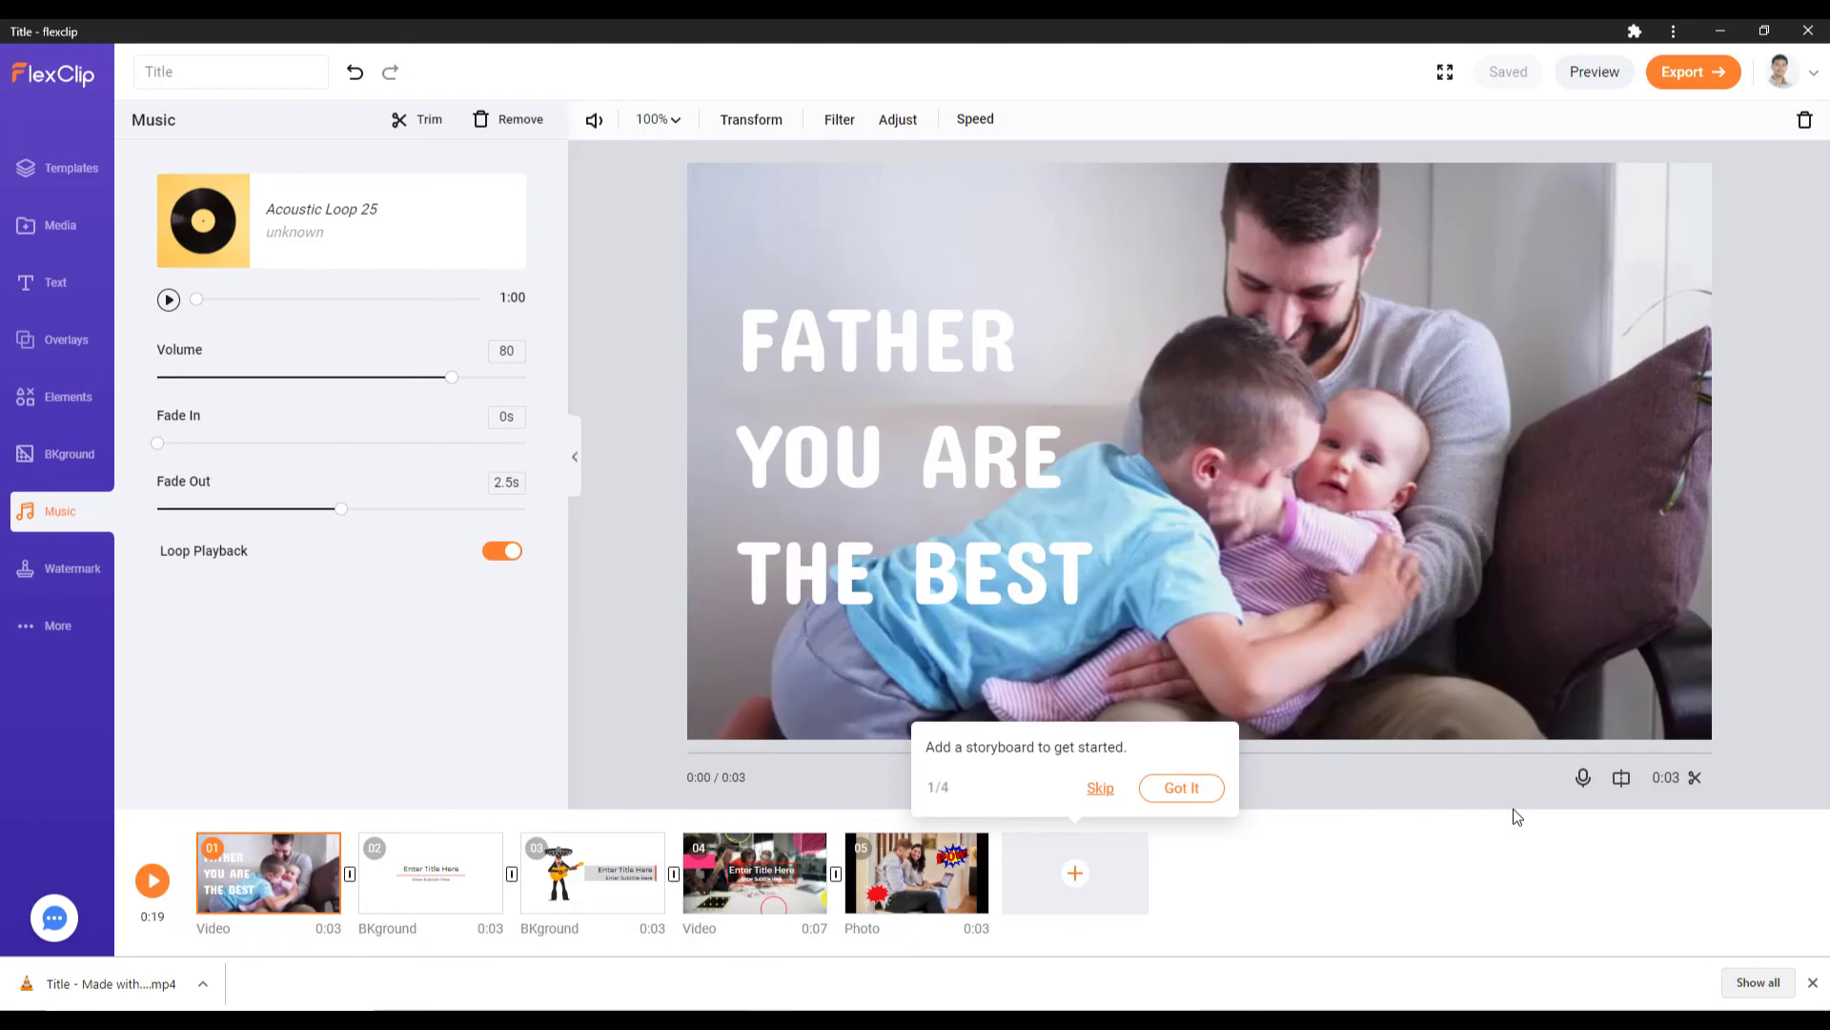
left_click(1812, 982)
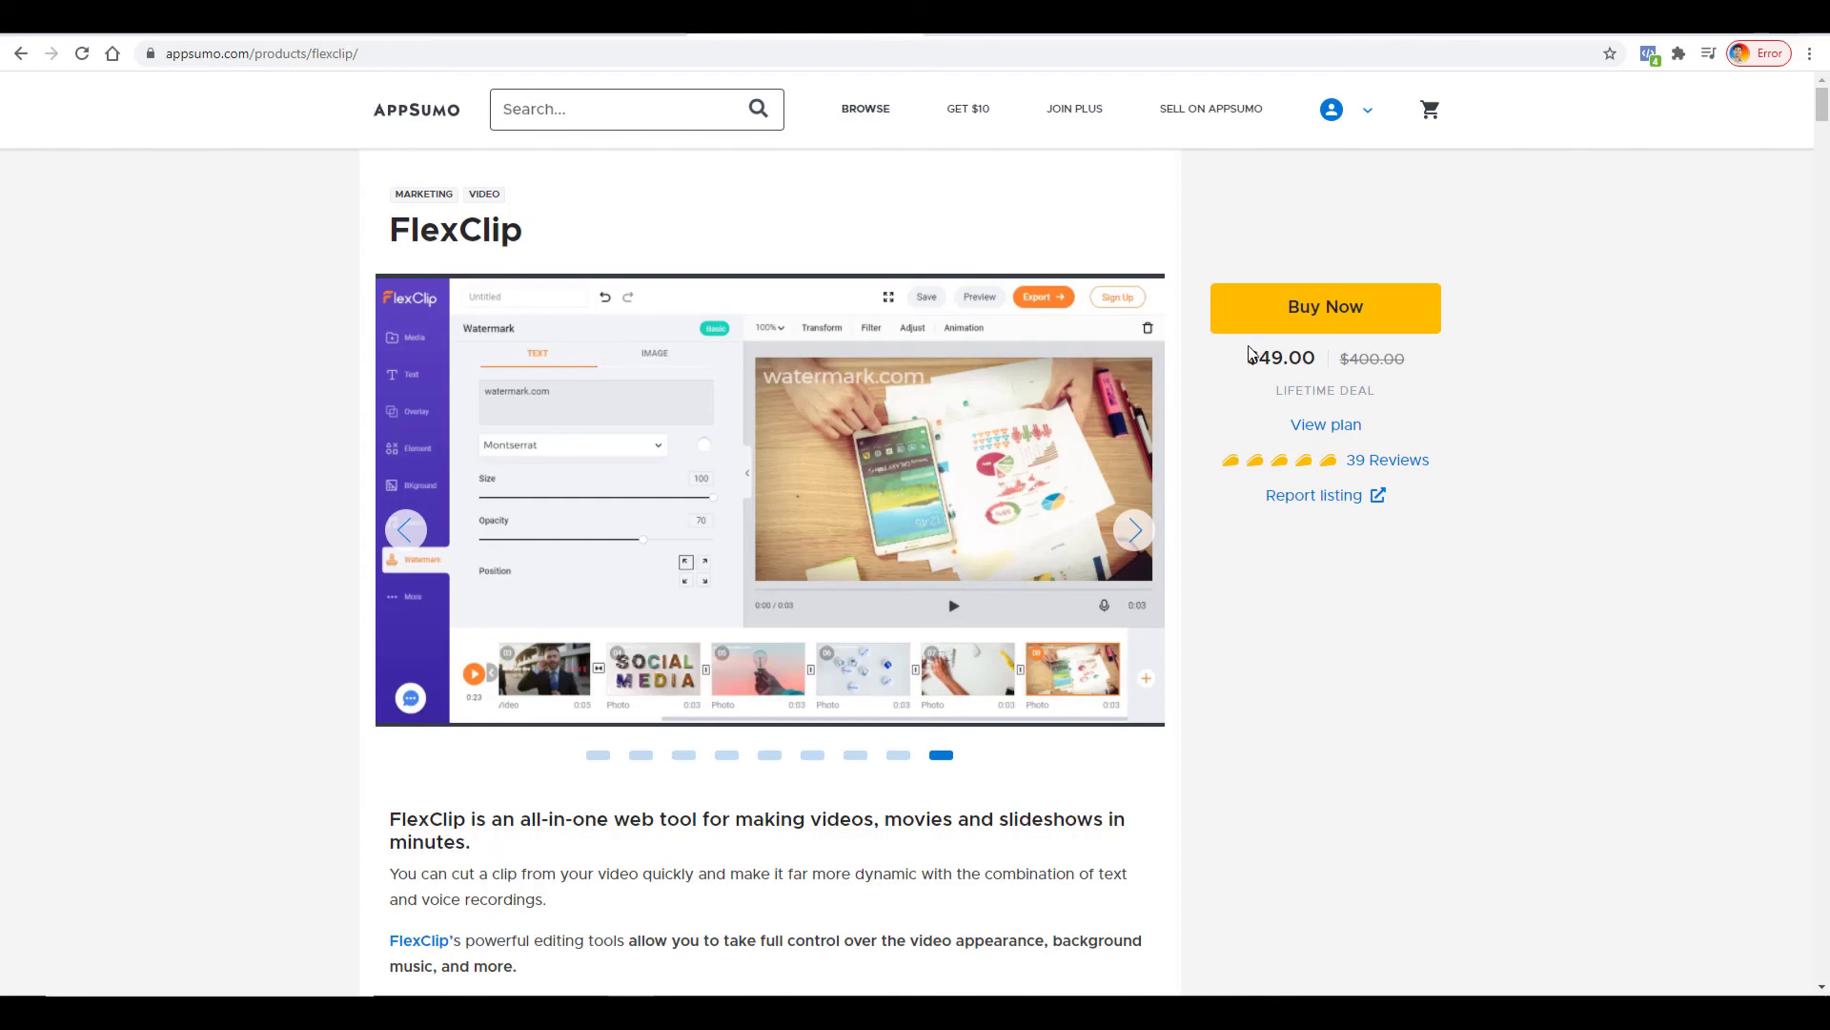
Step: Examine the deal terms, Basic Plan features and code stacking options on the AppSumo FlexClip page
scroll(1287, 386, "down", 9)
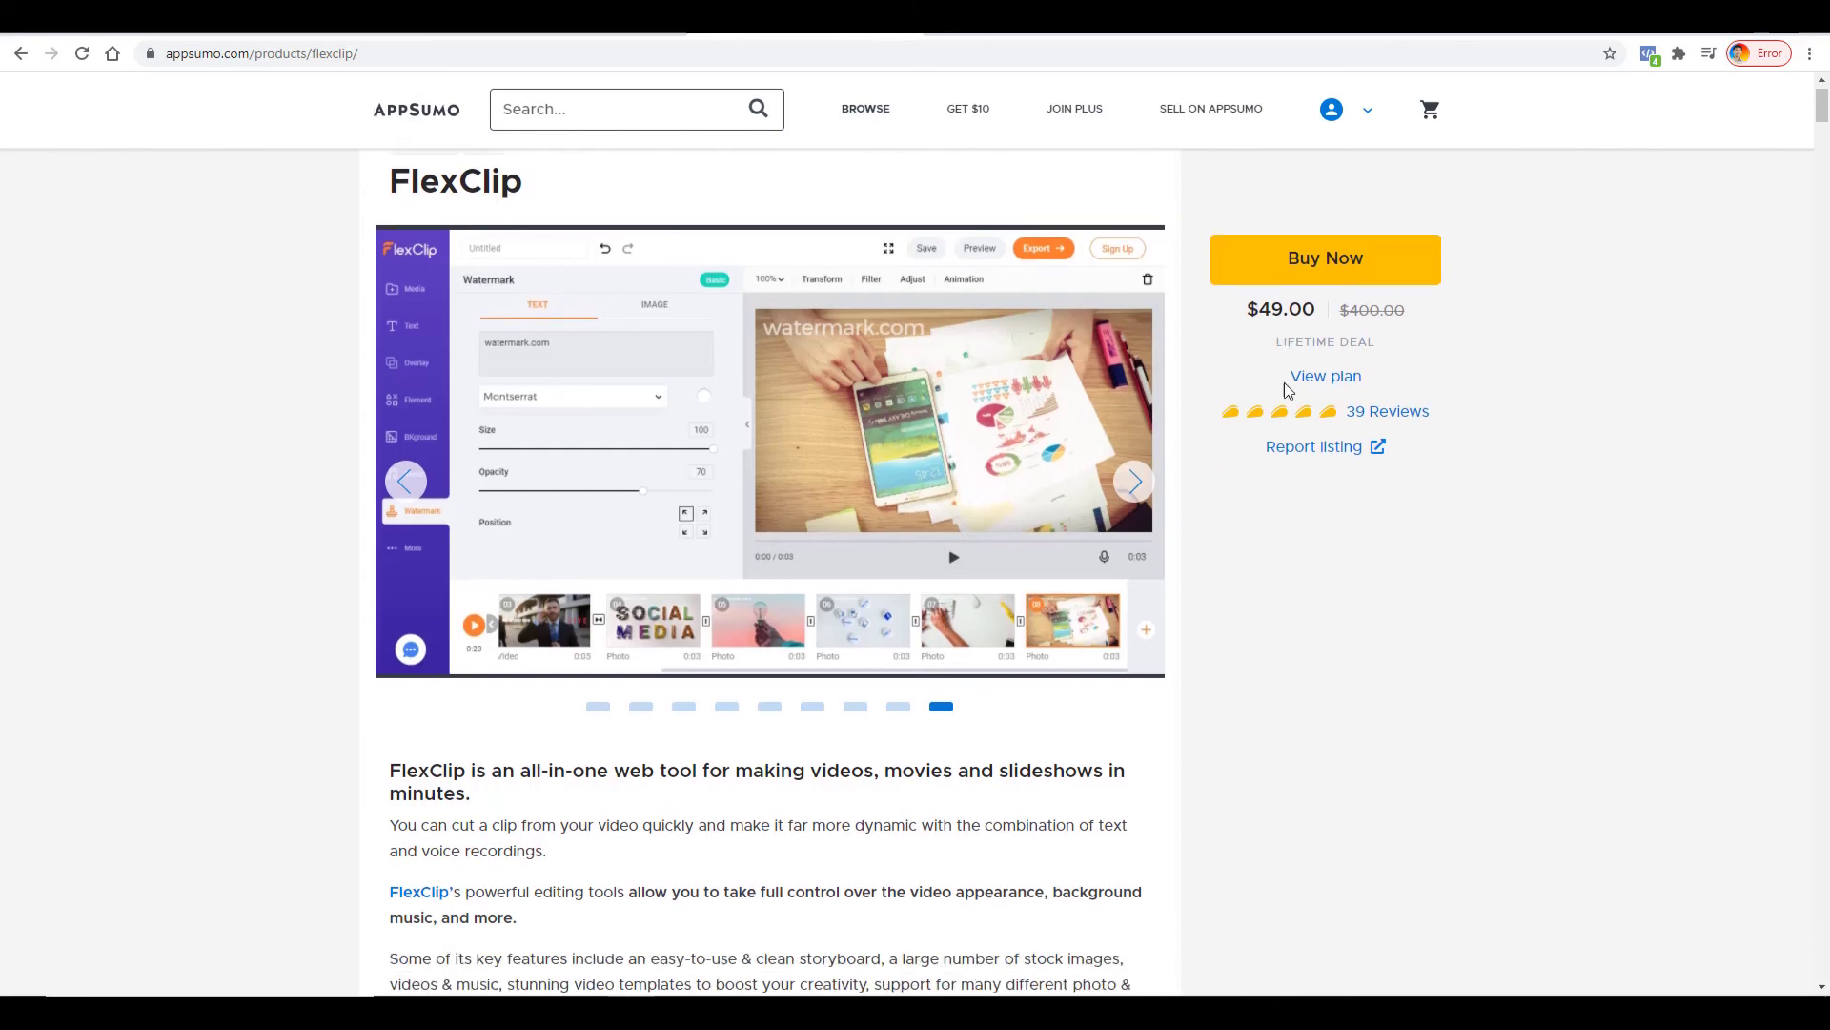
scroll(1288, 384, "down", 6)
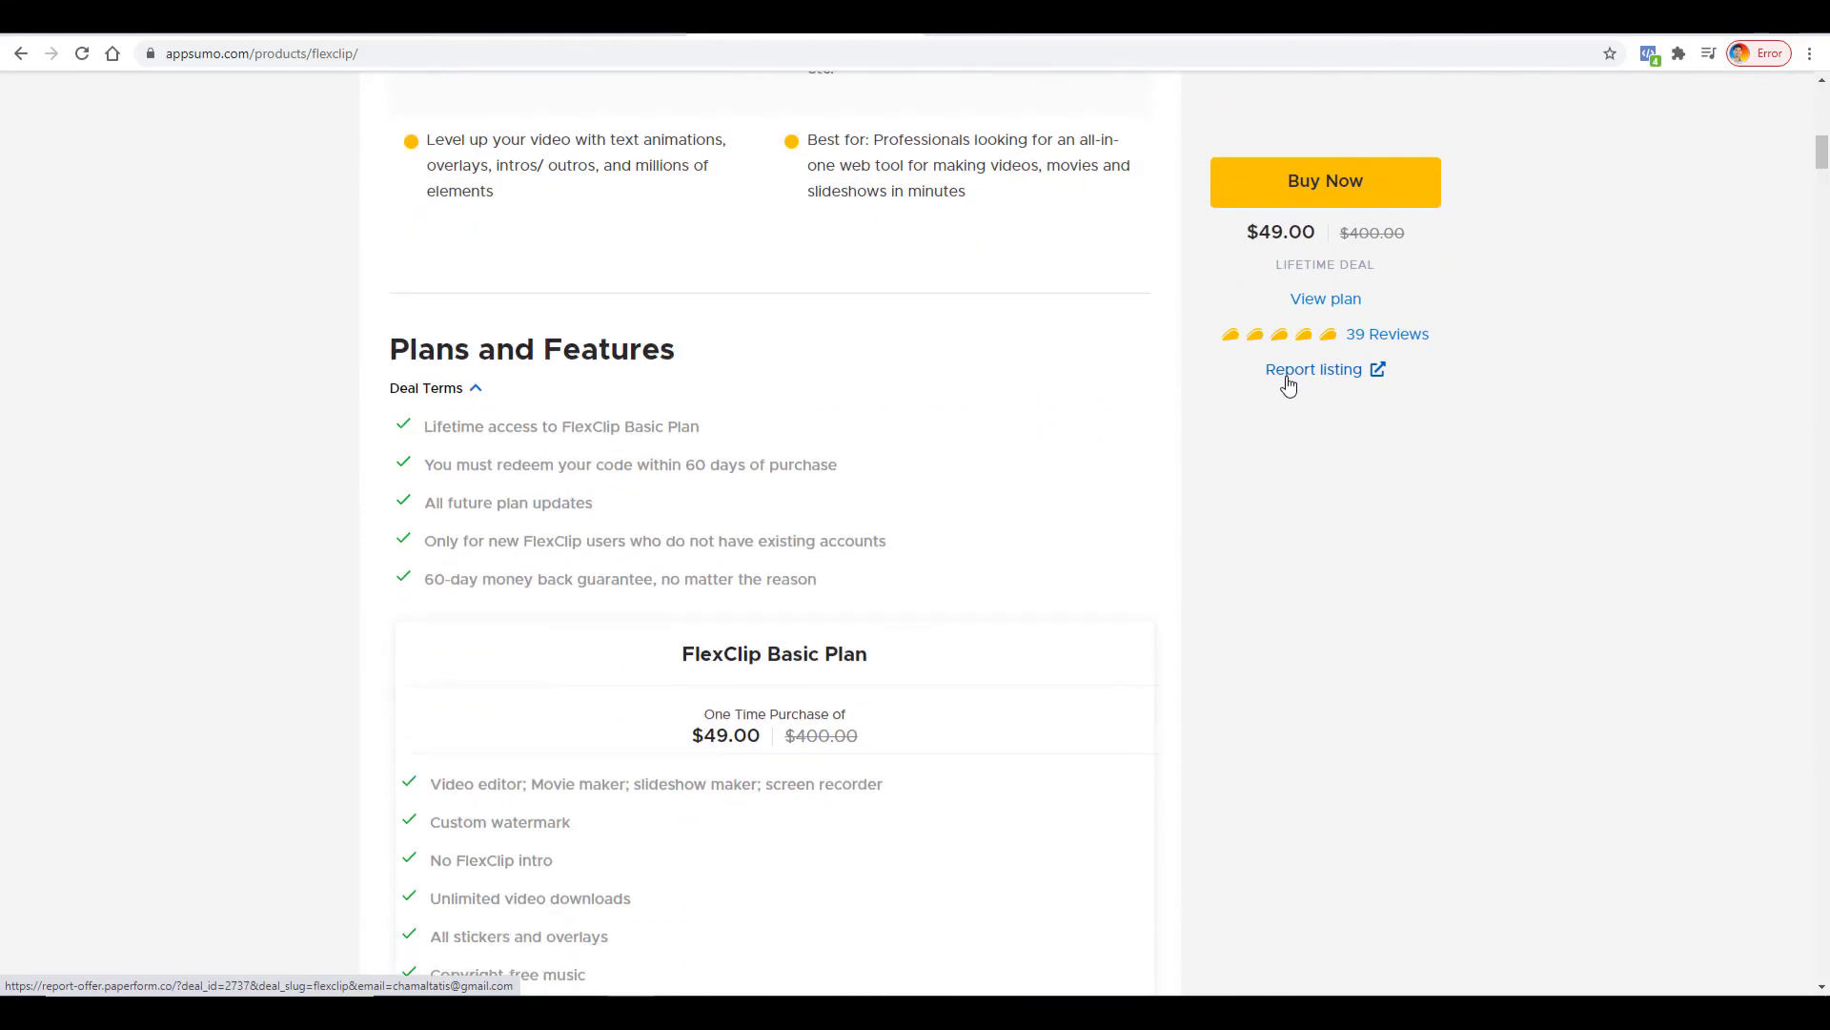
scroll(1288, 384, "up", 1)
scroll(652, 413, "down", 4)
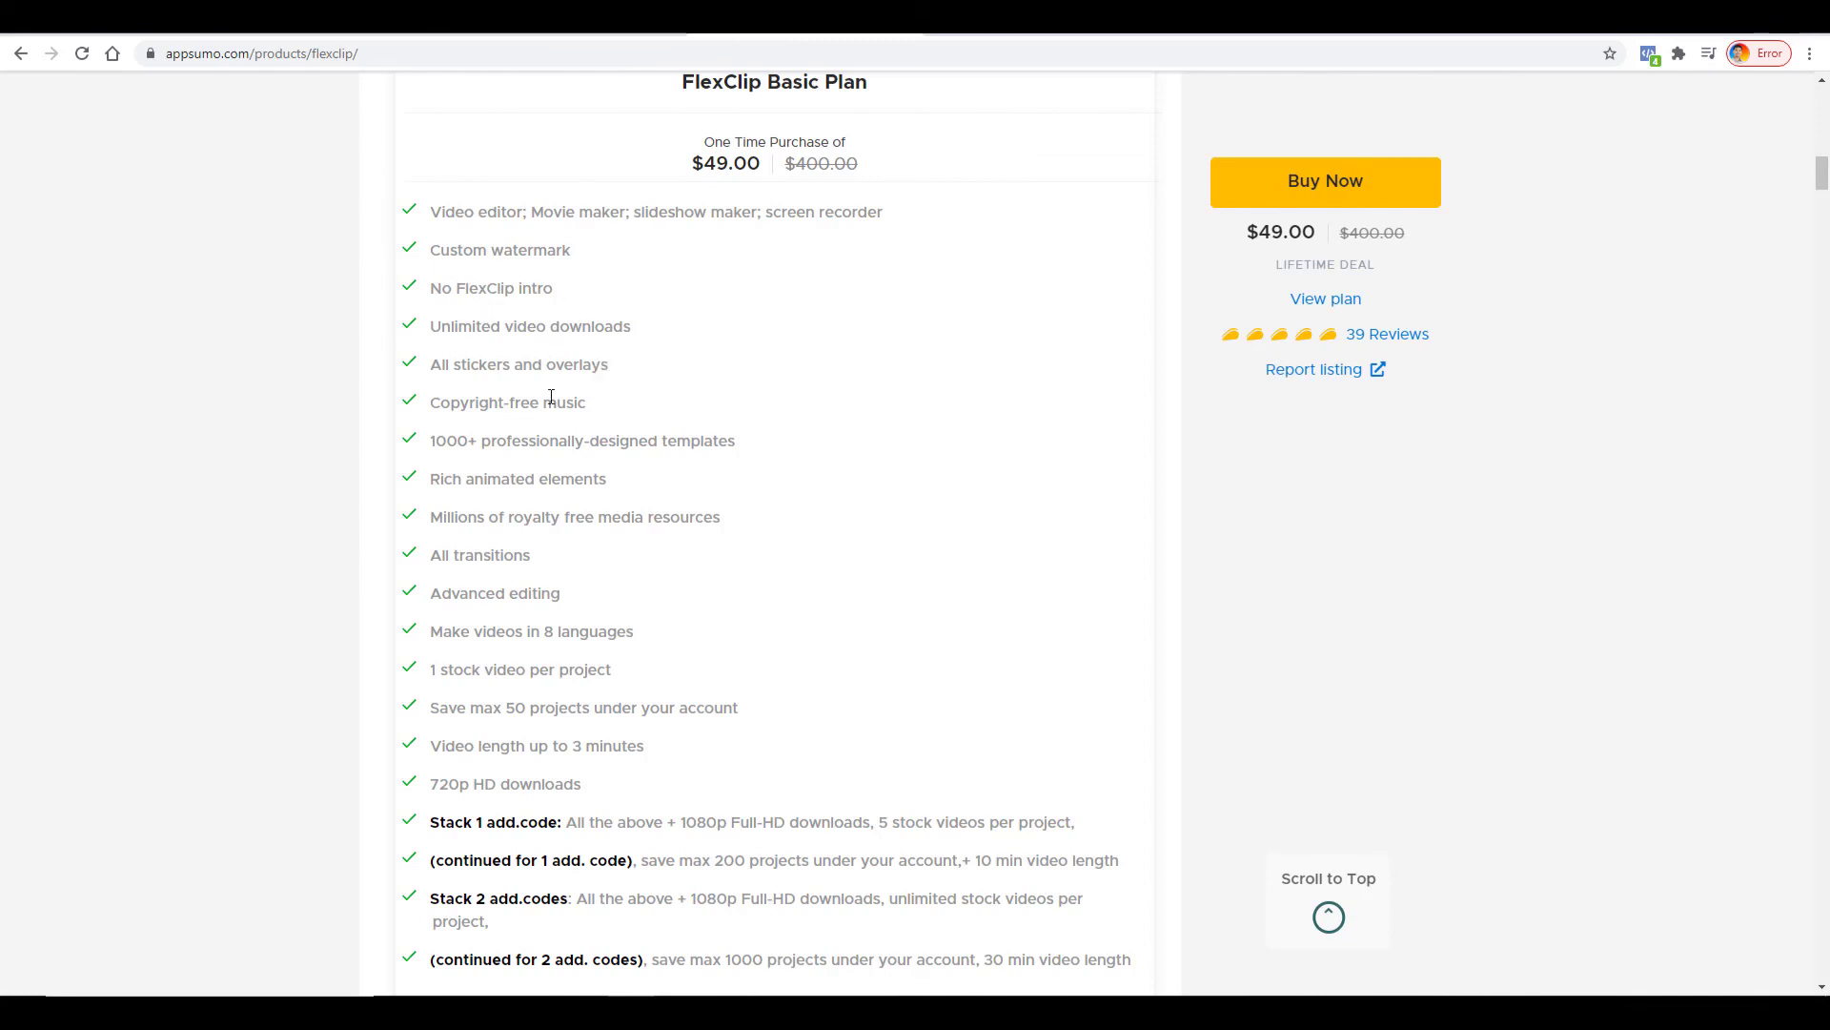
scroll(710, 498, "down", 2)
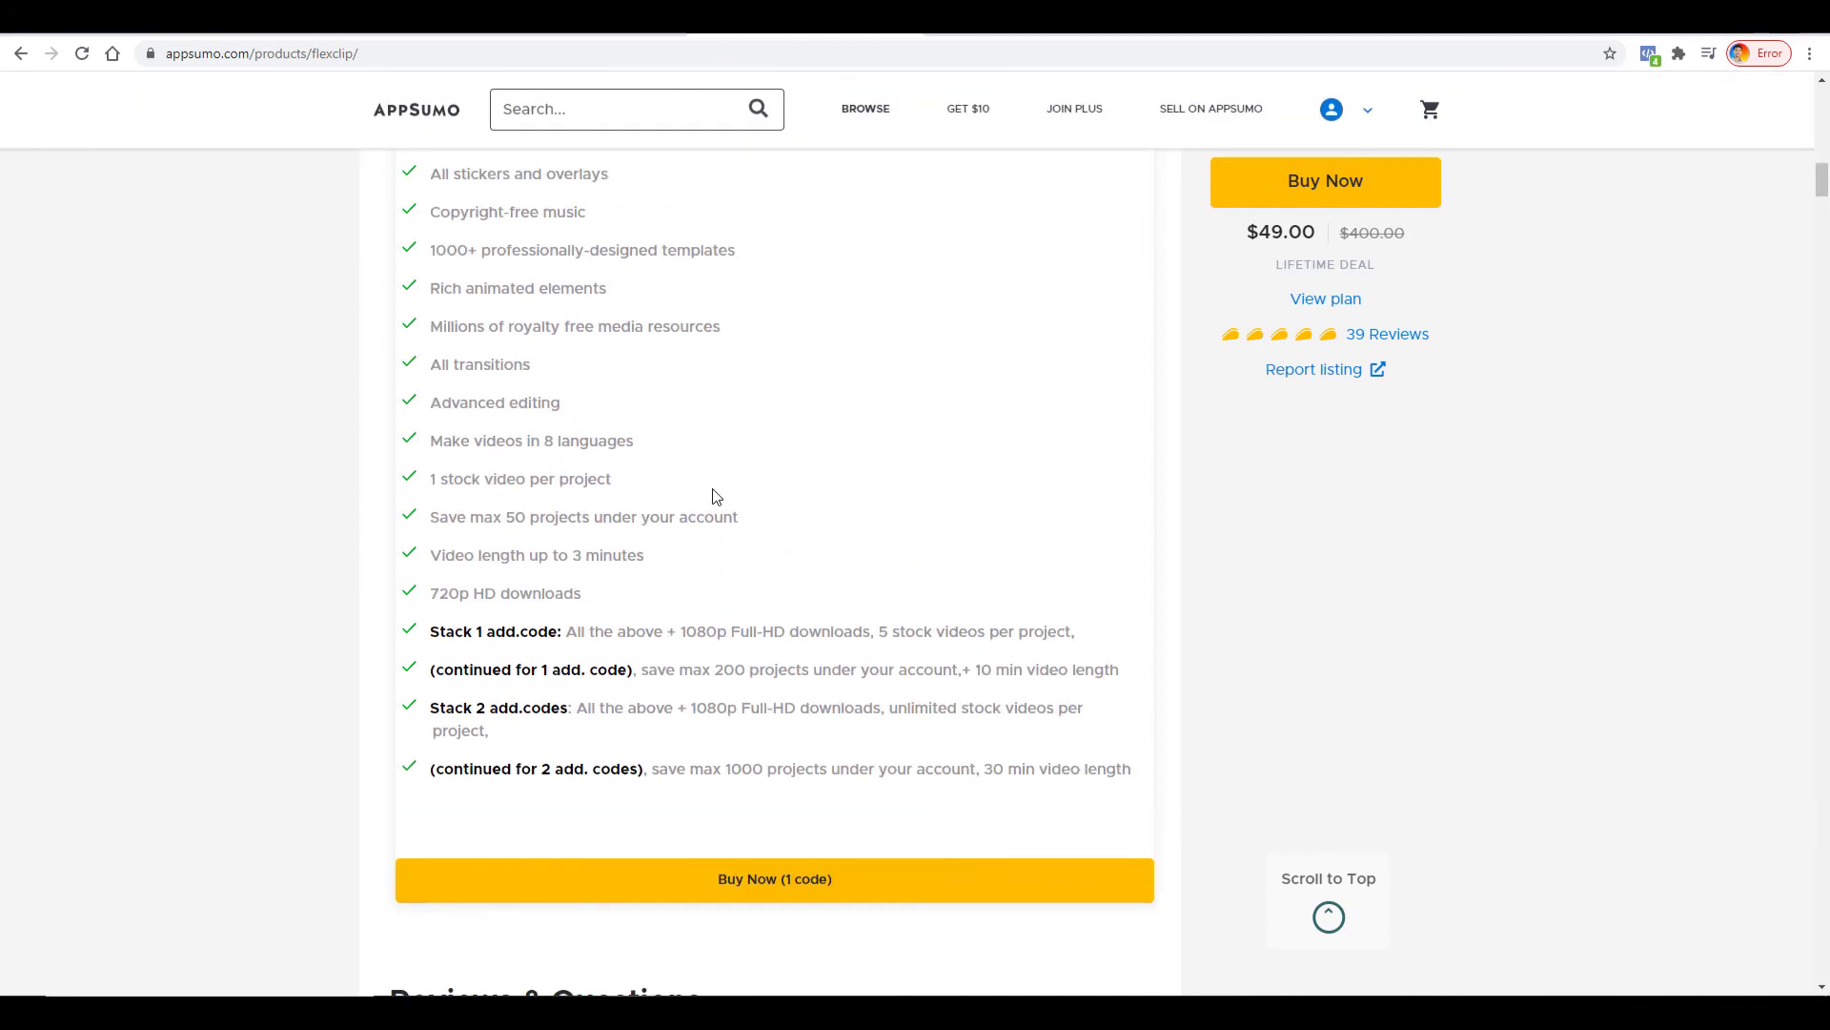
scroll(716, 496, "up", 1)
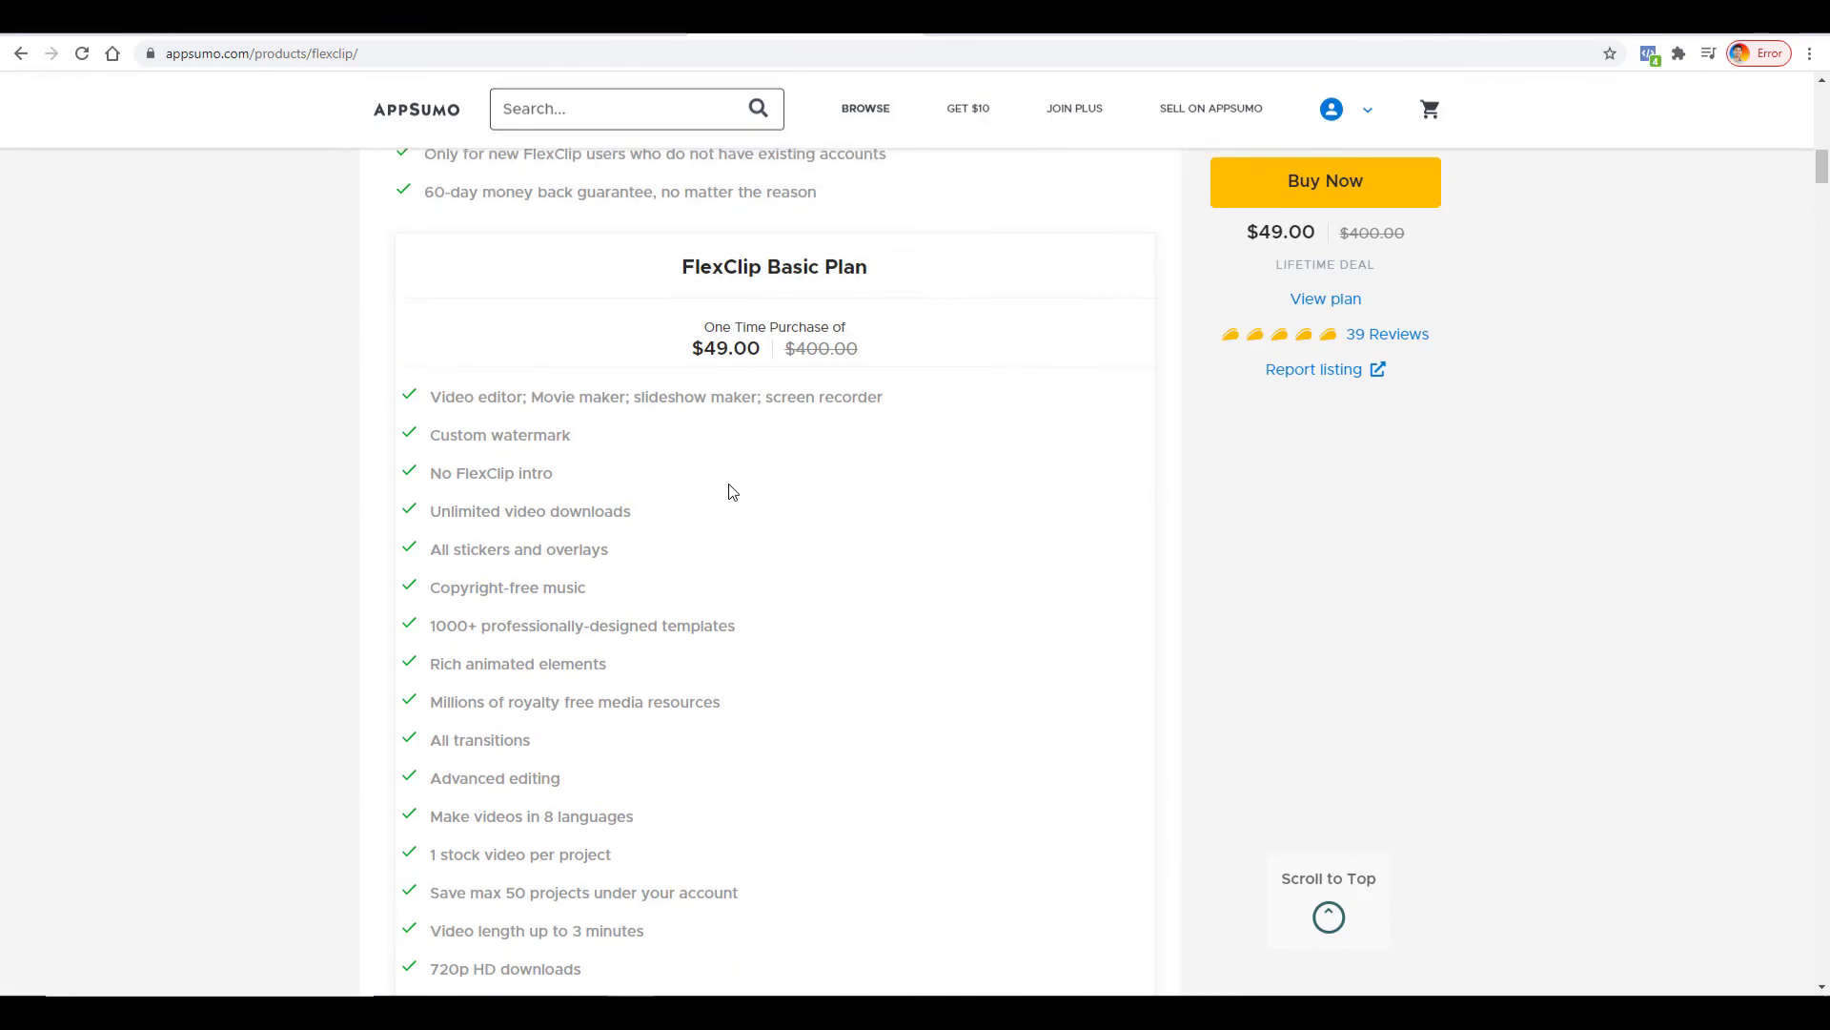
scroll(733, 492, "down", 3)
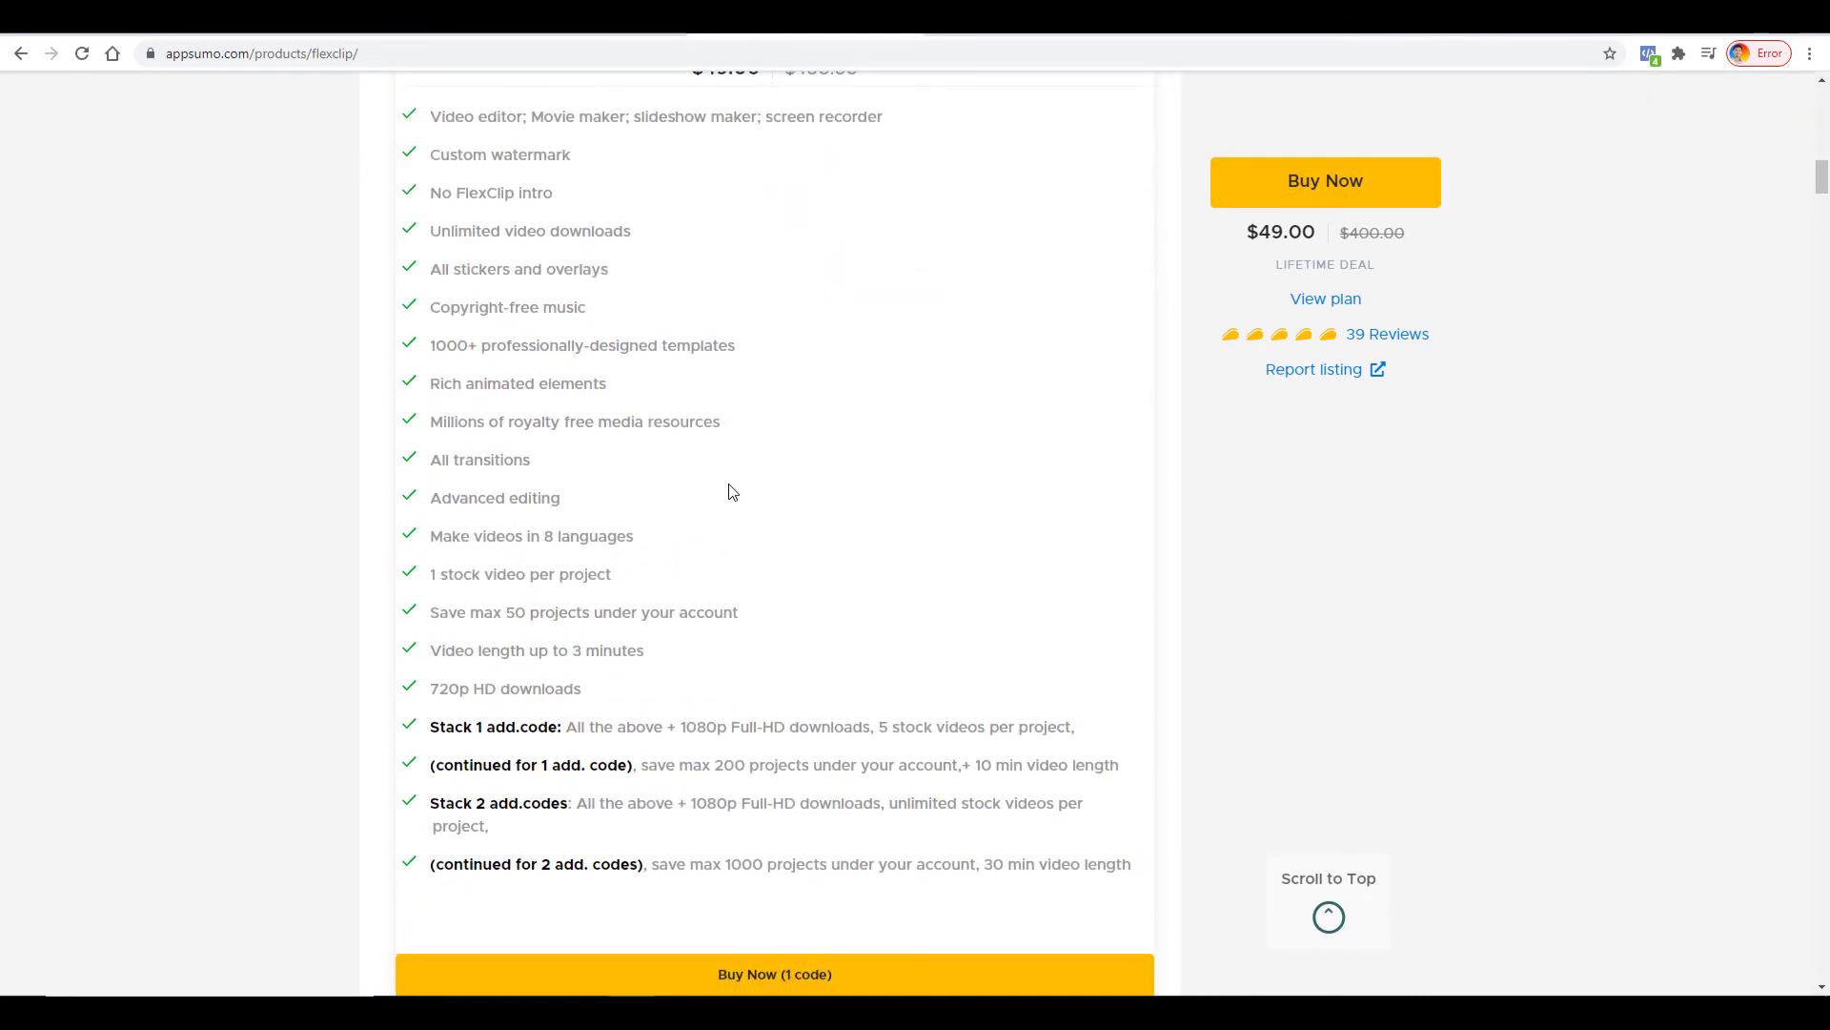
scroll(732, 492, "down", 3)
scroll(727, 482, "up", 9)
scroll(728, 479, "down", 1)
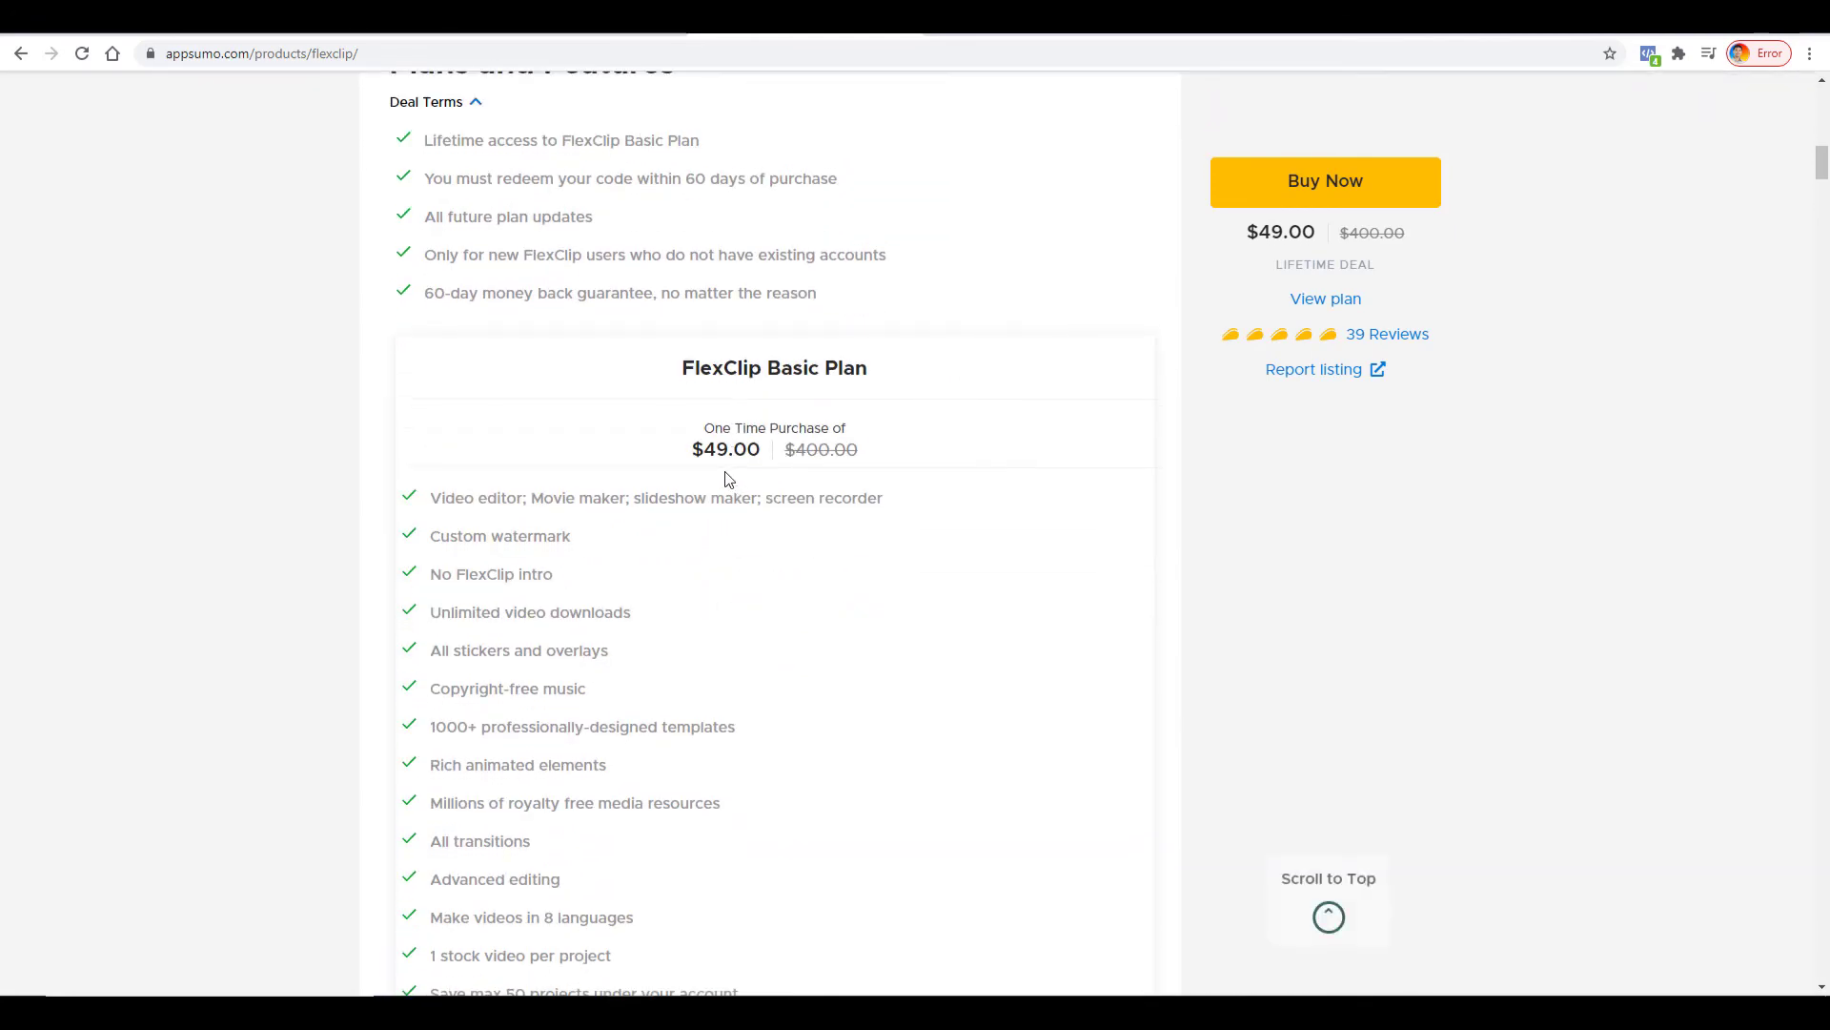
scroll(728, 479, "down", 7)
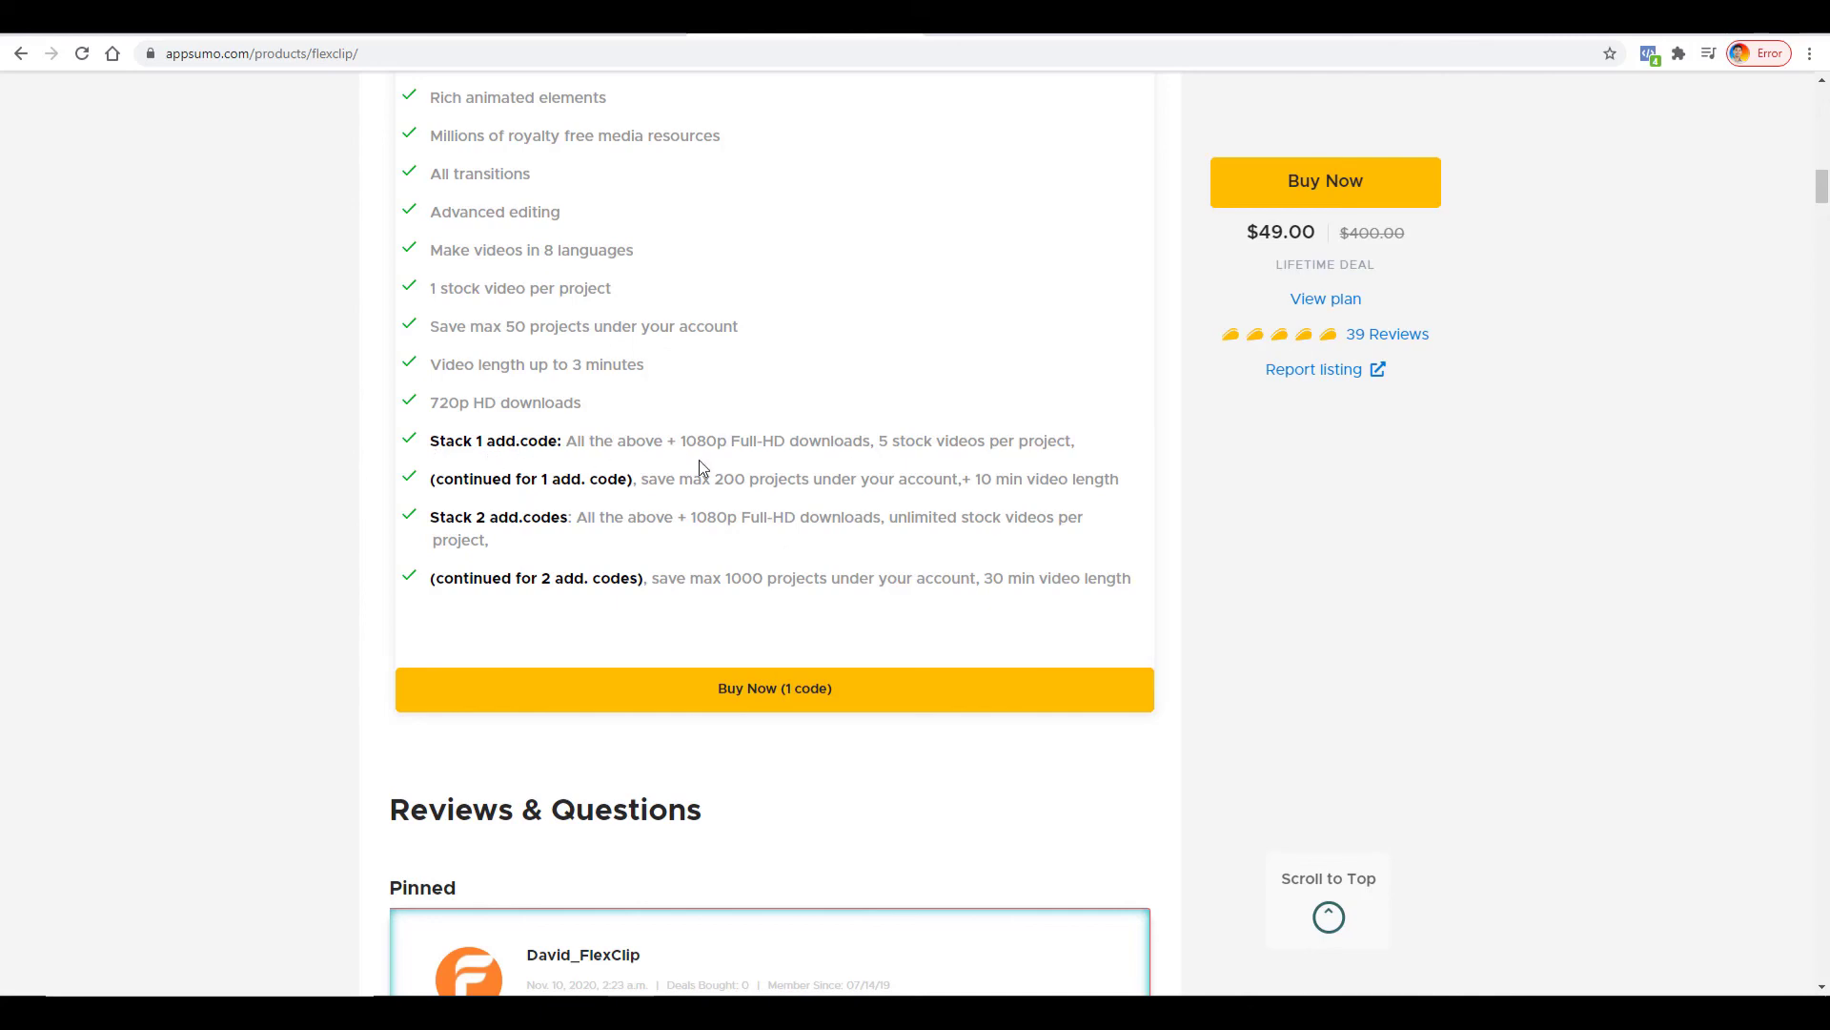
scroll(1292, 619, "up", 15)
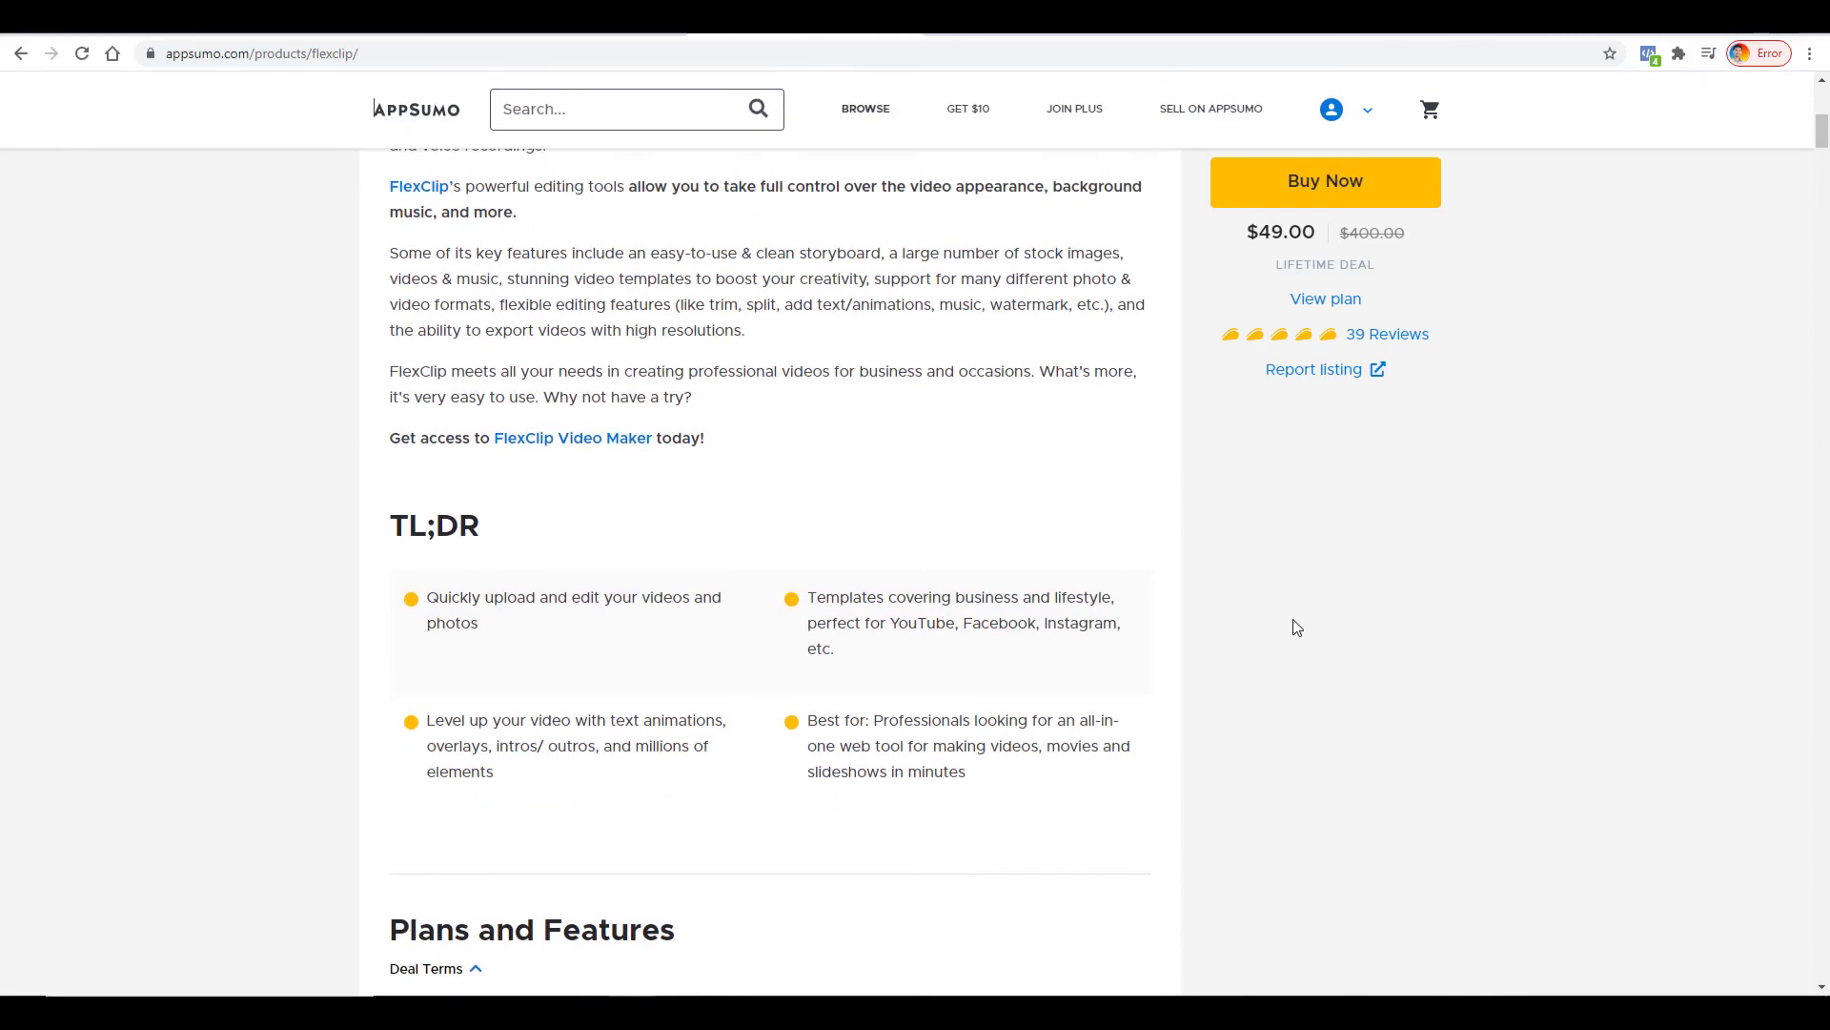
scroll(1292, 619, "up", 1)
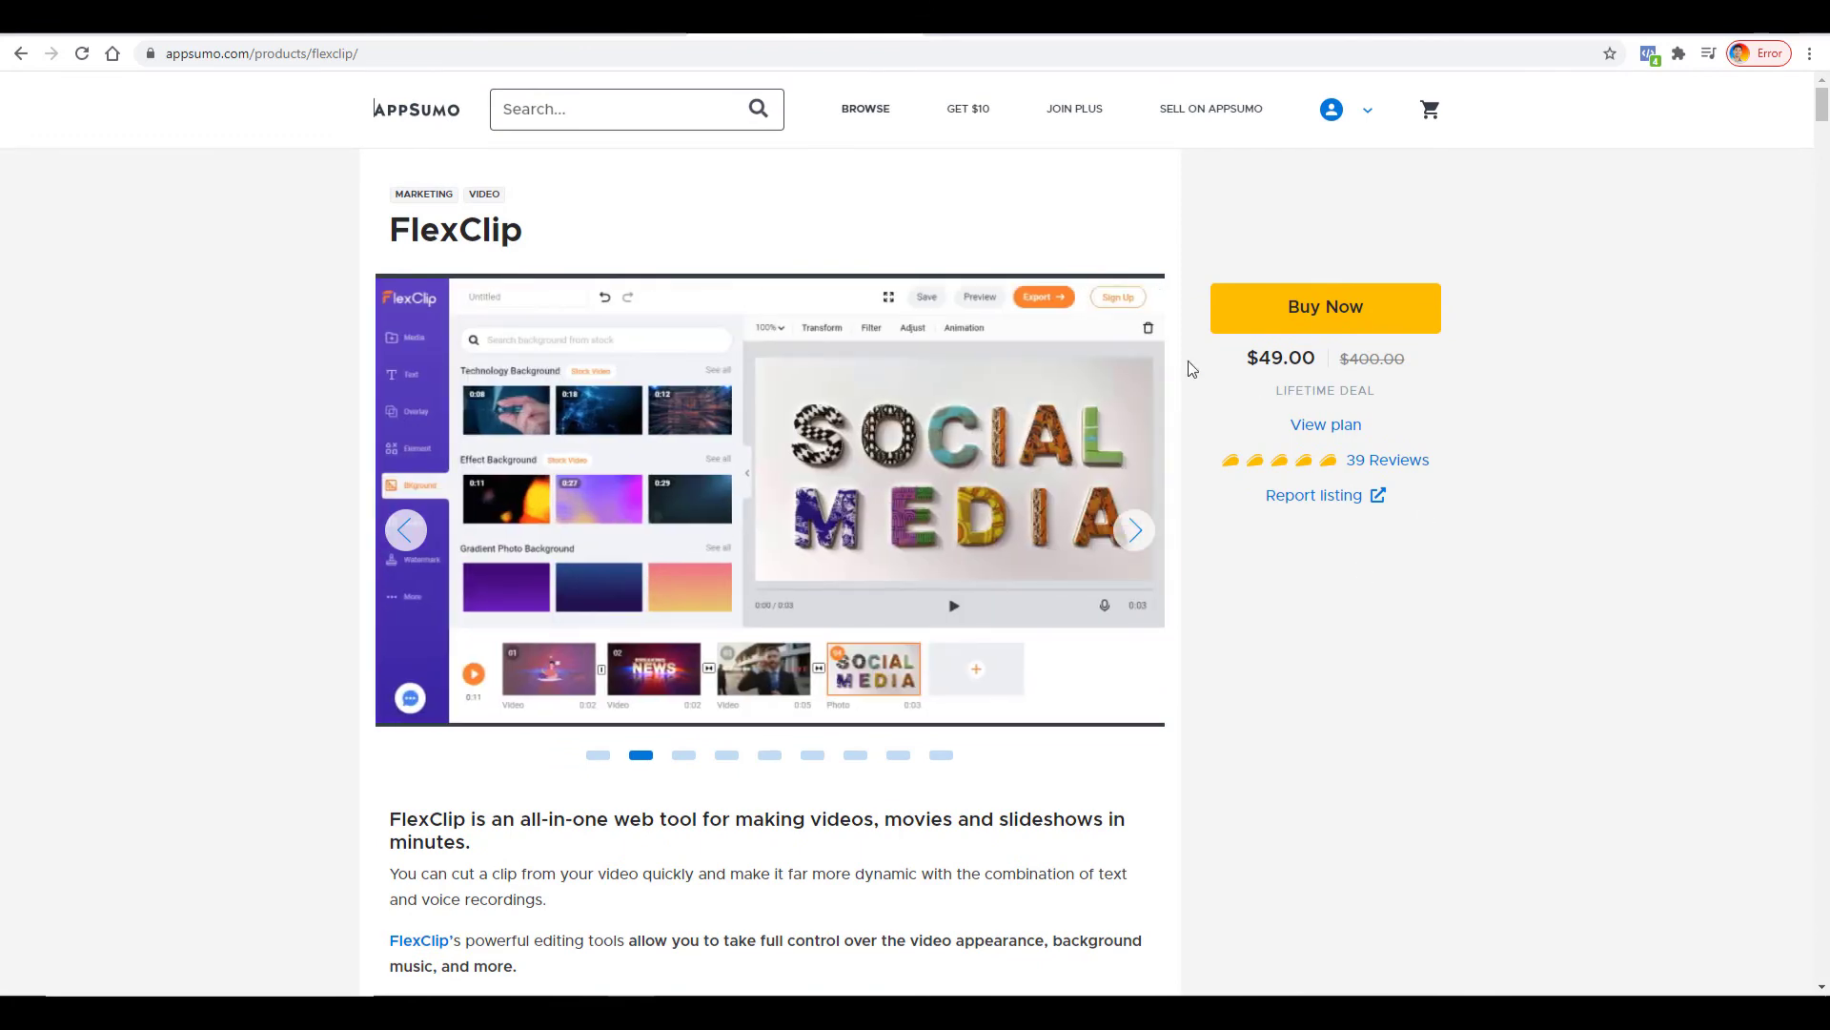